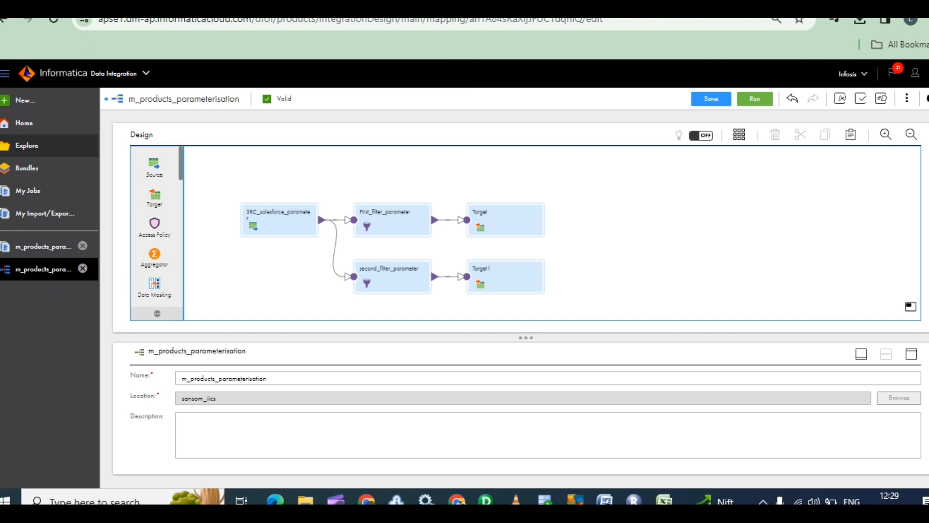
Create a new Mapping Task asset
{"action": "left_click", "coordinate": [21, 101]}
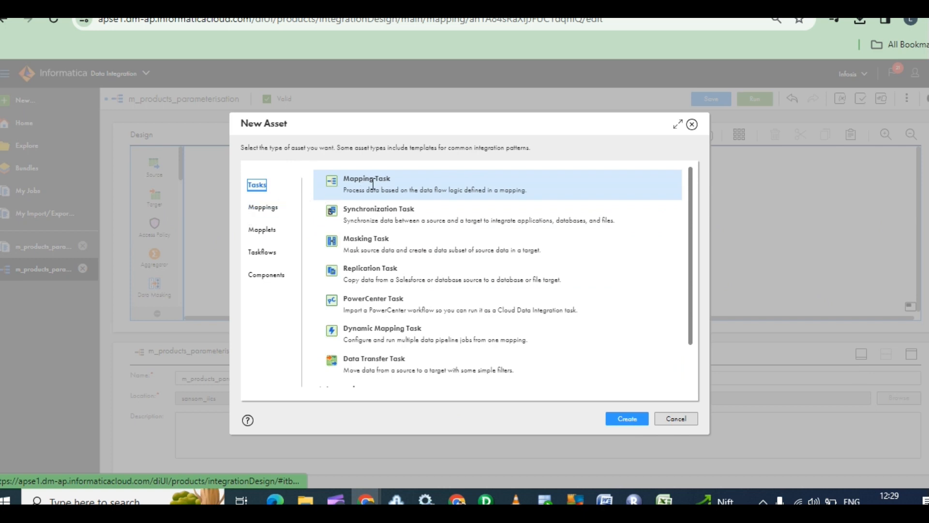
{"action": "left_click", "coordinate": [631, 422]}
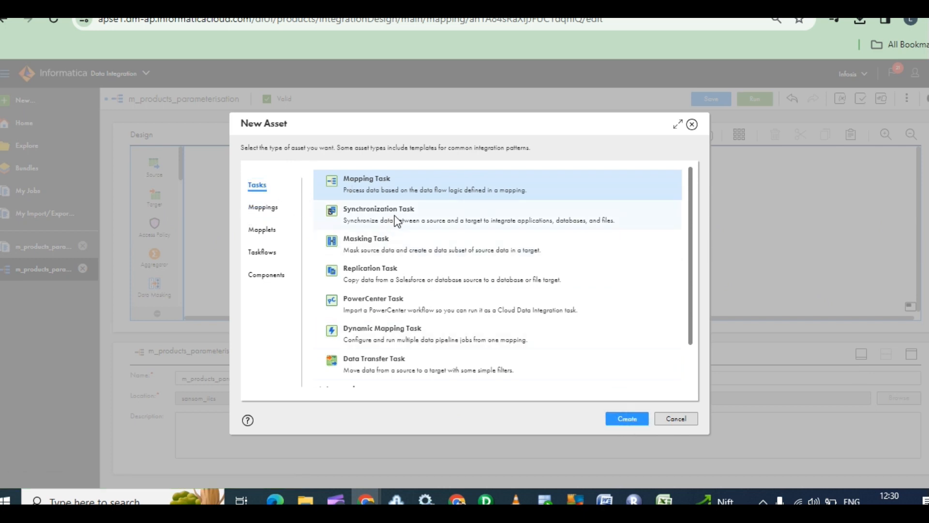
{"action": "left_click", "coordinate": [260, 252]}
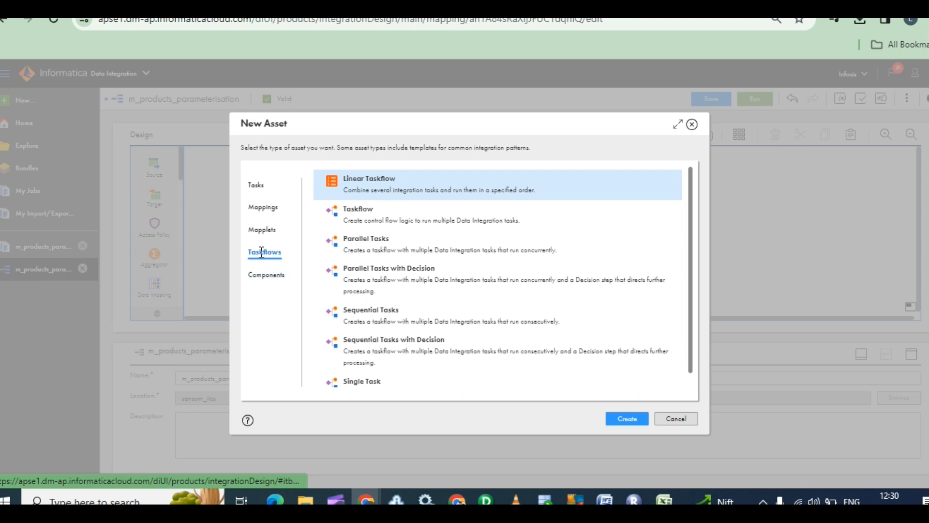
{"action": "mouse_move", "coordinate": [272, 255]}
{"action": "left_click", "coordinate": [259, 186]}
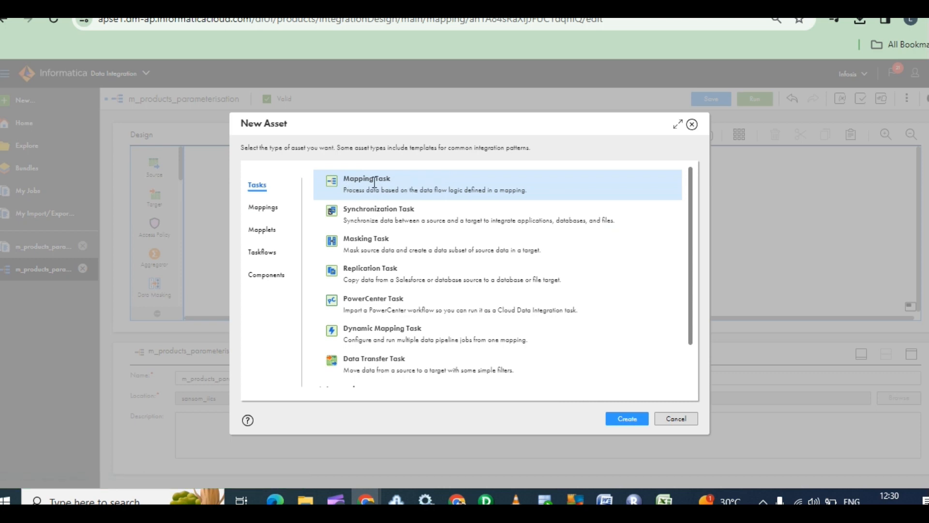
{"action": "left_click", "coordinate": [374, 183]}
{"action": "left_click", "coordinate": [624, 422]}
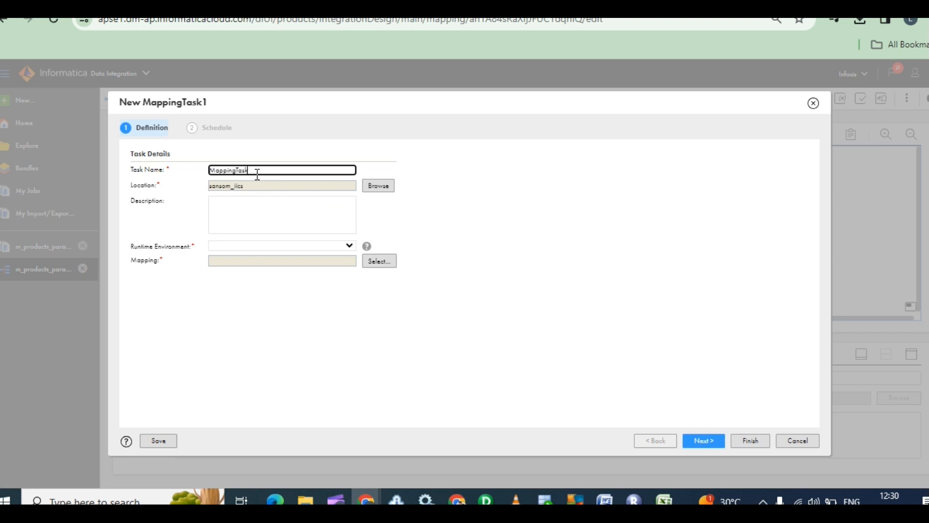
Name the new mapping task mt_products_parameterization1
{"action": "key", "text": "BackSpace"}
{"action": "key", "text": "BackSpace"}
{"action": "key", "text": "BackSpace"}
{"action": "key", "text": "BackSpace"}
{"action": "key", "text": "BackSpace"}
{"action": "key", "text": "BackSpace"}
{"action": "key", "text": "BackSpace"}
{"action": "key", "text": "BackSpace"}
{"action": "key", "text": "BackSpace"}
{"action": "key", "text": "BackSpace"}
{"action": "key", "text": "BackSpace"}
{"action": "key", "text": "BackSpace"}
{"action": "type", "text": "mt_products_parameterization"}
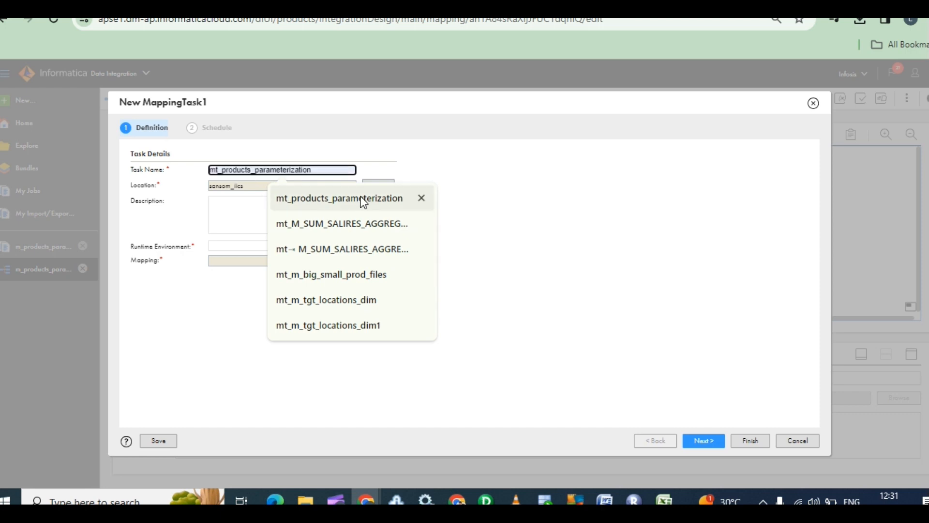
{"action": "left_click", "coordinate": [363, 199]}
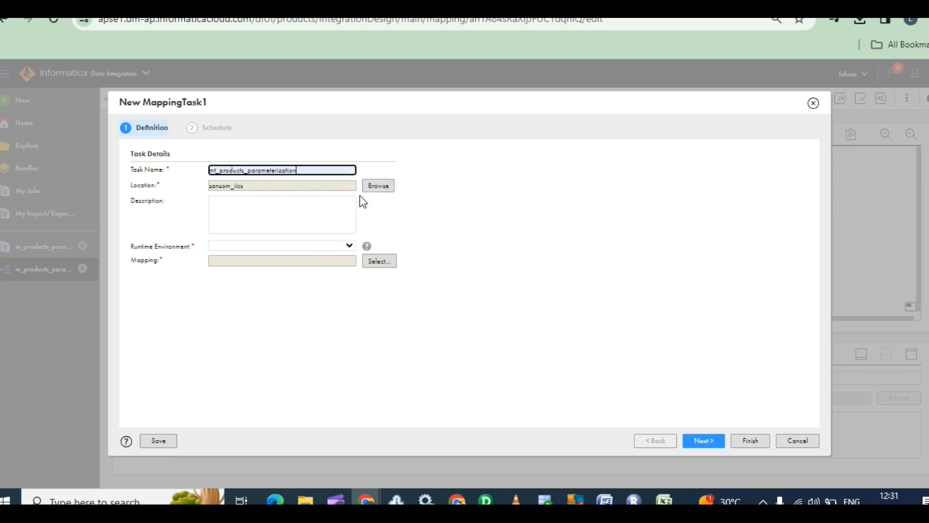
{"action": "left_click", "coordinate": [348, 246]}
{"action": "left_click", "coordinate": [302, 169]}
{"action": "type", "text": "1"}
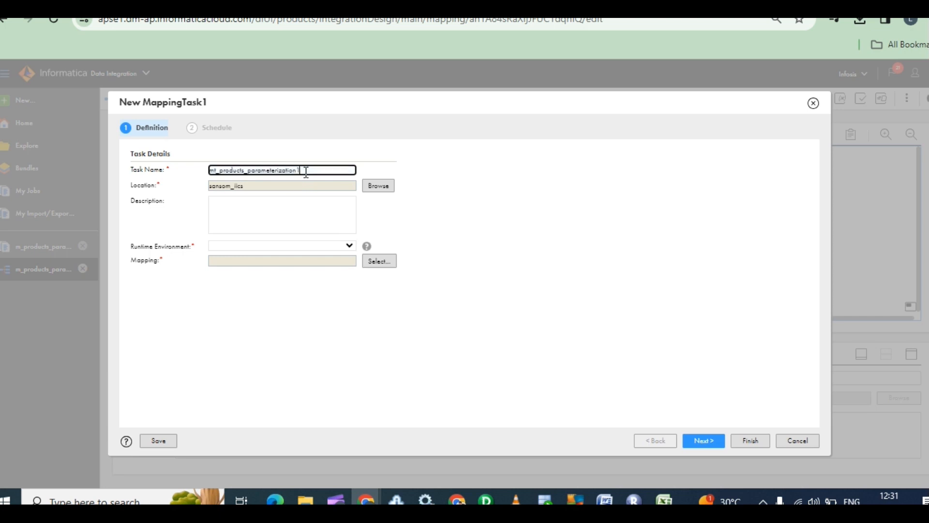
Set the task's runtime environment to DESKTOP-C0EP7RF and choose m_products_parameterisation as its mapping
{"action": "left_click", "coordinate": [346, 245]}
{"action": "left_click", "coordinate": [238, 277]}
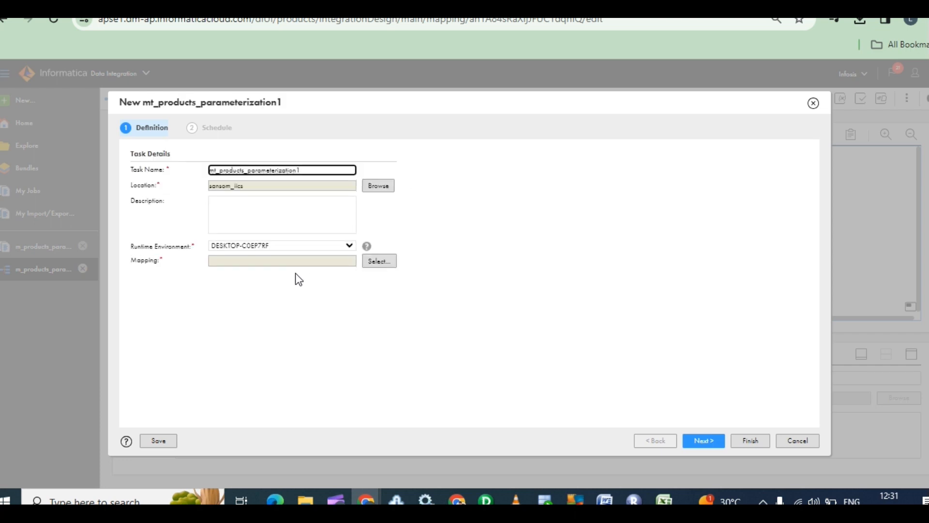
{"action": "left_click", "coordinate": [376, 263]}
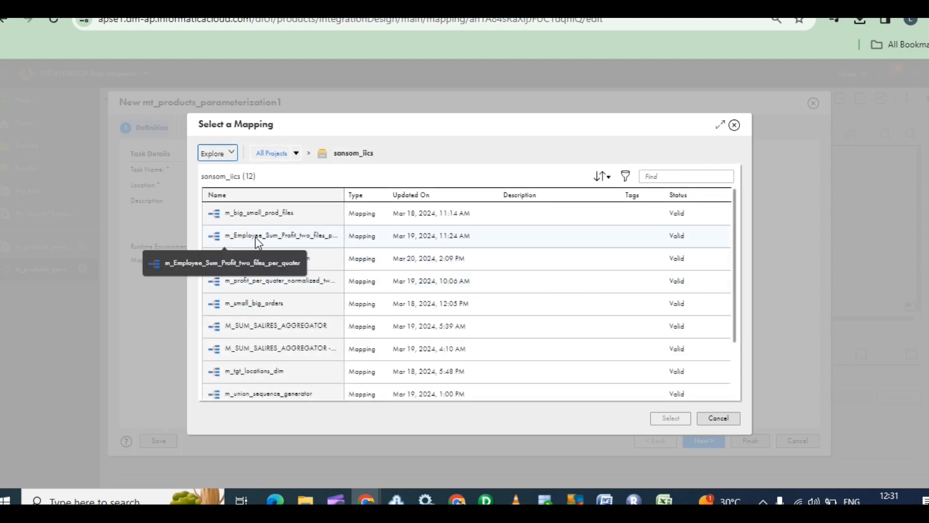
{"action": "left_click", "coordinate": [266, 257]}
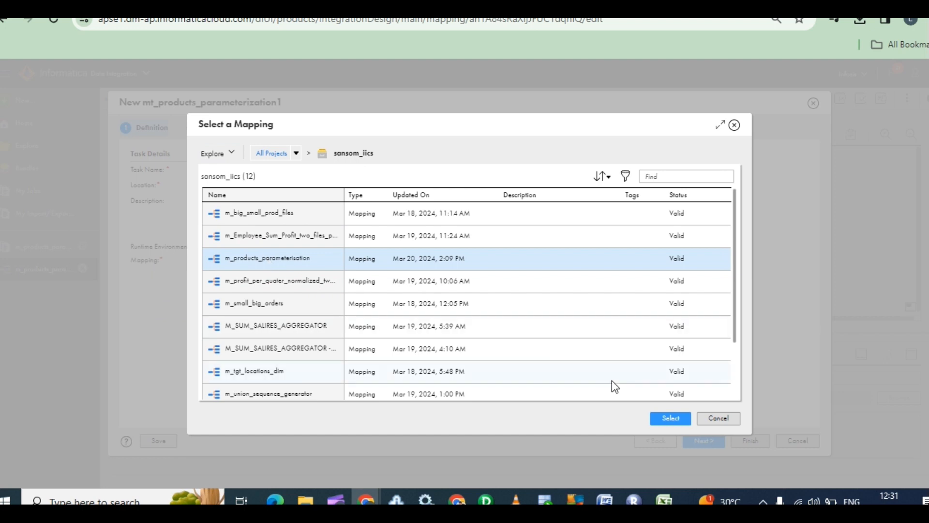
{"action": "left_click", "coordinate": [670, 418]}
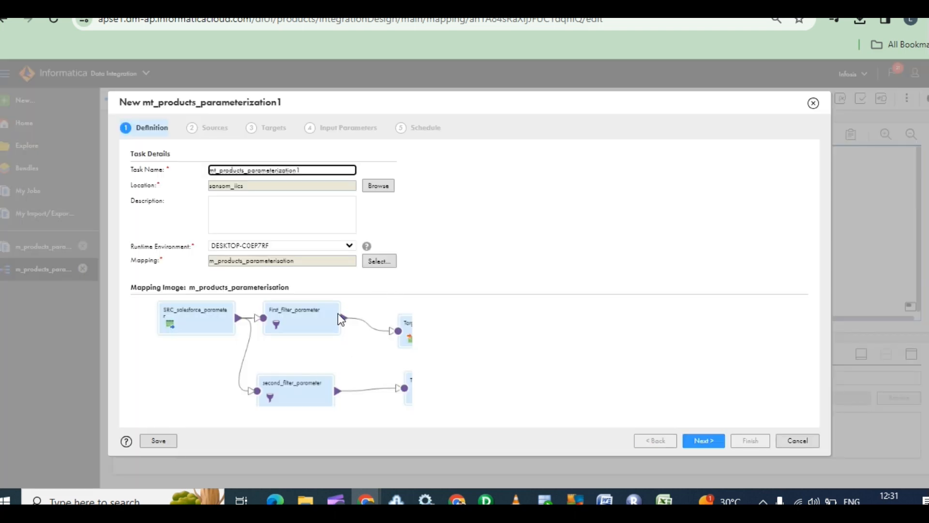
Proceed to the source settings and assign salesforce_connection to the SRC_SALESFORCE_connection_parameter connection
{"action": "left_click", "coordinate": [710, 438]}
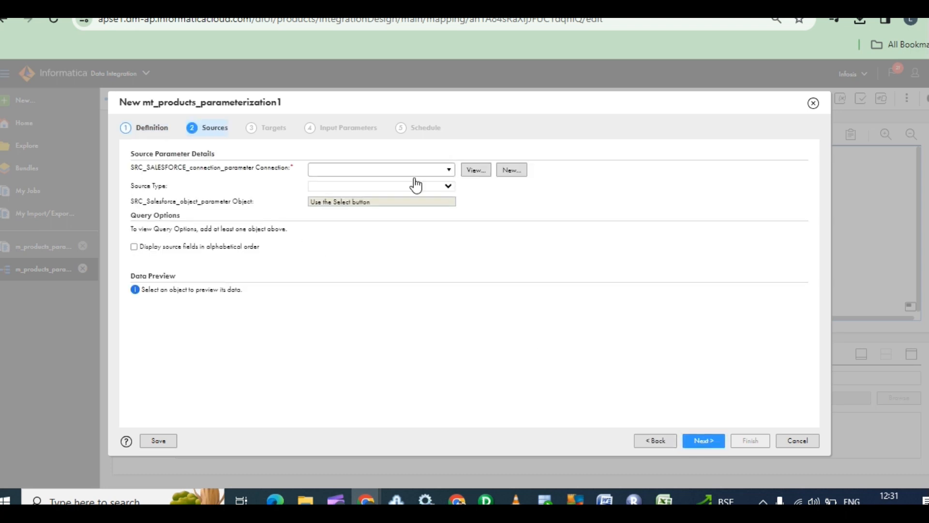
{"action": "left_click", "coordinate": [449, 170]}
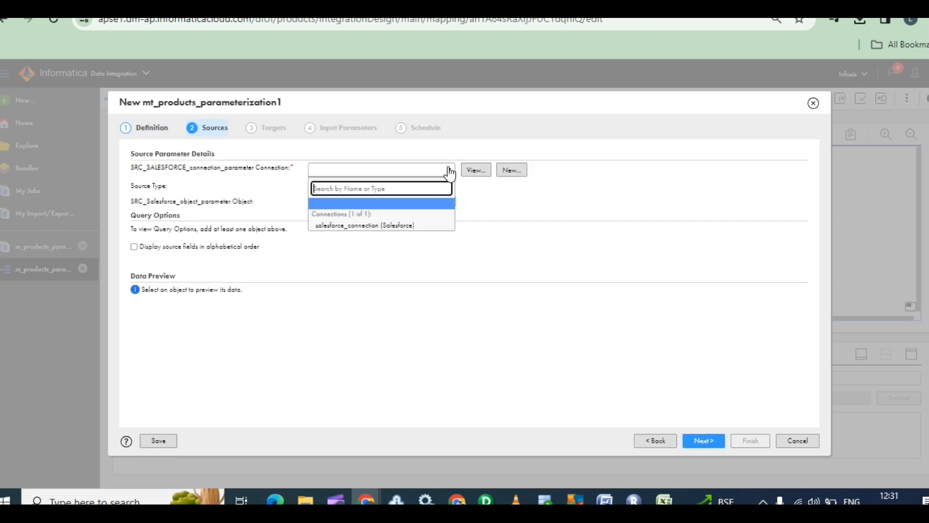
{"action": "left_click", "coordinate": [356, 225]}
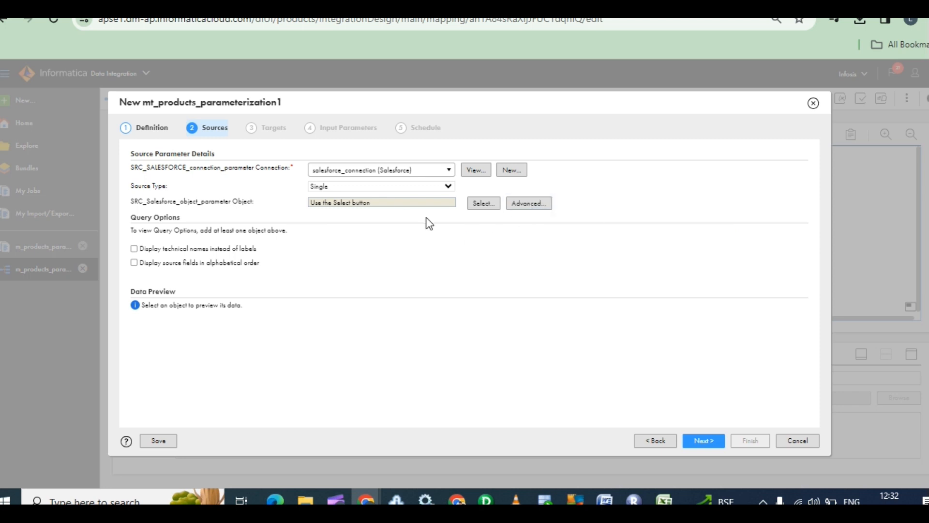
Search the Salesforce source objects for "price" and choose PricebookEntry for SRC_Salesforce_object_parameter
{"action": "left_click", "coordinate": [486, 205]}
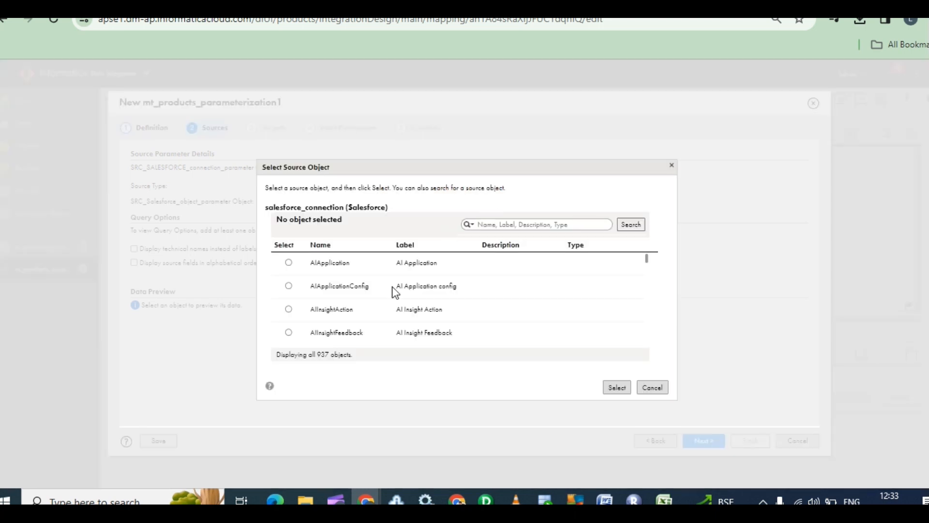
{"action": "scroll", "coordinate": [423, 291], "scroll_direction": "down", "scroll_amount": 1}
{"action": "scroll", "coordinate": [423, 290], "scroll_direction": "down", "scroll_amount": 1}
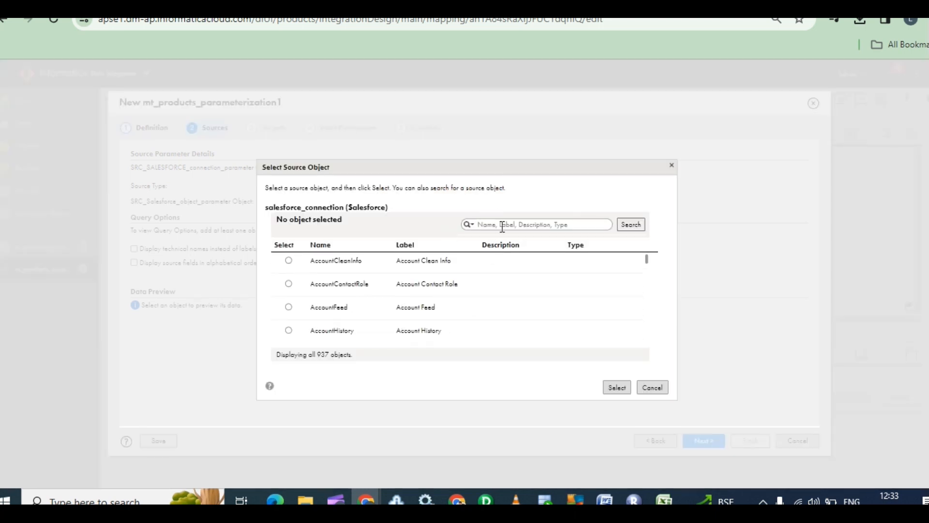
{"action": "type", "text": "arice"}
{"action": "left_click", "coordinate": [482, 225]}
{"action": "key", "text": "BackSpace"}
{"action": "type", "text": "price"}
{"action": "left_click", "coordinate": [629, 225]}
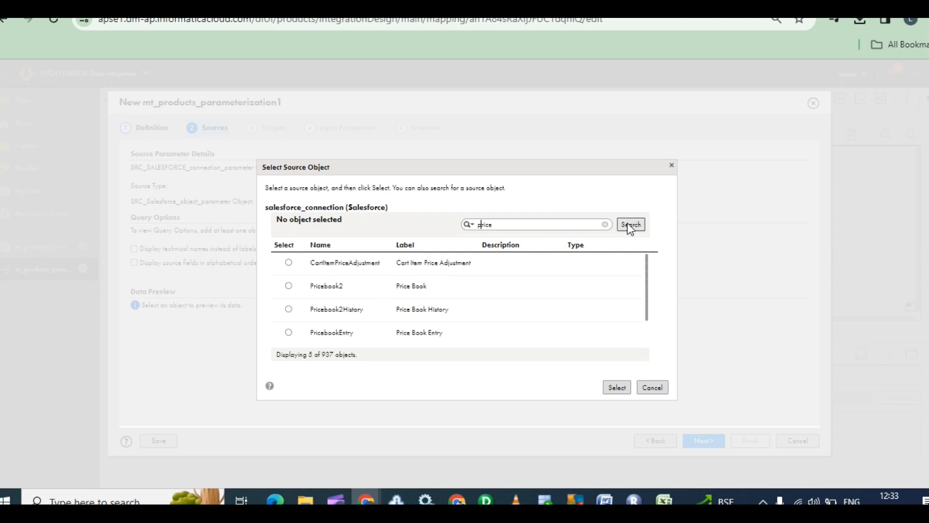
{"action": "left_click", "coordinate": [288, 332]}
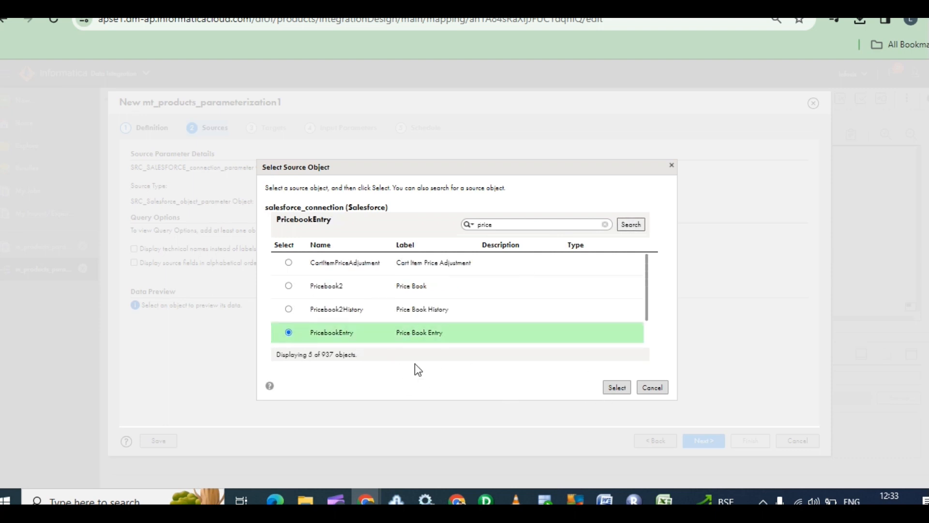
{"action": "left_click", "coordinate": [609, 389]}
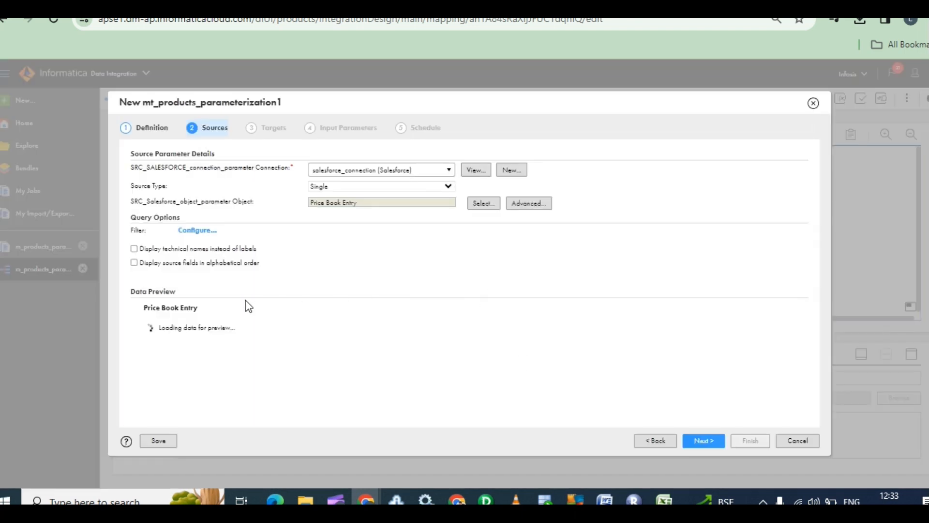
Continue to the target parameter details and set the TGT_csv_file_parameter connection to flatFile_src_conn_router
{"action": "left_click", "coordinate": [712, 440]}
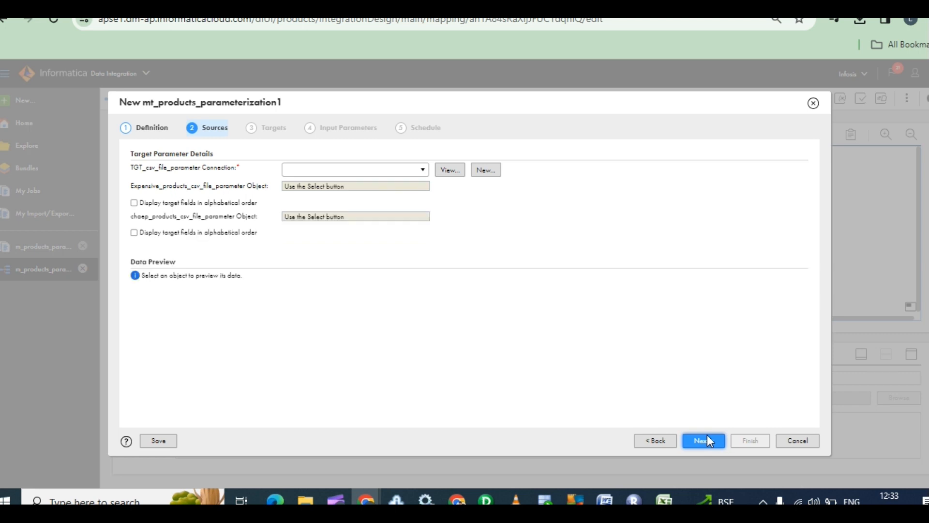
{"action": "left_click", "coordinate": [409, 173]}
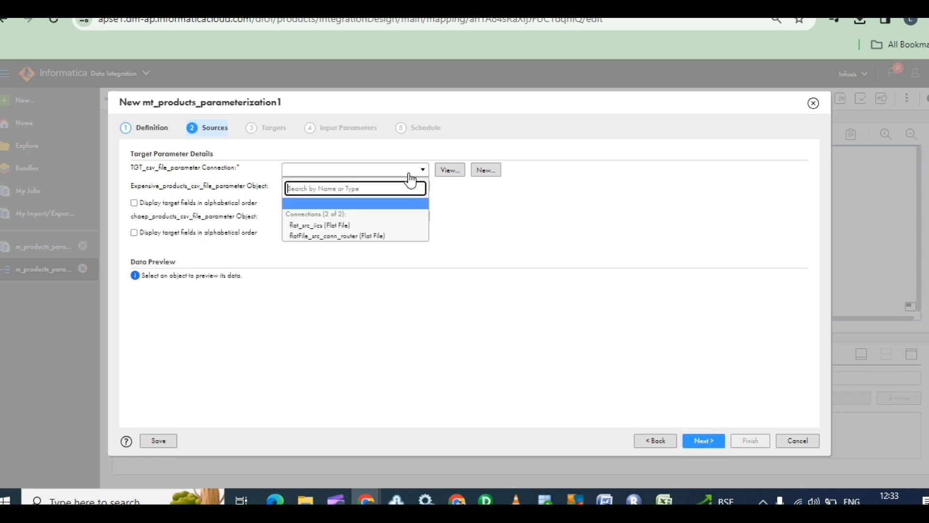
{"action": "left_click", "coordinate": [329, 237]}
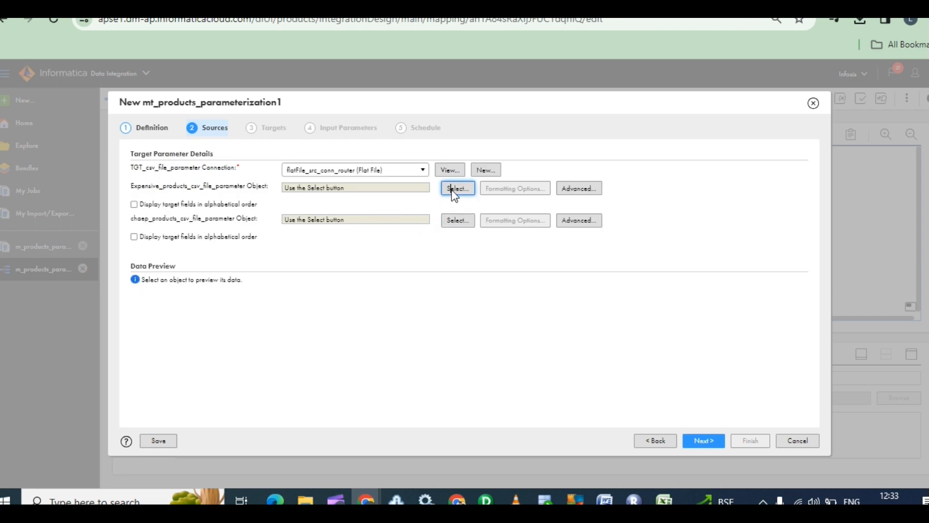
Choose Expensive_Products.csv as the target object for Expensive_products_csv_file_parameter
{"action": "left_click", "coordinate": [453, 190]}
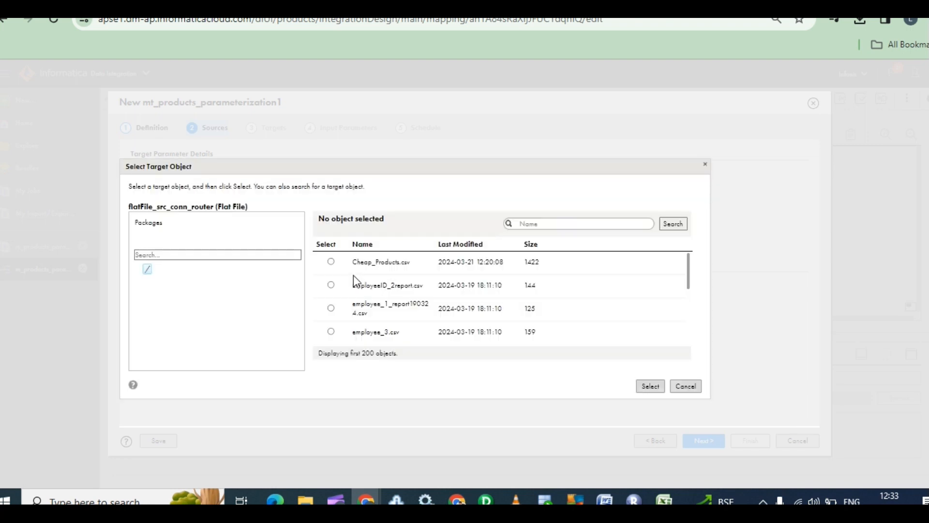
{"action": "scroll", "coordinate": [350, 308], "scroll_direction": "down", "scroll_amount": 5}
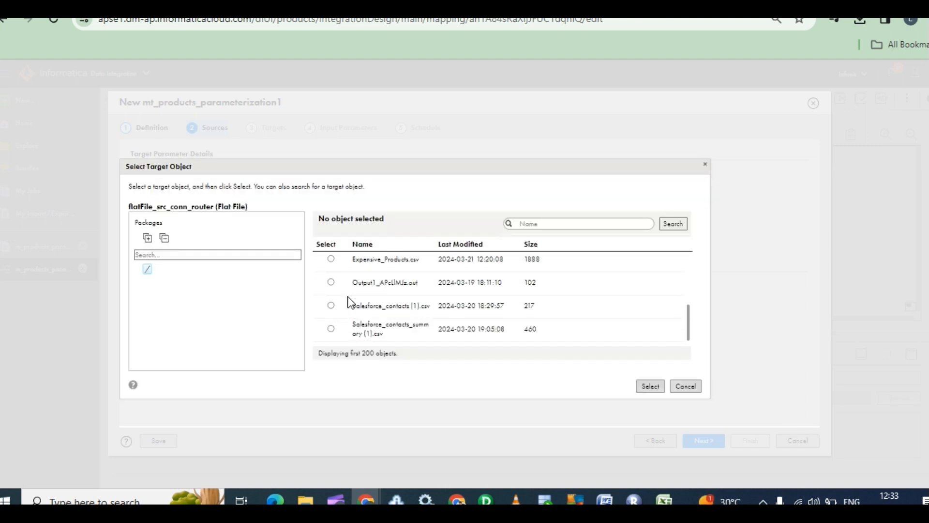
{"action": "left_click", "coordinate": [331, 259]}
{"action": "left_click", "coordinate": [649, 391]}
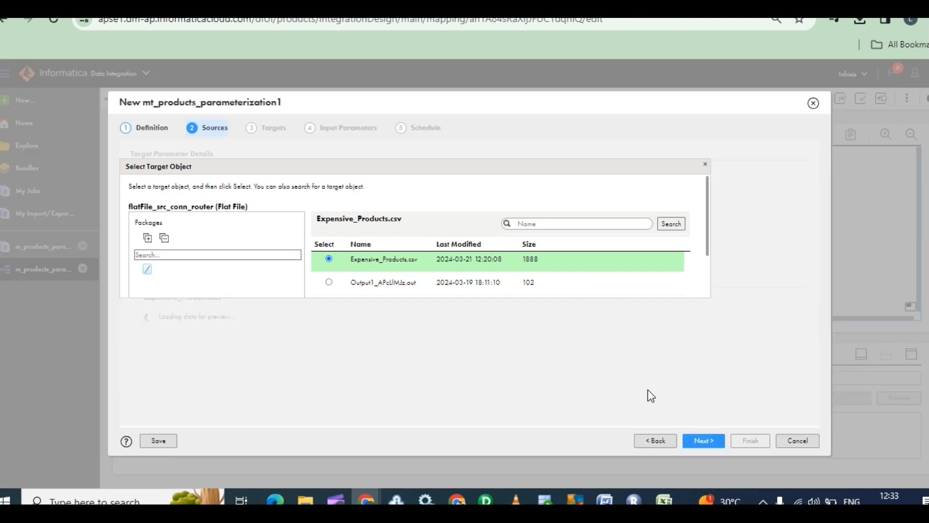
Choose Cheap_Products.csv as the target object for chaep_products_csv_file_parameter
{"action": "left_click", "coordinate": [455, 236]}
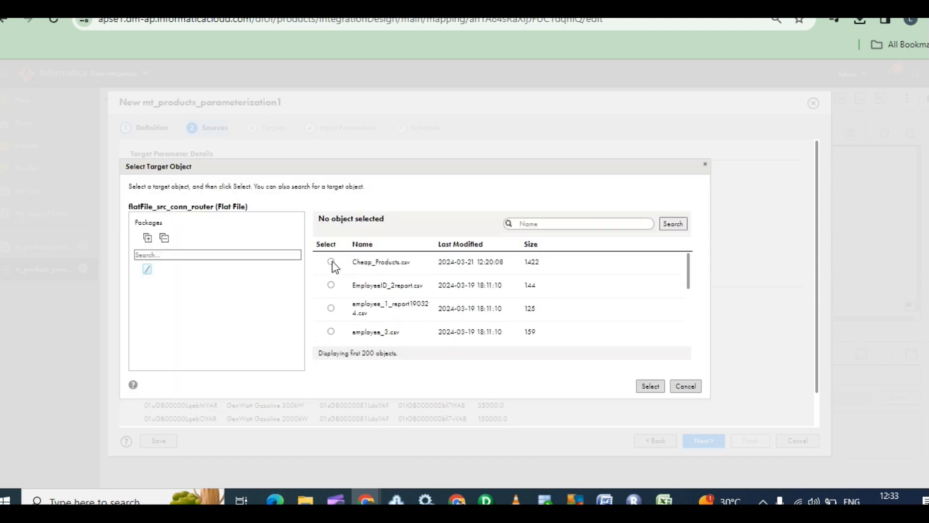
{"action": "left_click", "coordinate": [331, 262]}
{"action": "left_click", "coordinate": [651, 386]}
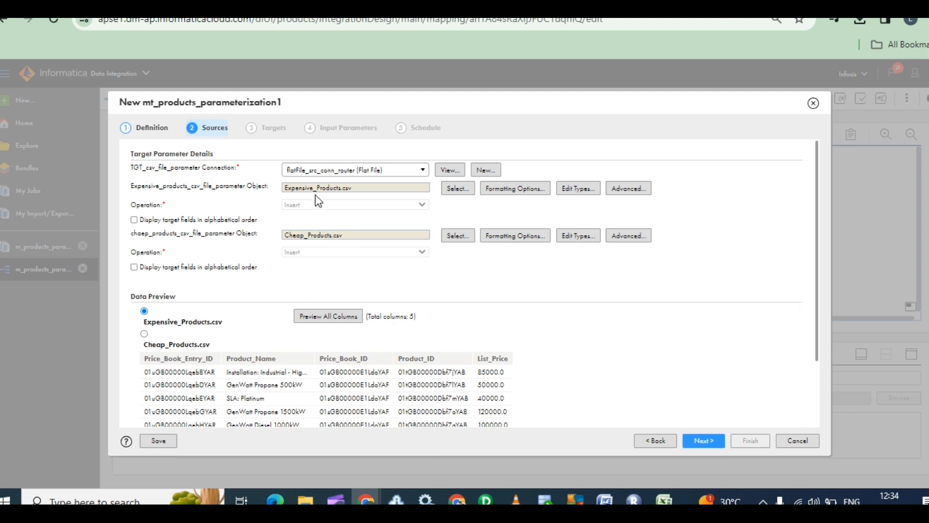
Continue to the input parameters and define First_filter_parameter as List Price Greater Than 70000
{"action": "left_click", "coordinate": [710, 439]}
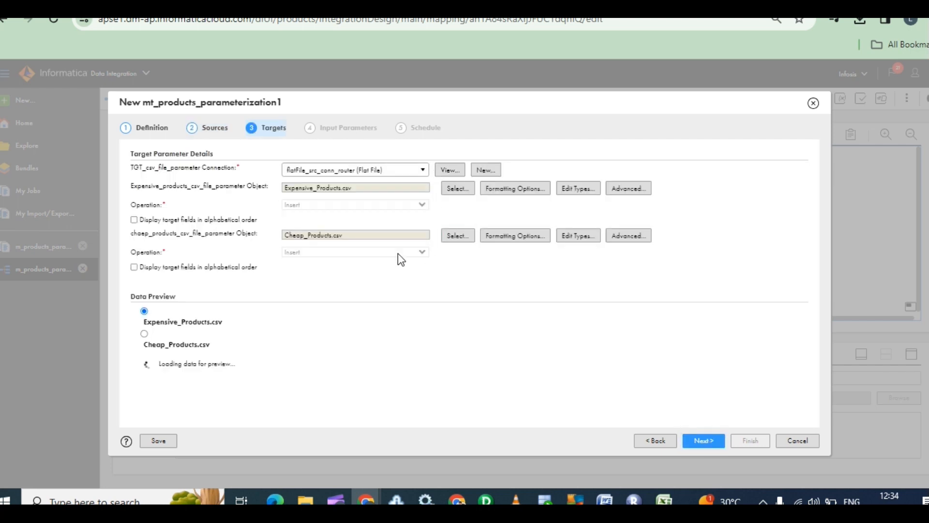
{"action": "left_click", "coordinate": [707, 438]}
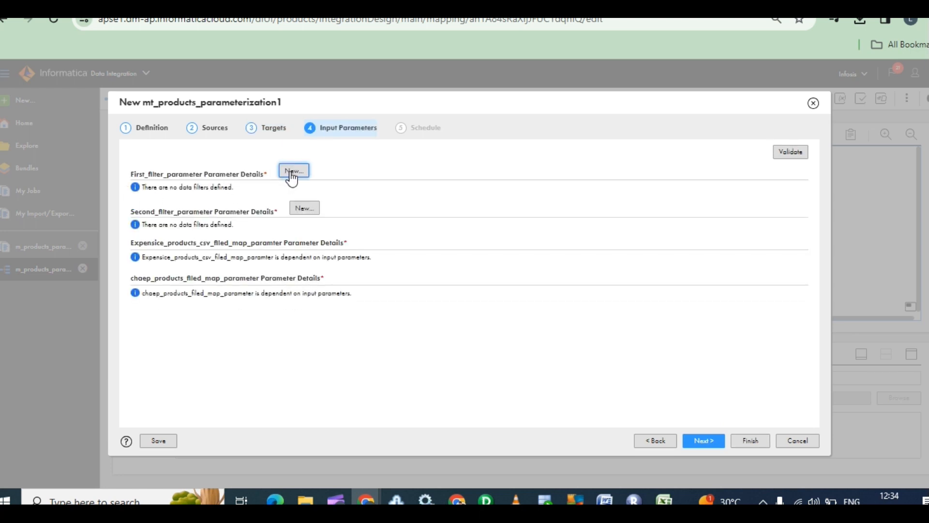
{"action": "left_click", "coordinate": [291, 173]}
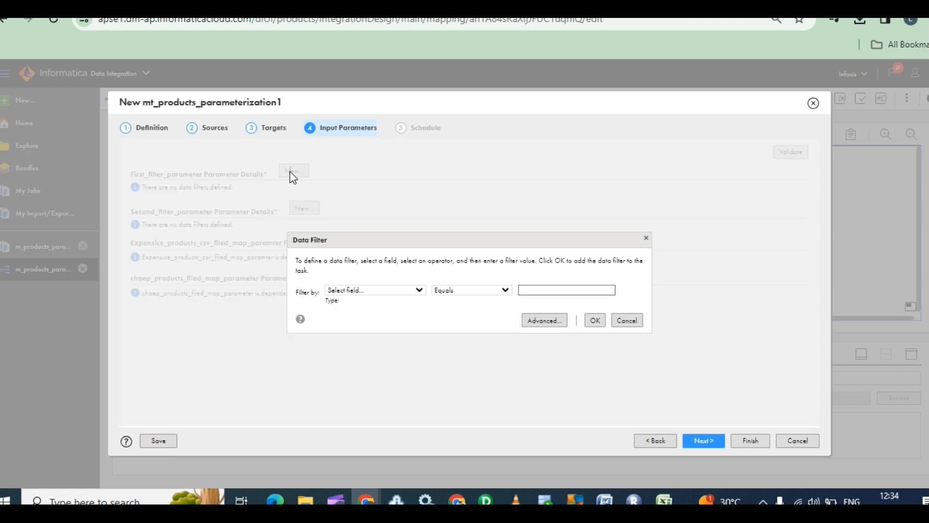
{"action": "left_click", "coordinate": [417, 290]}
{"action": "left_click", "coordinate": [350, 351]}
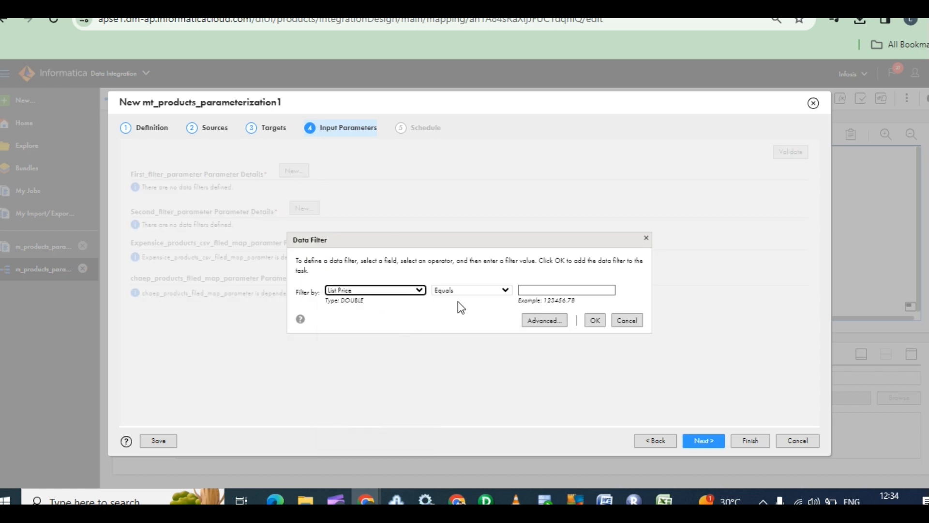
{"action": "left_click", "coordinate": [525, 289]}
{"action": "left_click", "coordinate": [489, 292]}
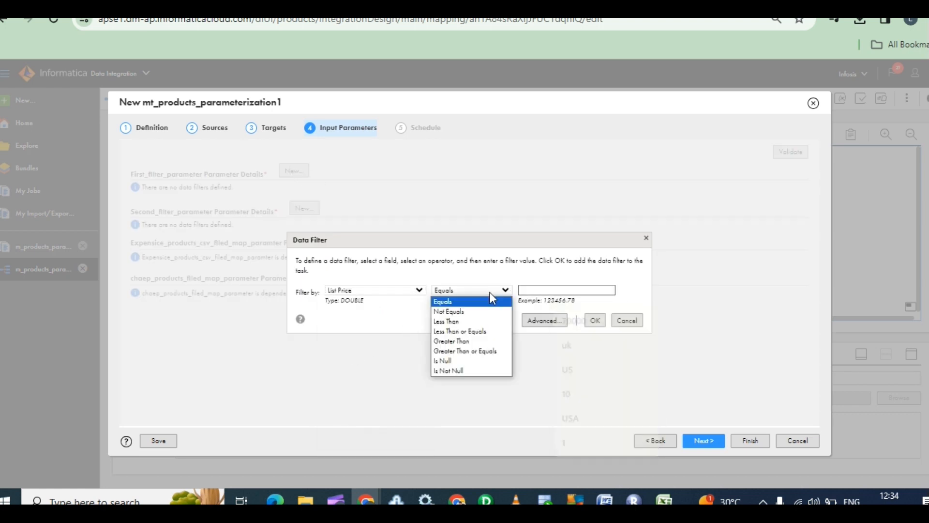
{"action": "left_click", "coordinate": [456, 341]}
{"action": "left_click", "coordinate": [529, 291]}
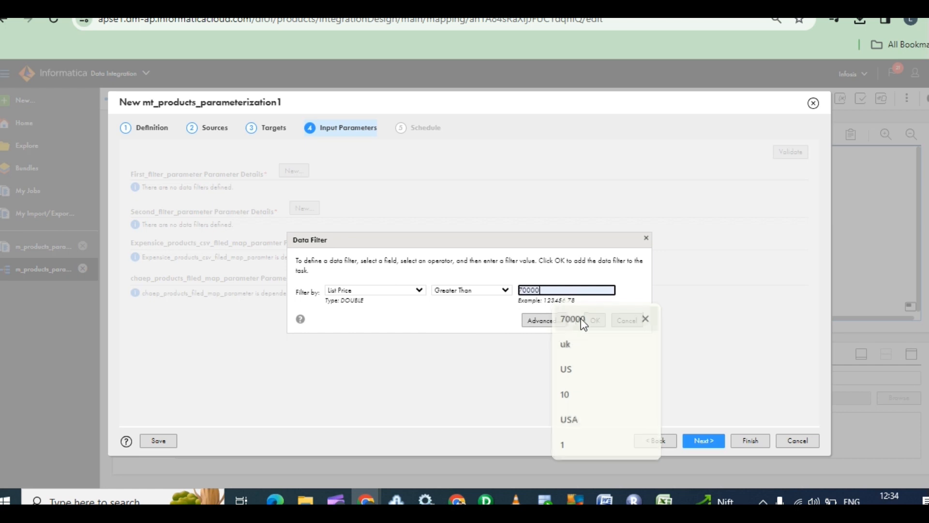
{"action": "left_click", "coordinate": [581, 318]}
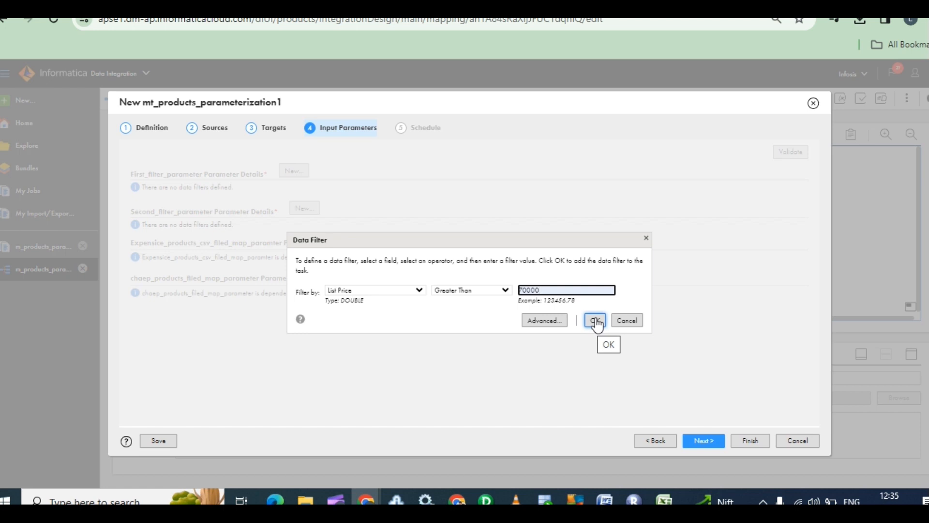
{"action": "left_click", "coordinate": [594, 321]}
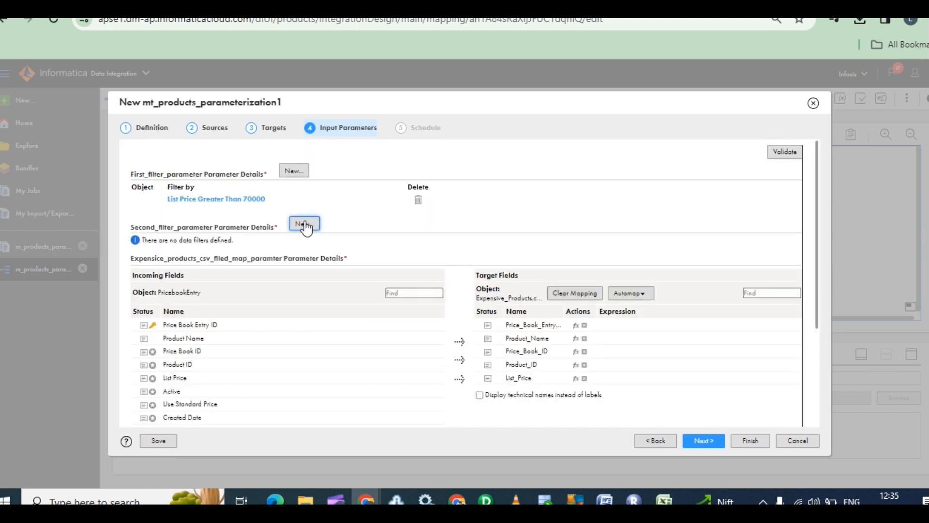
Define Second_filter_parameter as List Price Less Than 70000
{"action": "left_click", "coordinate": [304, 223]}
{"action": "left_click", "coordinate": [411, 292]}
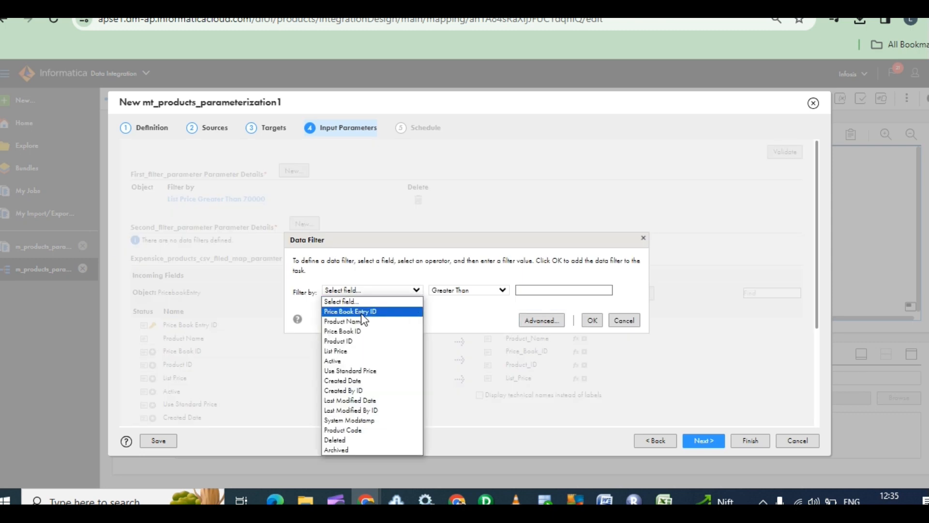
{"action": "left_click", "coordinate": [338, 352]}
{"action": "left_click", "coordinate": [550, 290]}
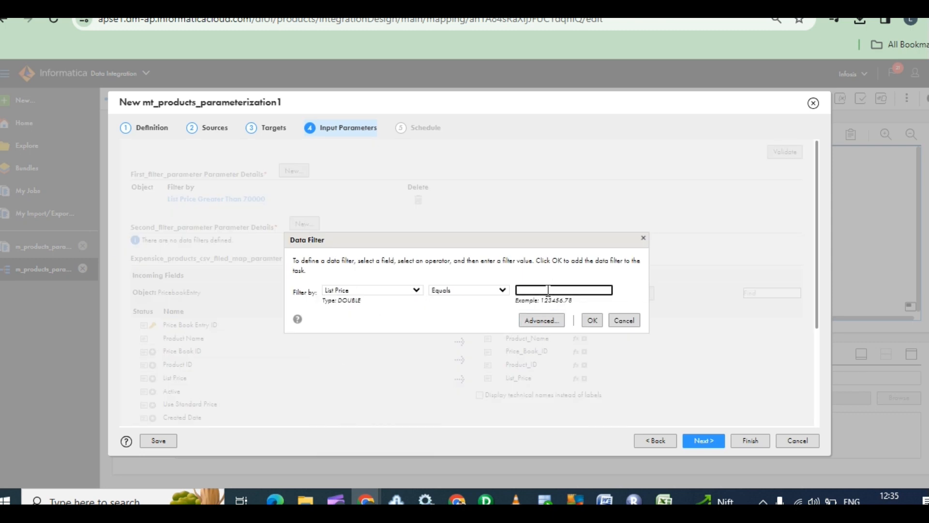
{"action": "left_click", "coordinate": [570, 320]}
{"action": "left_click", "coordinate": [448, 289]}
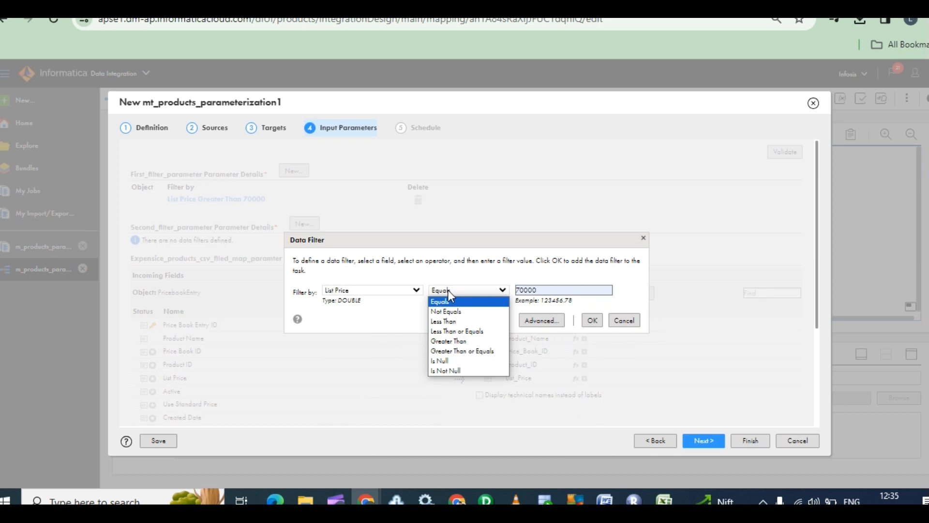
{"action": "left_click", "coordinate": [450, 319]}
{"action": "left_click", "coordinate": [591, 321]}
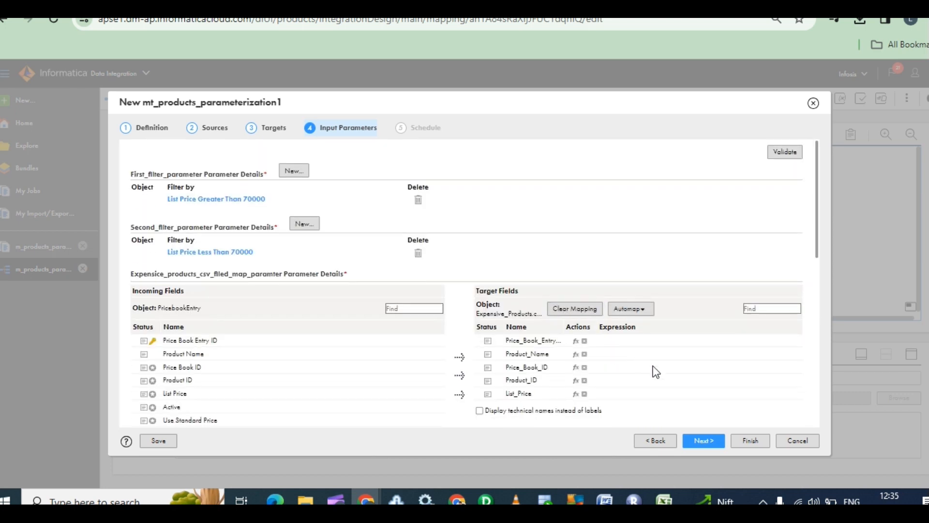
Automap the PricebookEntry fields to the Expensive_Products.csv target fields for Expensice_products_csv_filed_map_paramter
{"action": "left_click", "coordinate": [631, 309]}
{"action": "left_click", "coordinate": [638, 338]}
{"action": "scroll", "coordinate": [643, 358], "scroll_direction": "down", "scroll_amount": 3}
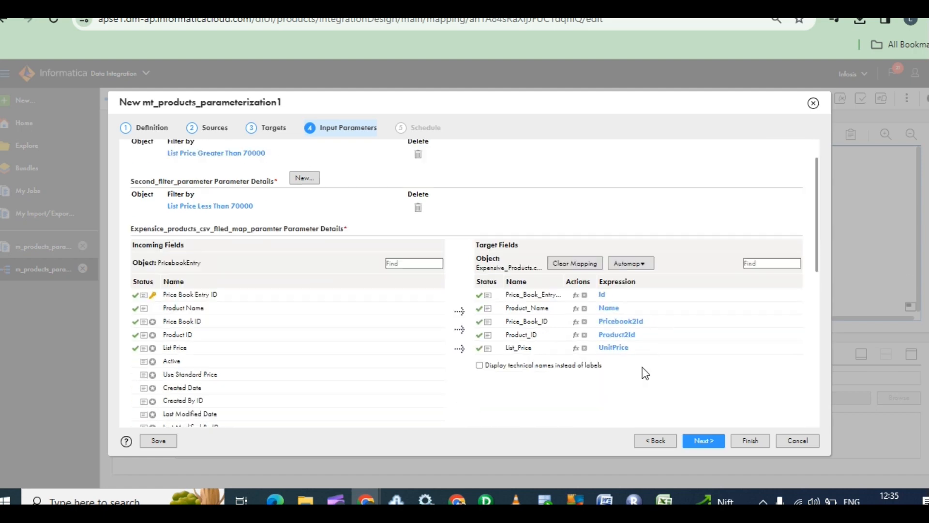
{"action": "scroll", "coordinate": [608, 303], "scroll_direction": "up", "scroll_amount": 2}
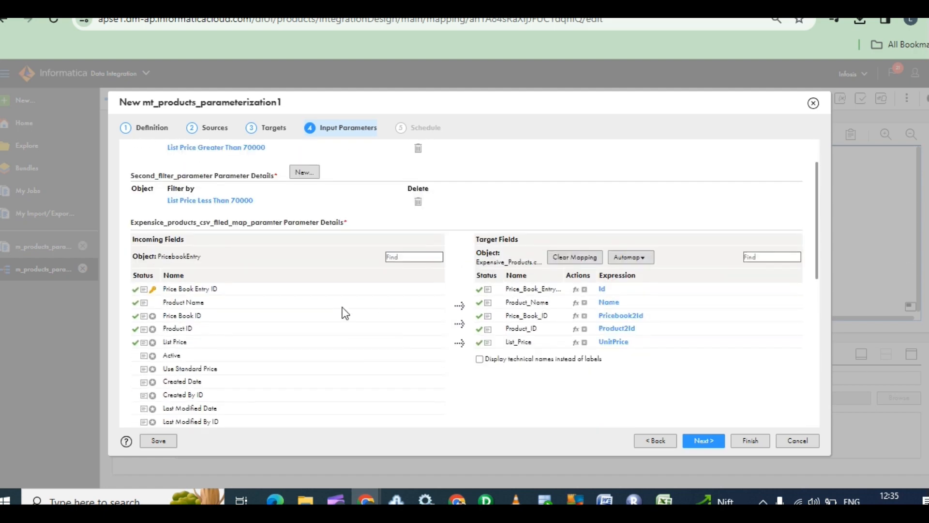
Automap the PricebookEntry fields to the Cheap_Products.csv target fields for chaep_products_filed_map_parameter
{"action": "scroll", "coordinate": [481, 334], "scroll_direction": "down", "scroll_amount": 5}
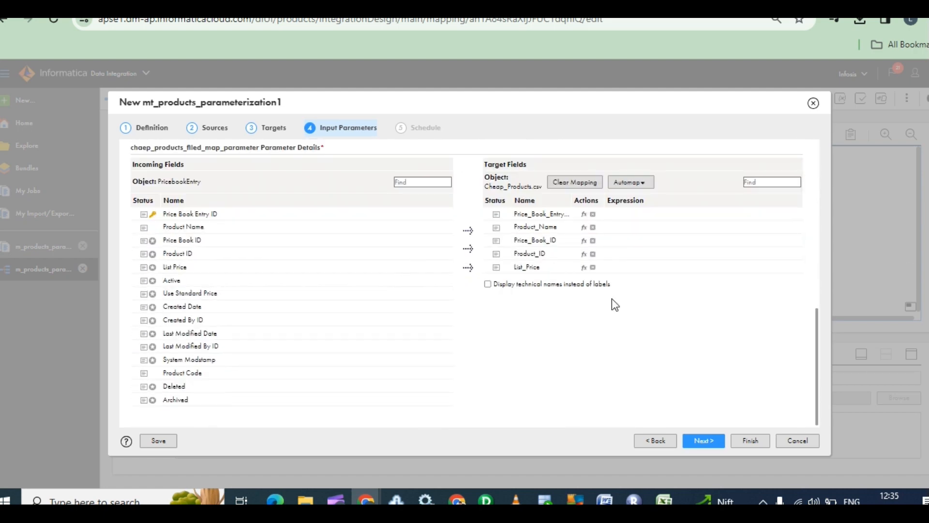
{"action": "left_click", "coordinate": [638, 186]}
{"action": "left_click", "coordinate": [634, 214]}
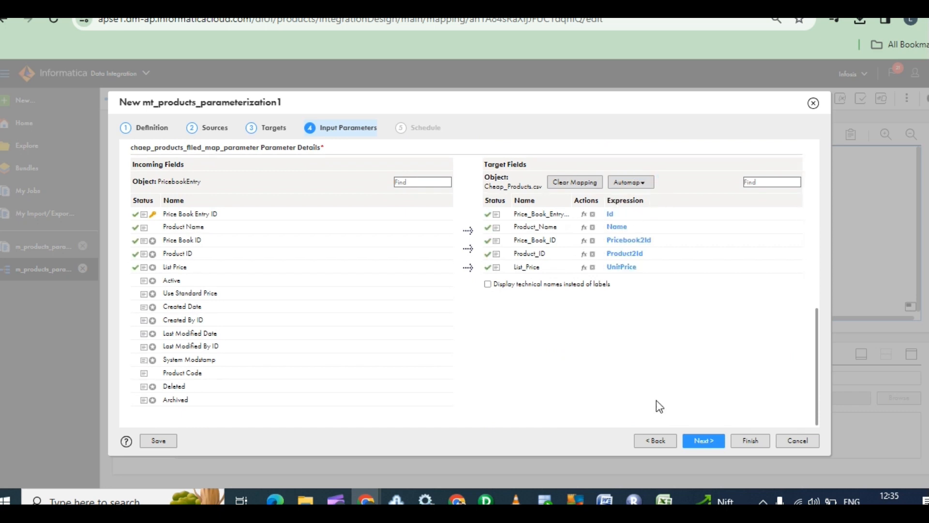
Continue to the schedule settings and set the parameter file location to Local
{"action": "left_click", "coordinate": [708, 442]}
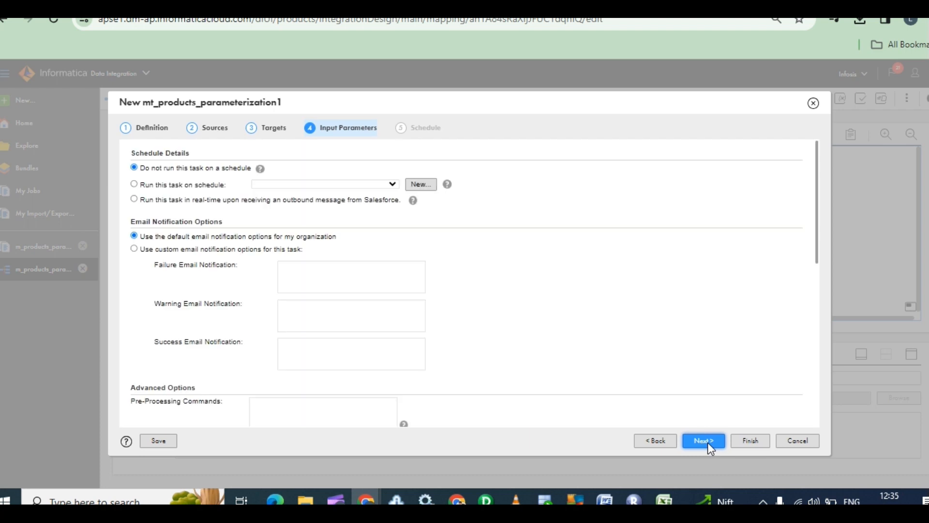
{"action": "scroll", "coordinate": [667, 290], "scroll_direction": "down", "scroll_amount": 7}
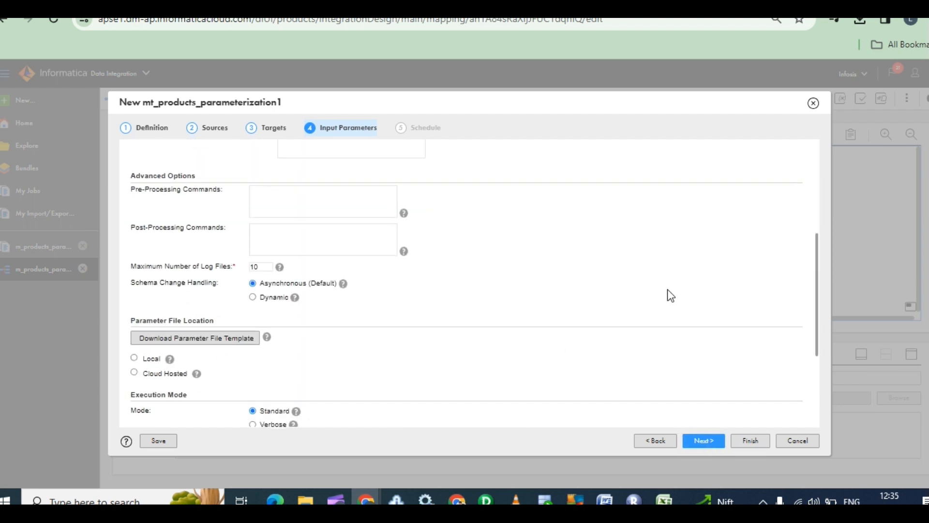
{"action": "scroll", "coordinate": [283, 319], "scroll_direction": "up", "scroll_amount": 5}
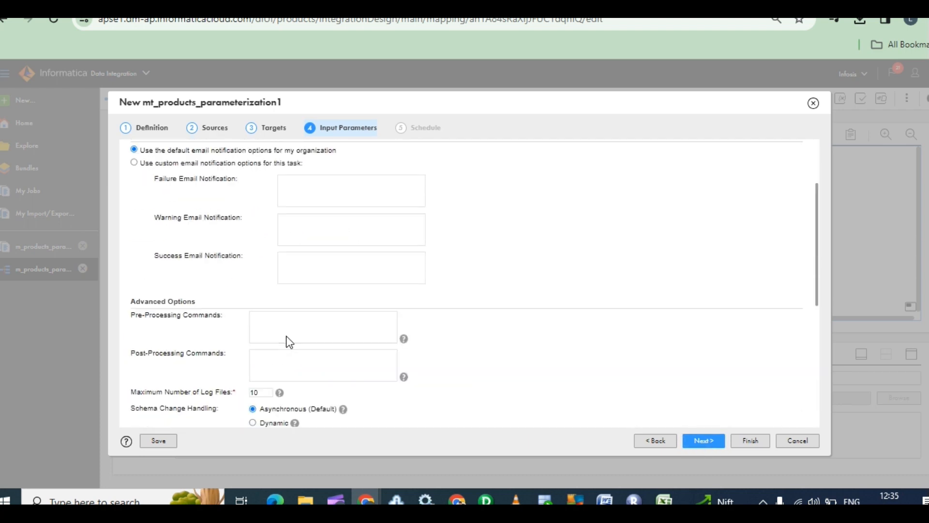
{"action": "scroll", "coordinate": [290, 353], "scroll_direction": "down", "scroll_amount": 3}
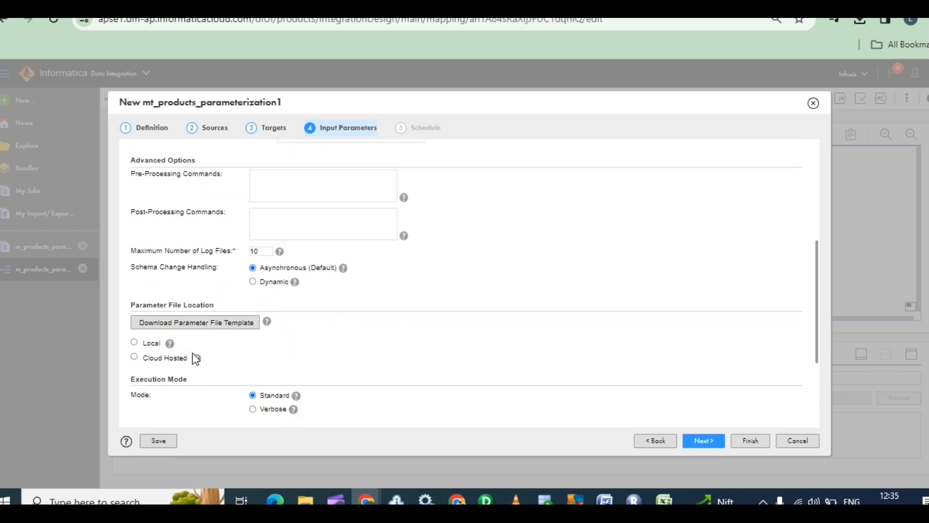
{"action": "scroll", "coordinate": [290, 291], "scroll_direction": "down", "scroll_amount": 2}
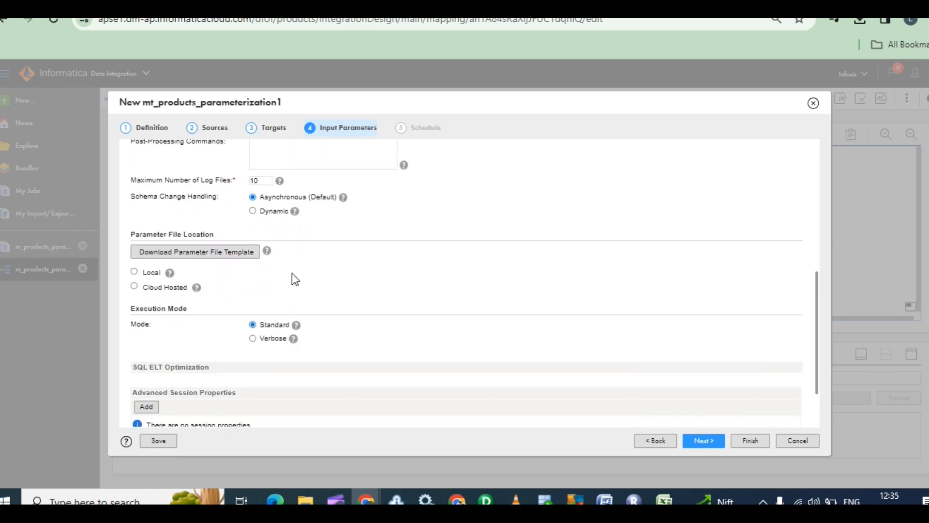
{"action": "left_click", "coordinate": [134, 272]}
Save the new mapping task mt_products_parameterization1 and finish its setup
{"action": "left_click", "coordinate": [705, 441]}
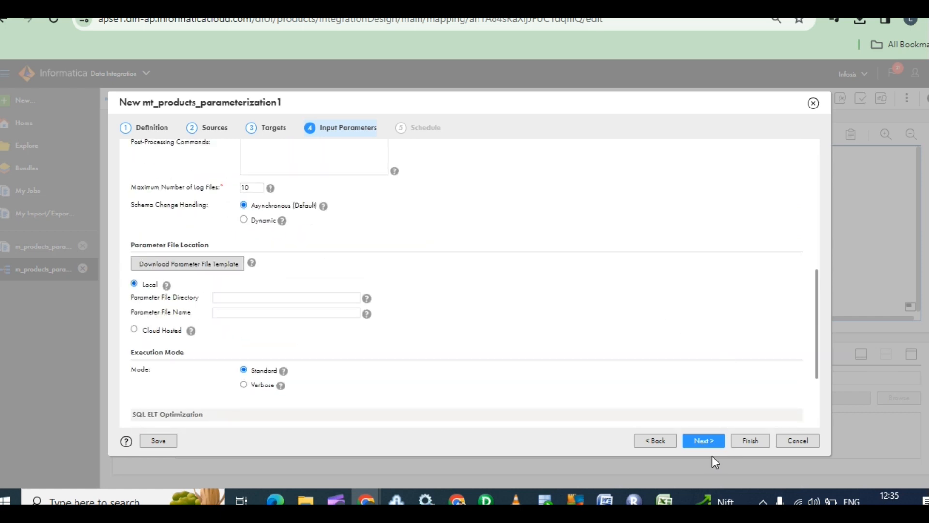
{"action": "left_click", "coordinate": [754, 440]}
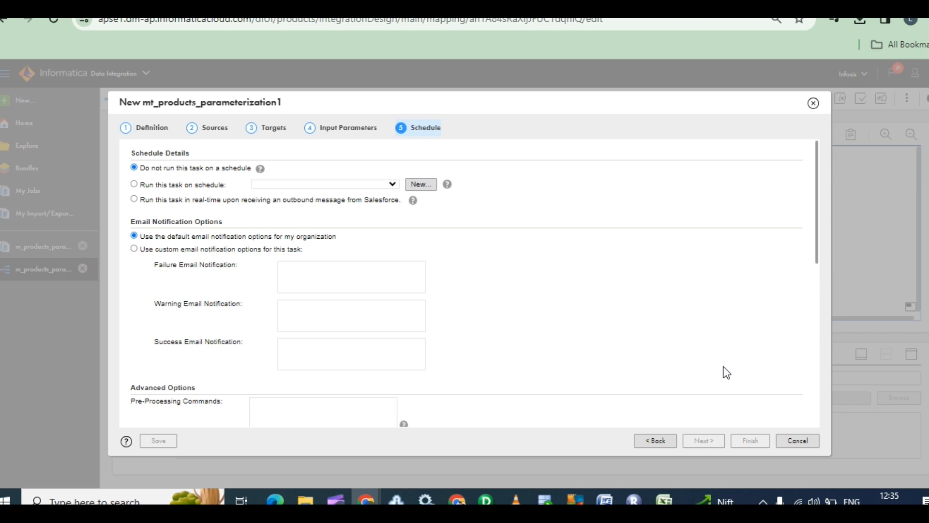
{"action": "scroll", "coordinate": [748, 397], "scroll_direction": "down", "scroll_amount": 5}
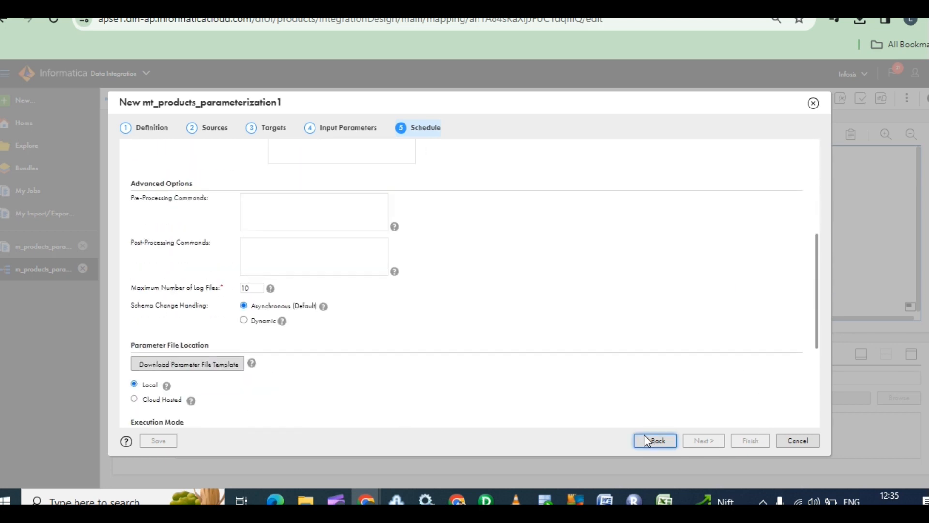
{"action": "scroll", "coordinate": [665, 346], "scroll_direction": "down", "scroll_amount": 6}
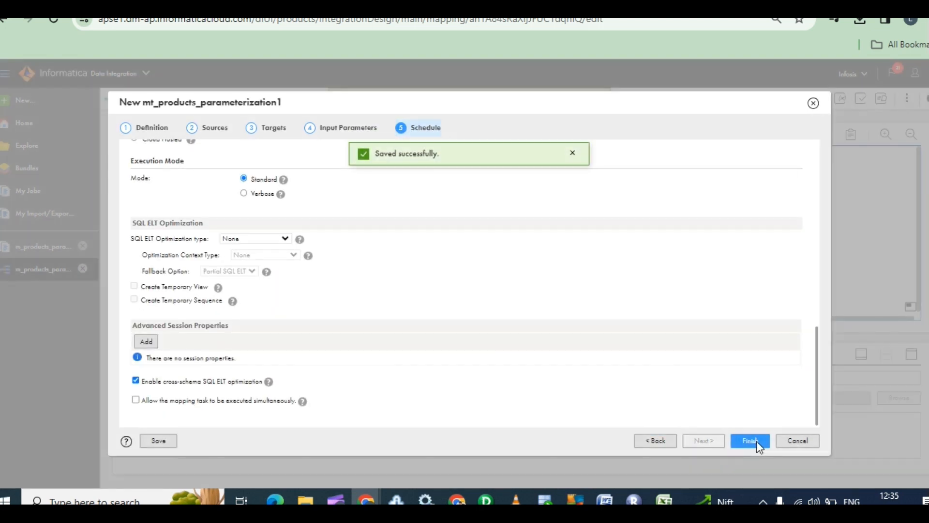
{"action": "left_click", "coordinate": [757, 441]}
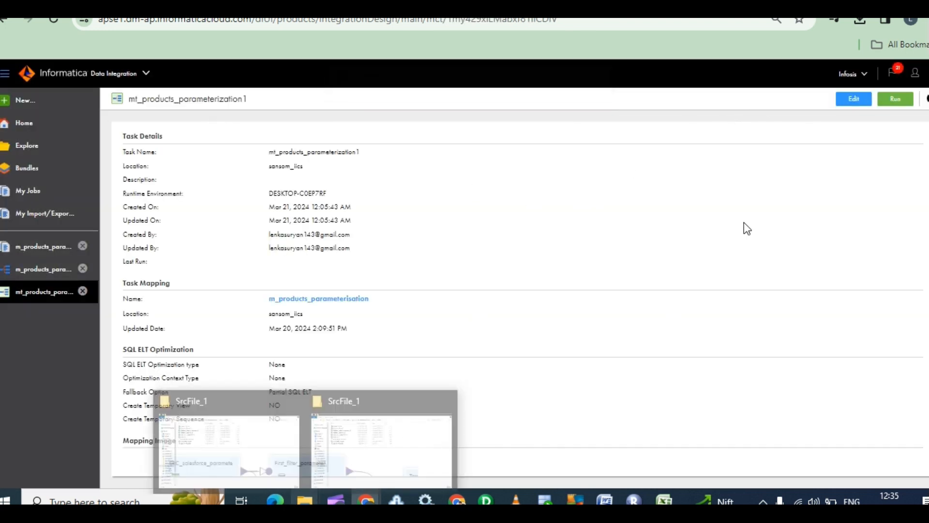
Run mt_products_parameterization1, open its entry in the job list and refresh the list repeatedly to monitor the run status
{"action": "left_click", "coordinate": [904, 100]}
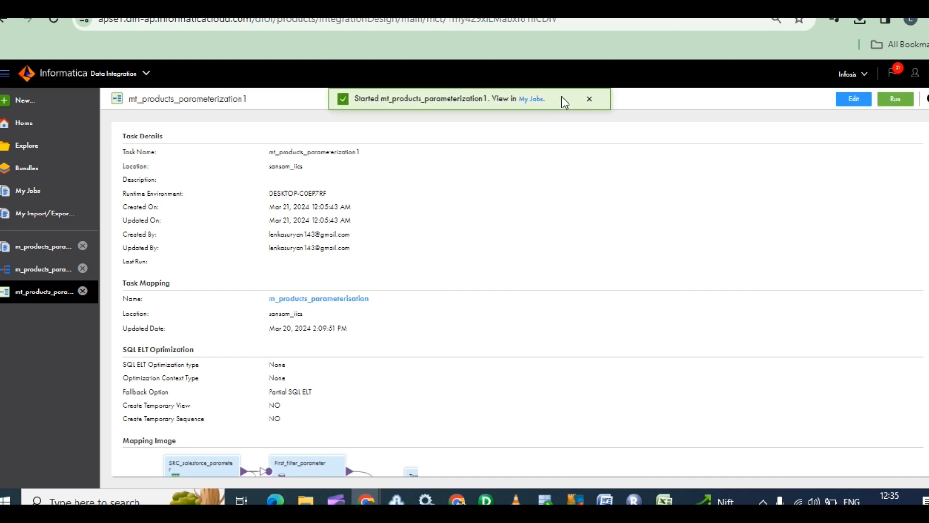
{"action": "left_click", "coordinate": [533, 100]}
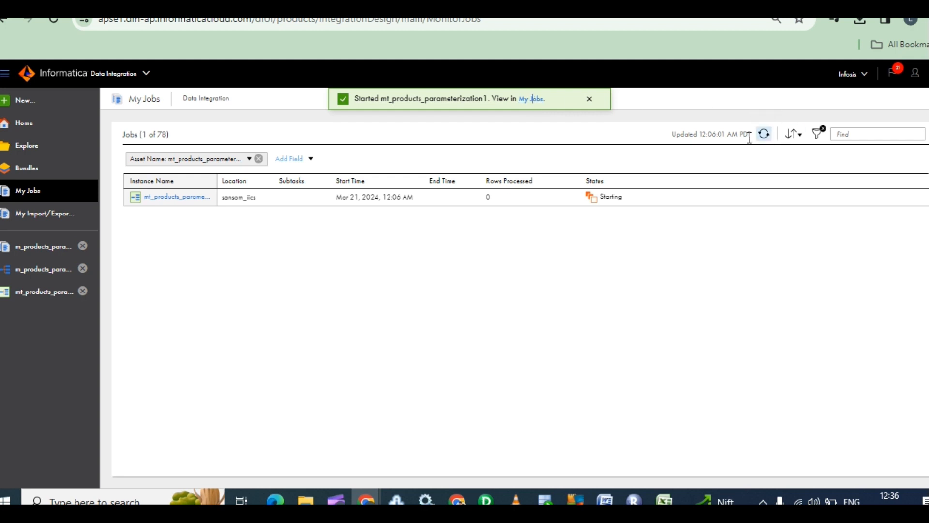
{"action": "left_click", "coordinate": [764, 135]}
{"action": "left_click", "coordinate": [767, 136]}
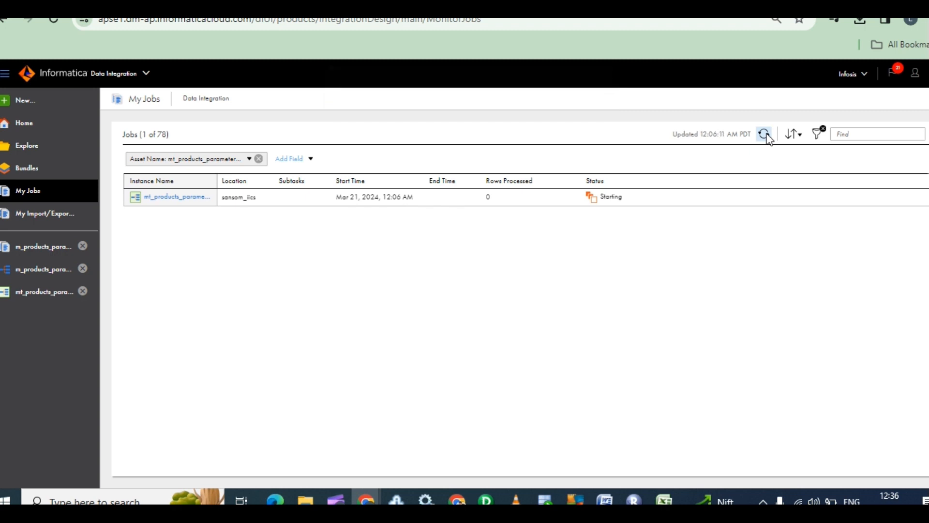
{"action": "left_click", "coordinate": [767, 136]}
{"action": "left_click", "coordinate": [765, 133]}
{"action": "left_click", "coordinate": [765, 134]}
{"action": "left_click", "coordinate": [765, 134]}
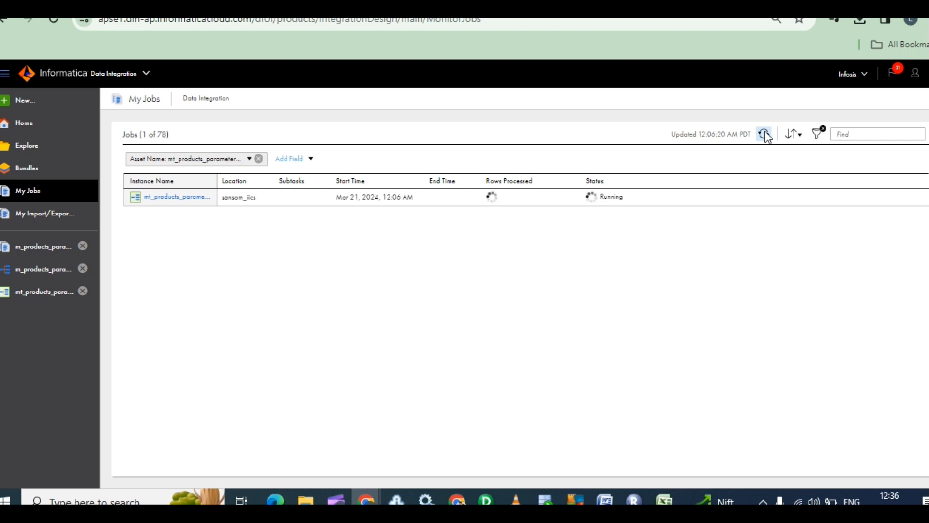
{"action": "left_click", "coordinate": [764, 134]}
{"action": "left_click", "coordinate": [764, 134]}
{"action": "left_click", "coordinate": [765, 134]}
Switch to the SrcFile_1 folder in File Explorer, check the Cheap_Products and Expensive_Products files, and return to the Informatica job list
{"action": "mouse_move", "coordinate": [304, 500]}
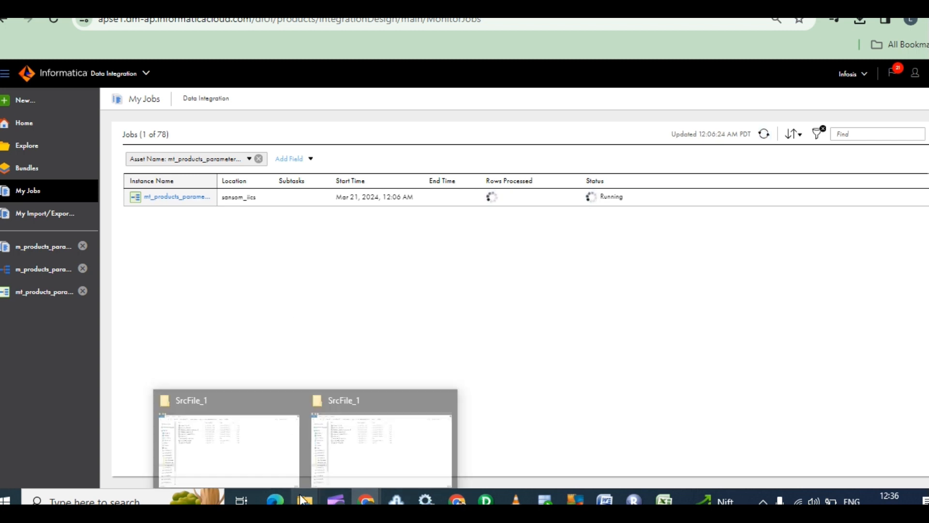
{"action": "left_click", "coordinate": [257, 446]}
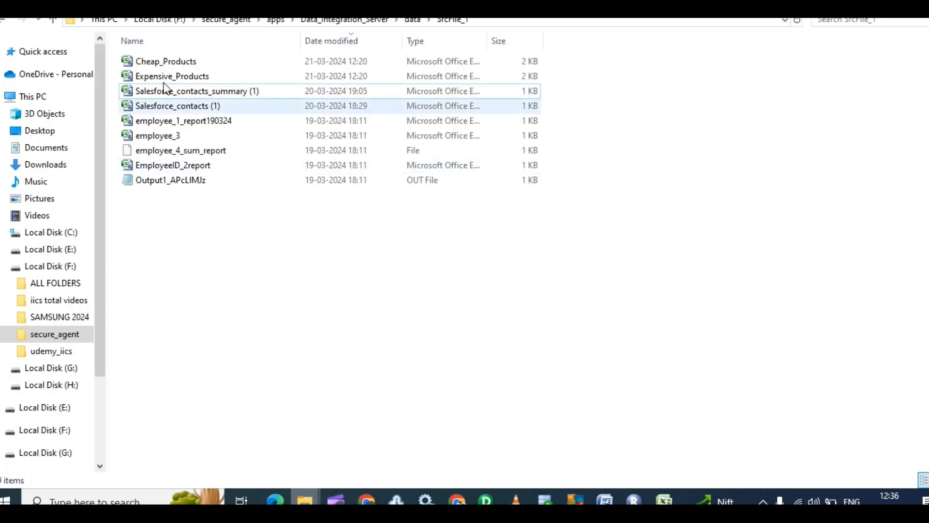
{"action": "left_click", "coordinate": [193, 60]}
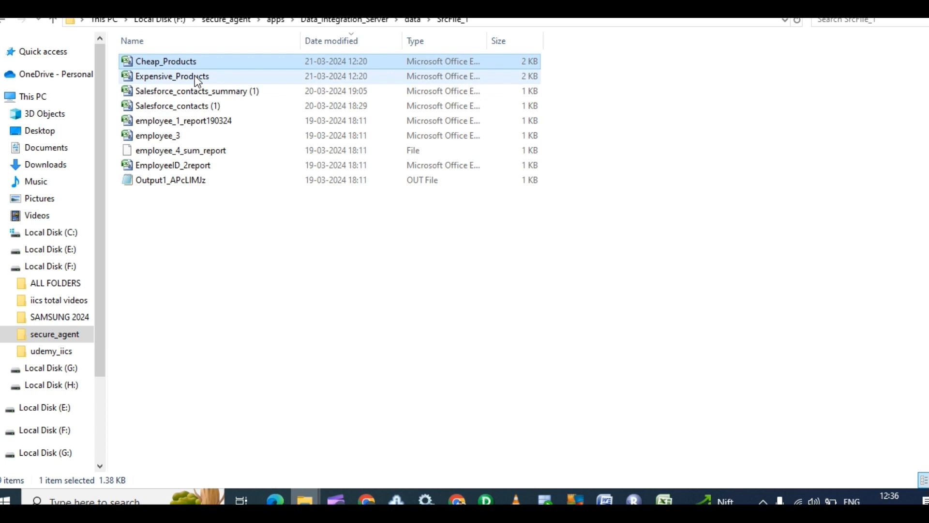
{"action": "left_click", "coordinate": [215, 73]}
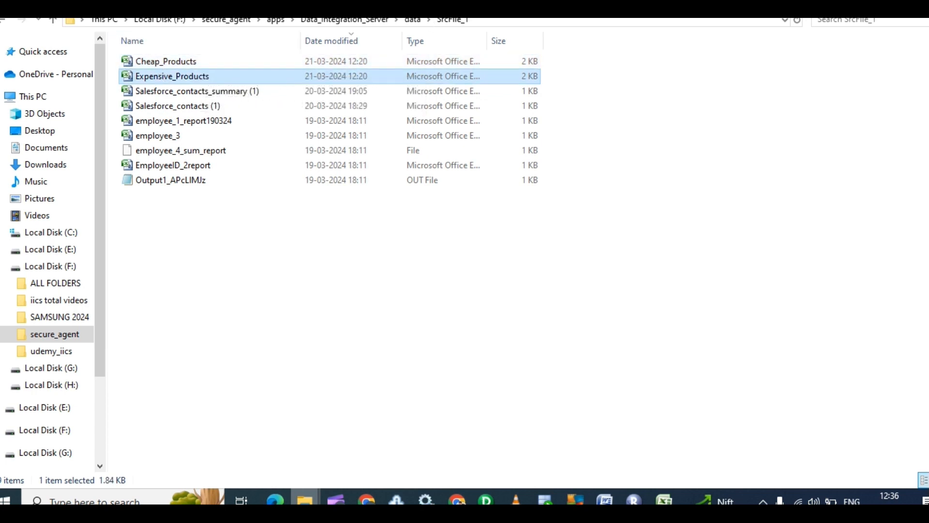
{"action": "key", "text": "alt+Tab"}
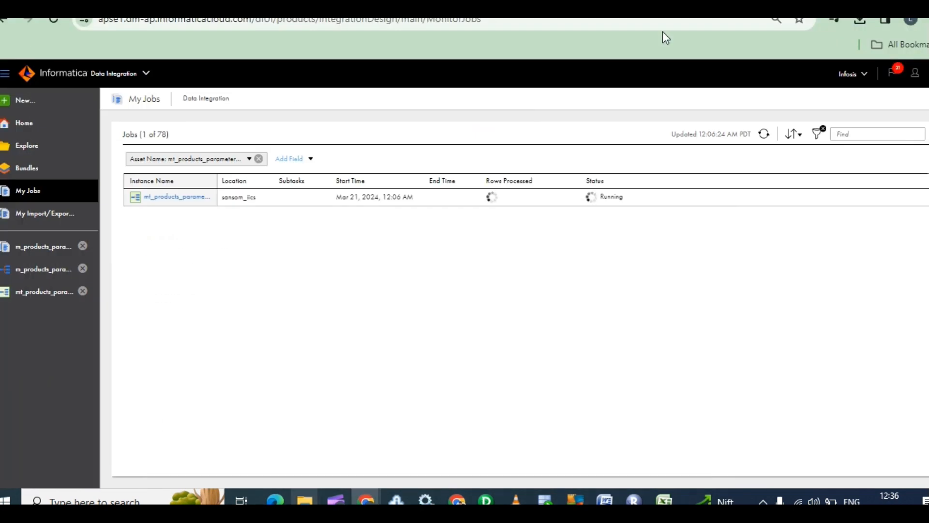
Refresh the job list repeatedly until the mt_products_parameterization1 run finishes
{"action": "left_click", "coordinate": [764, 134]}
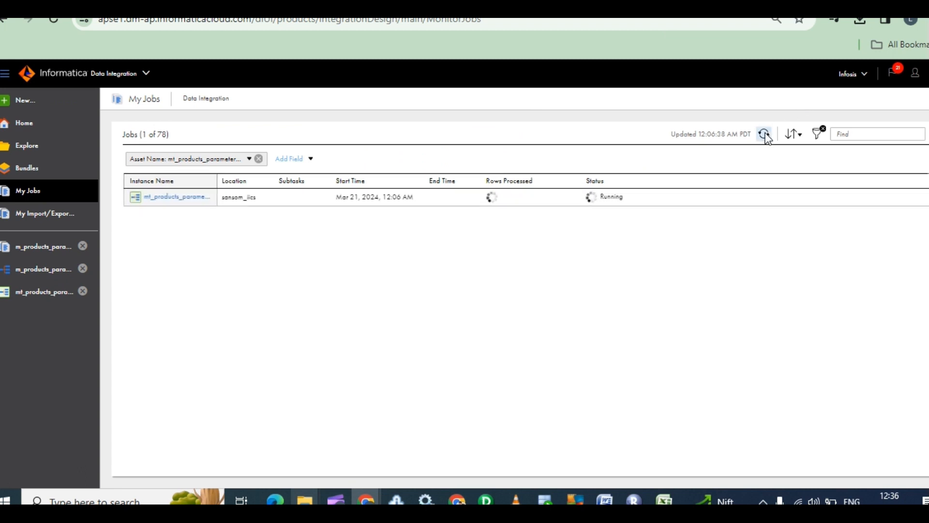
{"action": "left_click", "coordinate": [764, 133]}
{"action": "left_click", "coordinate": [765, 135]}
{"action": "left_click", "coordinate": [764, 135]}
{"action": "left_click", "coordinate": [765, 135]}
{"action": "left_click", "coordinate": [765, 135]}
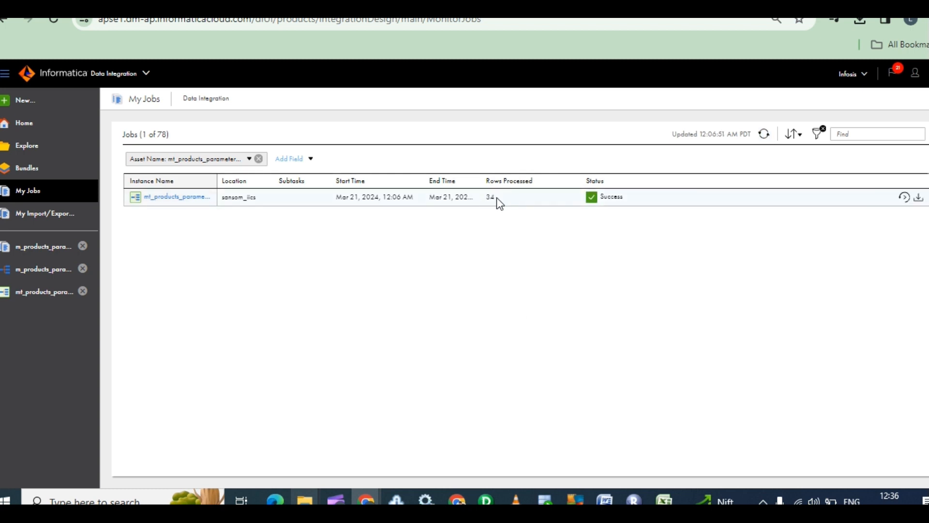
Open the finished mt_products_parameterization1 job and check the success rows for the Expensive_Products and Cheap_Products targets
{"action": "left_click", "coordinate": [178, 196]}
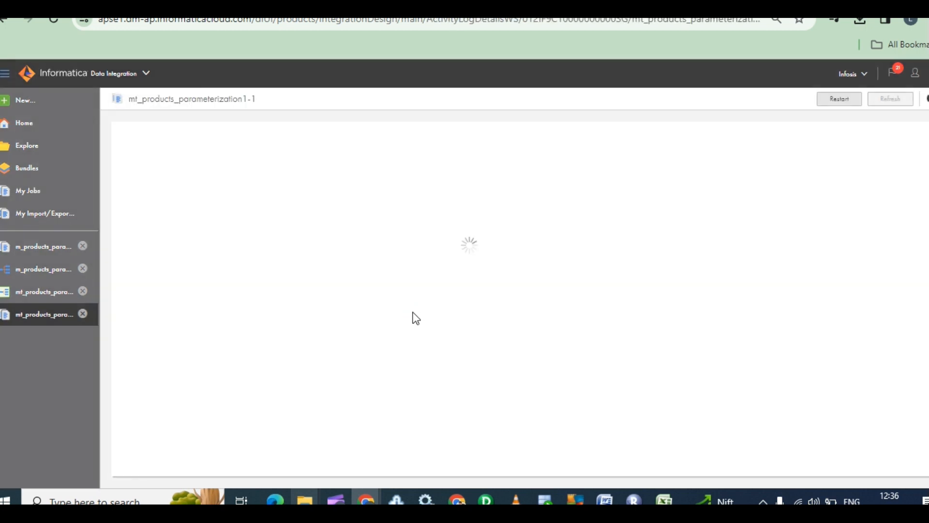
{"action": "scroll", "coordinate": [397, 329], "scroll_direction": "down", "scroll_amount": 1}
{"action": "left_click_drag", "start_coordinate": [380, 359], "coordinate": [301, 362]}
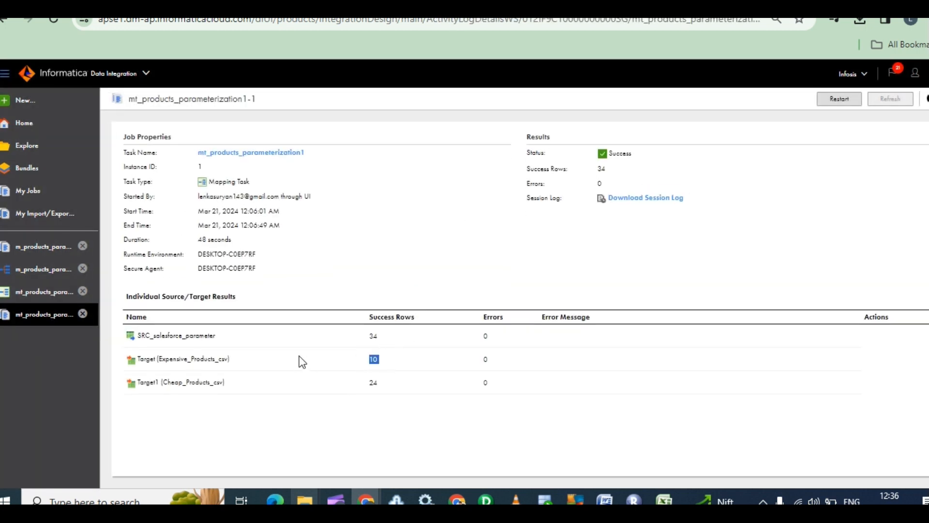
{"action": "left_click_drag", "start_coordinate": [373, 382], "coordinate": [344, 376]}
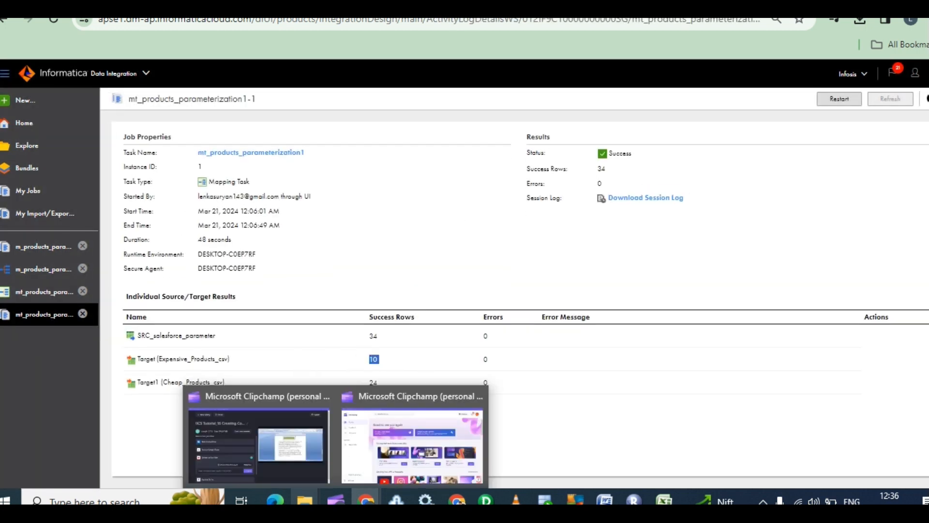
Switch to the SrcFile_1 folder in File Explorer, move Cheap_Products to OneDrive, and close the OneDrive window
{"action": "left_click", "coordinate": [227, 431]}
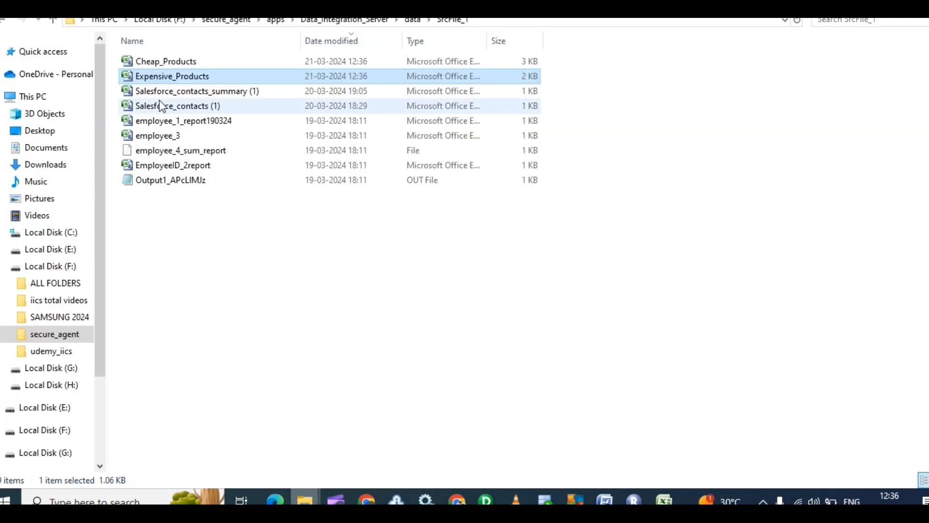
{"action": "left_click", "coordinate": [183, 62]}
{"action": "right_click", "coordinate": [184, 61]}
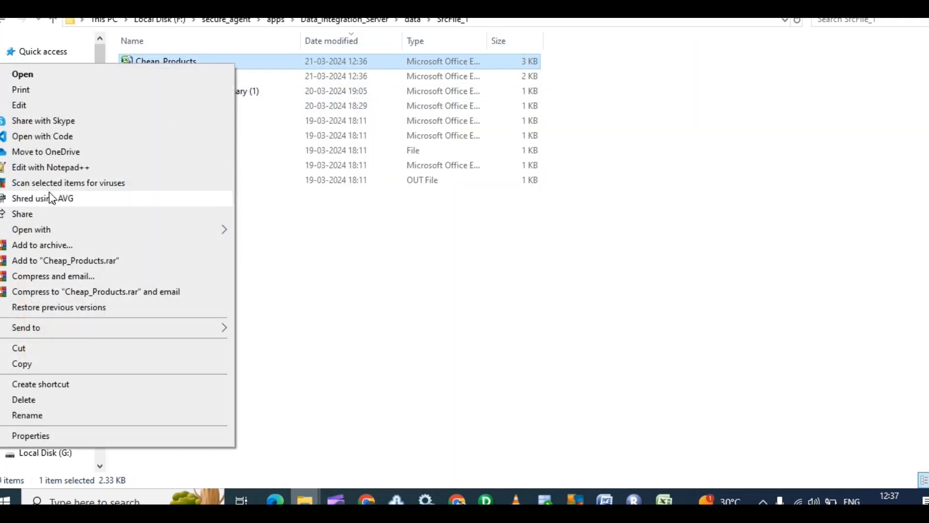
{"action": "left_click", "coordinate": [39, 166]}
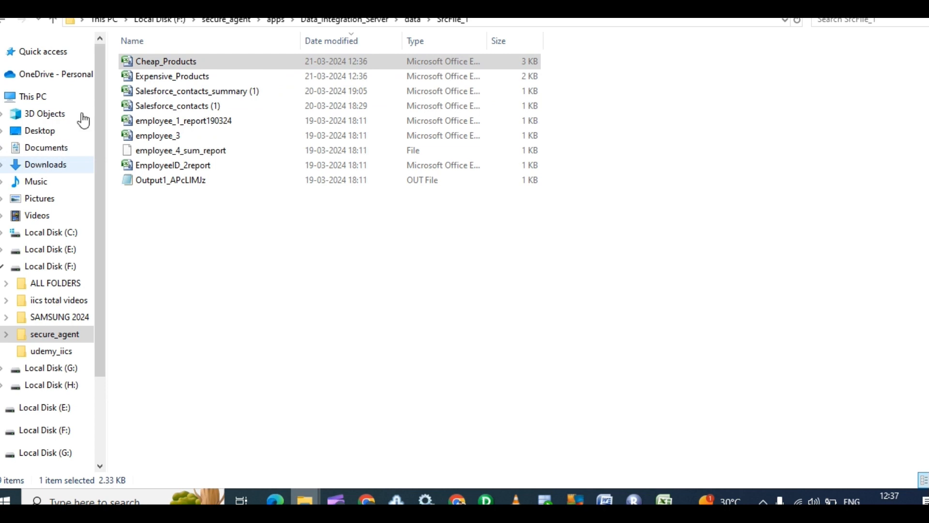
{"action": "left_click", "coordinate": [201, 62]}
{"action": "key", "text": "Delete"}
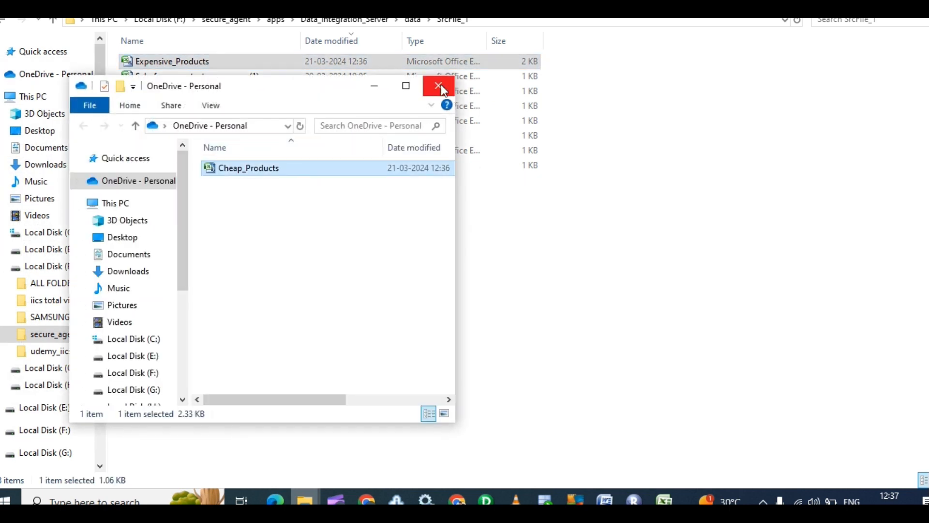
{"action": "left_click", "coordinate": [443, 91]}
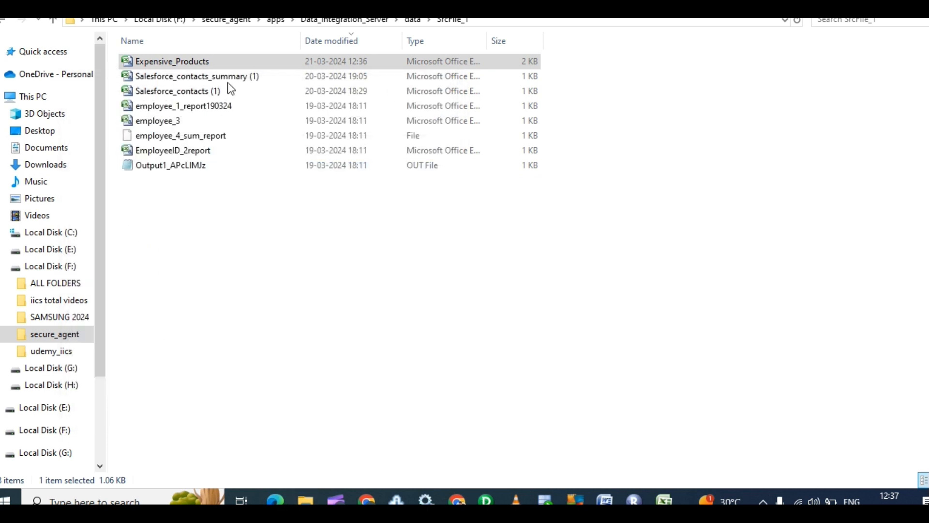
Open Expensive_Products in Notepad++, review its last product rows, and return to the SrcFile_1 folder
{"action": "right_click", "coordinate": [199, 61]}
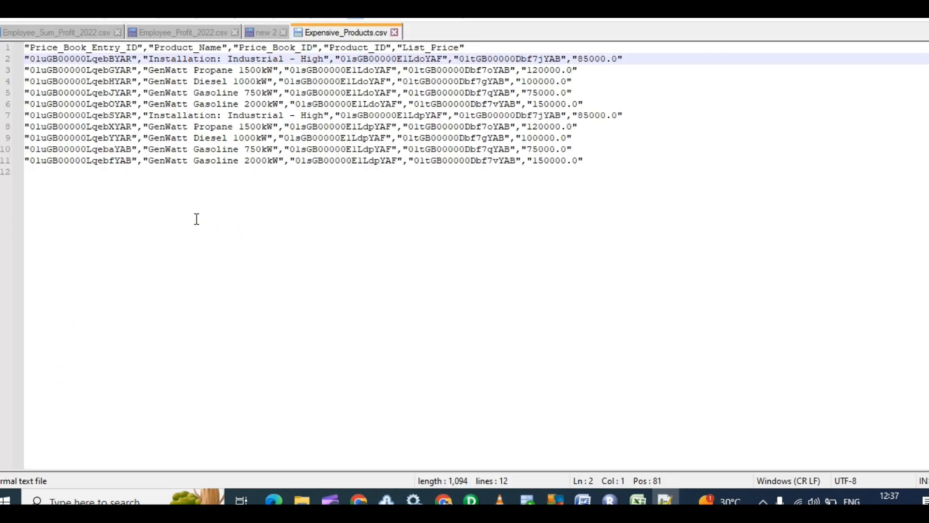
{"action": "left_click_drag", "start_coordinate": [675, 162], "coordinate": [420, 138]}
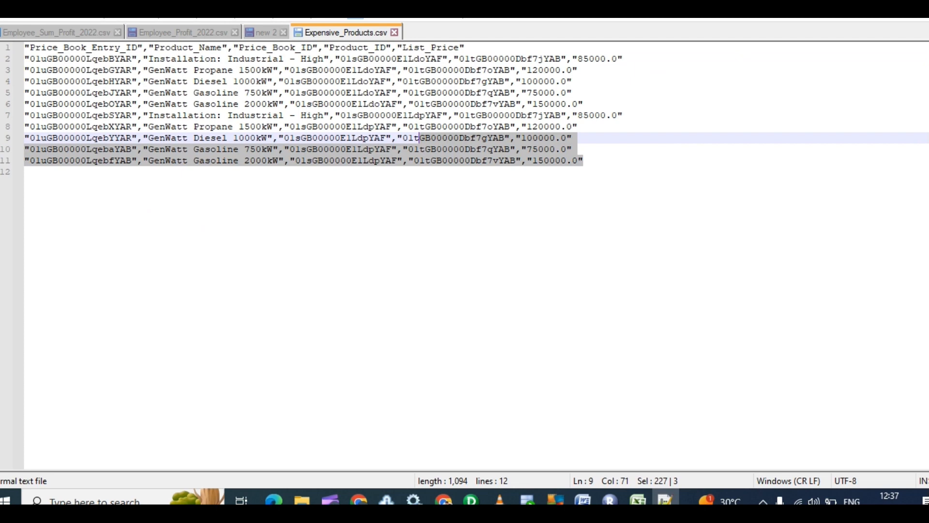
{"action": "key", "text": "alt+Tab"}
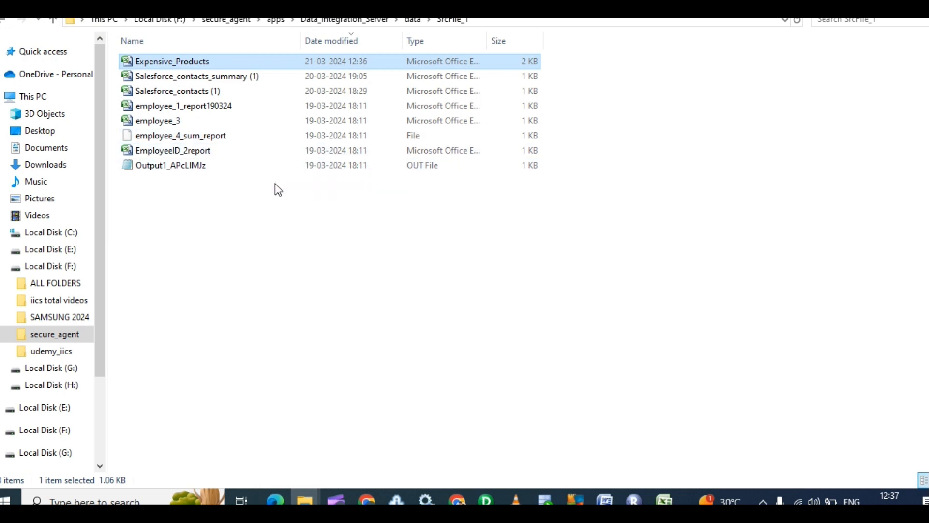
Check the parent data folder, reopen SrcFile_1, and review all product rows of Expensive_Products in Notepad++
{"action": "left_click", "coordinate": [2, 22]}
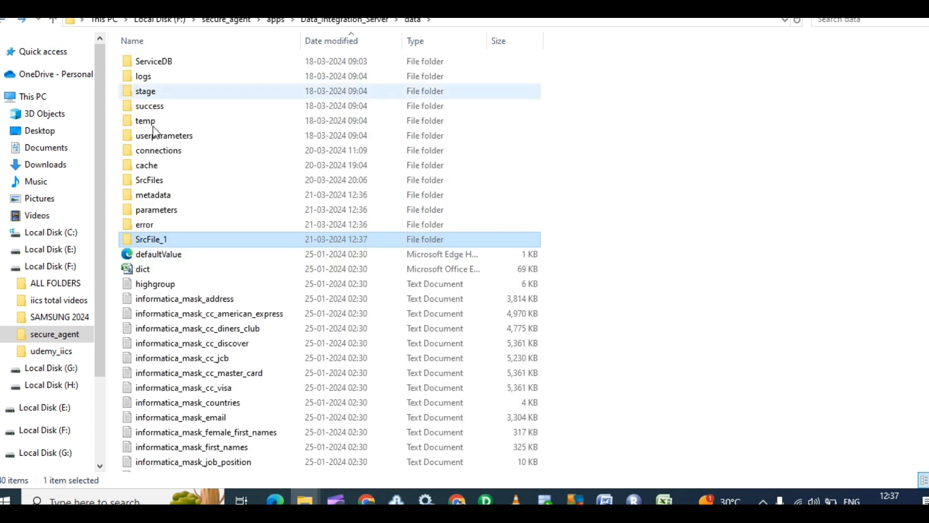
{"action": "double_click", "coordinate": [189, 243]}
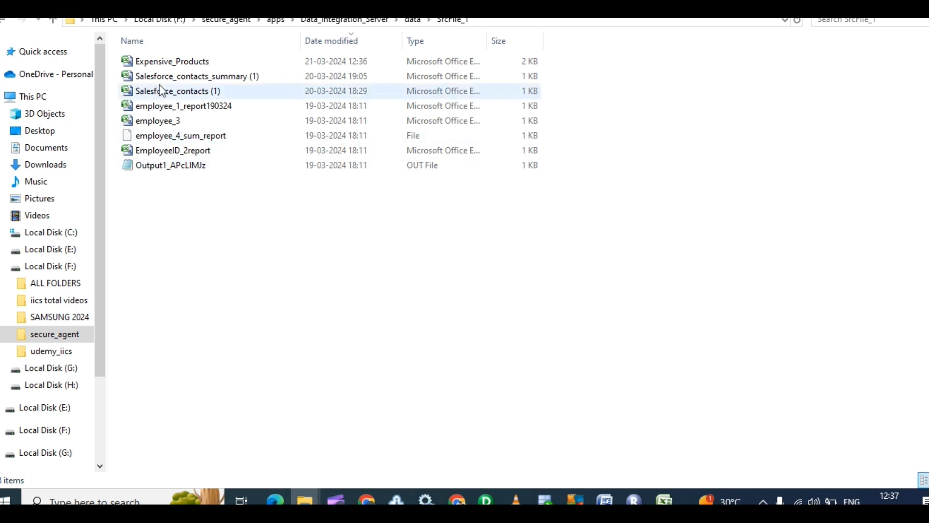
{"action": "left_click", "coordinate": [172, 67]}
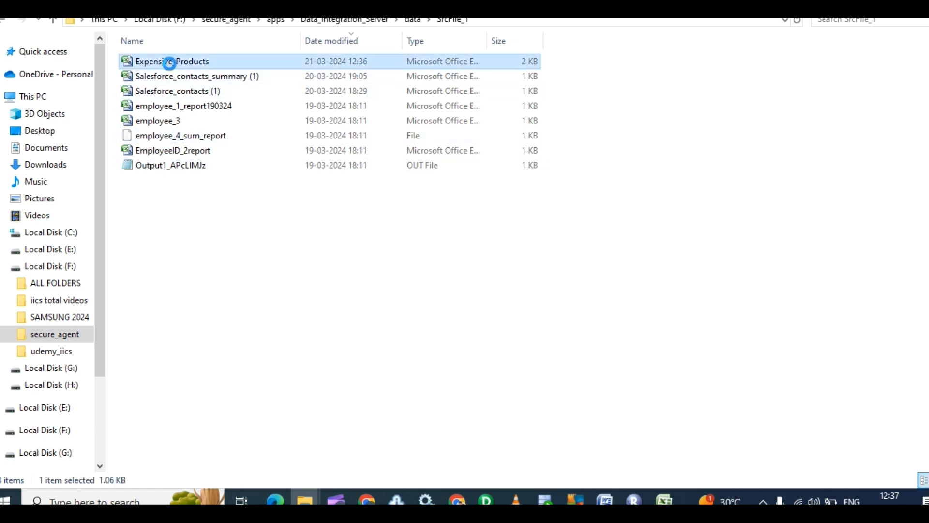
{"action": "right_click", "coordinate": [170, 69]}
{"action": "left_click", "coordinate": [77, 168]}
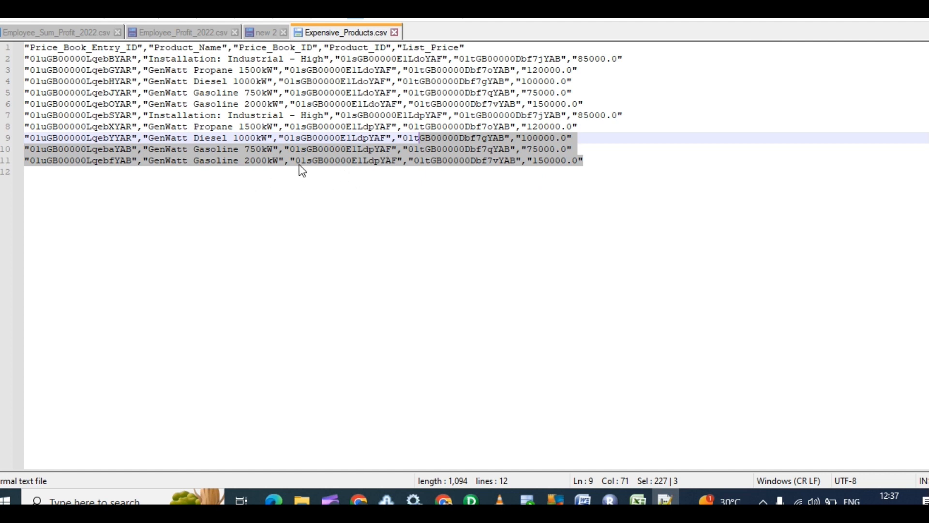
{"action": "left_click", "coordinate": [593, 161]}
{"action": "left_click_drag", "start_coordinate": [426, 60], "coordinate": [586, 171]}
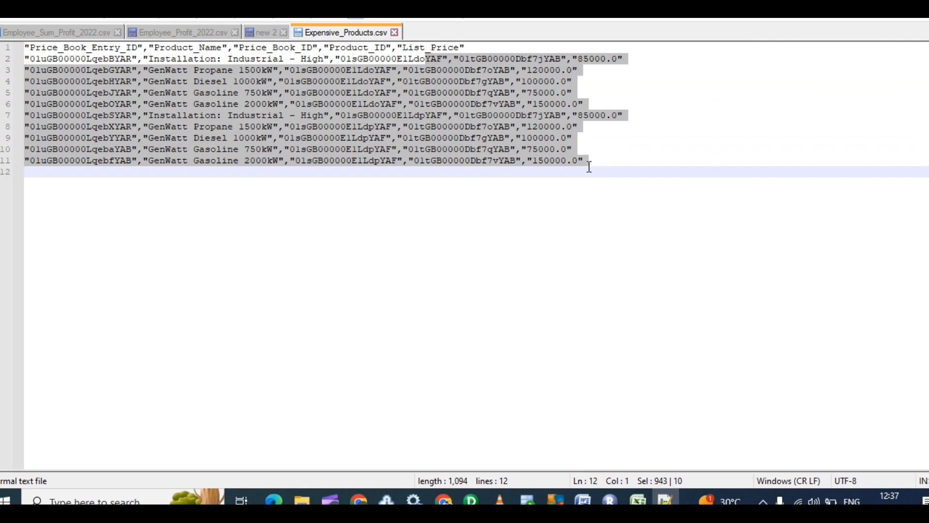
{"action": "key", "text": "shift+Left"}
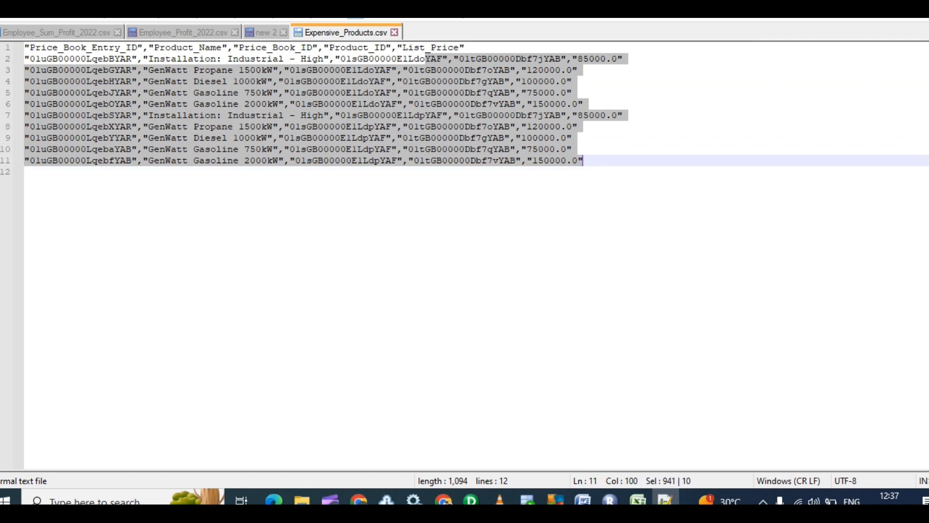
{"action": "key", "text": "alt+F4"}
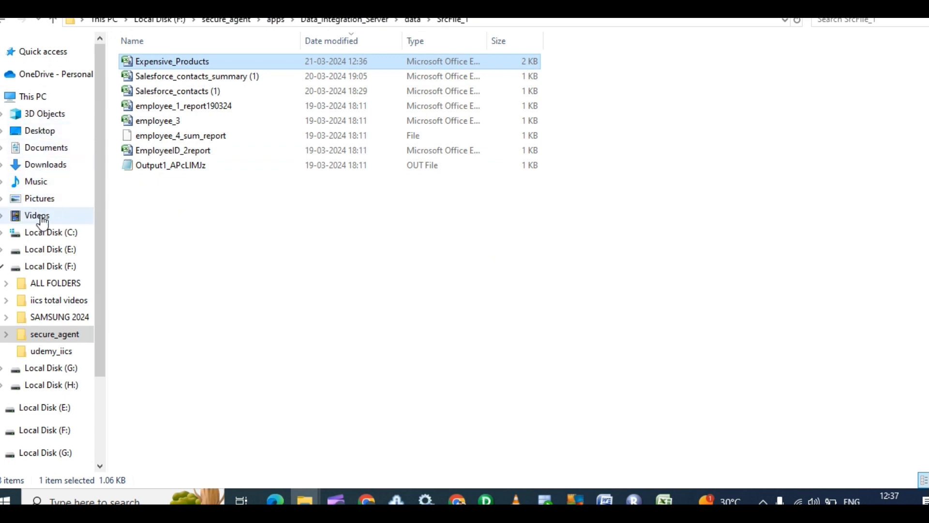
Open the OneDrive folder and try to put the Cheap_Products file on the clipboard
{"action": "left_click", "coordinate": [70, 74]}
{"action": "left_click", "coordinate": [180, 62]}
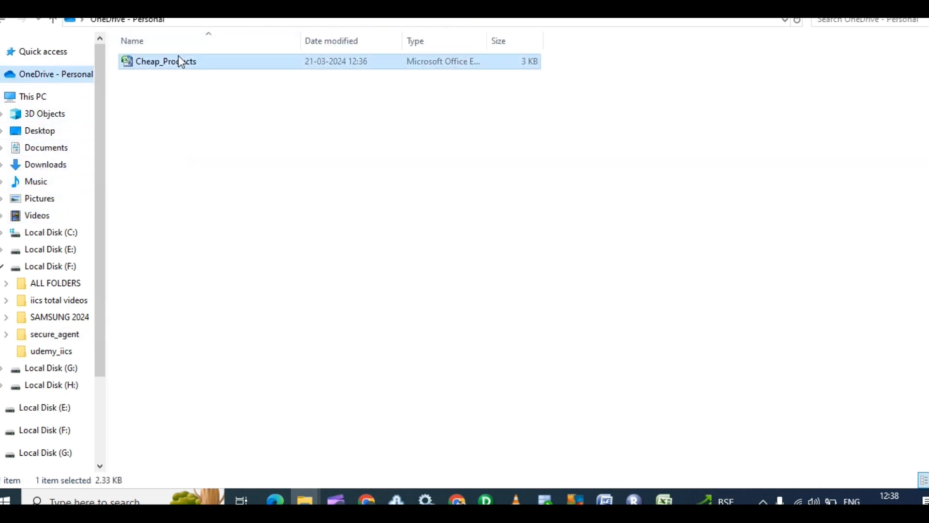
{"action": "key", "text": "ctrl+x"}
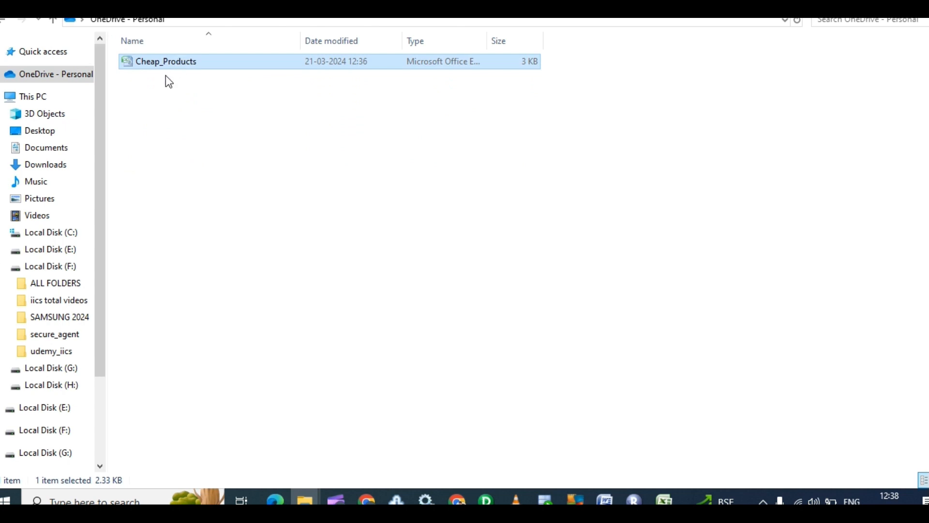
{"action": "left_click", "coordinate": [168, 62]}
{"action": "key", "text": "ctrl+c"}
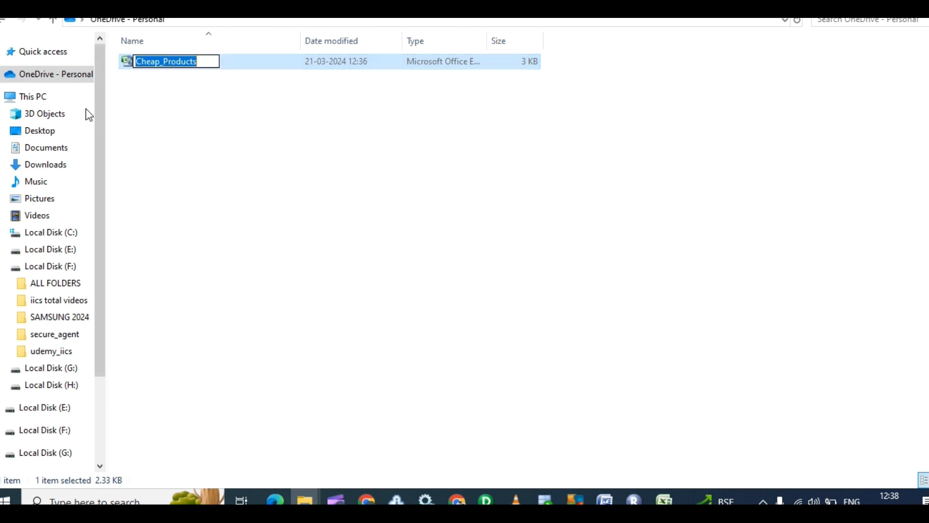
Go to secure_agent\apps\Data_Integration_Server\data\SrcFile_1 on Local Disk (F:) and try to paste Cheap_Products there
{"action": "left_click", "coordinate": [74, 268]}
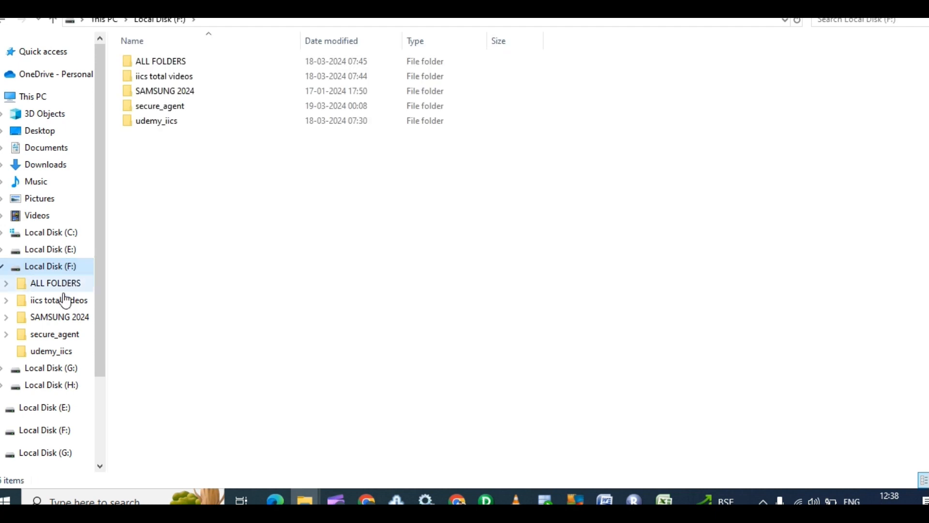
{"action": "double_click", "coordinate": [163, 102]}
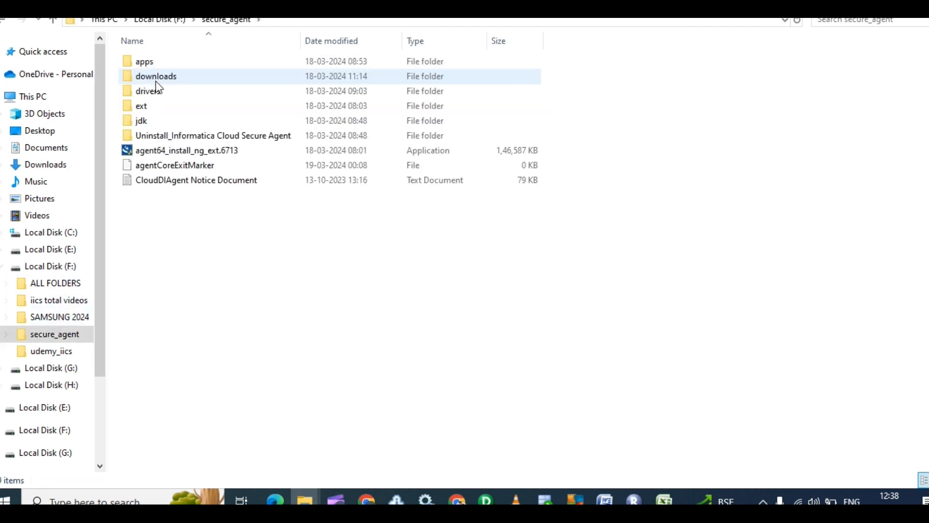
{"action": "left_click", "coordinate": [156, 67]}
{"action": "double_click", "coordinate": [155, 68]}
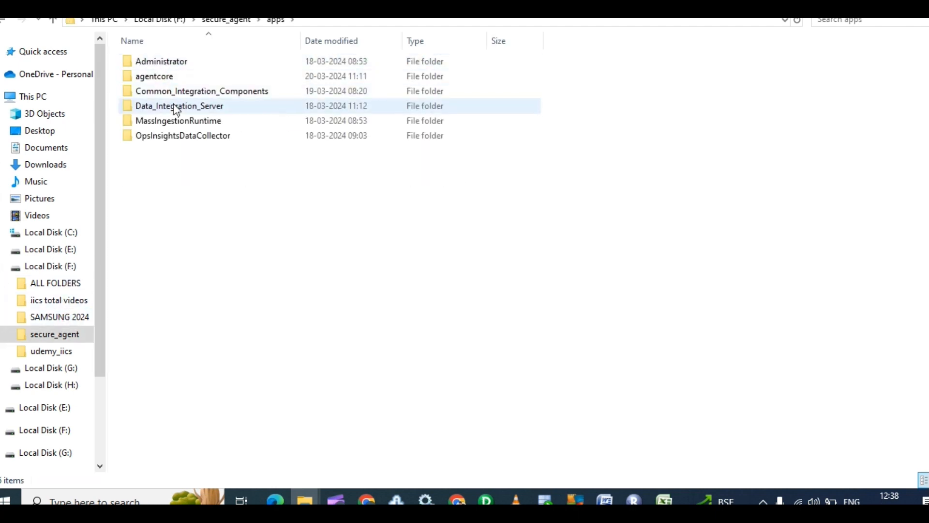
{"action": "double_click", "coordinate": [173, 104]}
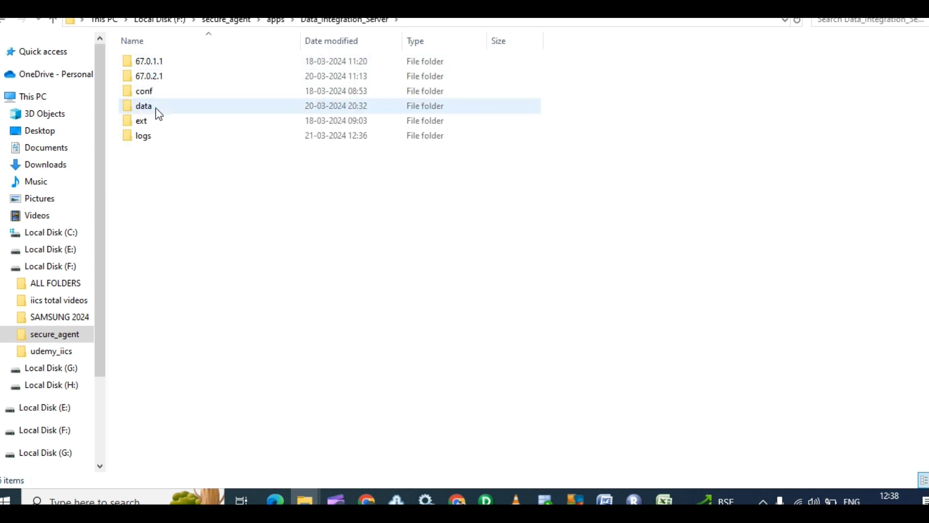
{"action": "double_click", "coordinate": [160, 105]}
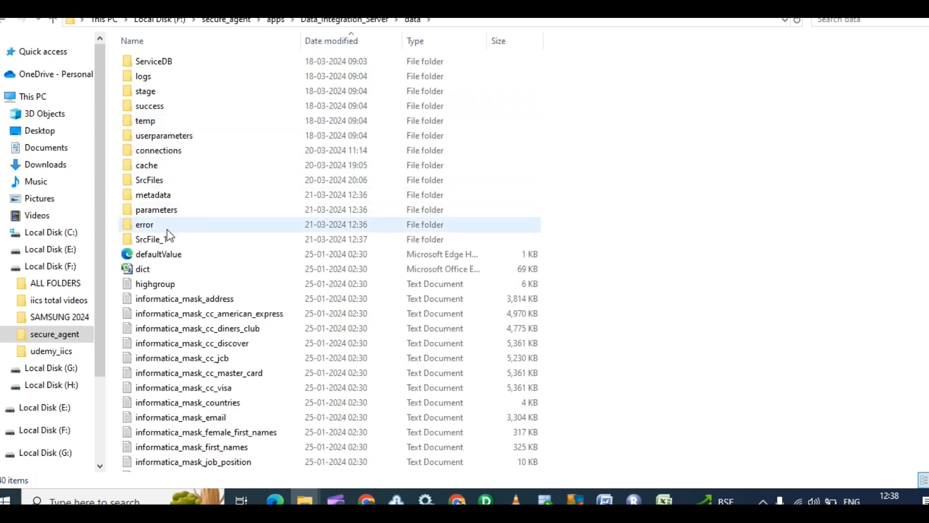
{"action": "left_click", "coordinate": [162, 237]}
{"action": "double_click", "coordinate": [161, 237]}
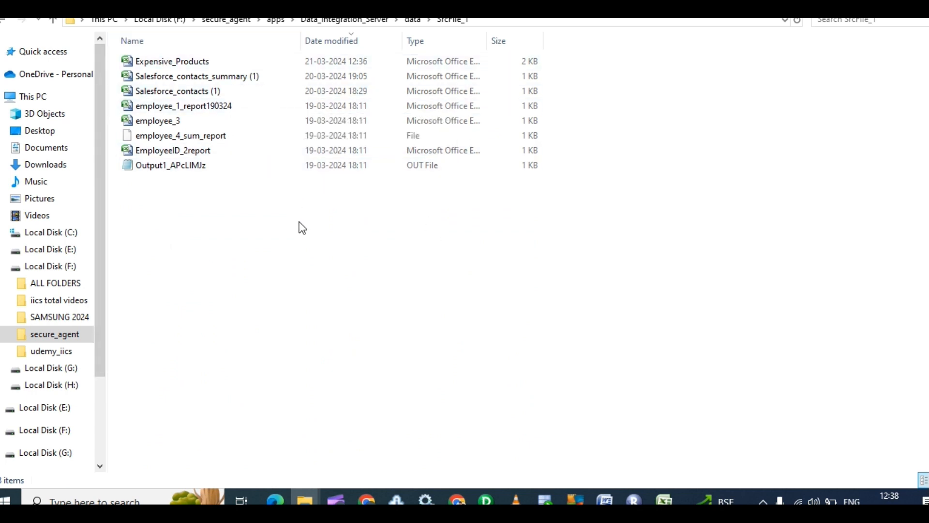
{"action": "right_click", "coordinate": [215, 218]}
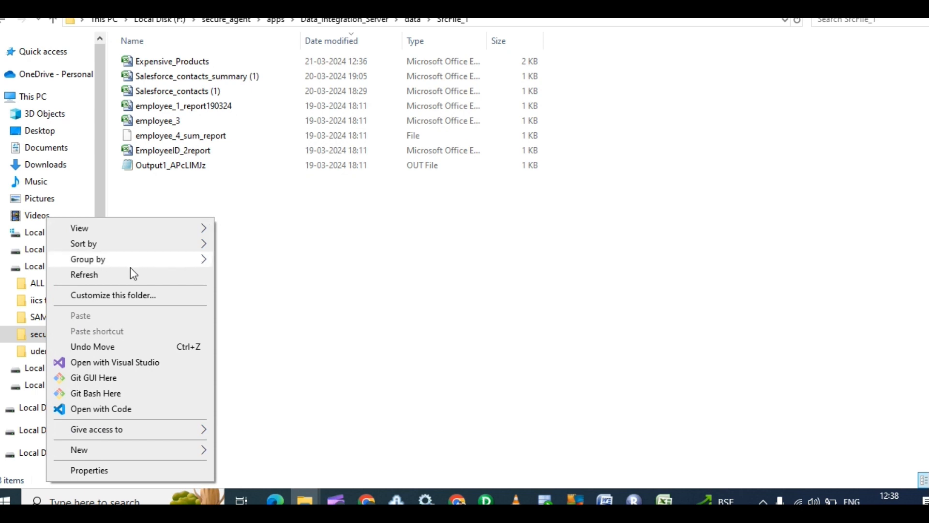
{"action": "left_click", "coordinate": [384, 232]}
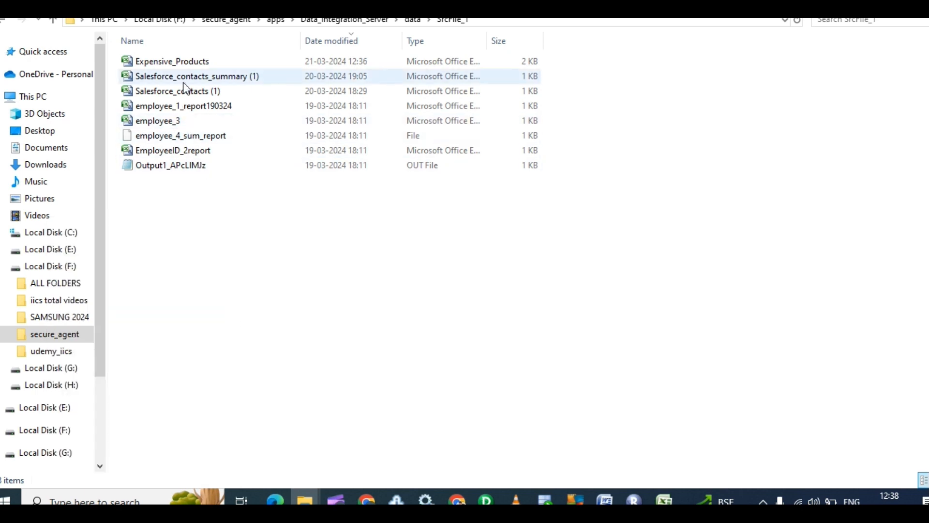
Return to the OneDrive folder and cut the Cheap_Products file
{"action": "left_click", "coordinate": [73, 78]}
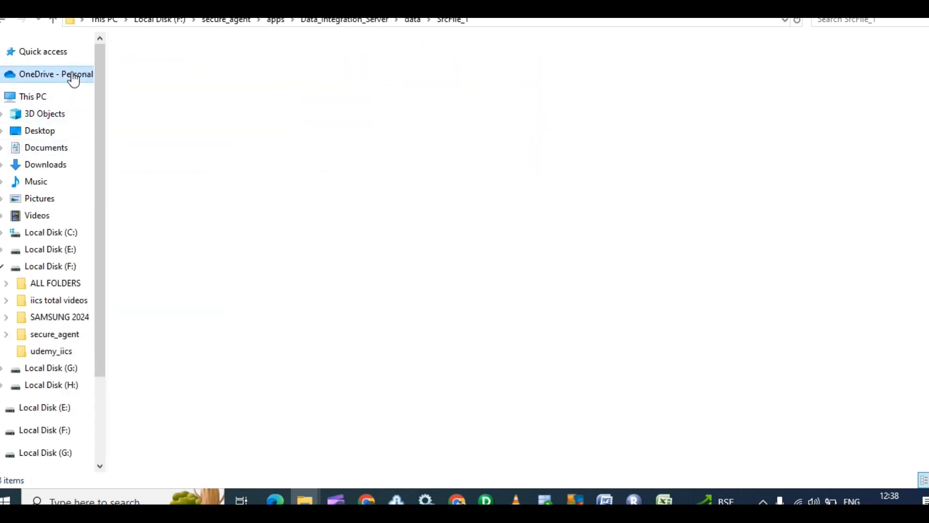
{"action": "left_click", "coordinate": [143, 63]}
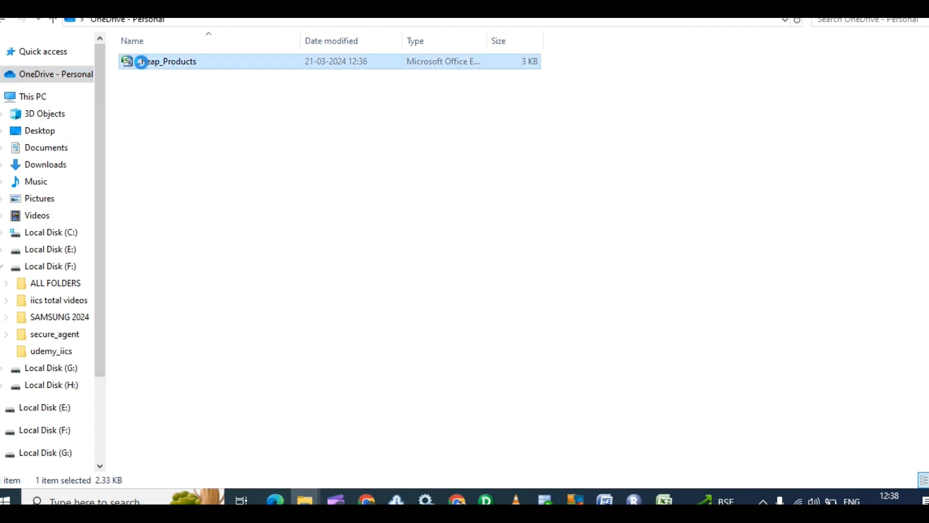
{"action": "right_click", "coordinate": [141, 61]}
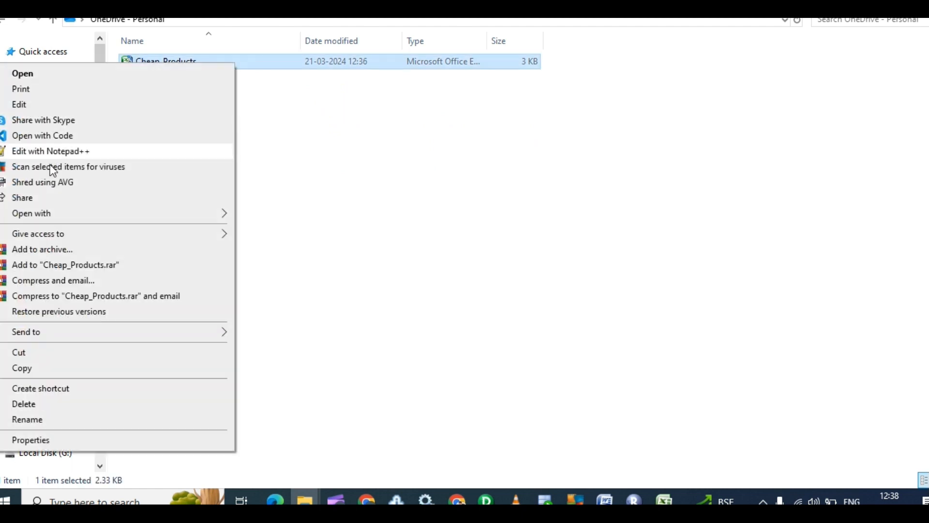
{"action": "left_click", "coordinate": [36, 351]}
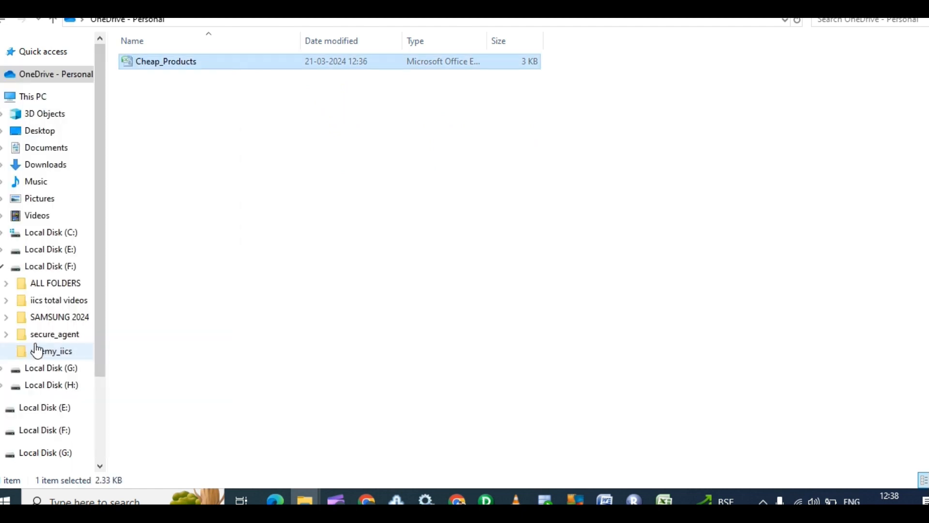
Go to secure_agent\apps\Data_Integration_Server\data\SrcFile_1 on Local Disk (F:) and paste the cut Cheap_Products file there
{"action": "left_click", "coordinate": [62, 335]}
{"action": "double_click", "coordinate": [150, 61]}
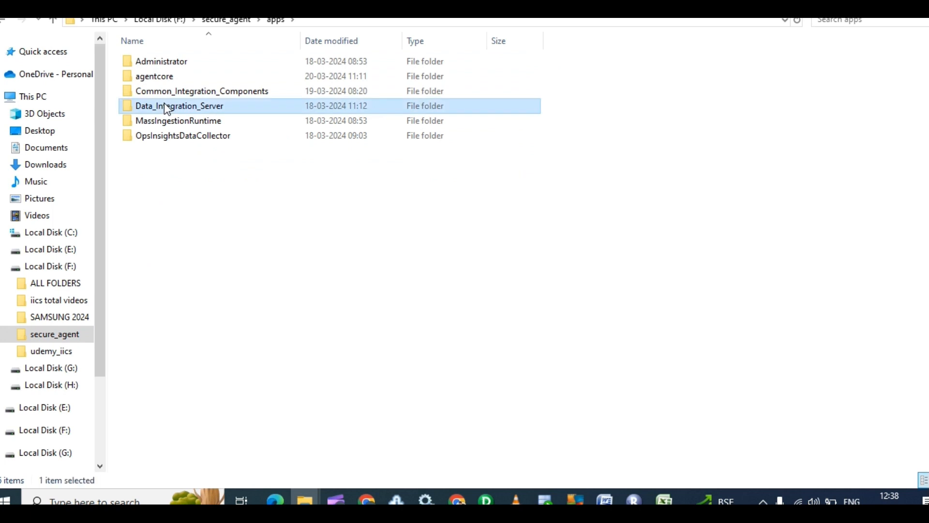
{"action": "double_click", "coordinate": [159, 105]}
{"action": "double_click", "coordinate": [145, 106]}
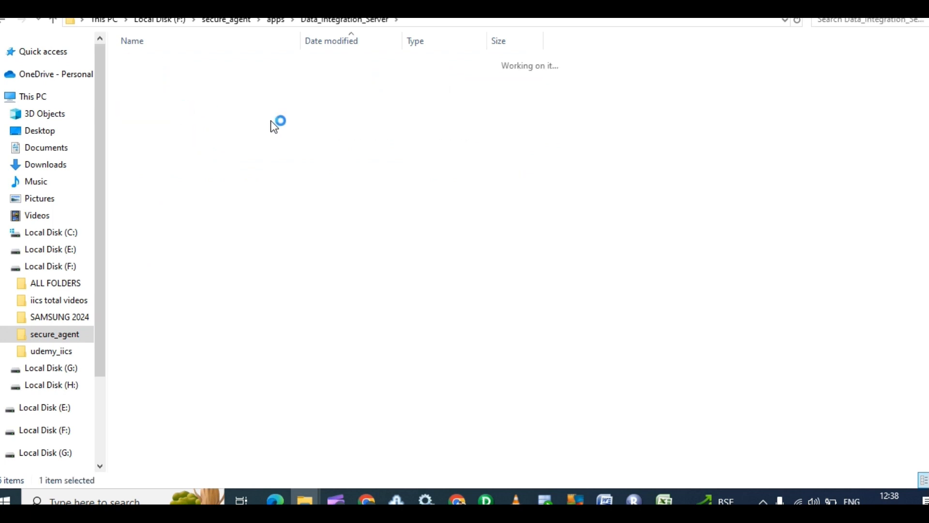
{"action": "double_click", "coordinate": [152, 239]}
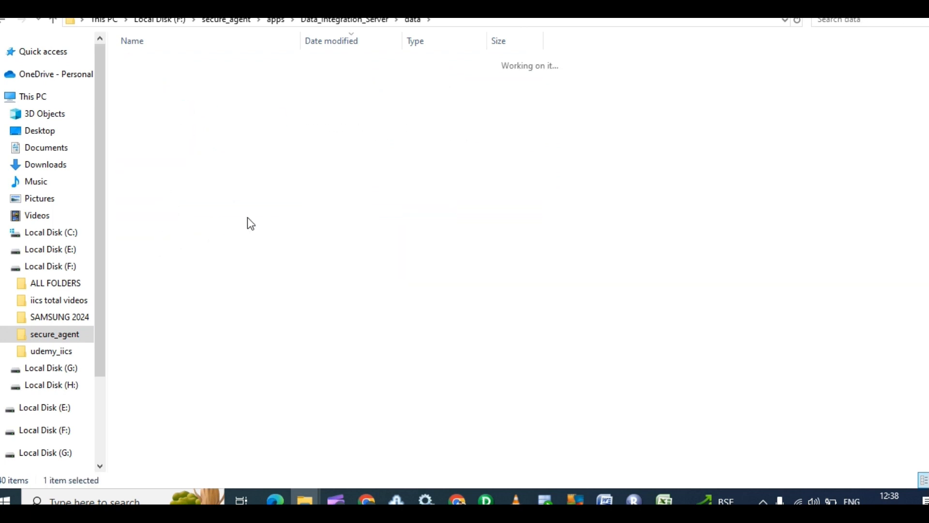
{"action": "right_click", "coordinate": [332, 213]}
{"action": "left_click", "coordinate": [216, 312]}
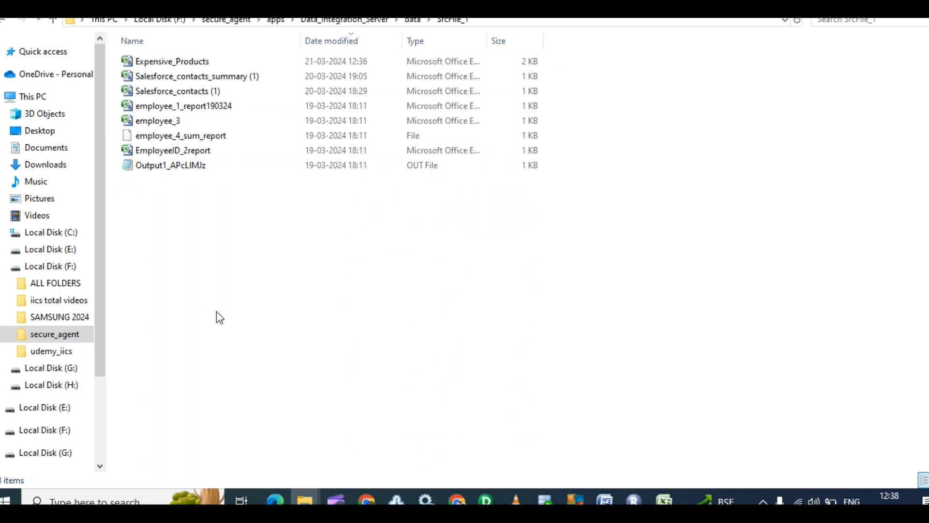
{"action": "left_click", "coordinate": [225, 261]}
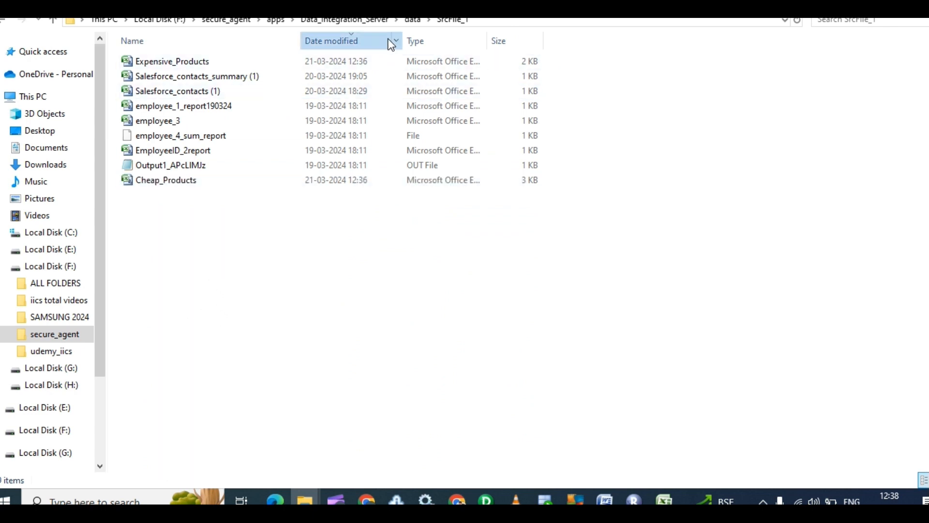
Sort SrcFile_1 by modification date, newest first, and review all product rows of Cheap_Products in Notepad++
{"action": "left_click", "coordinate": [389, 43]}
{"action": "left_click", "coordinate": [381, 39]}
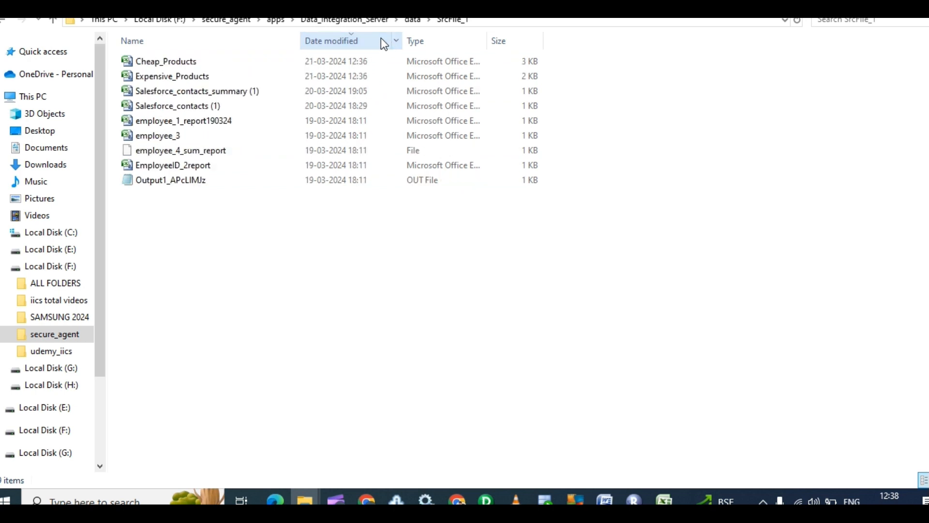
{"action": "left_click", "coordinate": [173, 67]}
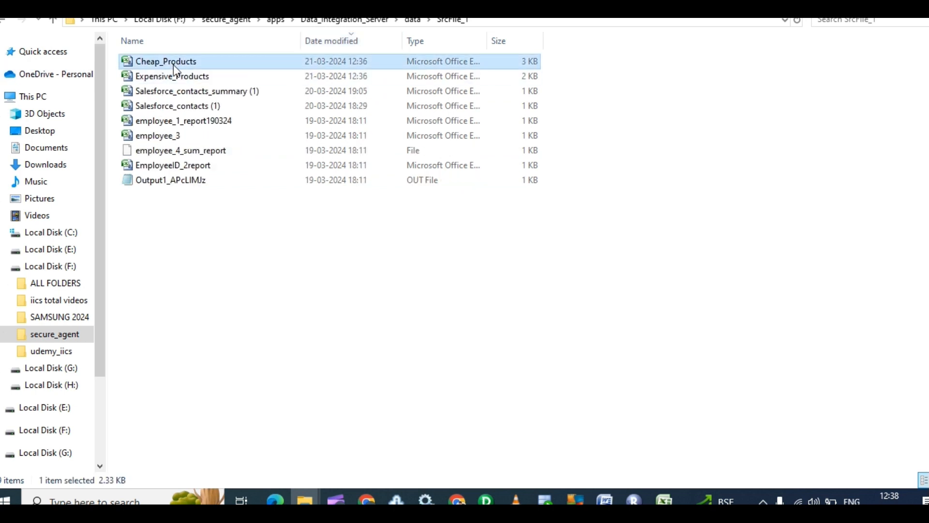
{"action": "right_click", "coordinate": [174, 62]}
{"action": "left_click", "coordinate": [51, 170]}
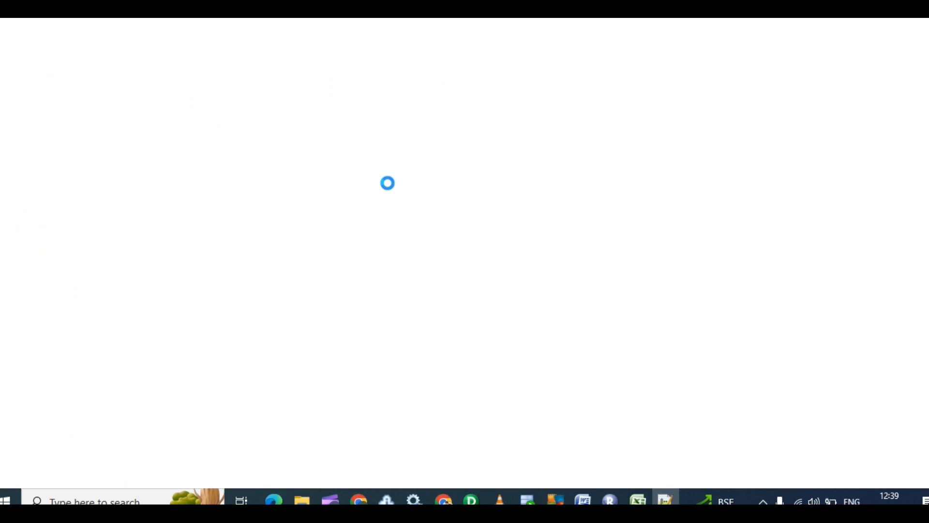
{"action": "left_click_drag", "start_coordinate": [667, 327], "coordinate": [245, 41]}
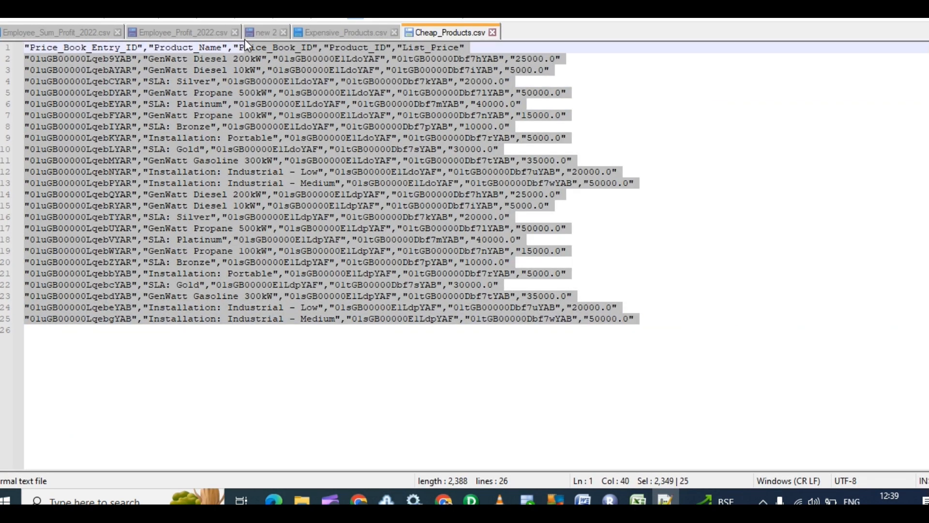
{"action": "left_click", "coordinate": [524, 138]}
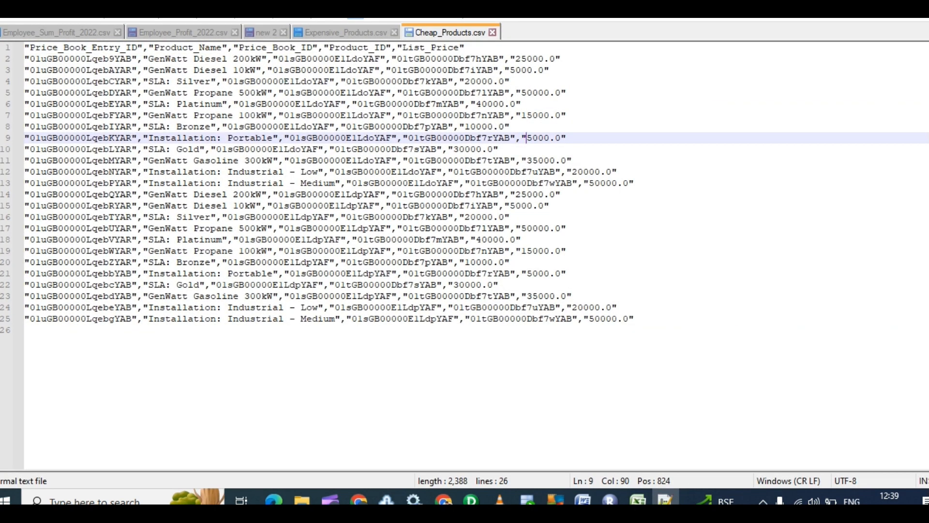
{"action": "key", "text": "alt+F4"}
Switch to Informatica in Chrome and open the mapping task mt_products_parameterization1 for editing from its job results
{"action": "left_click", "coordinate": [366, 501]}
{"action": "left_click", "coordinate": [298, 453]}
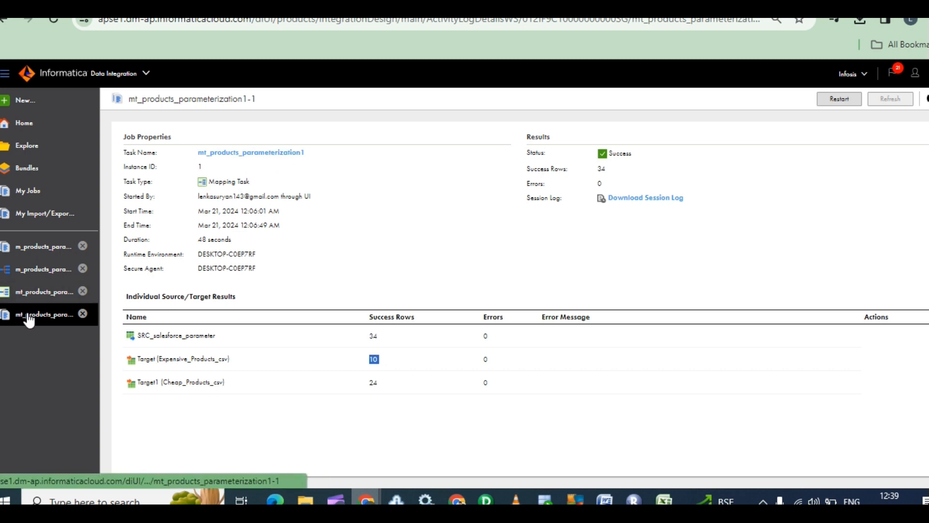
{"action": "left_click", "coordinate": [262, 154]}
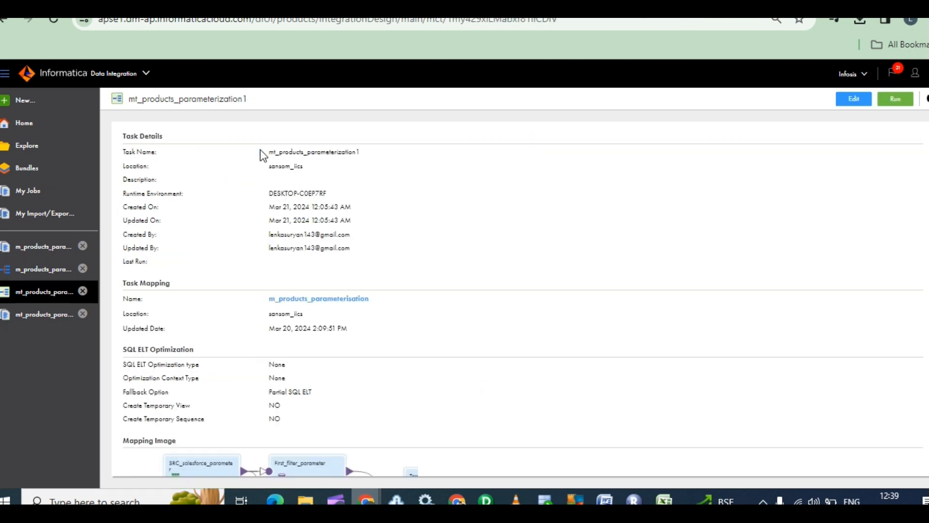
{"action": "left_click", "coordinate": [853, 100]}
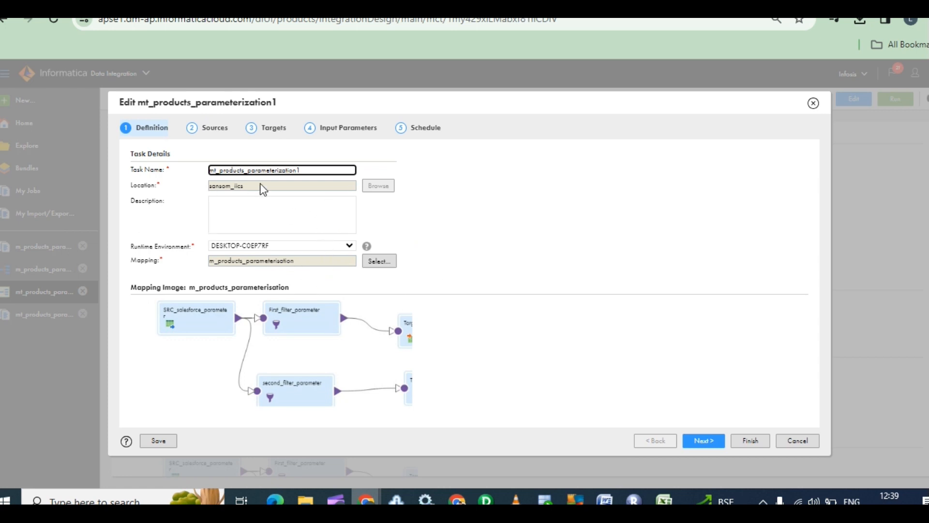
Review the source, target and schedule settings of mt_products_parameterization1 and leave the task editor without saving
{"action": "left_click", "coordinate": [196, 127]}
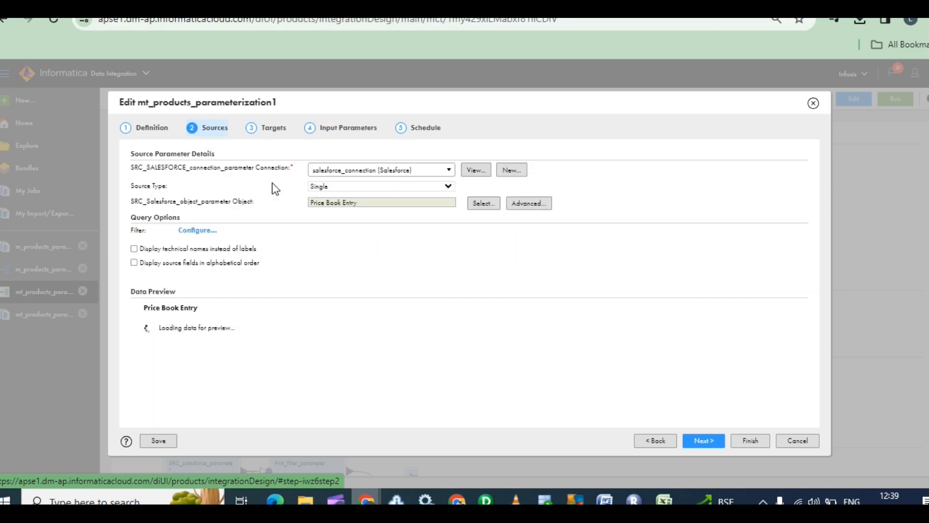
{"action": "left_click", "coordinate": [305, 127]}
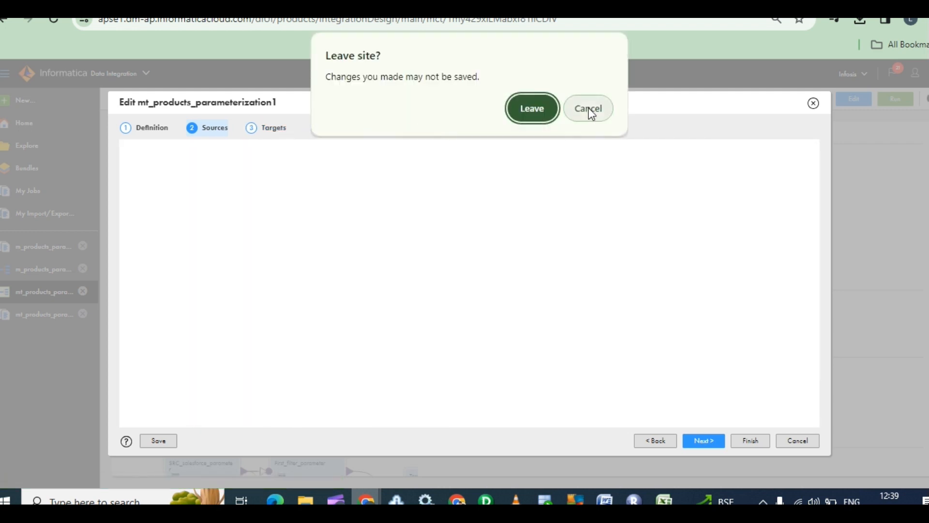
{"action": "left_click", "coordinate": [589, 109]}
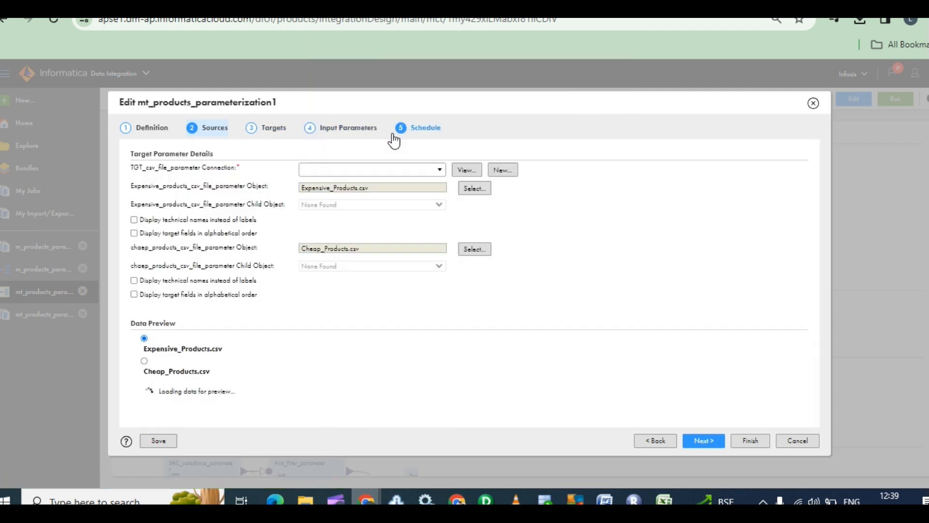
{"action": "left_click", "coordinate": [404, 133]}
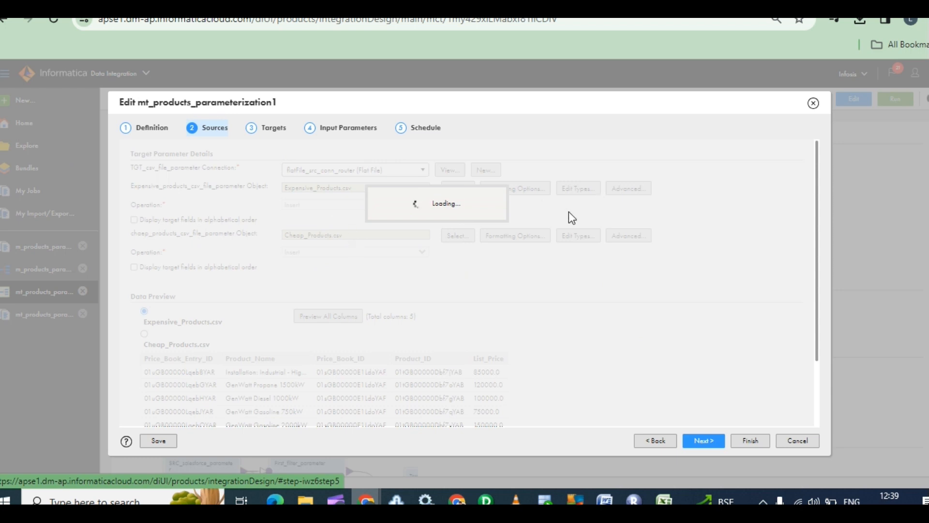
{"action": "scroll", "coordinate": [358, 329], "scroll_direction": "down", "scroll_amount": 10}
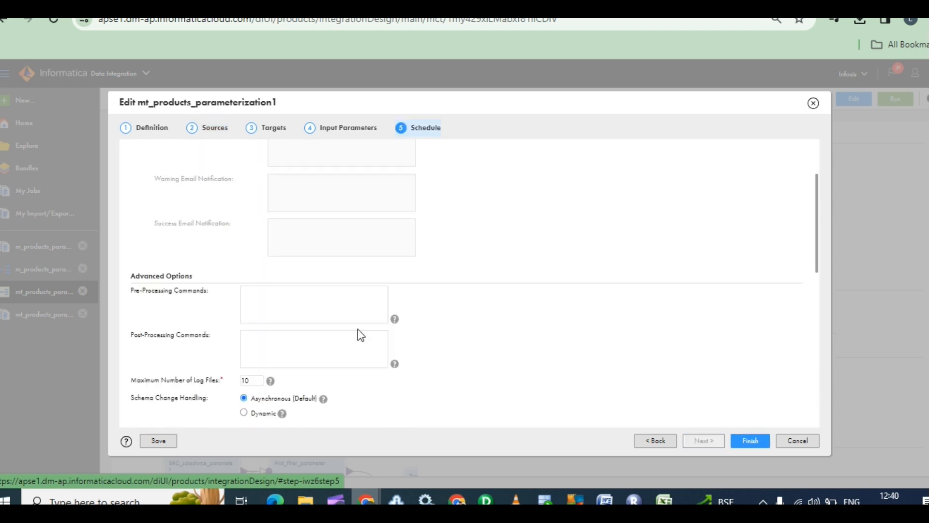
{"action": "scroll", "coordinate": [360, 334], "scroll_direction": "down", "scroll_amount": 1}
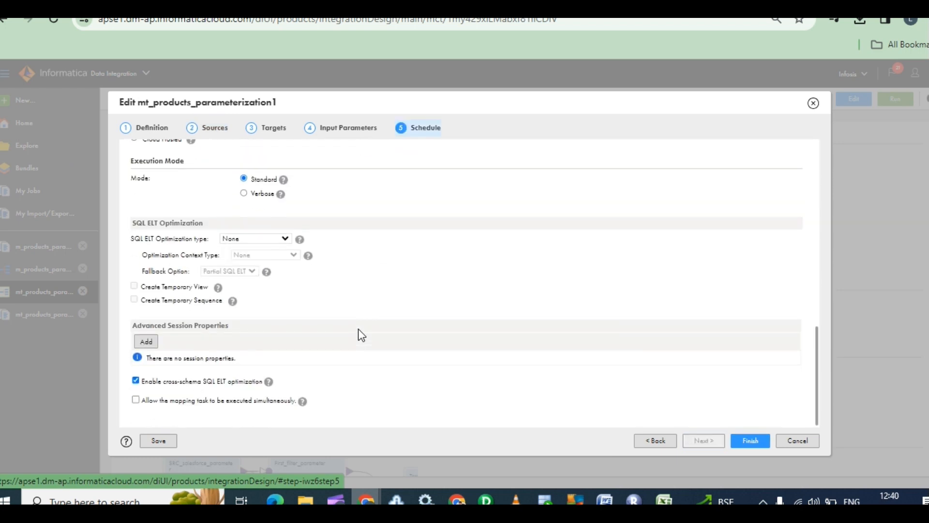
{"action": "left_click", "coordinate": [805, 441]}
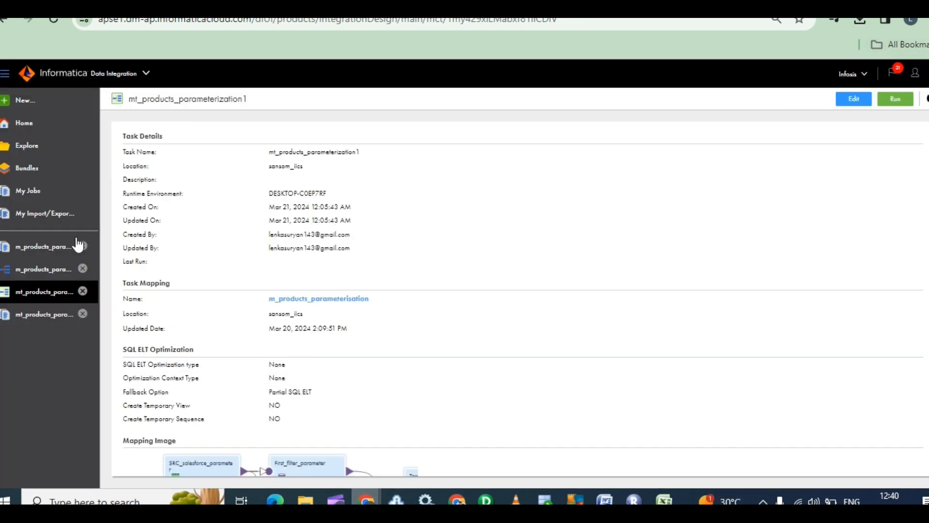
Start a run of the mapping m_products_parameterisation, saving its changes, and check the run's source and target parameter settings
{"action": "left_click", "coordinate": [43, 274]}
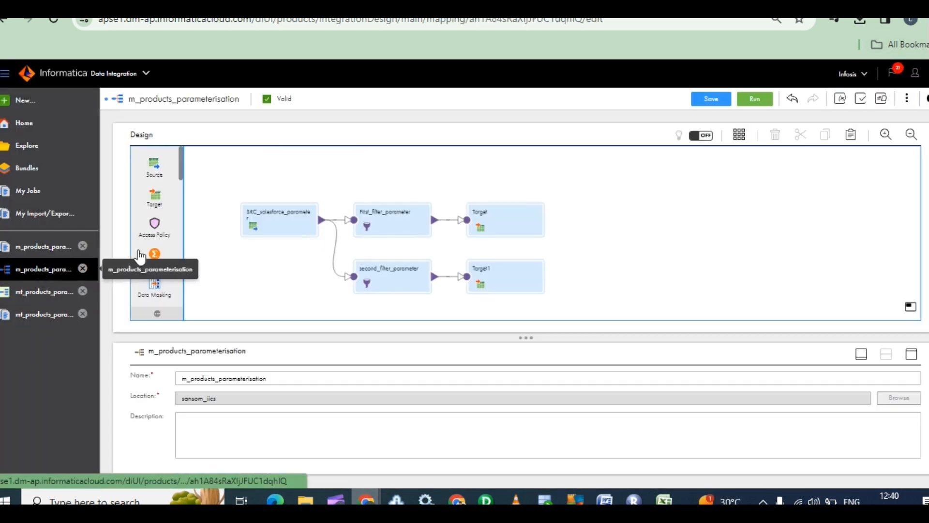
{"action": "left_click", "coordinate": [766, 100]}
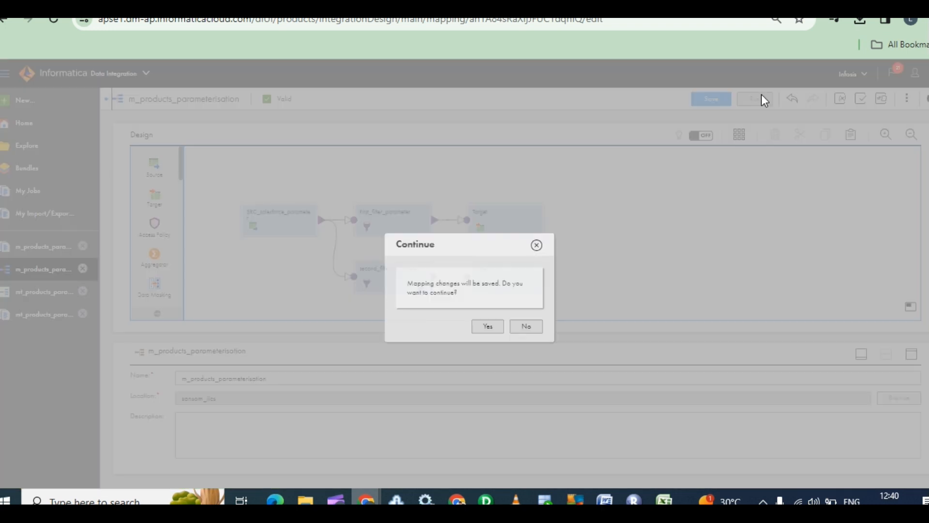
{"action": "left_click", "coordinate": [488, 327]}
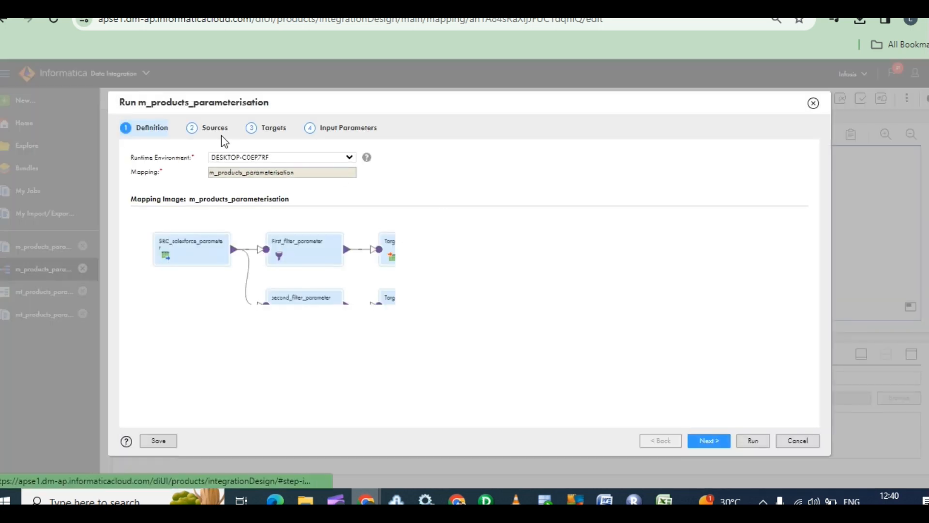
{"action": "left_click", "coordinate": [202, 130]}
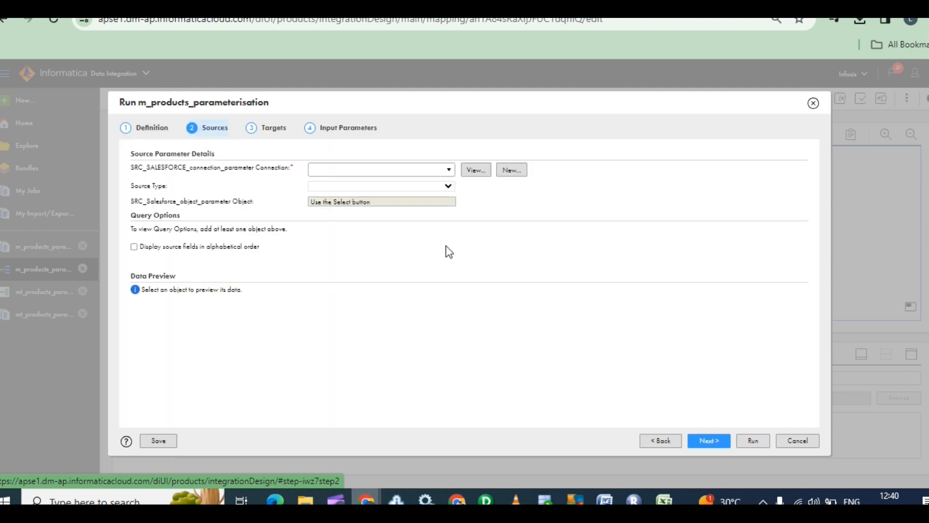
{"action": "left_click", "coordinate": [246, 134]}
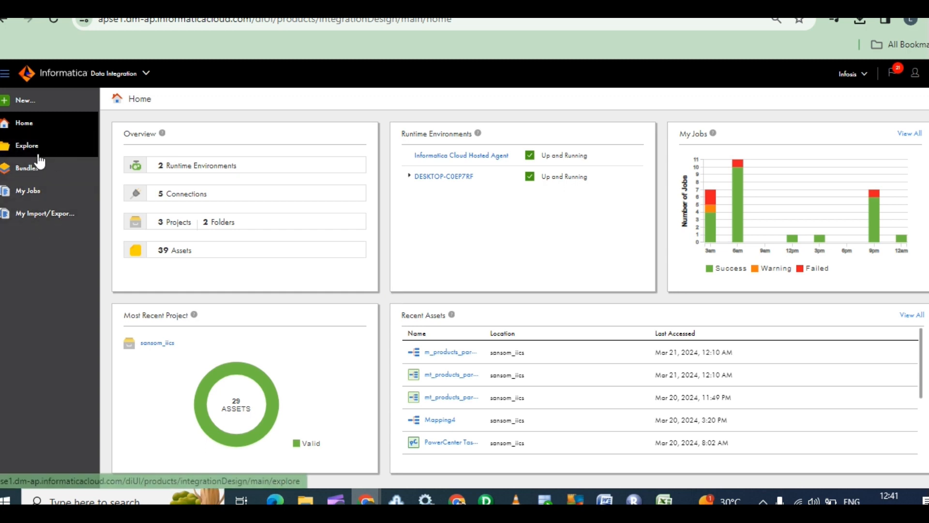
View the run details of the most recently listed mt_m_tgt_locations_dim job and return to the job list
{"action": "left_click", "coordinate": [24, 190]}
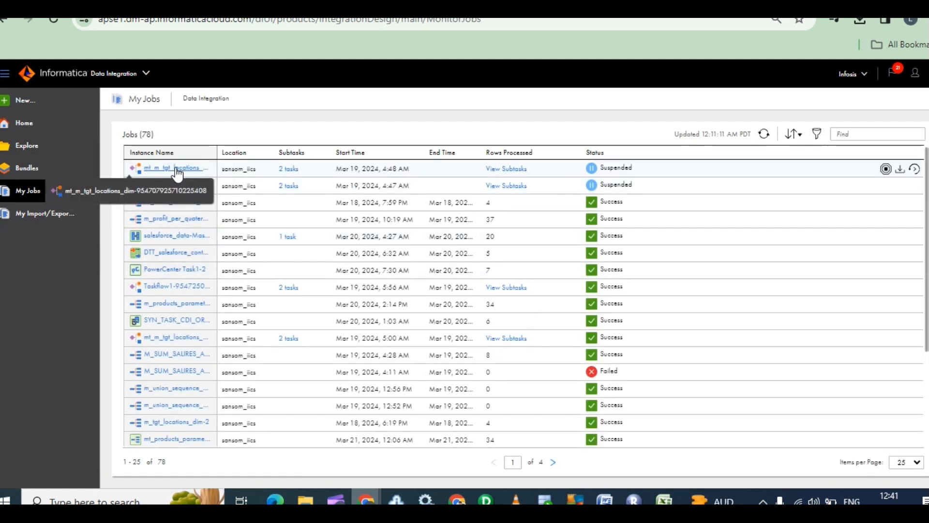
{"action": "left_click", "coordinate": [177, 168]}
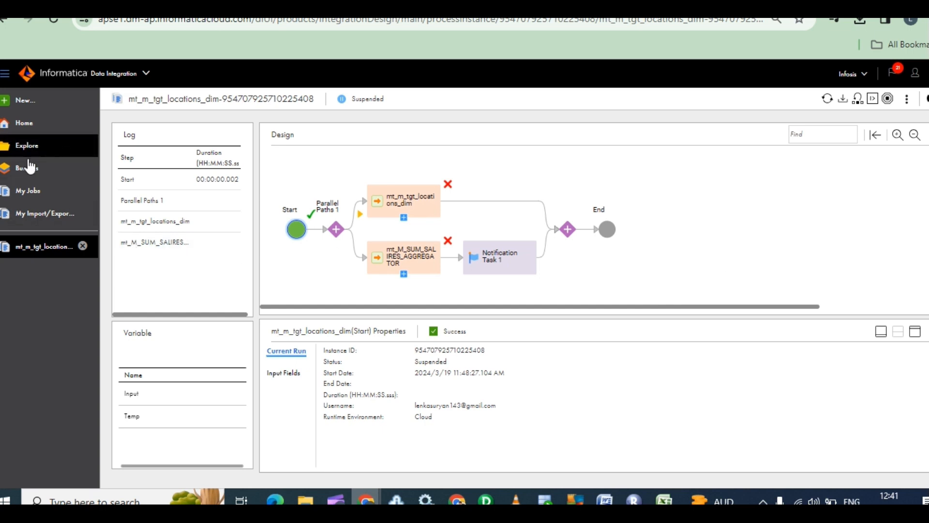
{"action": "left_click", "coordinate": [34, 191]}
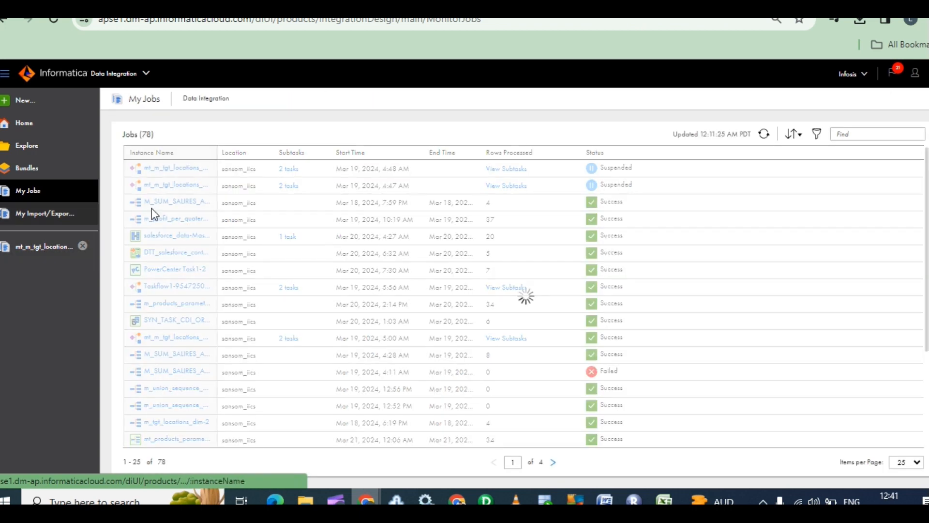
Look through the sort options and the job list, and open the results of the mt_products_parameterization1-1 job
{"action": "left_click", "coordinate": [792, 135]}
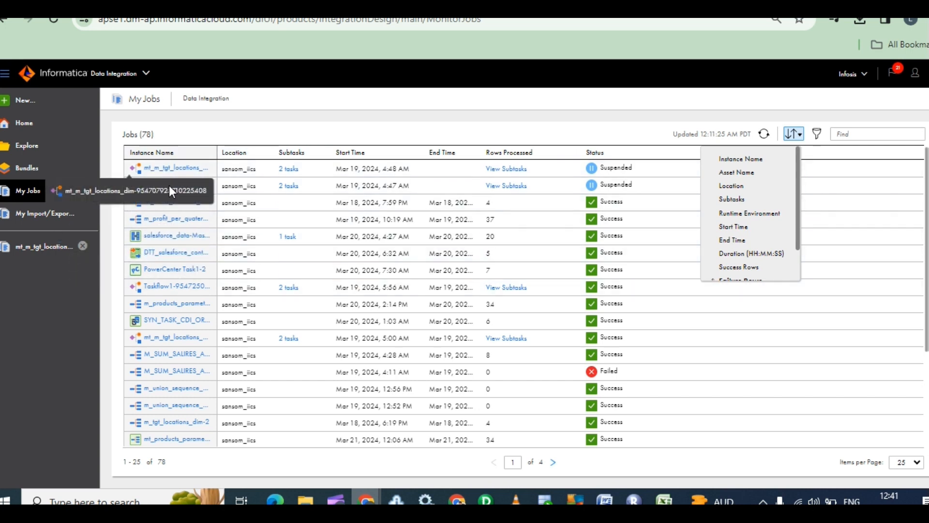
{"action": "scroll", "coordinate": [182, 310], "scroll_direction": "down", "scroll_amount": 1}
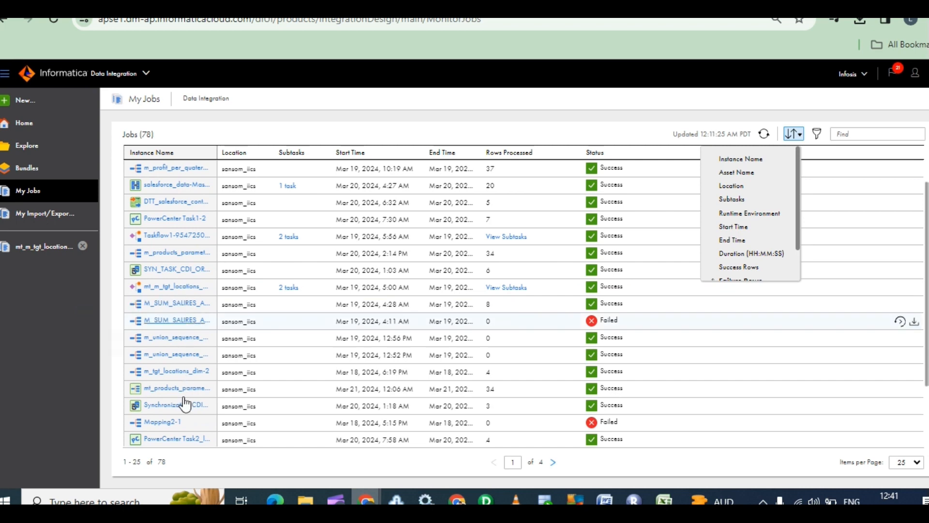
{"action": "scroll", "coordinate": [183, 417], "scroll_direction": "down", "scroll_amount": 1}
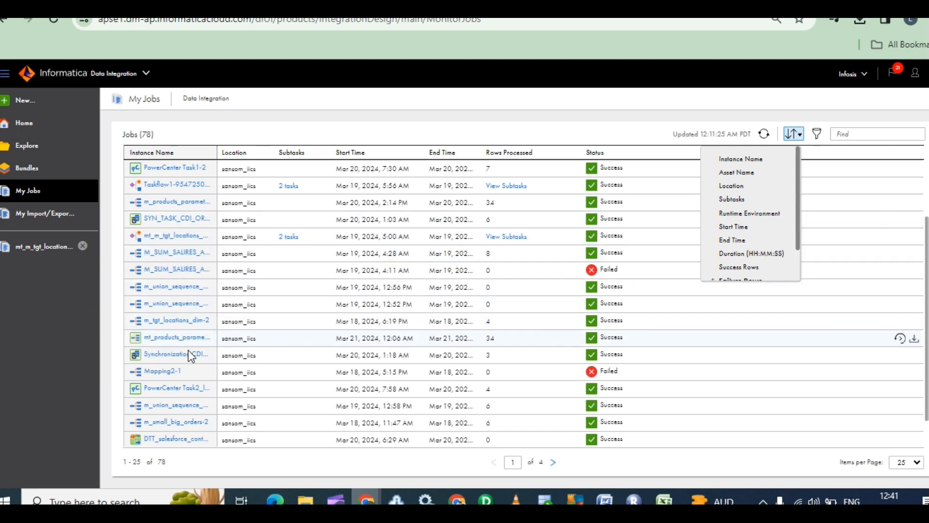
{"action": "left_click", "coordinate": [182, 338]}
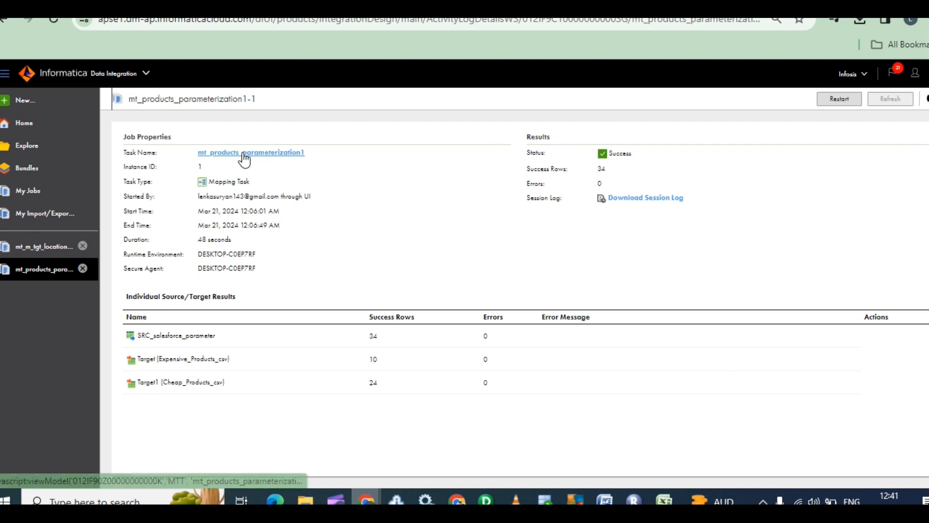
Open the mapping task mt_products_parameterization1 for editing from the job results and show its schedule settings
{"action": "left_click", "coordinate": [244, 152]}
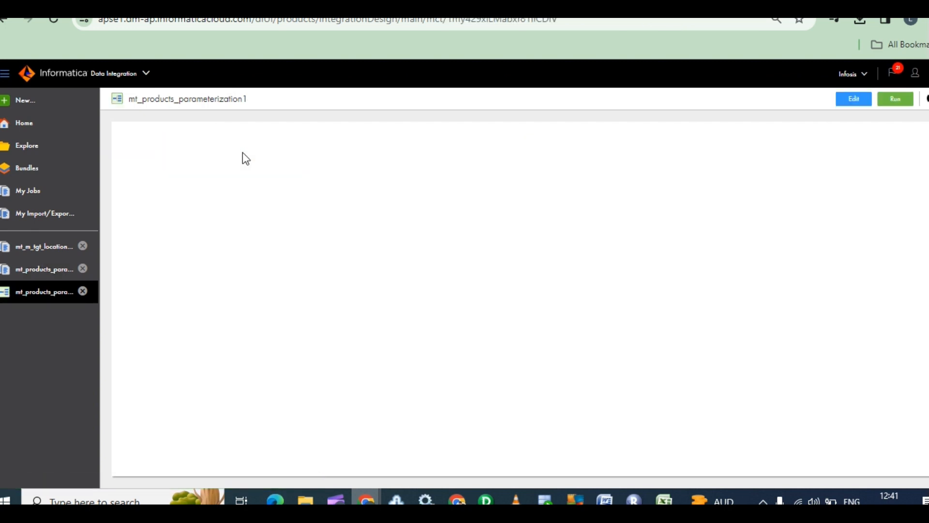
{"action": "left_click", "coordinate": [841, 101]}
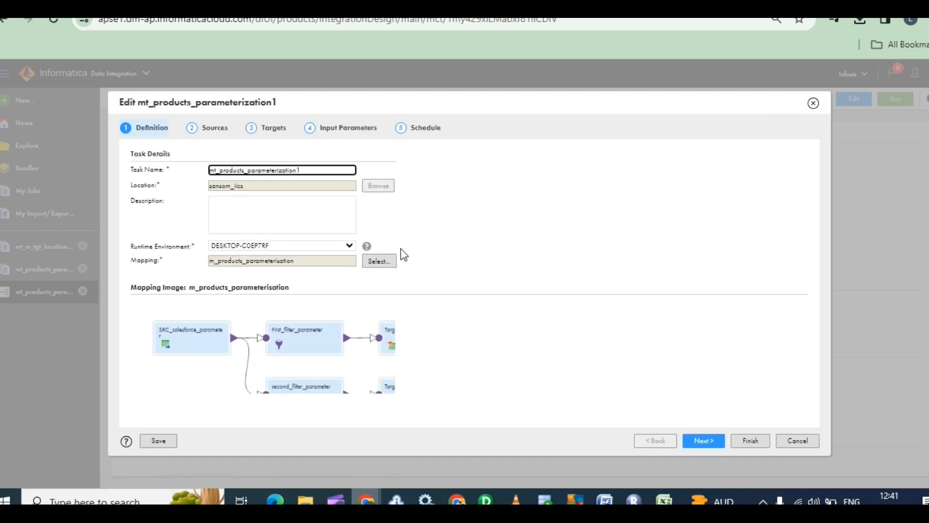
{"action": "left_click", "coordinate": [405, 131]}
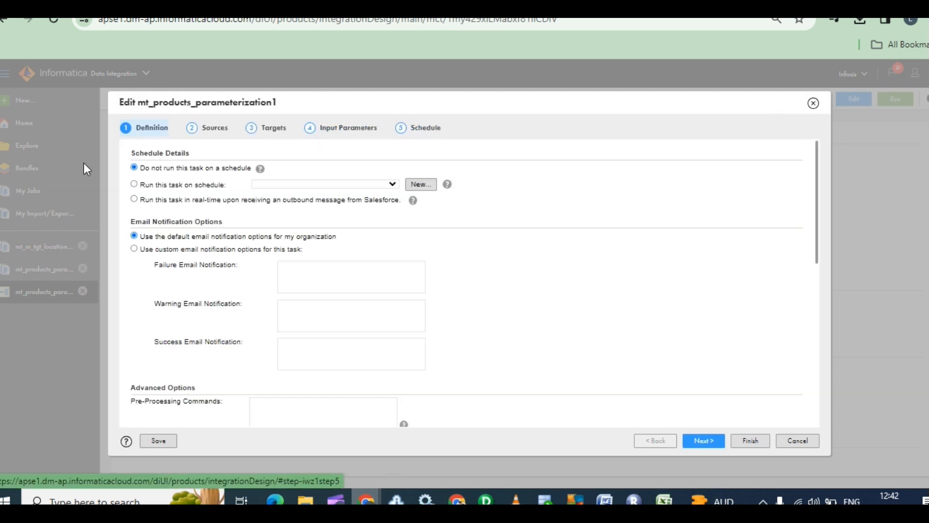
Examine the task's advanced options and parameter file location in the schedule settings, and the filters and field mappings in its input parameters
{"action": "scroll", "coordinate": [350, 341], "scroll_direction": "down", "scroll_amount": 10}
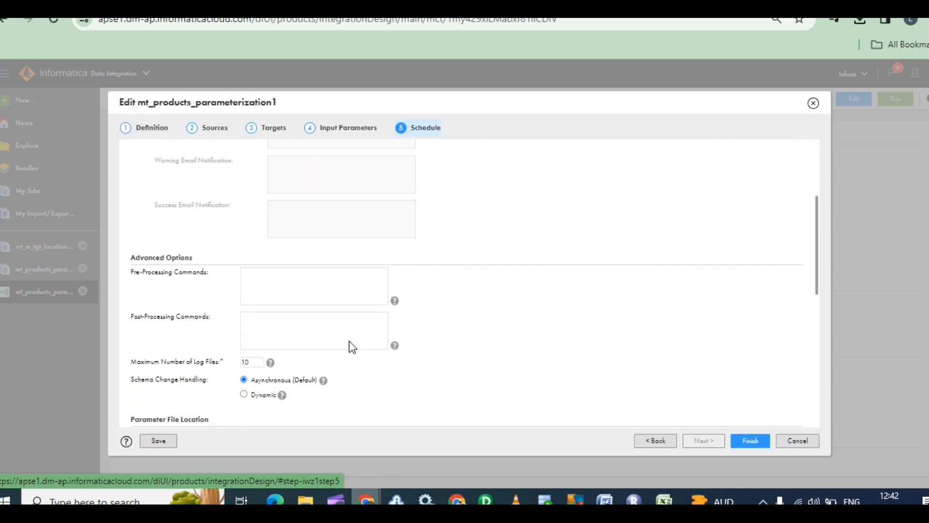
{"action": "scroll", "coordinate": [359, 288], "scroll_direction": "down", "scroll_amount": 2}
{"action": "scroll", "coordinate": [356, 288], "scroll_direction": "up", "scroll_amount": 6}
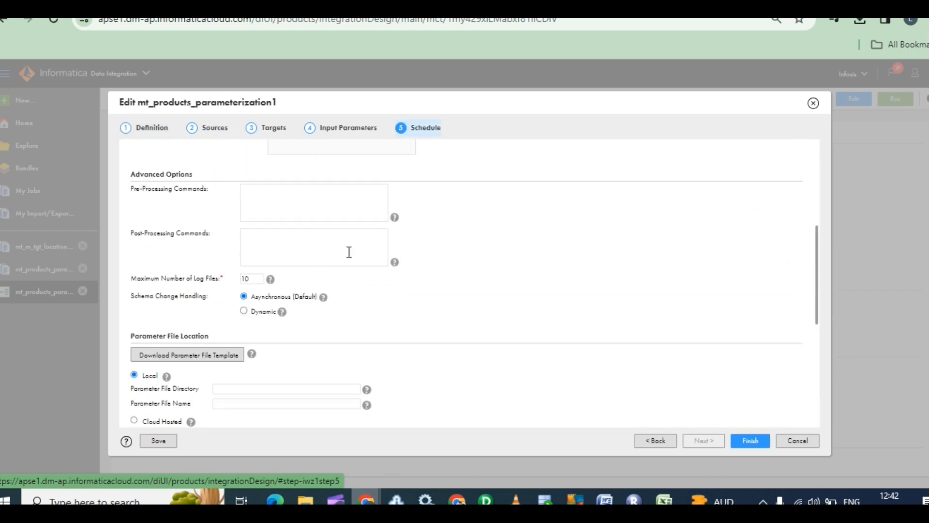
{"action": "left_click", "coordinate": [309, 130]}
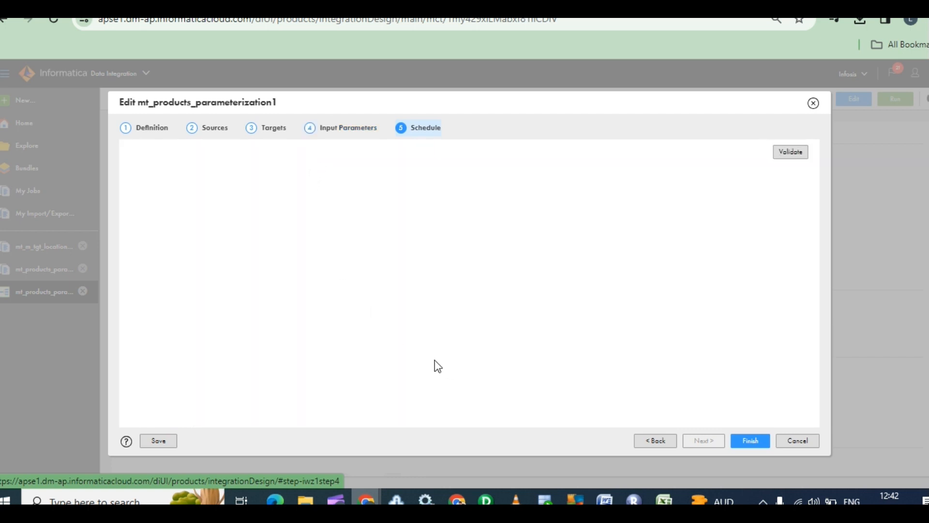
{"action": "scroll", "coordinate": [601, 378], "scroll_direction": "down", "scroll_amount": 2}
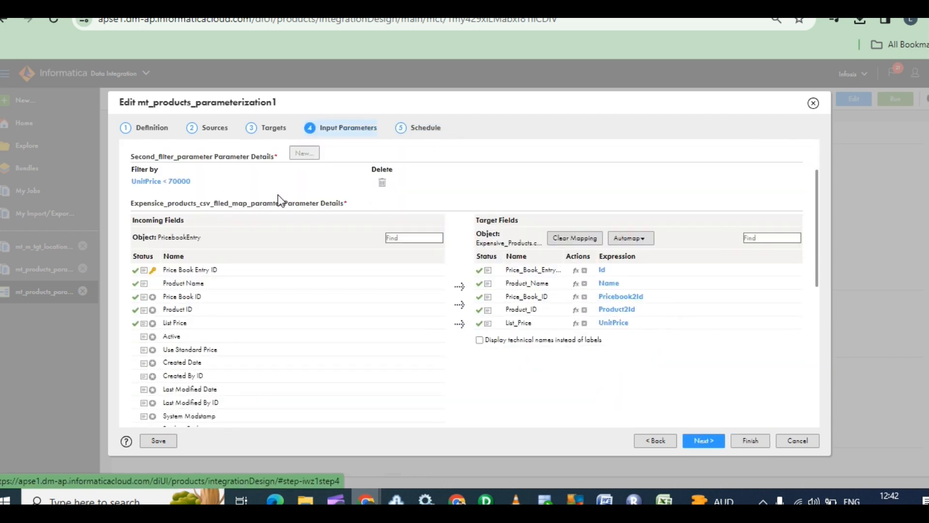
{"action": "scroll", "coordinate": [194, 213], "scroll_direction": "up", "scroll_amount": 2}
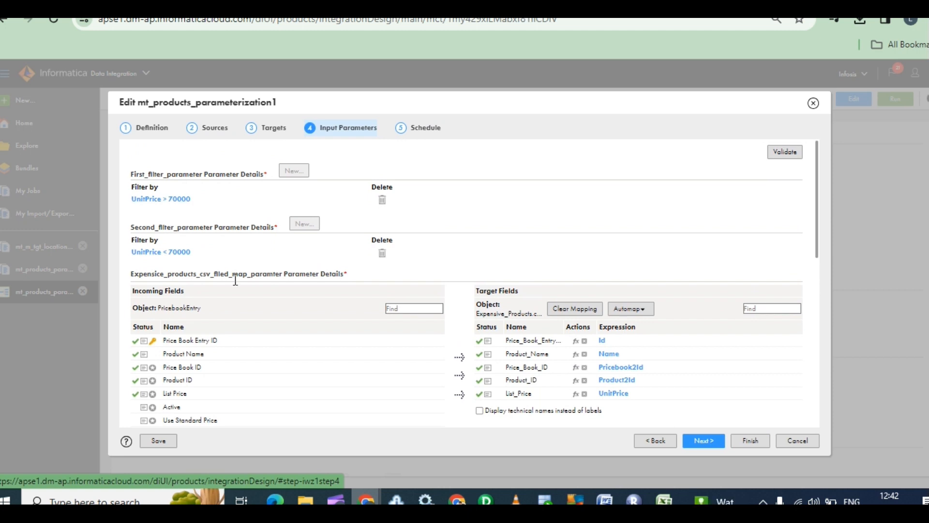
{"action": "left_click", "coordinate": [408, 130]}
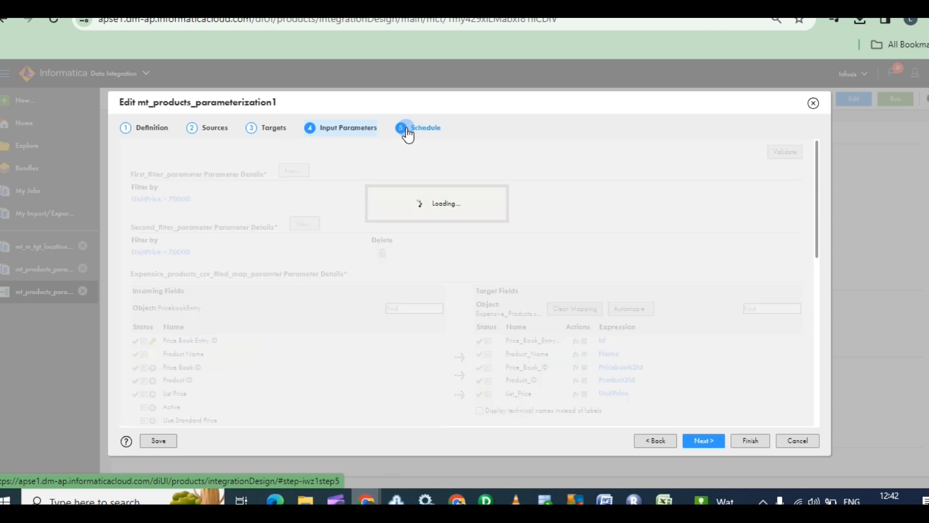
{"action": "scroll", "coordinate": [336, 313], "scroll_direction": "down", "scroll_amount": 5}
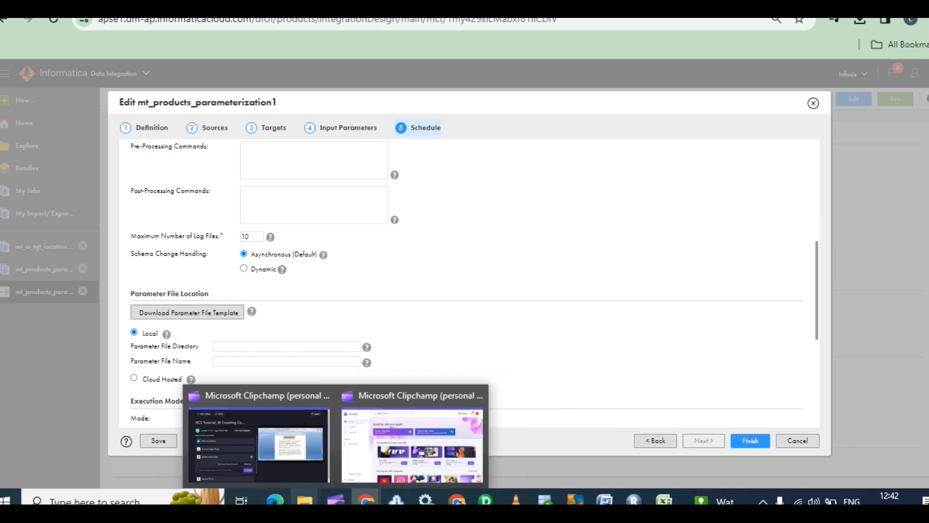
Switch to File Explorer and create a new text document in the SrcFile_1 folder
{"action": "mouse_move", "coordinate": [305, 500]}
{"action": "left_click", "coordinate": [265, 452]}
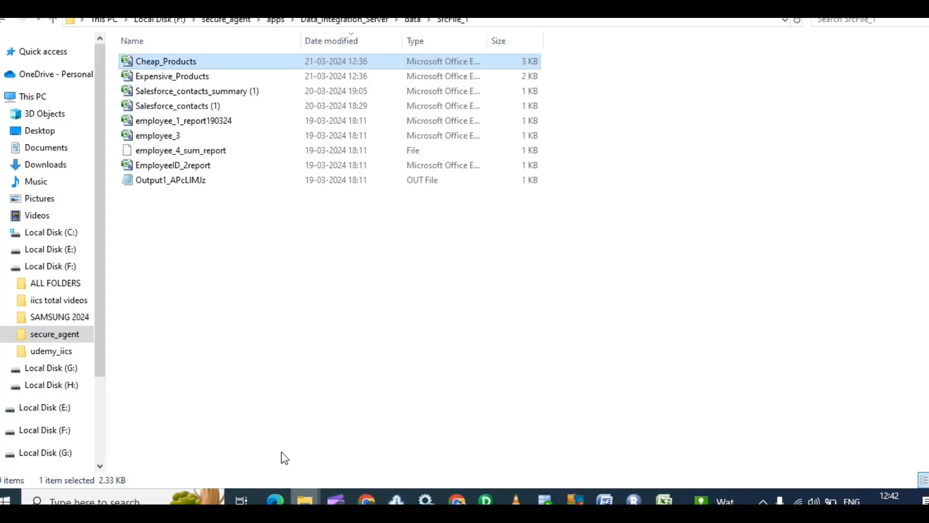
{"action": "right_click", "coordinate": [162, 246]}
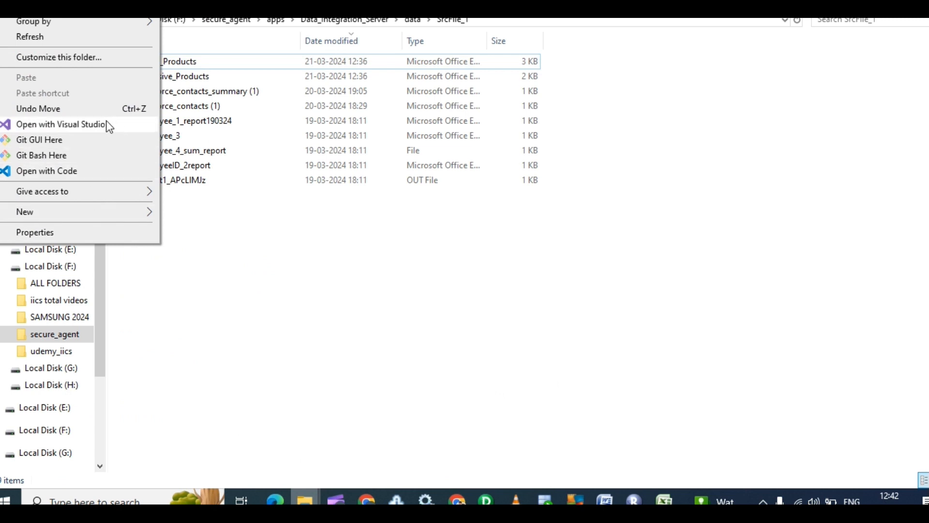
{"action": "left_click", "coordinate": [359, 385]}
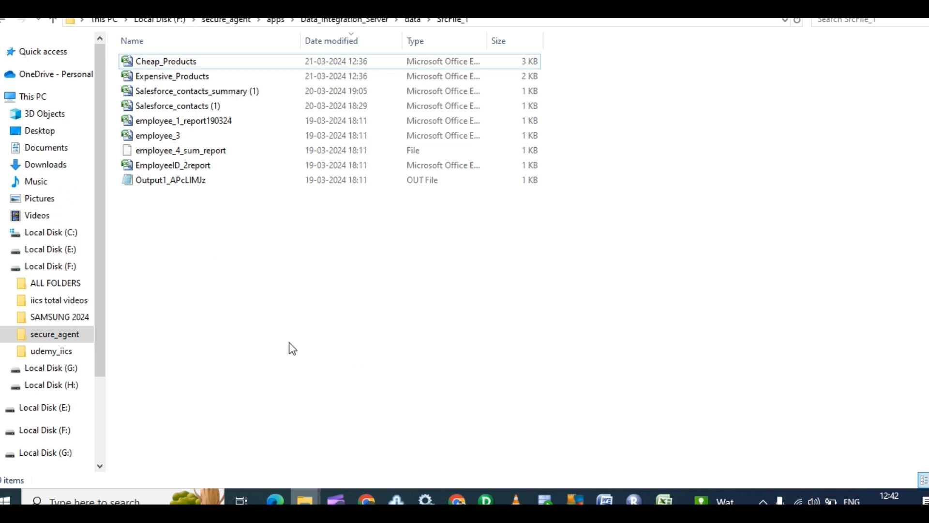
{"action": "right_click", "coordinate": [238, 292]}
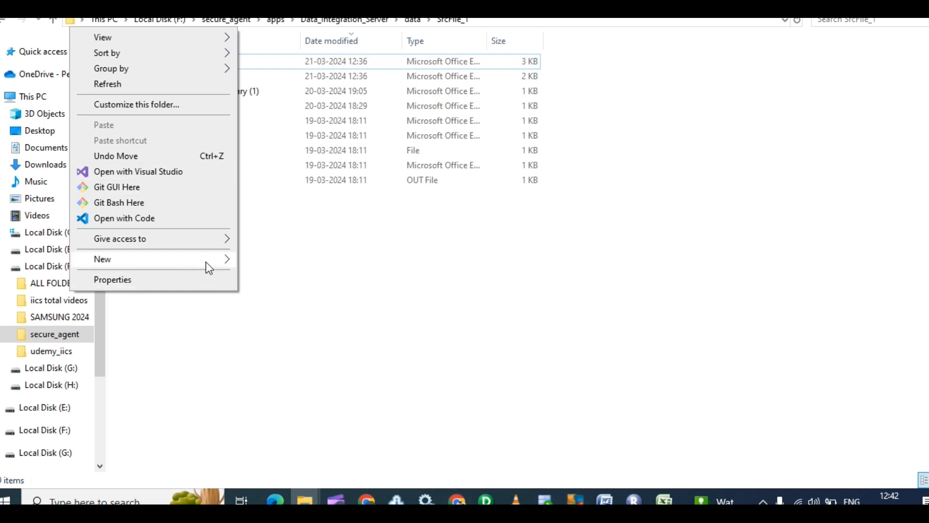
{"action": "mouse_move", "coordinate": [205, 262]}
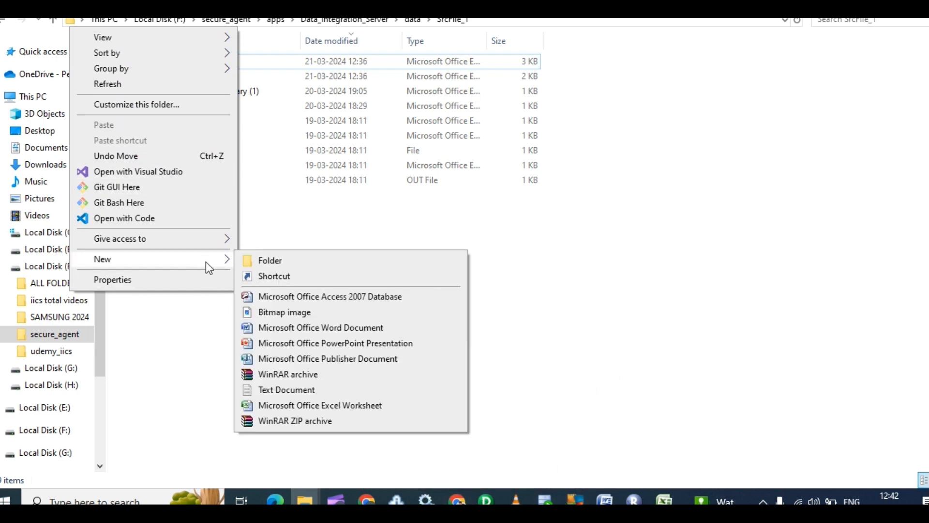
{"action": "left_click", "coordinate": [280, 391]}
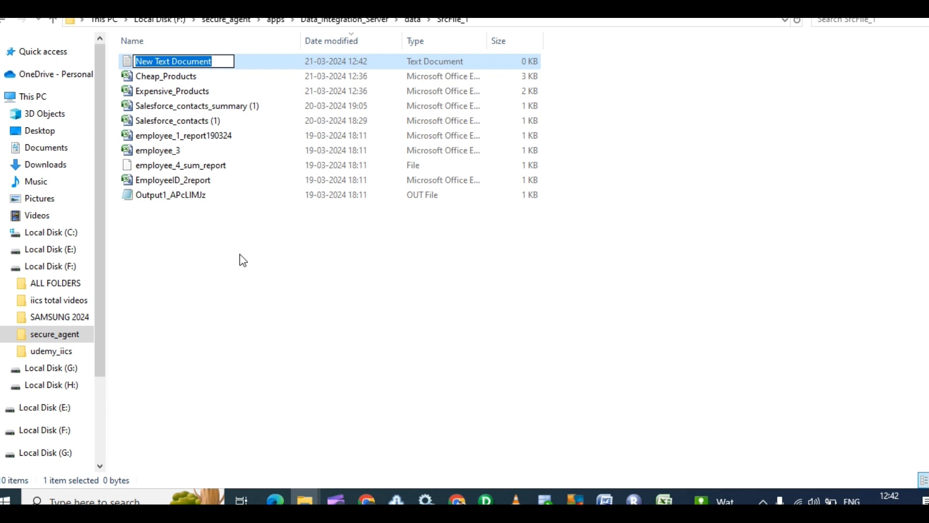
Name the new text document mt_products_parameter and open it in Notepad
{"action": "type", "text": "mt"}
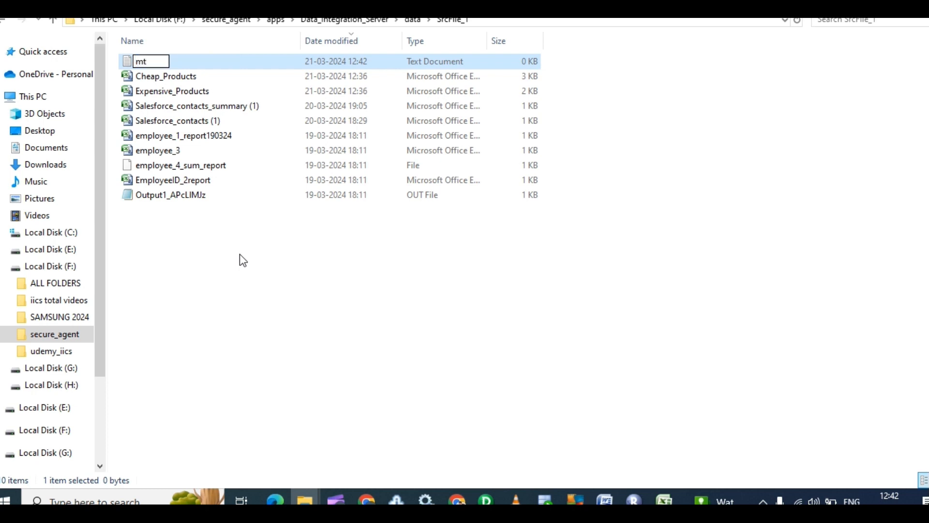
{"action": "type", "text": "_products_"}
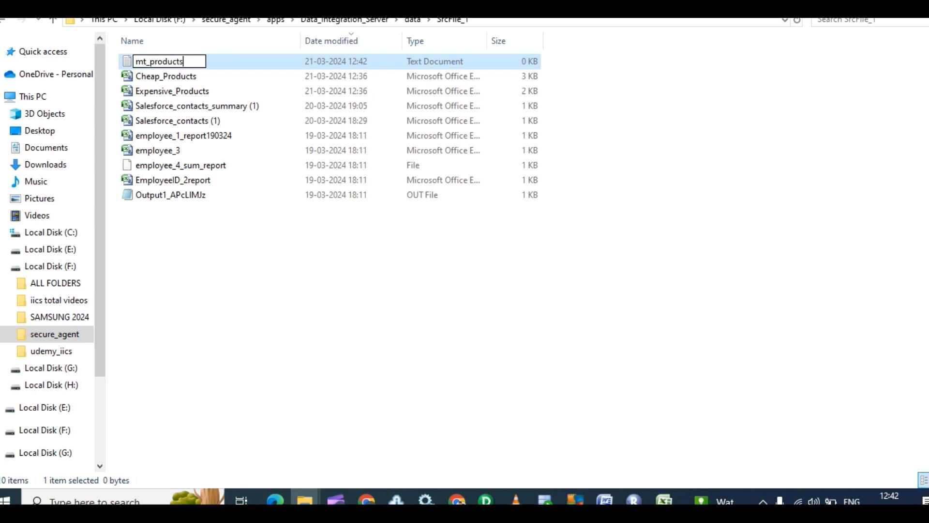
{"action": "key", "text": "BackSpace"}
{"action": "type", "text": "parameter"}
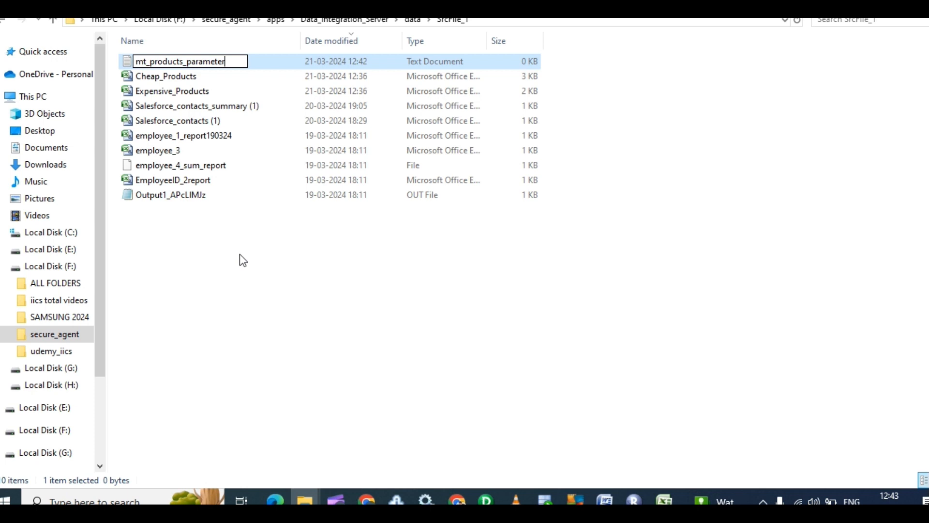
{"action": "key", "text": "Return"}
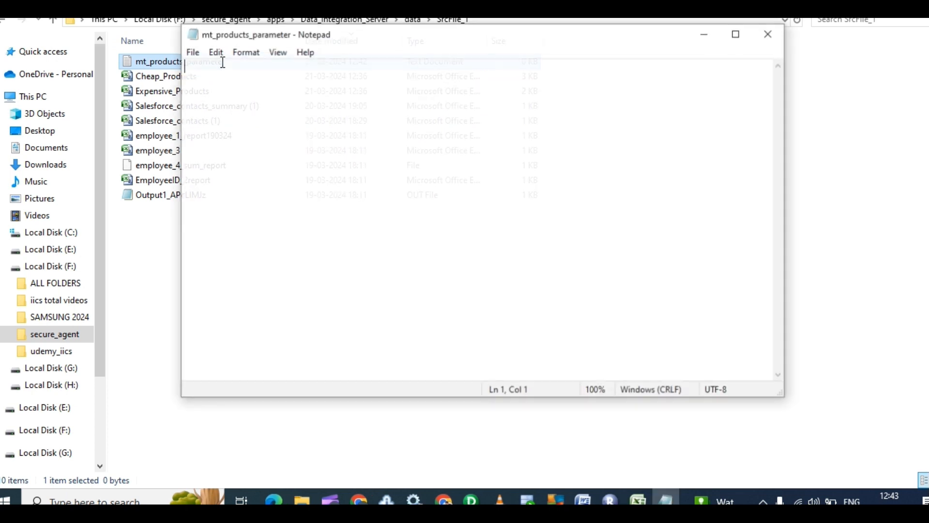
Switch to the Data Integration browser window and copy the name First_filter_parameter from the task's input parameters
{"action": "mouse_move", "coordinate": [359, 500]}
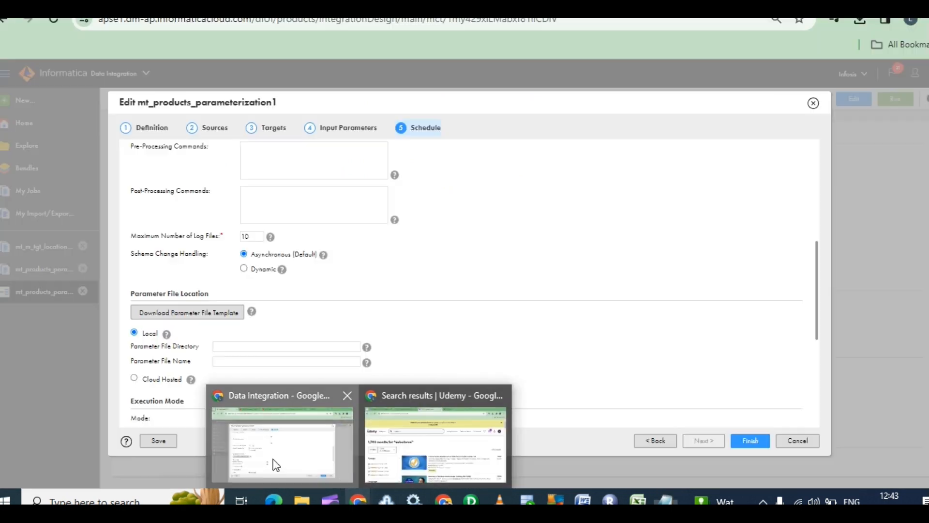
{"action": "left_click", "coordinate": [273, 459]}
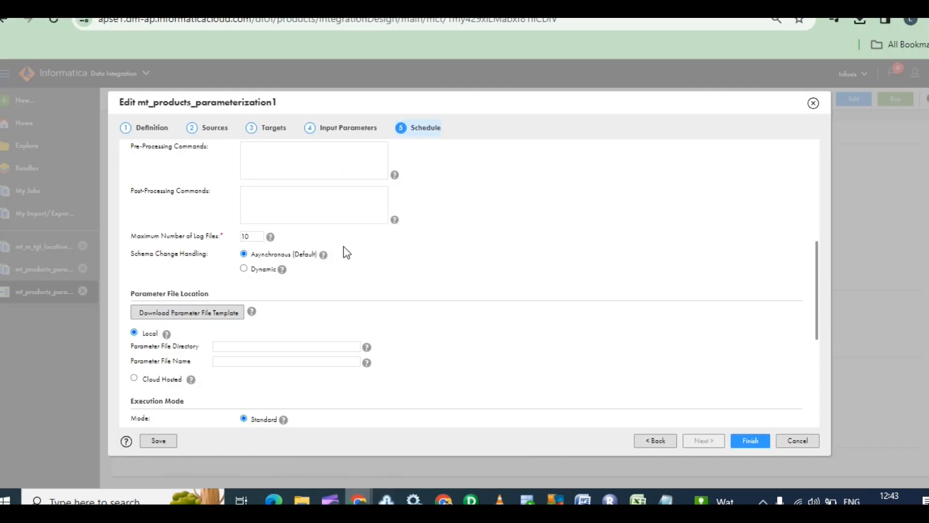
{"action": "scroll", "coordinate": [367, 234], "scroll_direction": "up", "scroll_amount": 6}
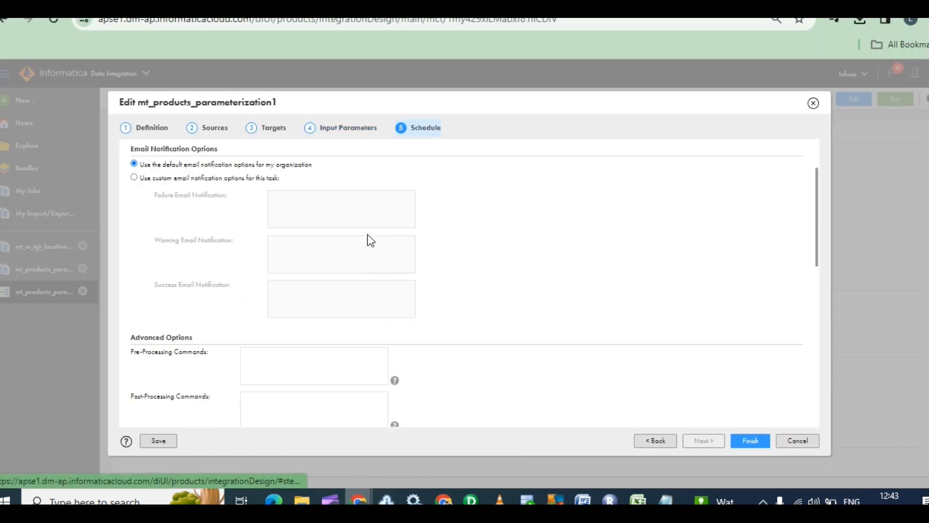
{"action": "left_click", "coordinate": [315, 129]}
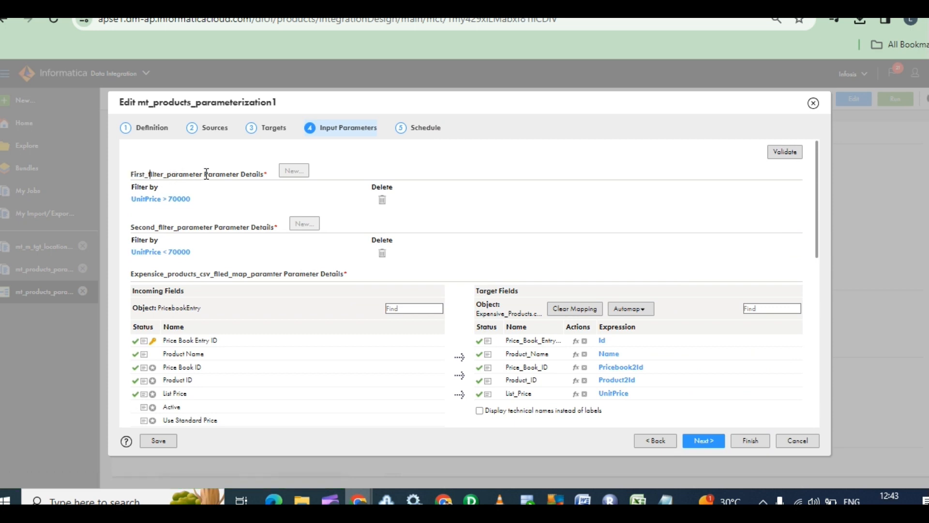
{"action": "left_click_drag", "start_coordinate": [202, 174], "coordinate": [132, 179]}
{"action": "key", "text": "ctrl+c"}
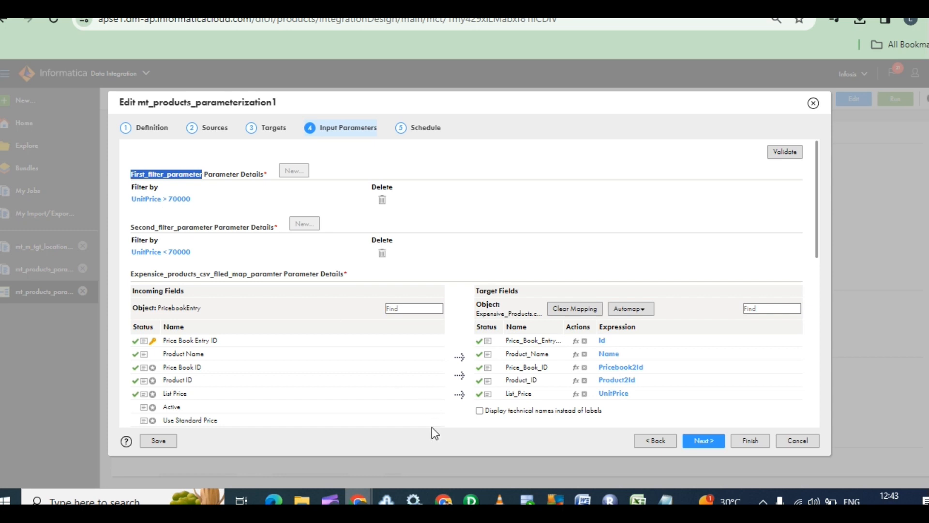
Switch to Notepad and enter the line $$First_filter_parameter=7000 in mt_products_parameter, using the copied parameter name
{"action": "left_click", "coordinate": [666, 498]}
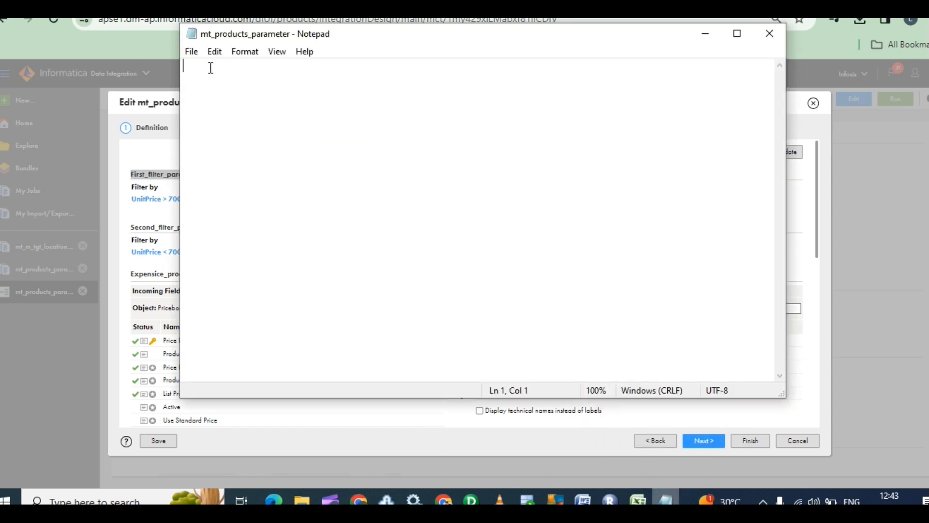
{"action": "type", "text": "$$"}
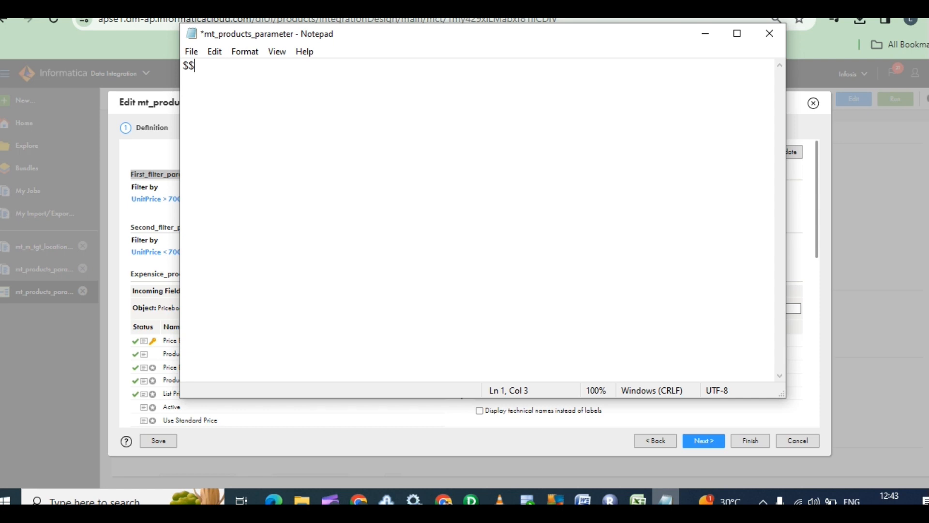
{"action": "key", "text": "ctrl+v"}
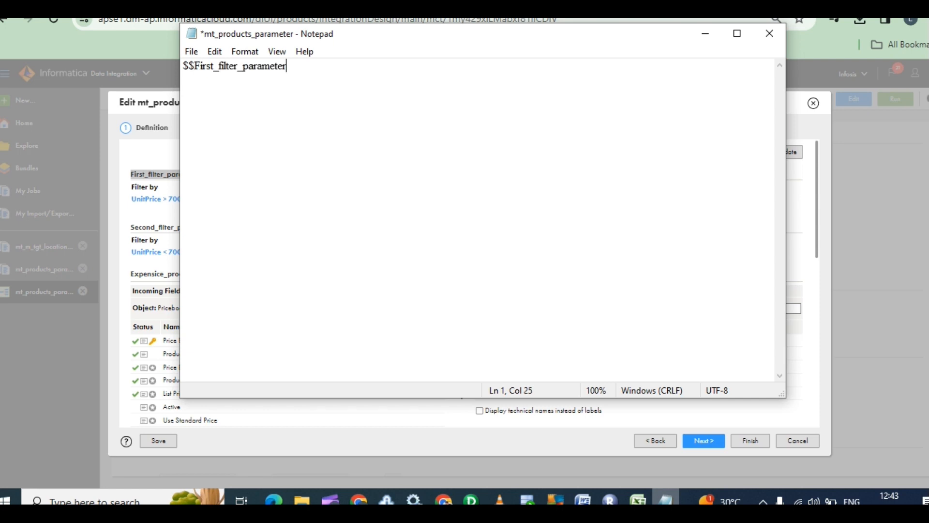
{"action": "type", "text": "=7000"}
{"action": "key", "text": "Return"}
Duplicate the $$First_filter_parameter=7000 line onto the second line of the file
{"action": "left_click_drag", "start_coordinate": [322, 66], "coordinate": [164, 68]}
{"action": "key", "text": "ctrl+c"}
{"action": "left_click", "coordinate": [356, 65]}
{"action": "key", "text": "Down"}
{"action": "key", "text": "ctrl+v"}
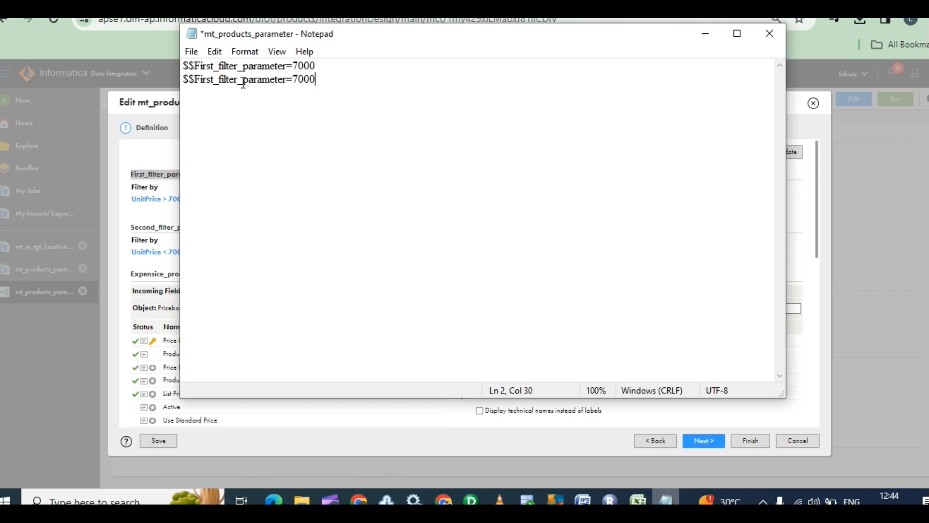
Change First to Second in the duplicated line to make it $$Second_filter_parameter=7000, then save and close the file
{"action": "left_click", "coordinate": [214, 79]}
{"action": "key", "text": "BackSpace"}
{"action": "key", "text": "BackSpace"}
{"action": "key", "text": "BackSpace"}
{"action": "key", "text": "BackSpace"}
{"action": "key", "text": "BackSpace"}
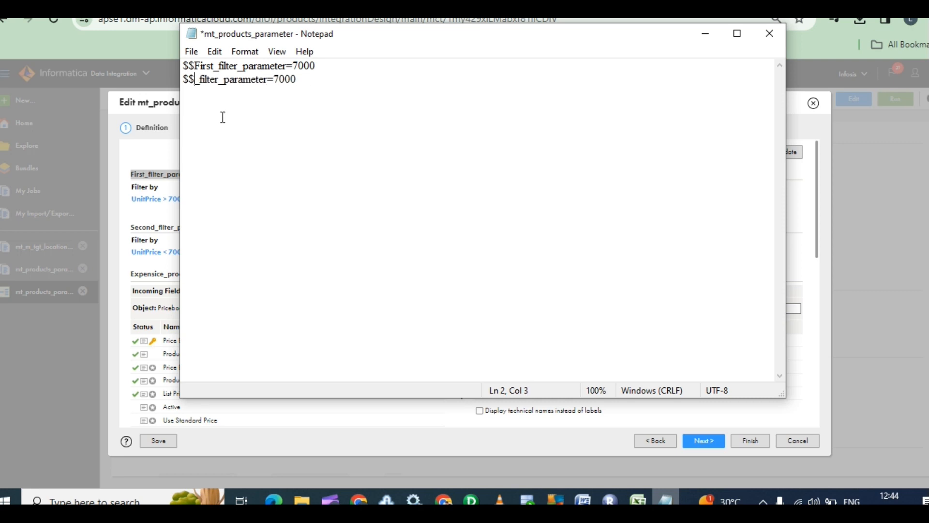
{"action": "type", "text": "Second"}
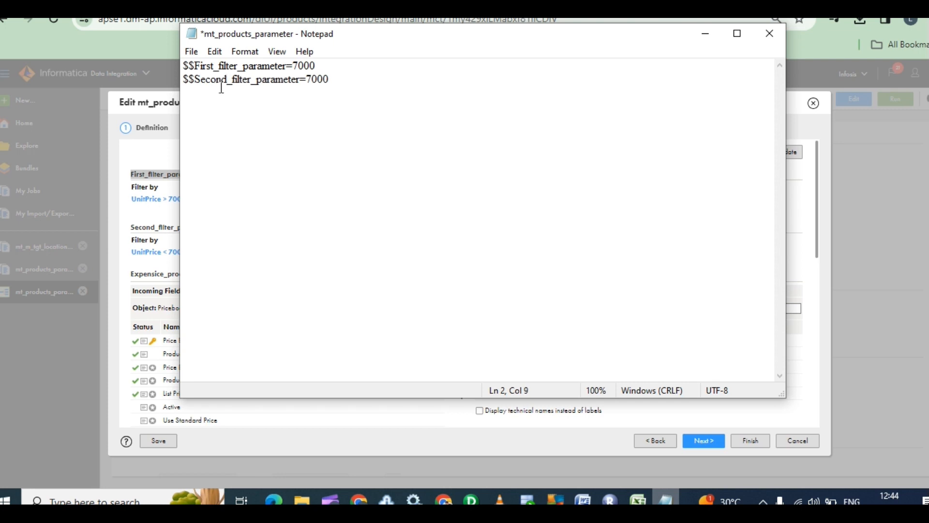
{"action": "left_click", "coordinate": [462, 172]}
{"action": "key", "text": "ctrl+s"}
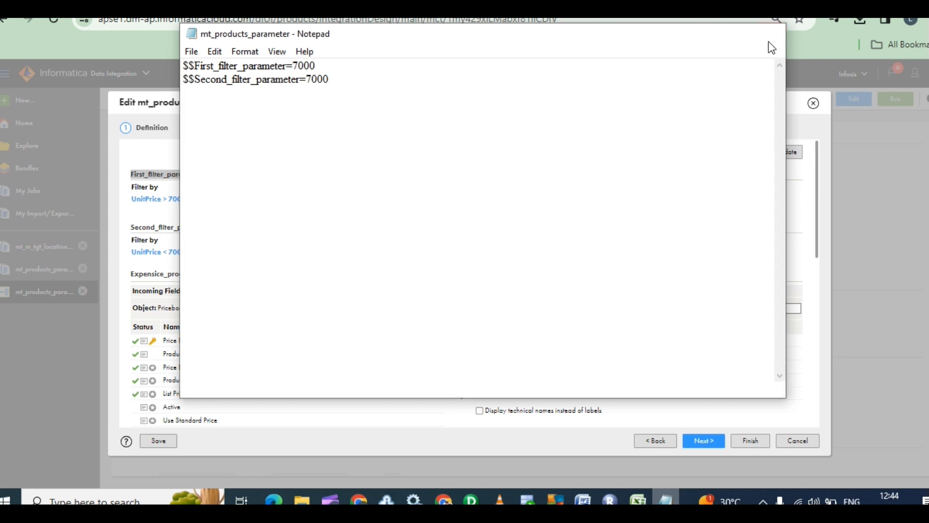
{"action": "left_click", "coordinate": [768, 42]}
Switch to File Explorer and select the full path of the SrcFile_1 folder for copying
{"action": "mouse_move", "coordinate": [305, 500]}
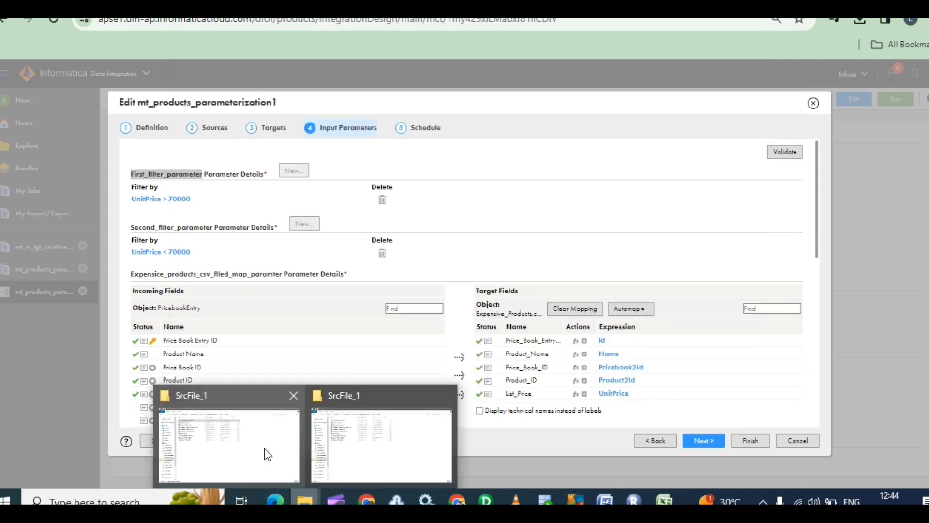
{"action": "left_click", "coordinate": [264, 448]}
{"action": "left_click", "coordinate": [491, 23]}
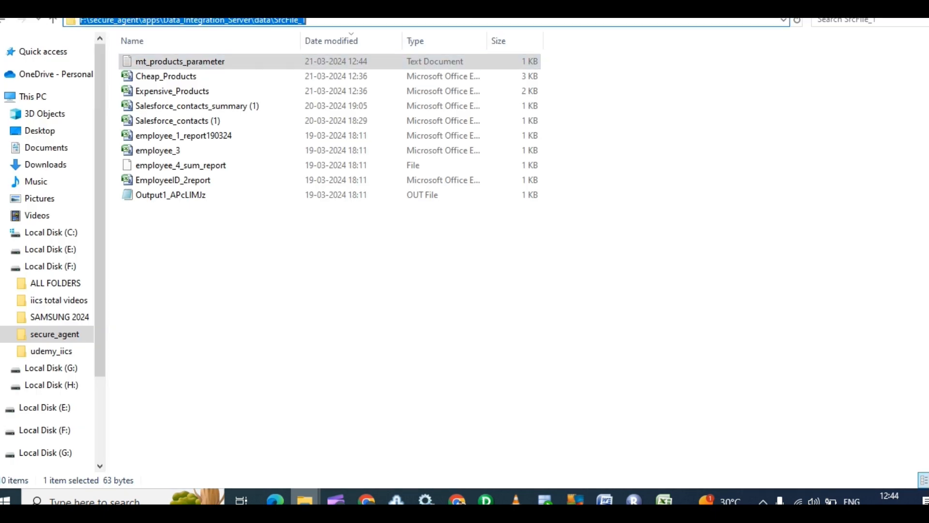
Switch to Data Integration in Chrome and set the task's local parameter file directory to F:\secure_agent\apps\Data_Integration_Server\data\SrcFile_1 in the Schedule step
{"action": "mouse_move", "coordinate": [366, 496]}
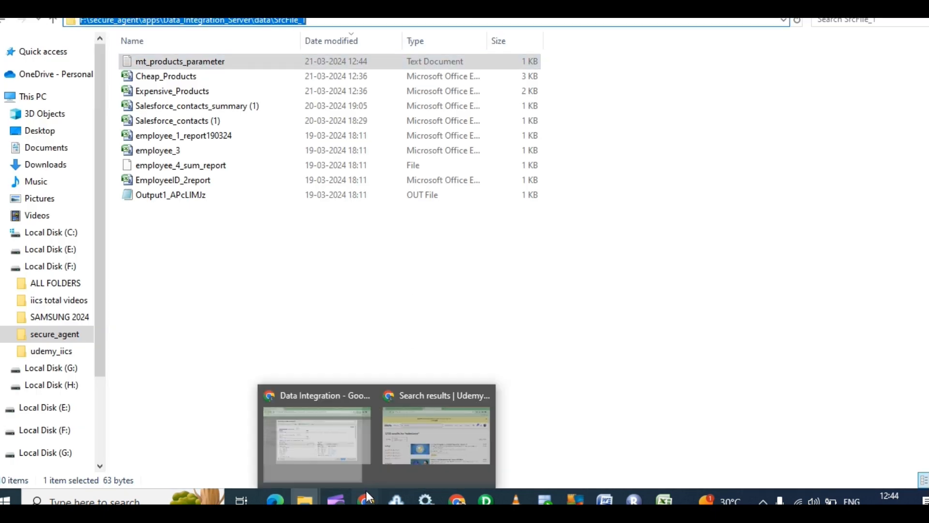
{"action": "left_click", "coordinate": [333, 442]}
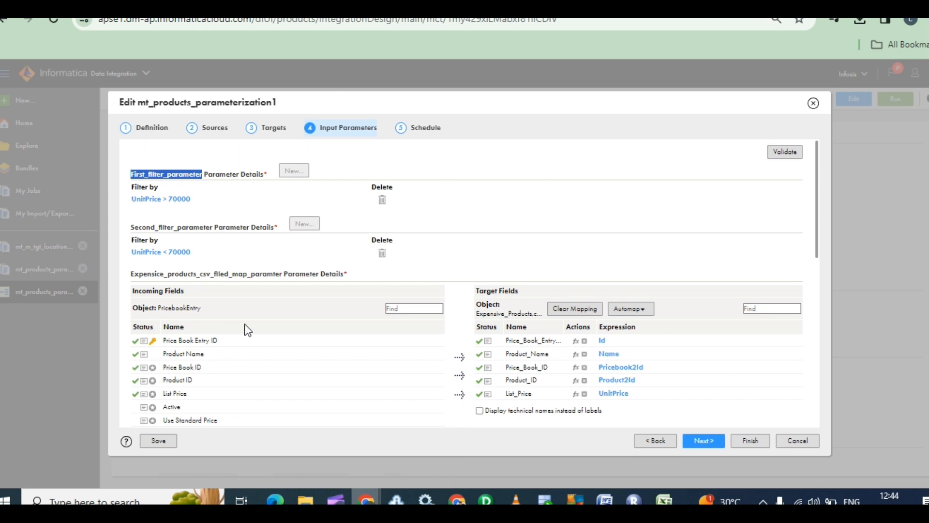
{"action": "scroll", "coordinate": [288, 237], "scroll_direction": "down", "scroll_amount": 2}
{"action": "scroll", "coordinate": [288, 237], "scroll_direction": "down", "scroll_amount": 1}
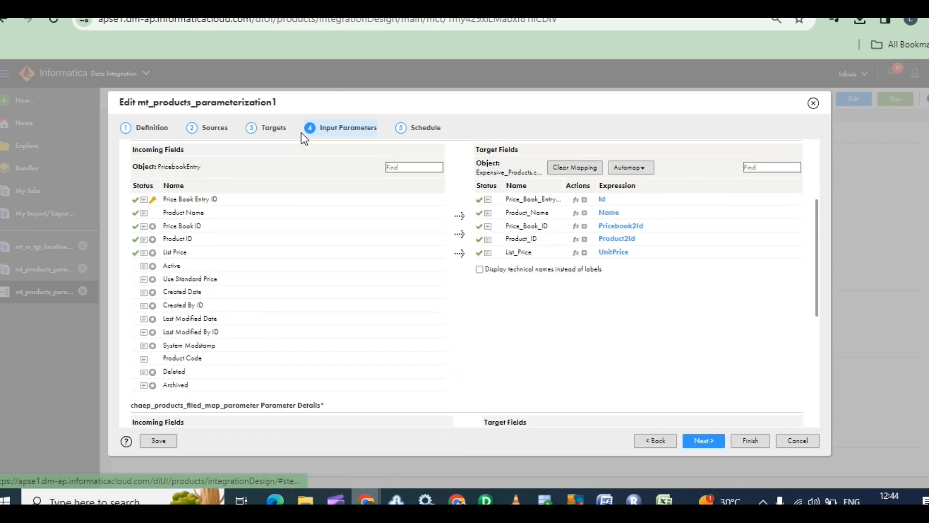
{"action": "left_click", "coordinate": [399, 130]}
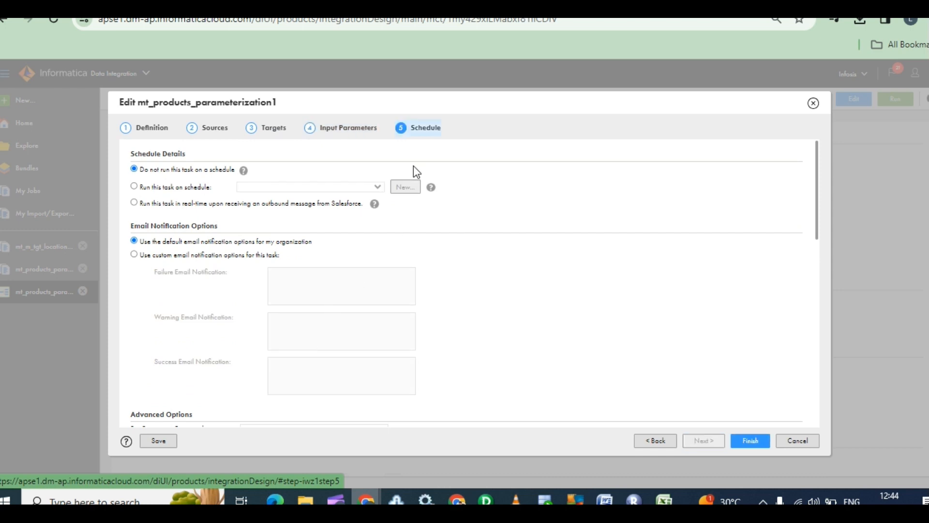
{"action": "scroll", "coordinate": [292, 349], "scroll_direction": "down", "scroll_amount": 8}
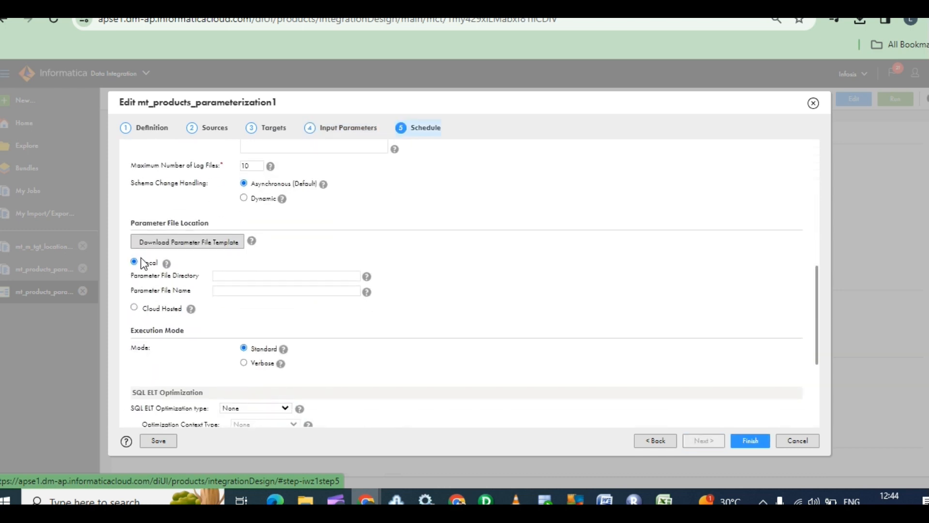
{"action": "left_click", "coordinate": [261, 276]}
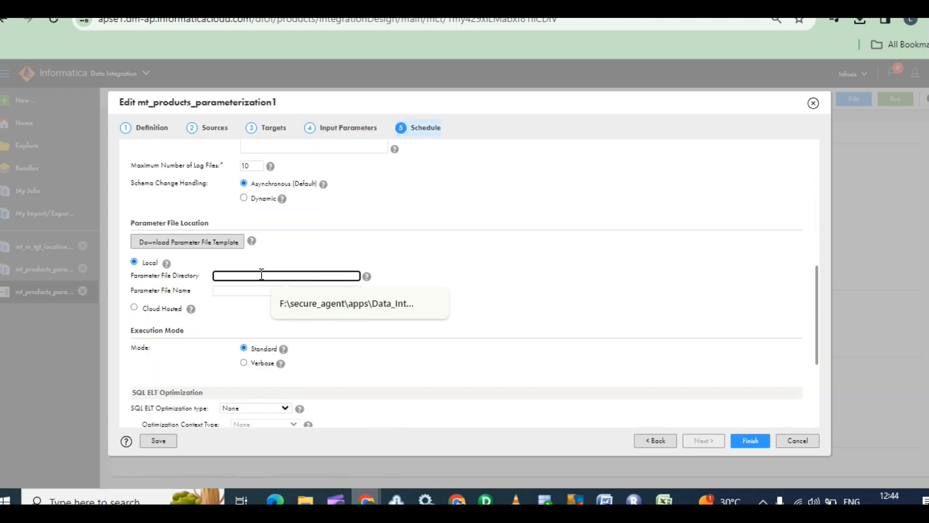
{"action": "key", "text": "Down"}
{"action": "key", "text": "Return"}
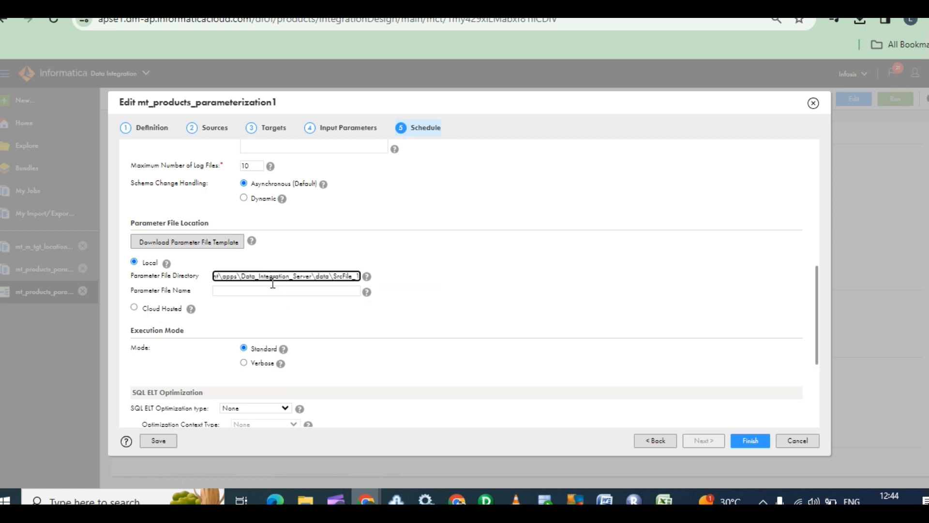
Copy the parameter file's name from File Explorer, set the task's parameter file name to mt_products_parameter.txt, and finish the task to save it
{"action": "mouse_move", "coordinate": [305, 501]}
{"action": "left_click", "coordinate": [228, 445]}
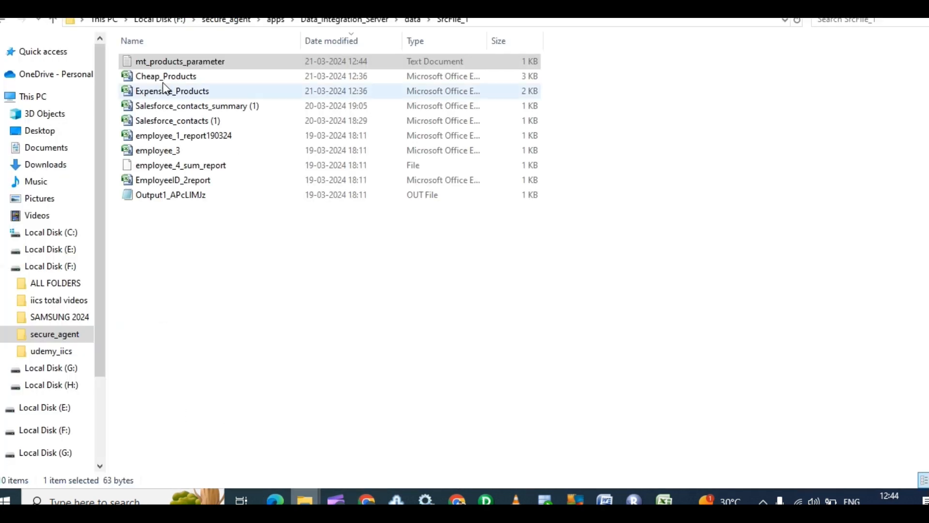
{"action": "left_click", "coordinate": [190, 61]}
{"action": "key", "text": "ctrl+c"}
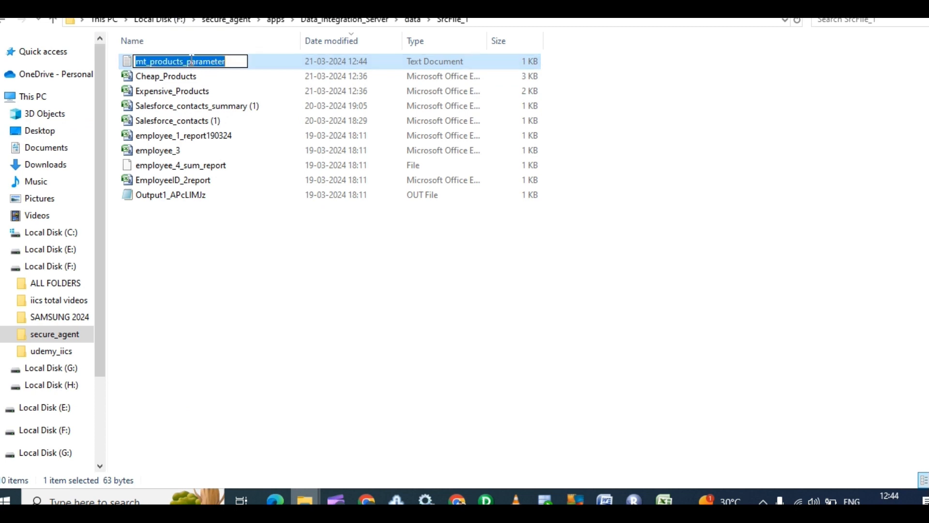
{"action": "key", "text": "alt+Tab"}
{"action": "left_click", "coordinate": [268, 291]}
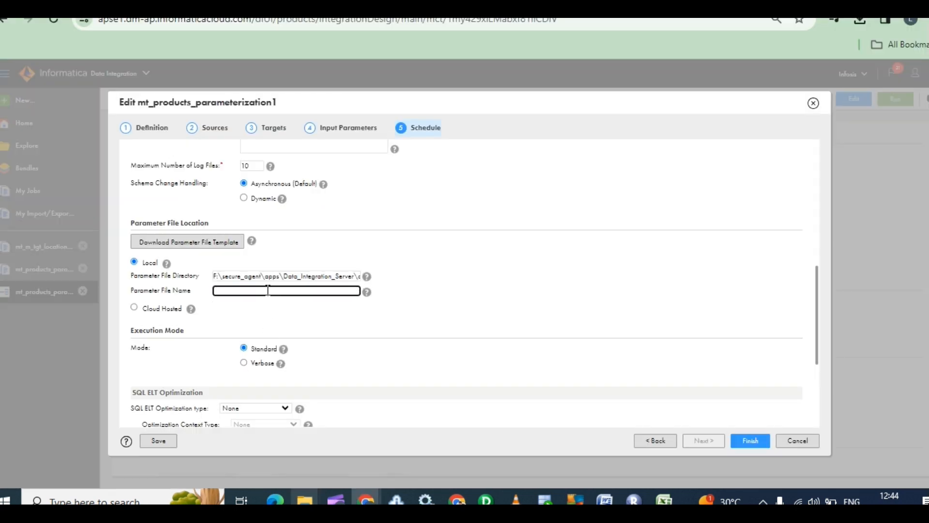
{"action": "key", "text": "ctrl+v"}
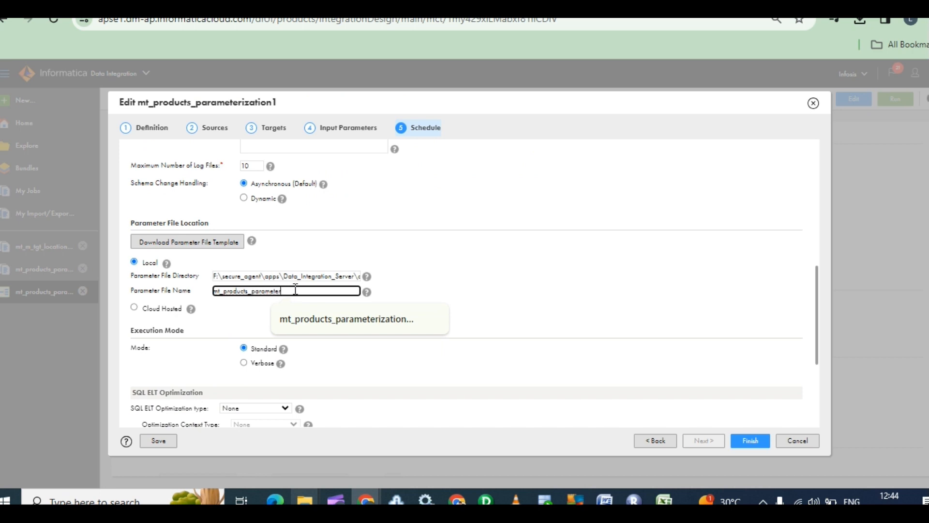
{"action": "type", "text": ".txt"}
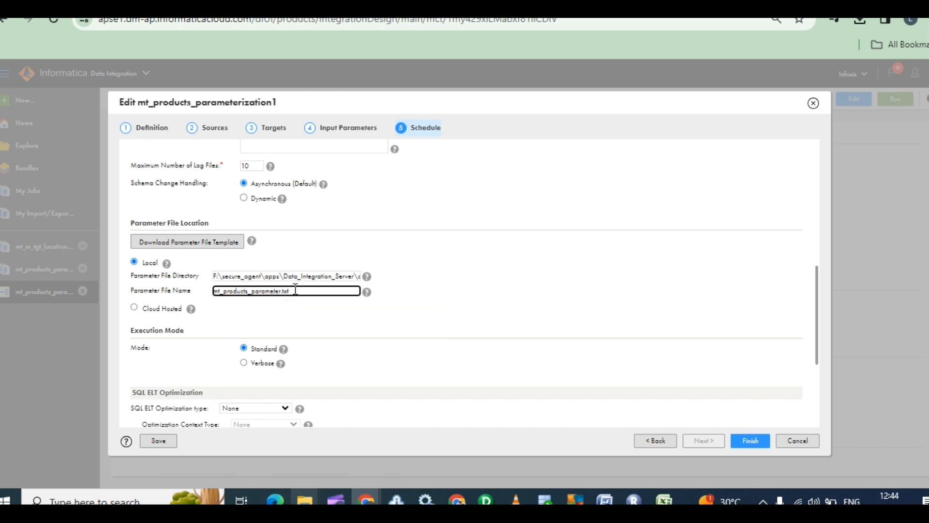
{"action": "scroll", "coordinate": [448, 300], "scroll_direction": "down", "scroll_amount": 2}
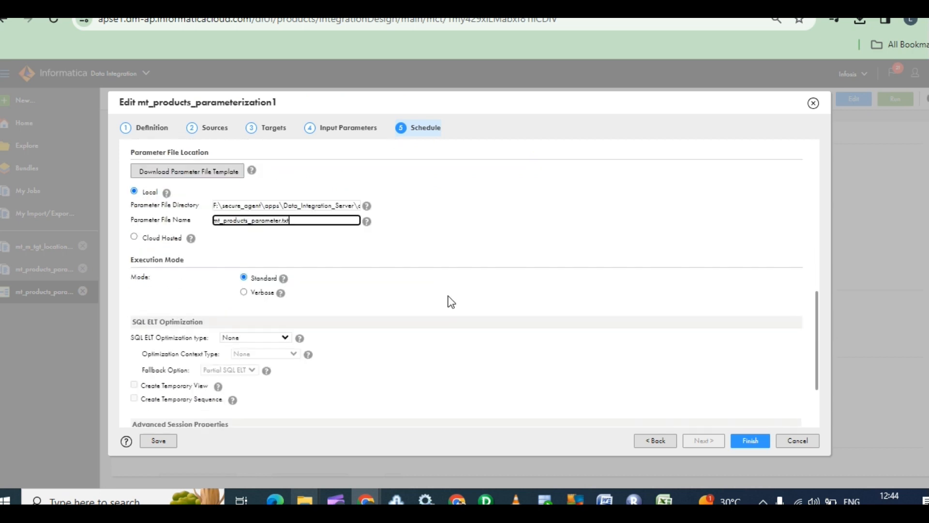
{"action": "scroll", "coordinate": [450, 305], "scroll_direction": "down", "scroll_amount": 3}
{"action": "scroll", "coordinate": [520, 329], "scroll_direction": "up", "scroll_amount": 4}
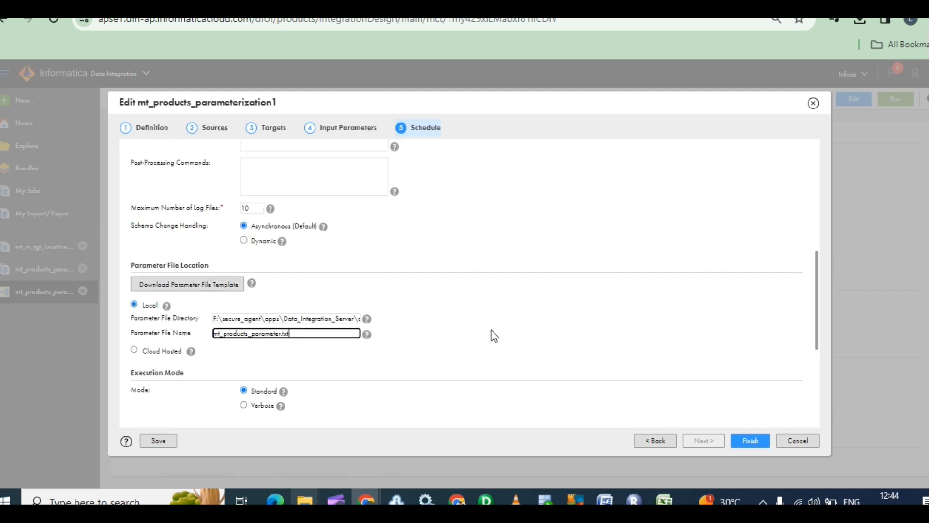
{"action": "left_click", "coordinate": [750, 442]}
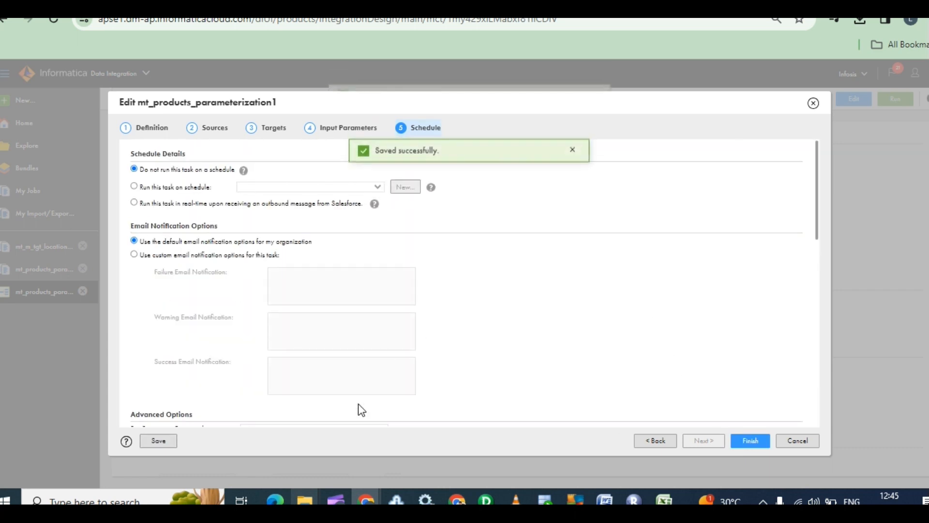
Open mt_products_parameter from the SrcFile_1 folder in File Explorer and set both filter parameters to 70000
{"action": "mouse_move", "coordinate": [308, 499]}
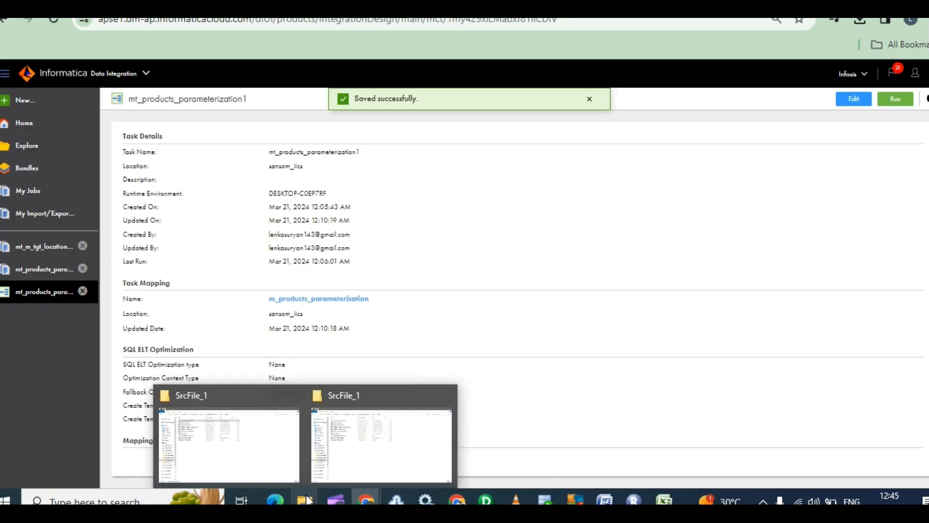
{"action": "left_click", "coordinate": [193, 429]}
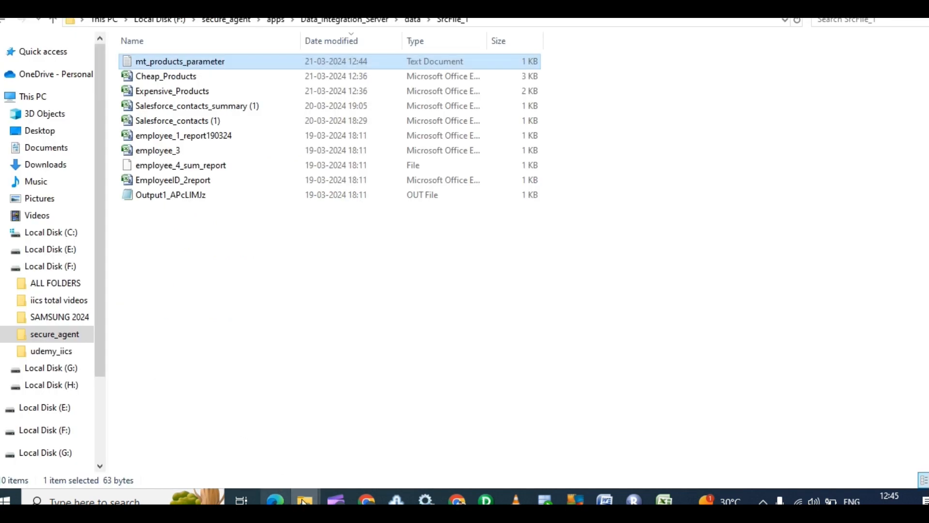
{"action": "left_click", "coordinate": [214, 61]}
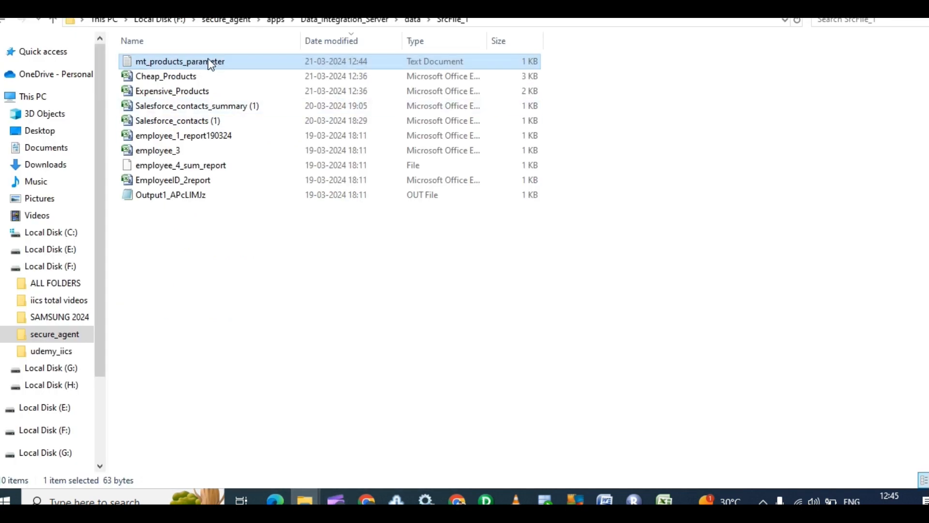
{"action": "left_click", "coordinate": [261, 63]}
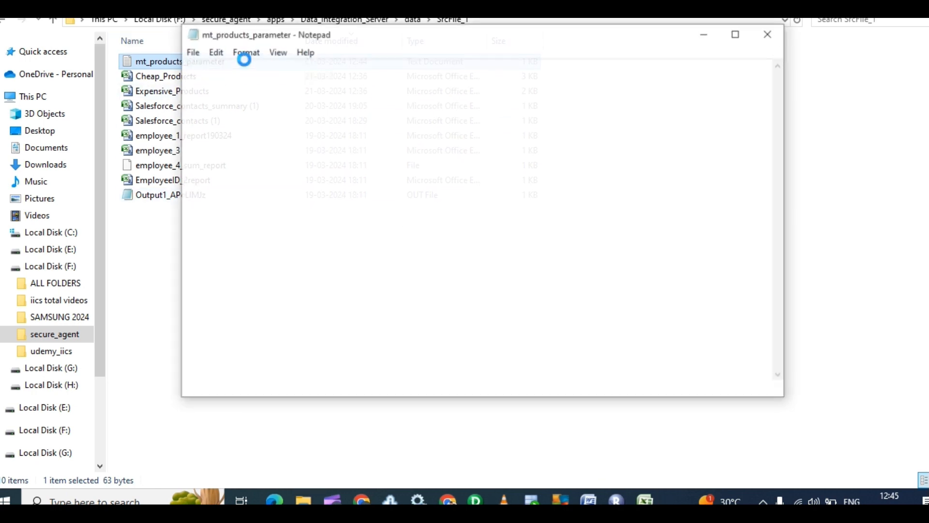
{"action": "left_click", "coordinate": [318, 66]}
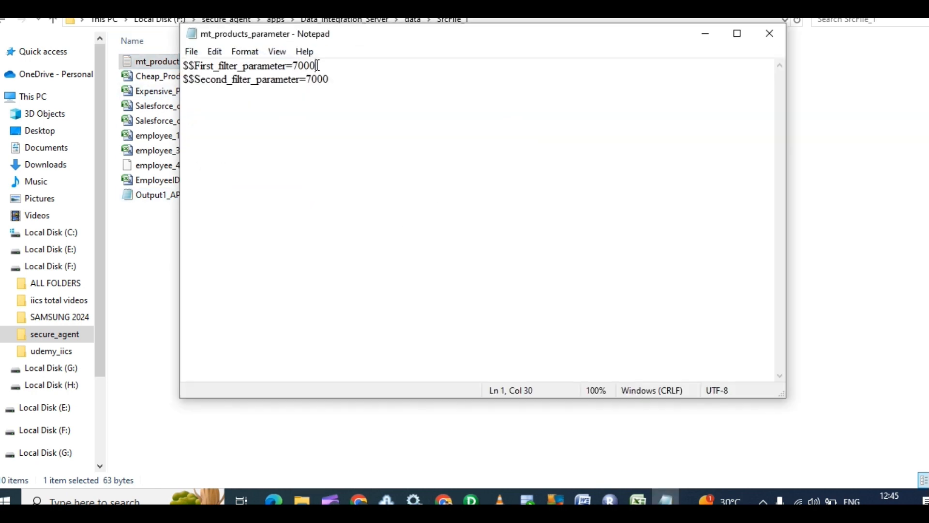
{"action": "type", "text": "0"}
{"action": "left_click", "coordinate": [333, 79]}
{"action": "type", "text": "0"}
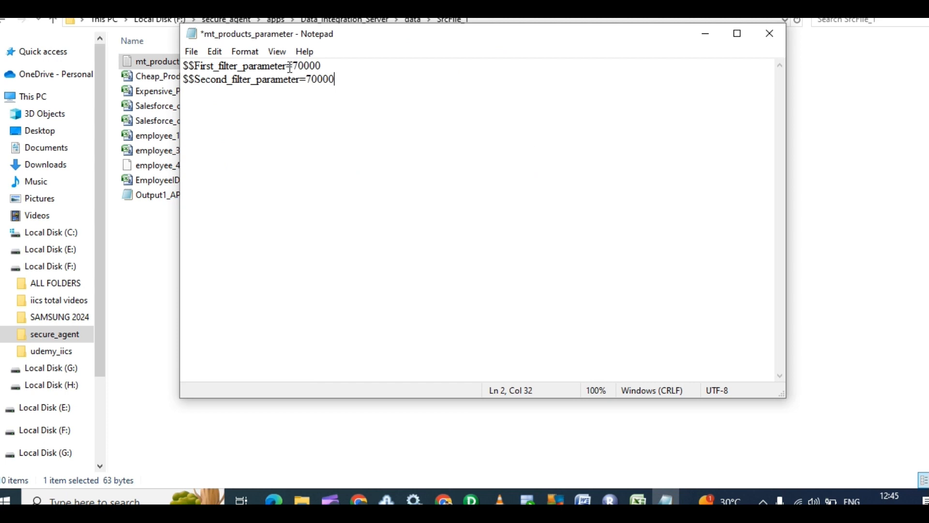
Set both filter parameters in mt_products_parameter to 50000, save the file, and minimize Notepad
{"action": "left_click", "coordinate": [298, 66]}
{"action": "key", "text": "BackSpace"}
{"action": "type", "text": "5"}
{"action": "left_click", "coordinate": [313, 79]}
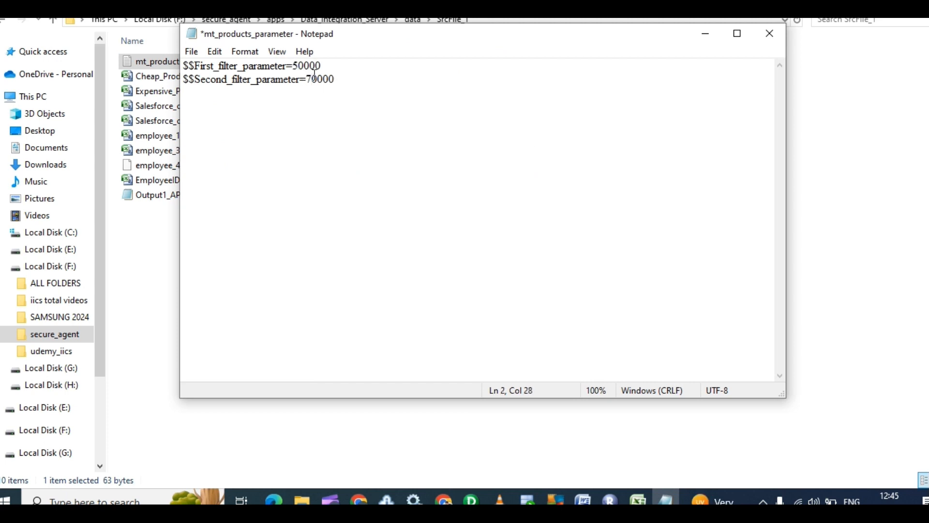
{"action": "key", "text": "BackSpace"}
{"action": "type", "text": "5"}
{"action": "double_click", "coordinate": [319, 65]}
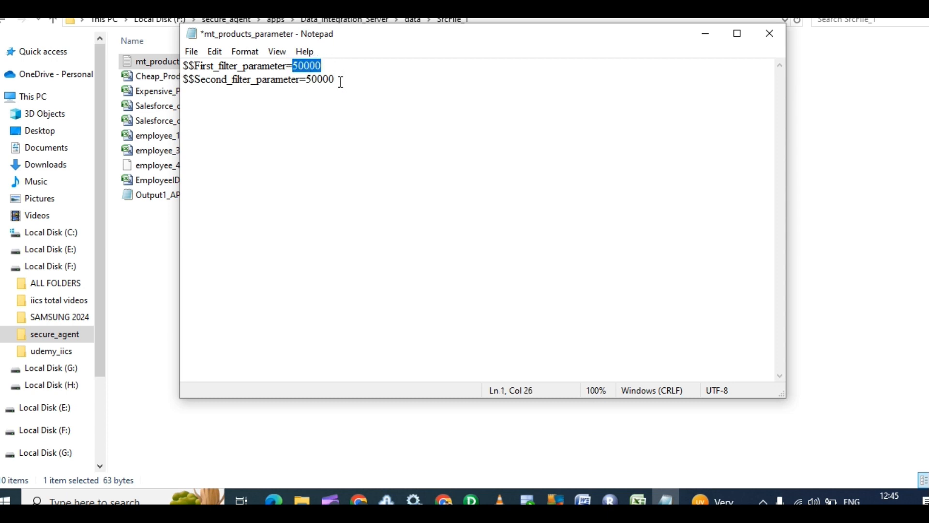
{"action": "left_click_drag", "start_coordinate": [341, 78], "coordinate": [316, 80]}
{"action": "left_click", "coordinate": [358, 86]}
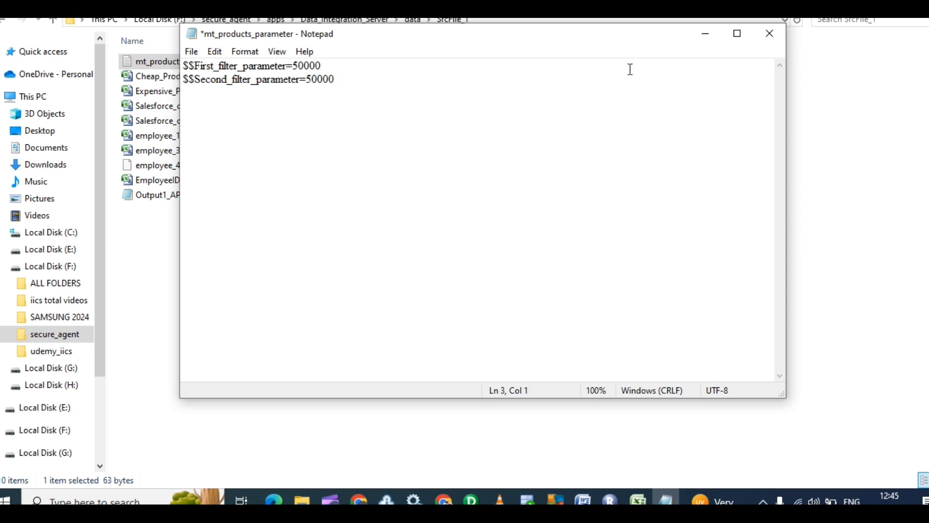
{"action": "key", "text": "ctrl+s"}
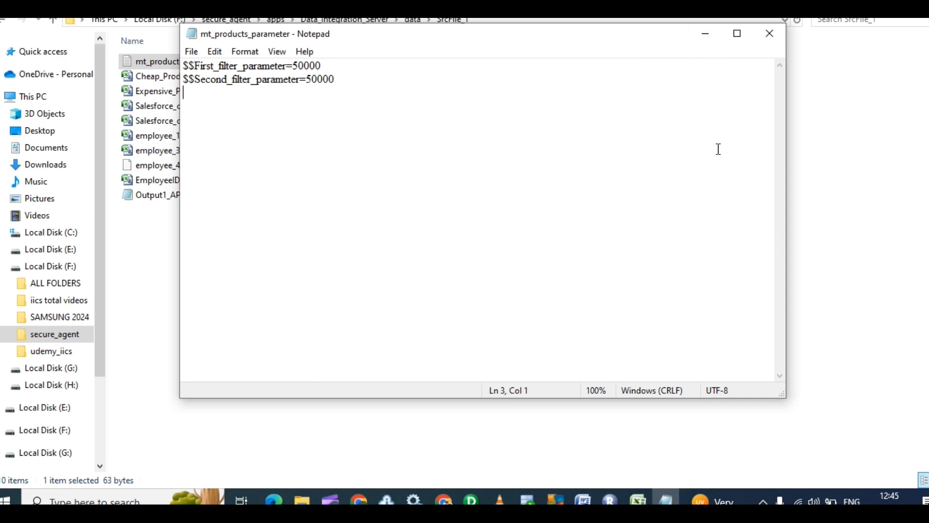
{"action": "left_click", "coordinate": [706, 34]}
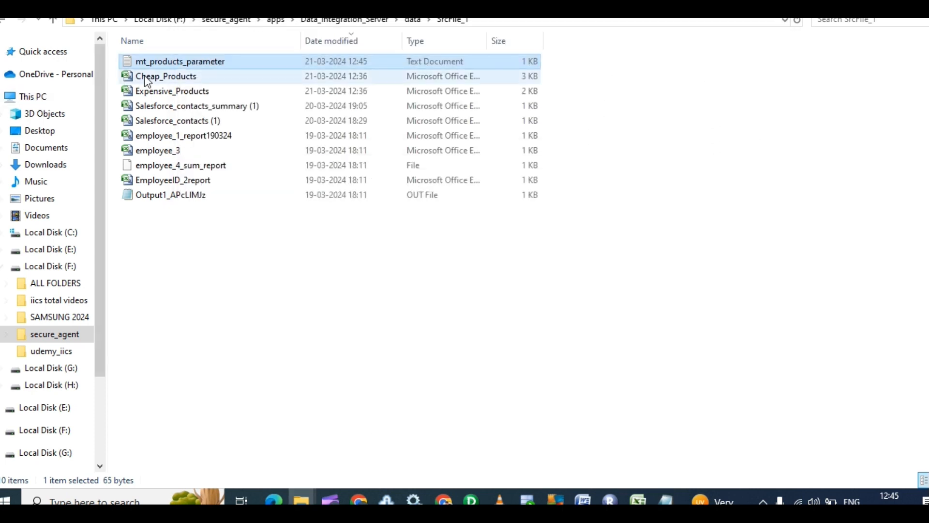
Open Cheap_Products from File Explorer in Notepad++ and examine the List_Price values of its rows, then return to File Explorer
{"action": "left_click", "coordinate": [177, 77]}
{"action": "right_click", "coordinate": [177, 77]}
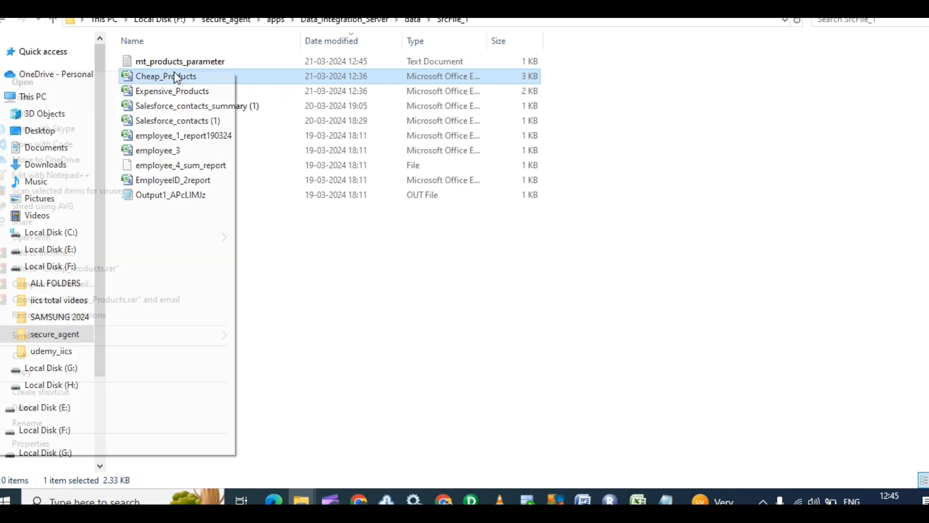
{"action": "left_click", "coordinate": [46, 176]}
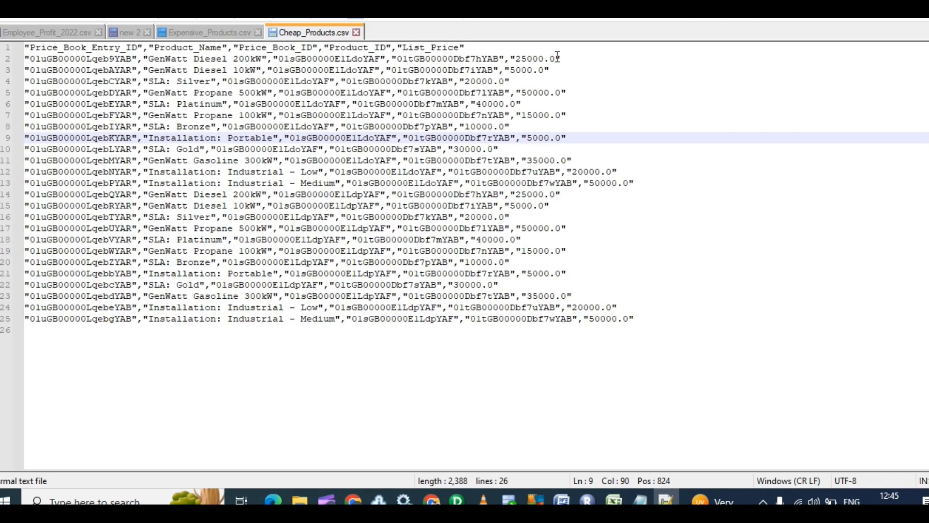
{"action": "left_click_drag", "start_coordinate": [516, 58], "coordinate": [628, 315]}
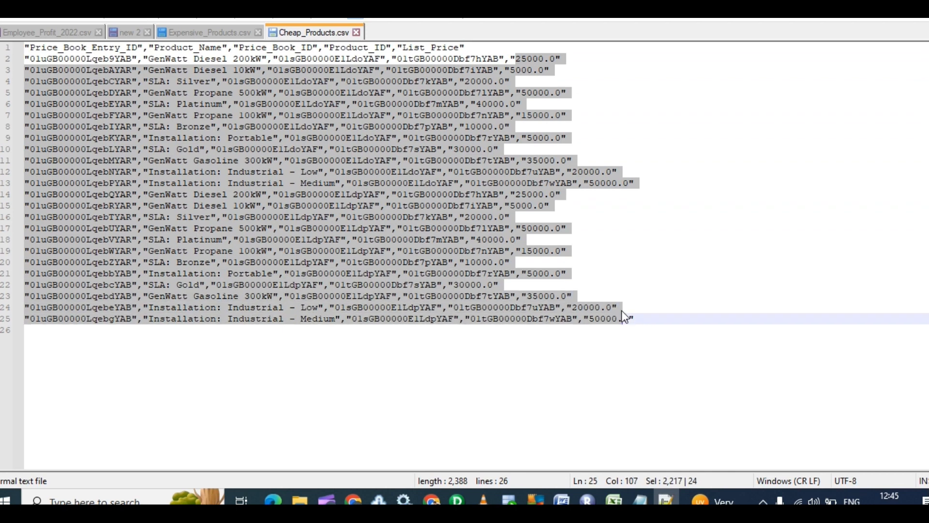
{"action": "left_click", "coordinate": [605, 284]}
{"action": "left_click_drag", "start_coordinate": [510, 59], "coordinate": [597, 57]}
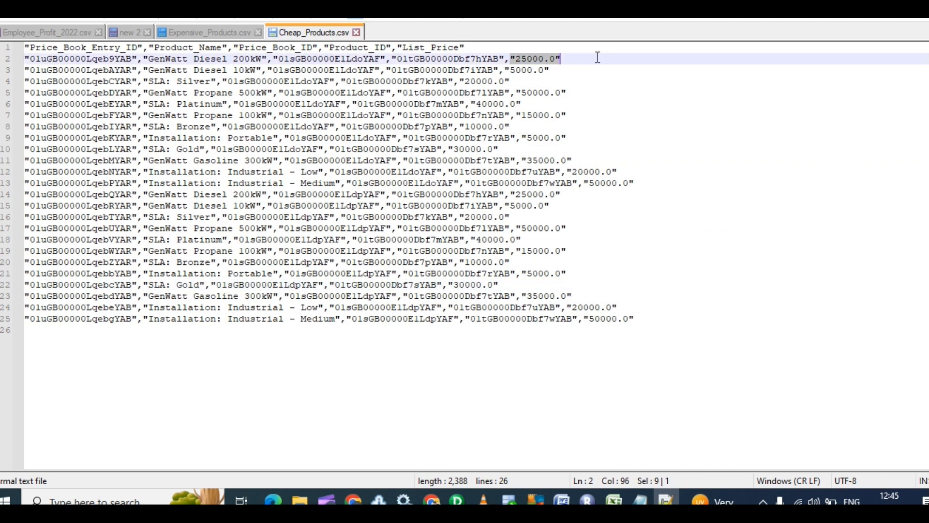
{"action": "left_click_drag", "start_coordinate": [505, 70], "coordinate": [619, 82]}
{"action": "left_click_drag", "start_coordinate": [521, 92], "coordinate": [567, 139]}
{"action": "left_click", "coordinate": [578, 160]}
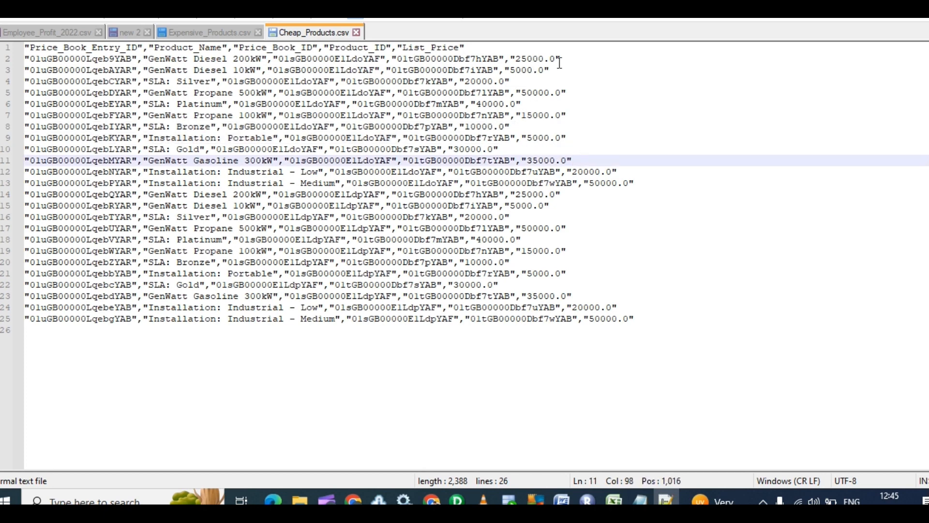
{"action": "left_click_drag", "start_coordinate": [559, 59], "coordinate": [491, 92]}
{"action": "left_click", "coordinate": [568, 139]}
{"action": "left_click", "coordinate": [553, 157]}
{"action": "key", "text": "shift+Right"}
{"action": "key", "text": "alt+Tab"}
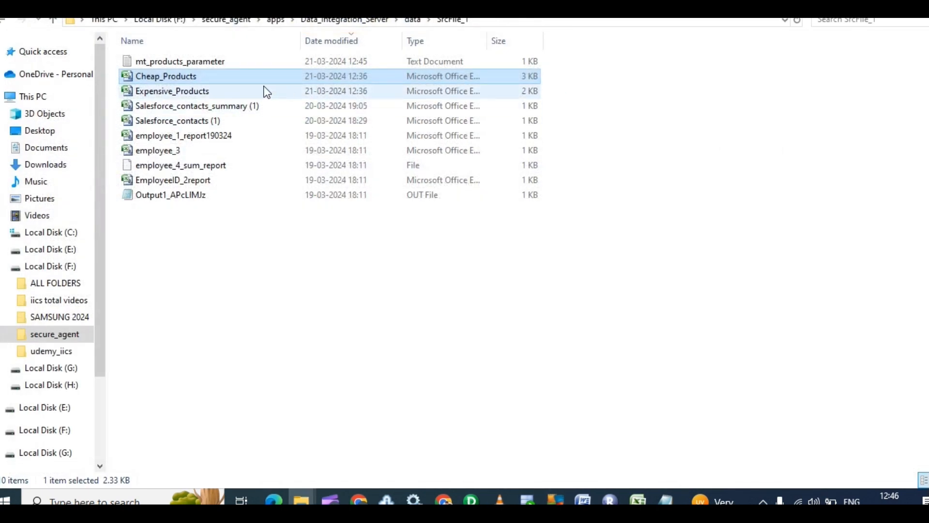
Switch back to Data Integration in Chrome and review the mapping image and input parameters of mt_products_parameterization1
{"action": "left_click", "coordinate": [215, 96]}
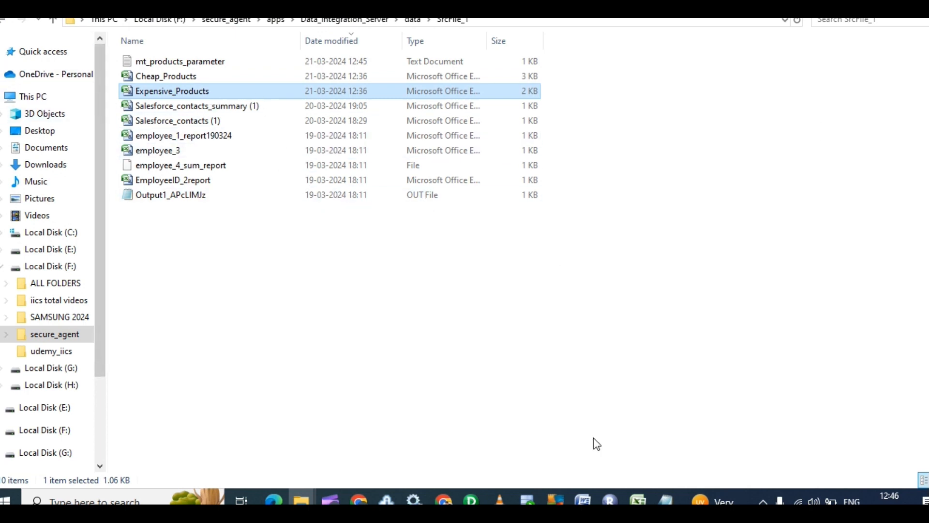
{"action": "left_click", "coordinate": [358, 500]}
{"action": "left_click", "coordinate": [306, 444]}
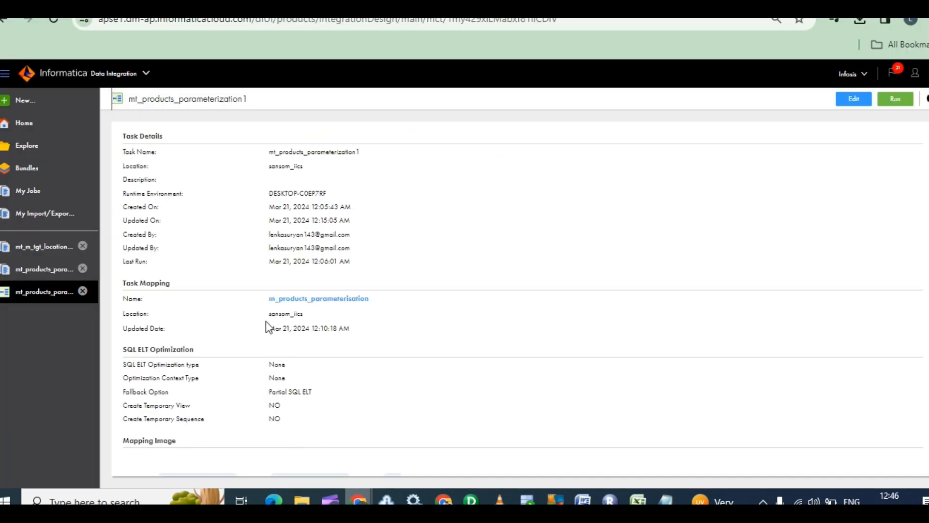
{"action": "scroll", "coordinate": [501, 276], "scroll_direction": "down", "scroll_amount": 4}
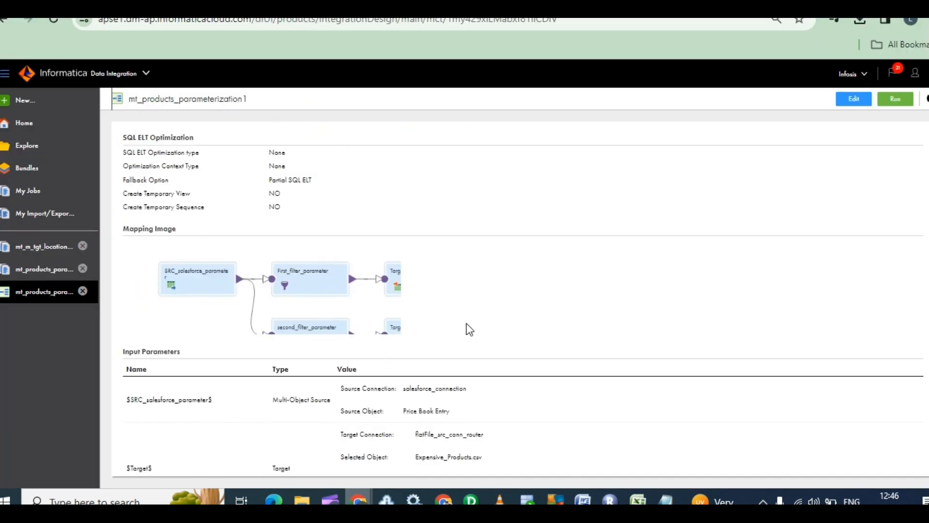
Edit mt_products_parameterization1 and replace the fixed price in First_filter_parameter's expression with $$First_filter_paramete, copied from the mt_products_parameter file
{"action": "scroll", "coordinate": [472, 310], "scroll_direction": "up", "scroll_amount": 4}
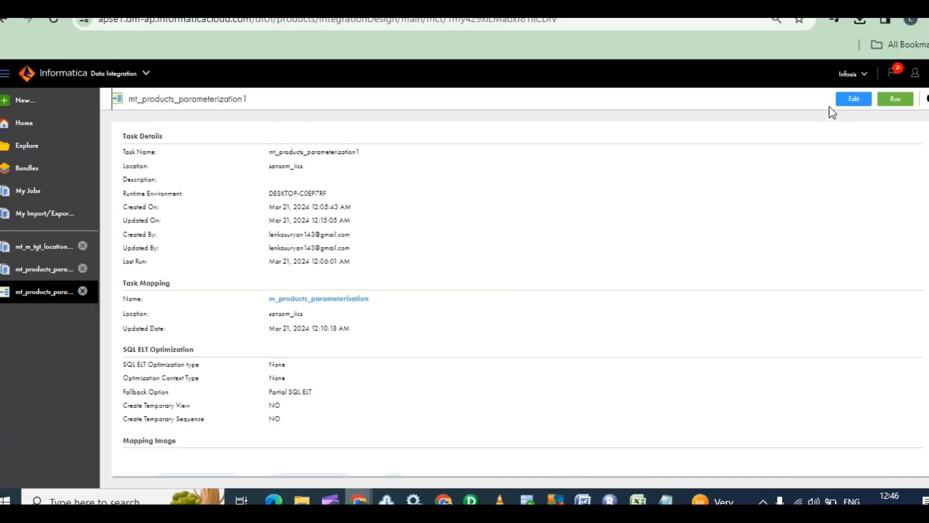
{"action": "left_click", "coordinate": [853, 98]}
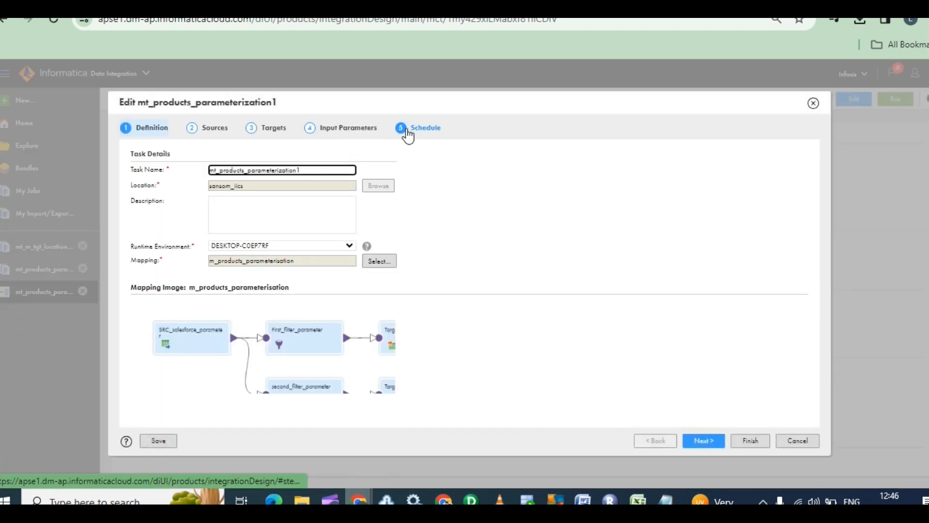
{"action": "left_click", "coordinate": [313, 129]}
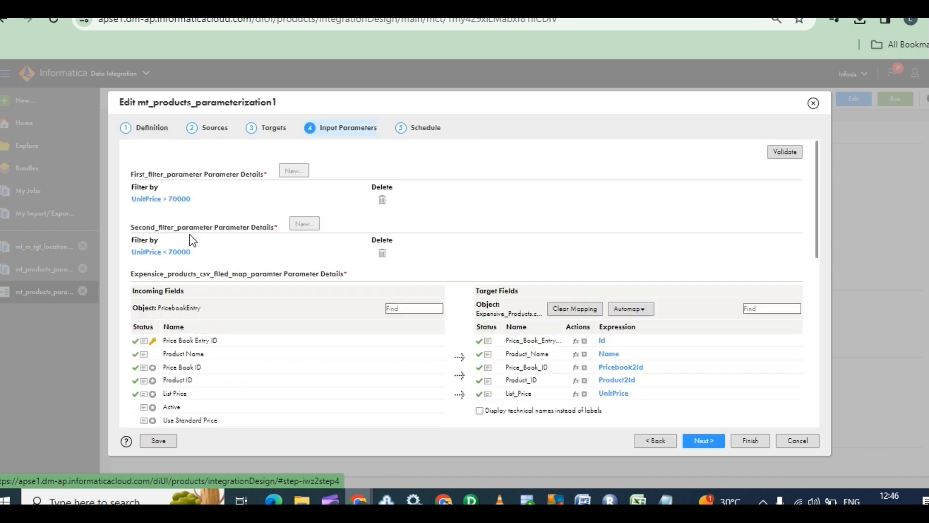
{"action": "left_click", "coordinate": [160, 199]}
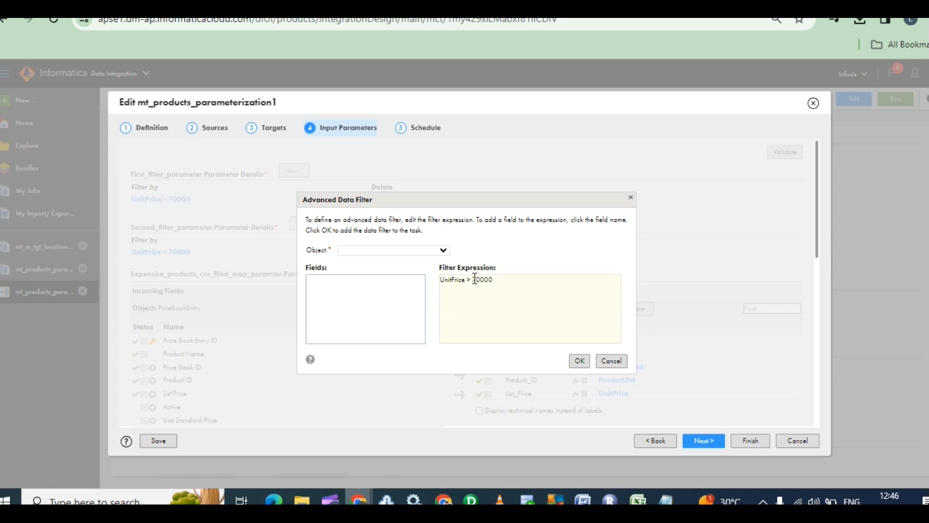
{"action": "left_click_drag", "start_coordinate": [472, 280], "coordinate": [535, 286]}
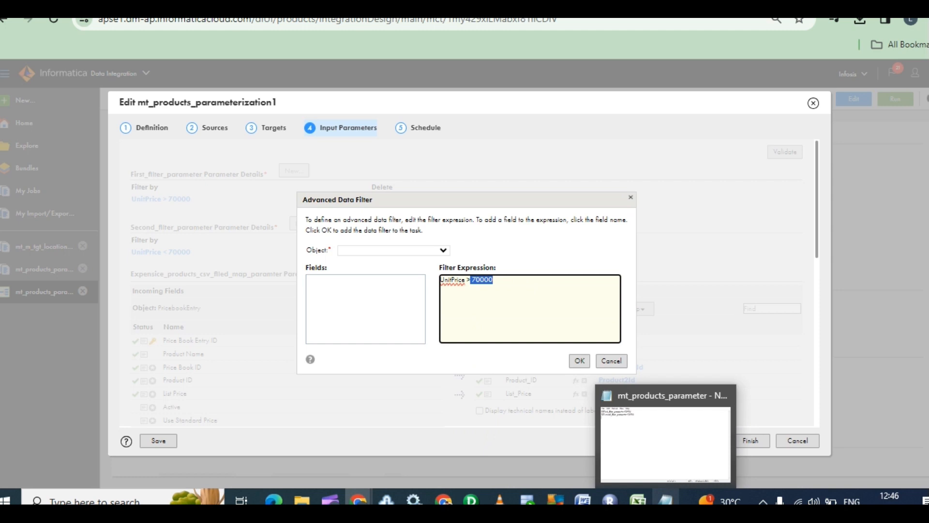
{"action": "left_click", "coordinate": [666, 500]}
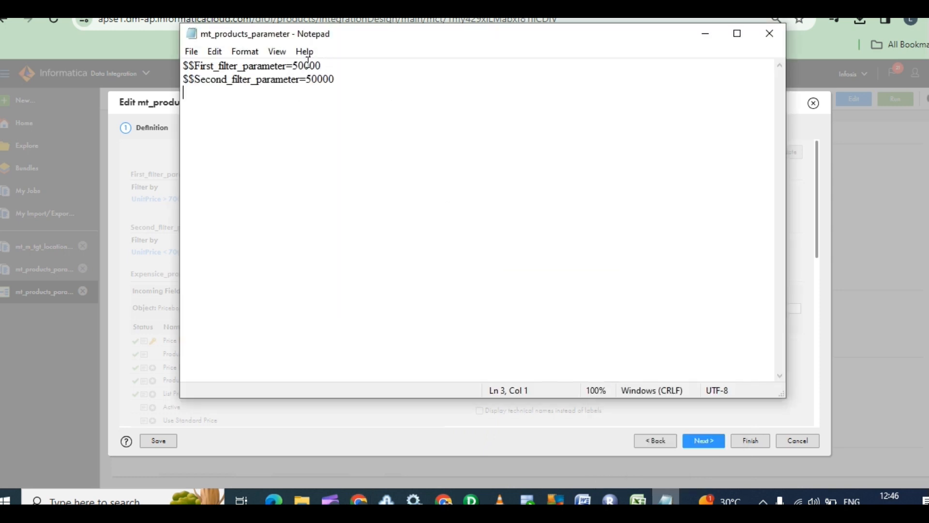
{"action": "left_click_drag", "start_coordinate": [283, 66], "coordinate": [173, 66]}
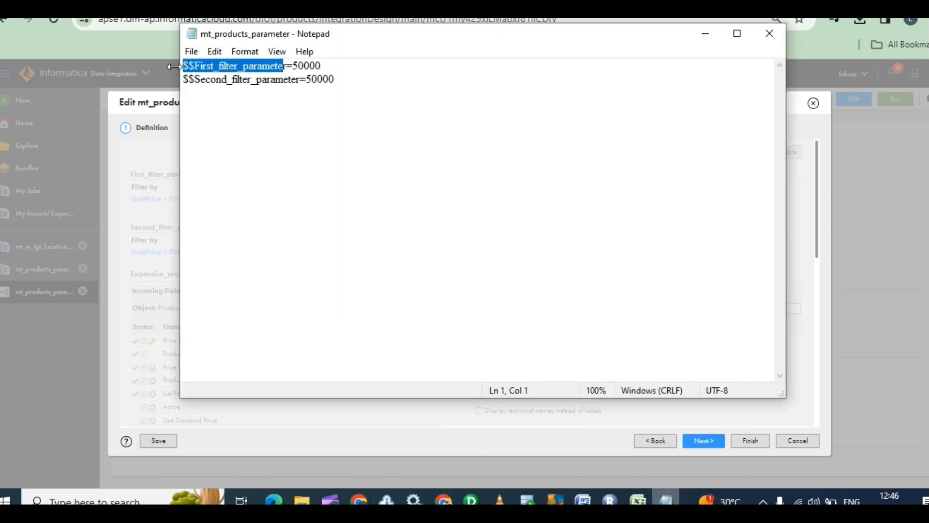
{"action": "left_click", "coordinate": [141, 100]}
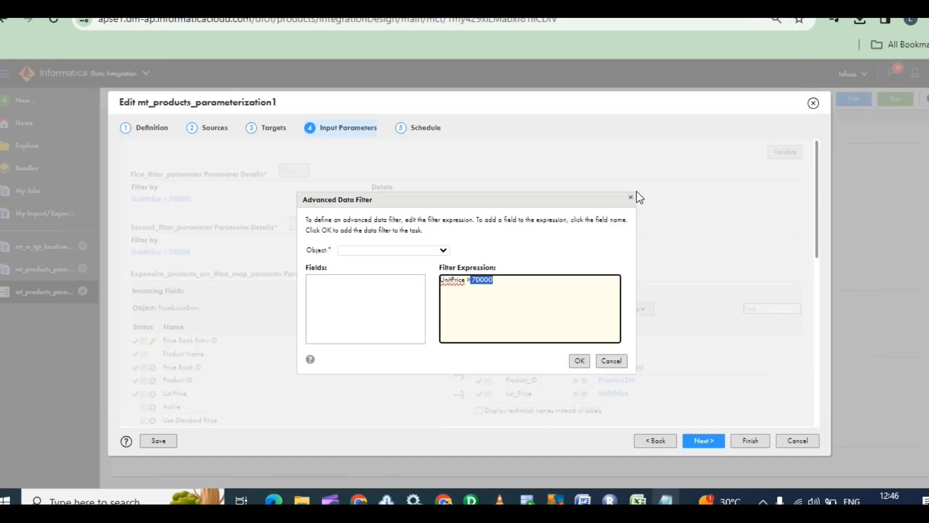
{"action": "type", "text": "$$First_filter_paramete"}
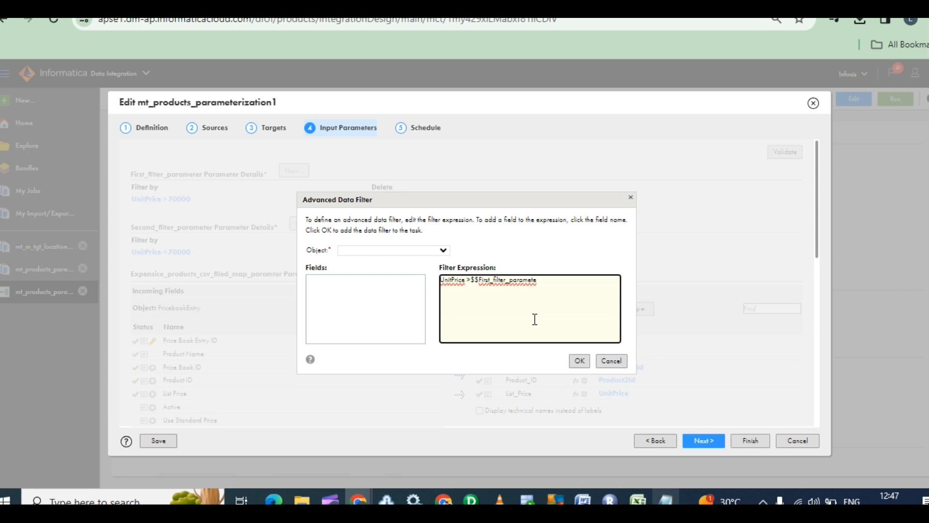
Wrap the parameter in the first filter expression so it reads UnitPrice >To_Decimal($$First_filter_paramete), and accept the filter
{"action": "left_click", "coordinate": [471, 281]}
{"action": "type", "text": "To_Decimal"}
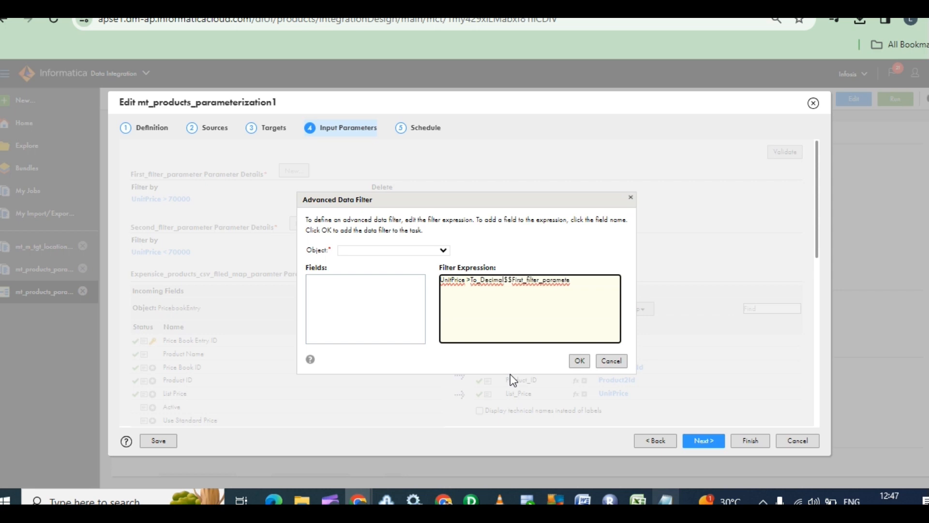
{"action": "type", "text": "("}
{"action": "left_click", "coordinate": [577, 281]}
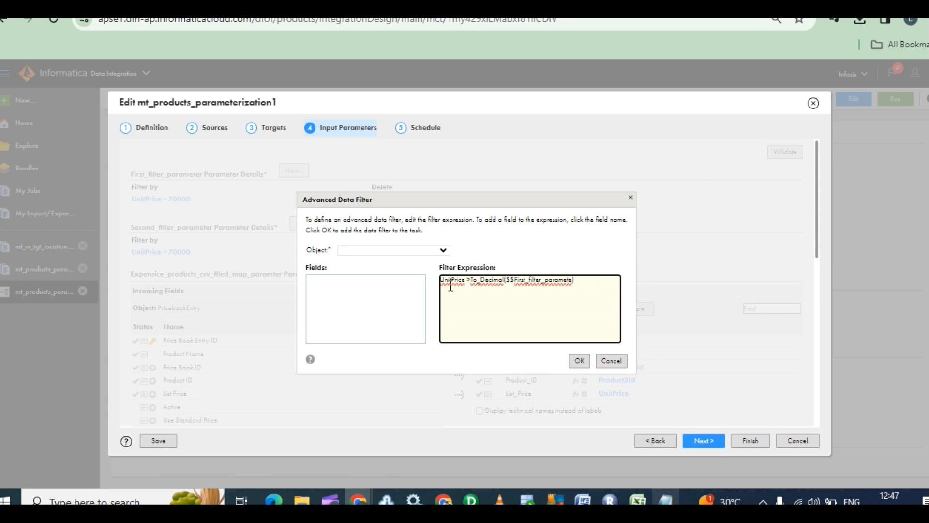
{"action": "left_click_drag", "start_coordinate": [598, 282], "coordinate": [503, 280]}
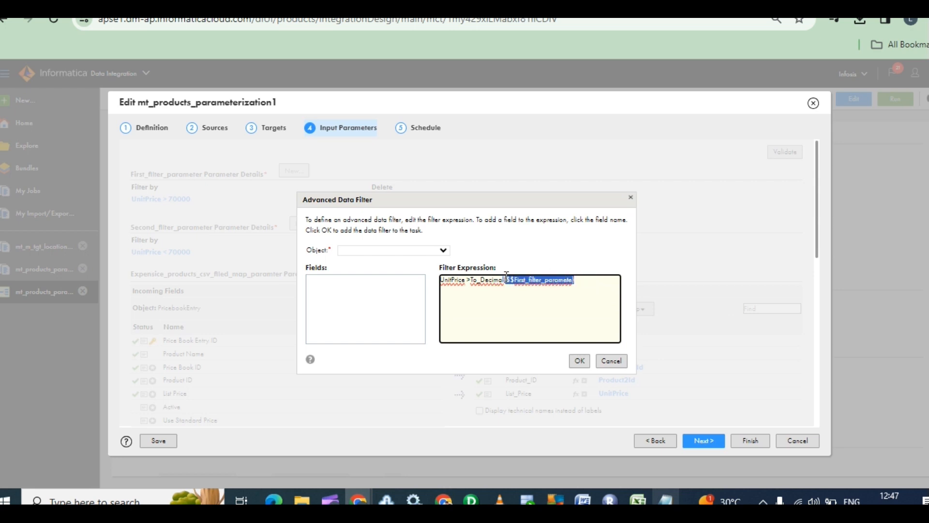
{"action": "left_click", "coordinate": [537, 283]}
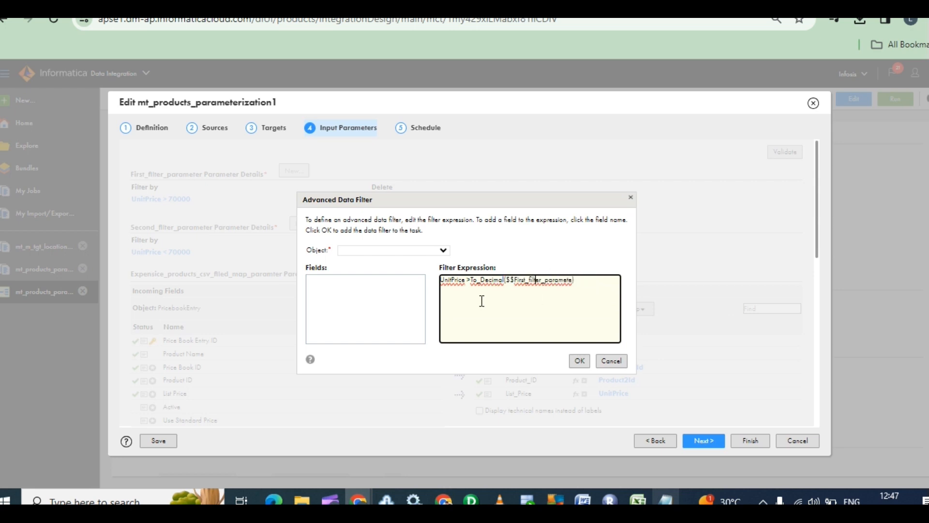
{"action": "left_click", "coordinate": [582, 285]}
{"action": "left_click", "coordinate": [578, 359]}
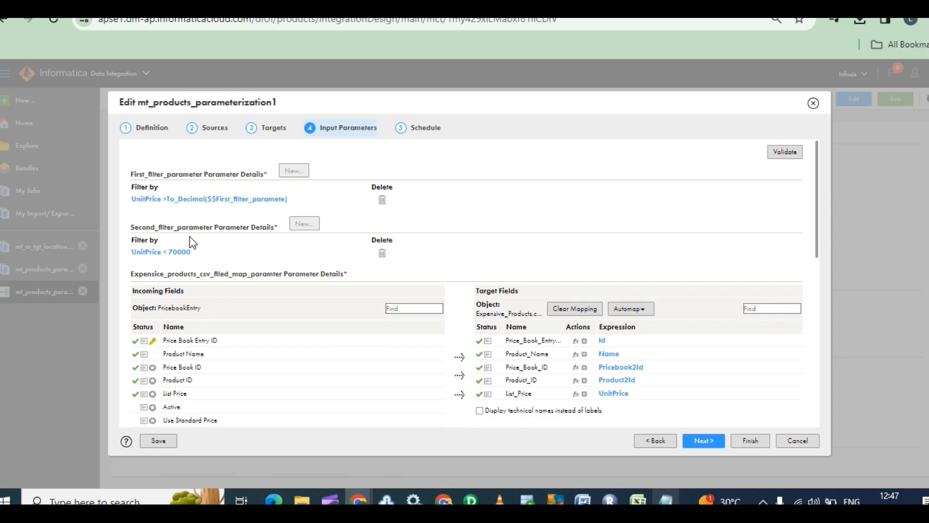
Copy the first filter's expression and replace Second_filter_parameter's whole filter expression with it
{"action": "left_click_drag", "start_coordinate": [289, 200], "coordinate": [133, 206]}
{"action": "key", "text": "ctrl+c"}
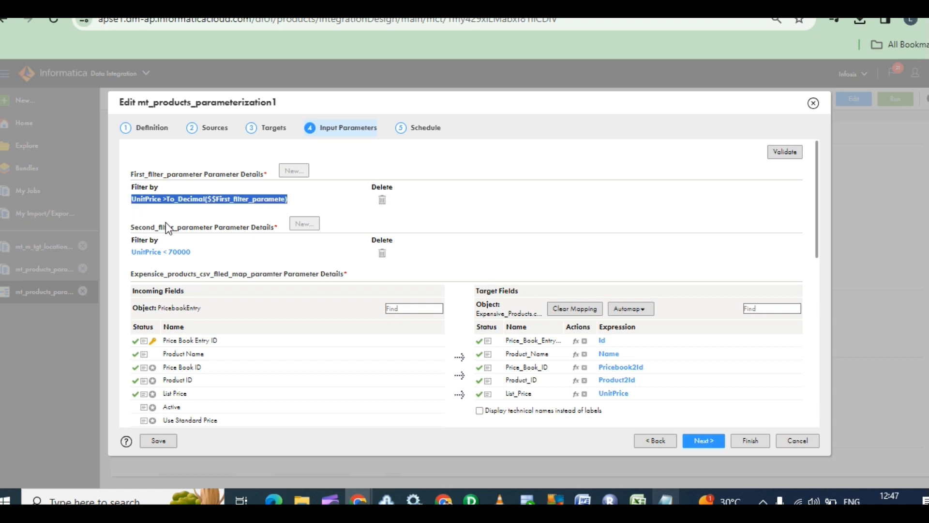
{"action": "left_click", "coordinate": [185, 252]}
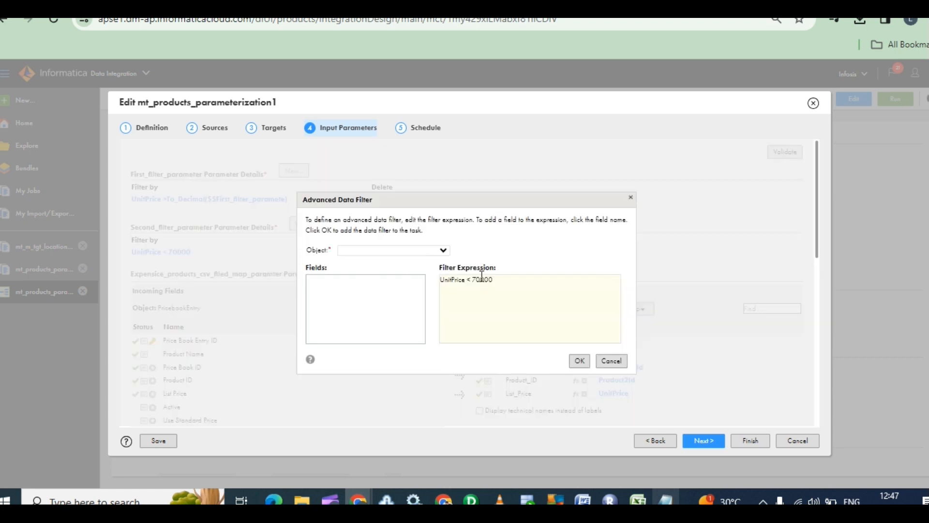
{"action": "triple_click", "coordinate": [502, 279]}
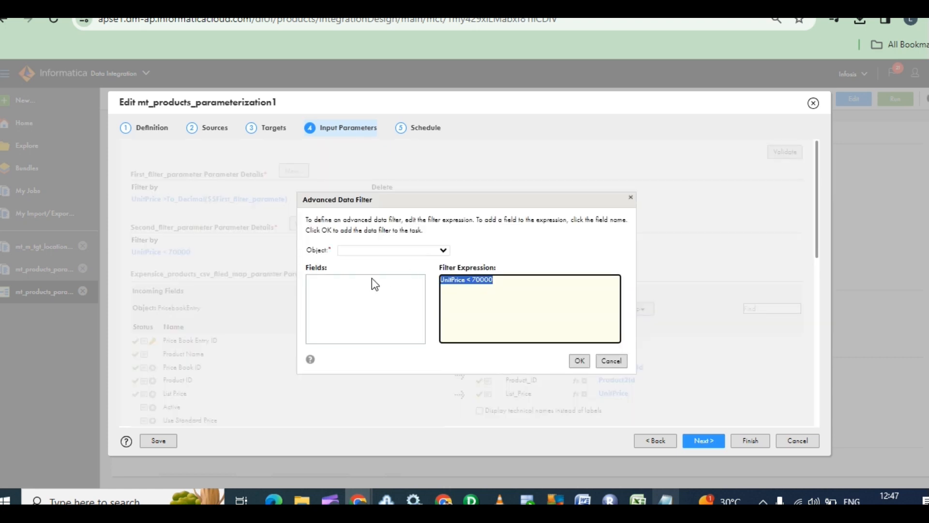
{"action": "key", "text": "ctrl+v"}
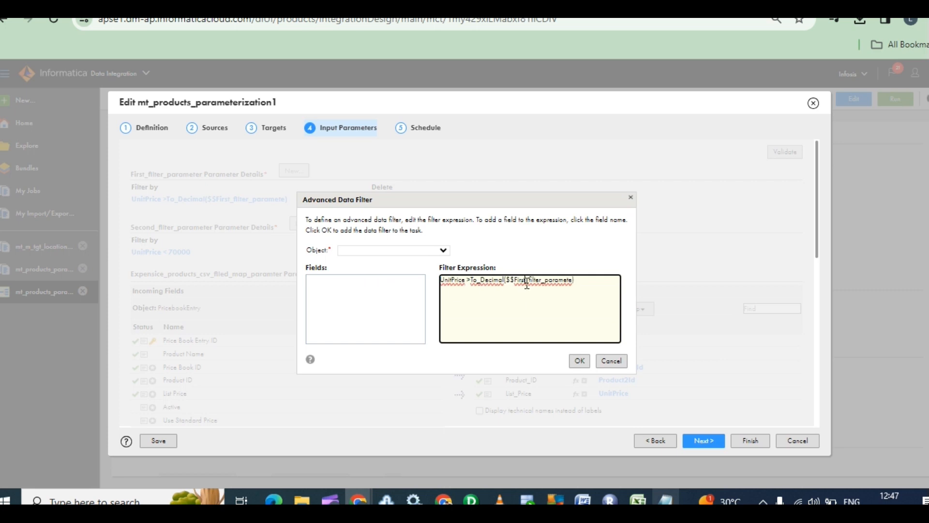
Change the parameter name in the second filter expression to $$Second_filter_parameter, compare it with the parameter file, and accept the filter
{"action": "key", "text": "BackSpace"}
{"action": "key", "text": "BackSpace"}
{"action": "key", "text": "BackSpace"}
{"action": "key", "text": "BackSpace"}
{"action": "key", "text": "BackSpace"}
{"action": "type", "text": "$Second"}
{"action": "left_click", "coordinate": [663, 501]}
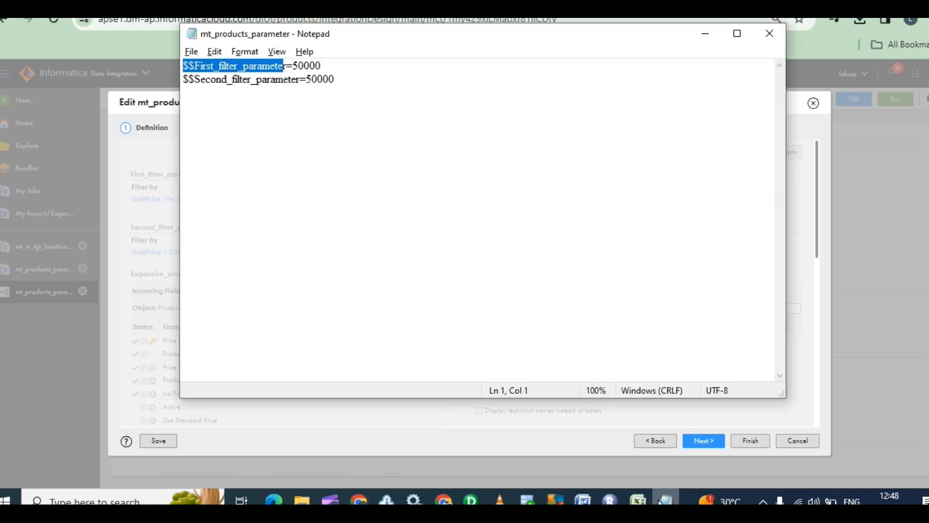
{"action": "left_click", "coordinate": [663, 501]}
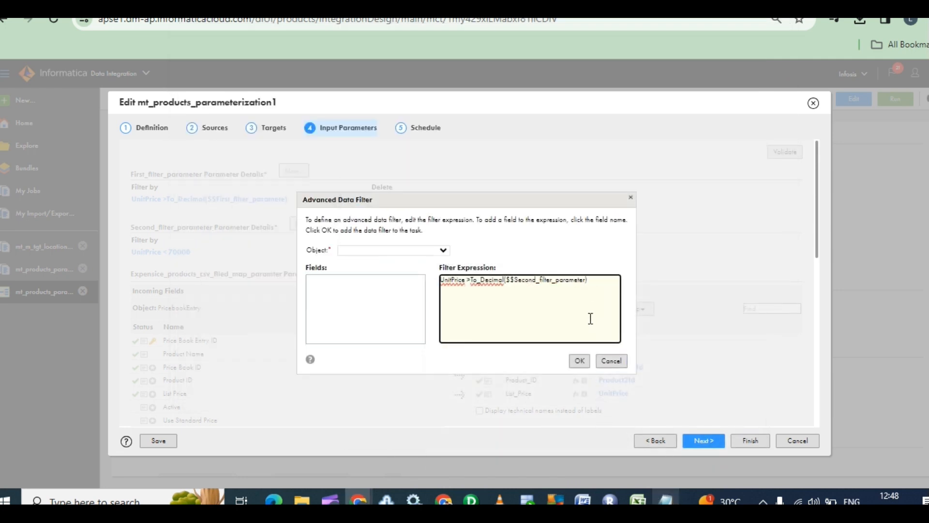
{"action": "left_click", "coordinate": [579, 361]}
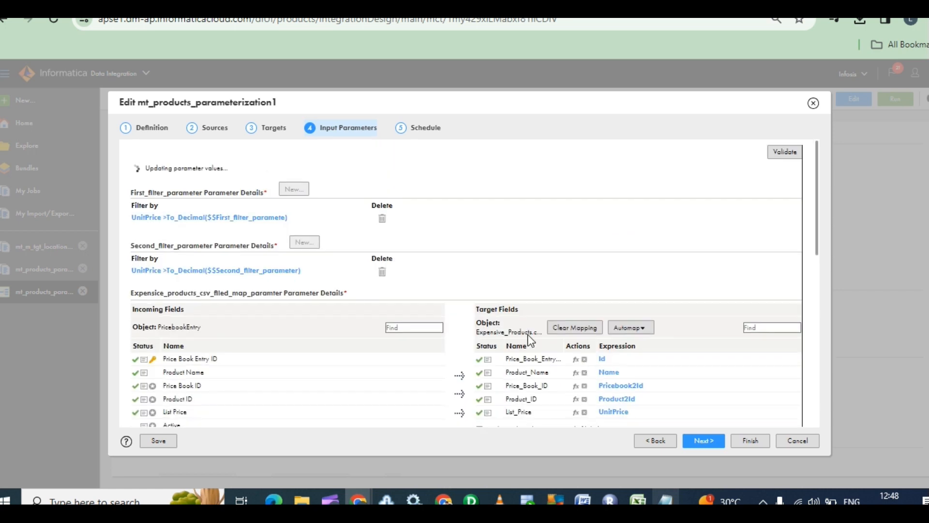
Correct the parameter name in the first filter expression to $$First_filter_parameter and accept the filter
{"action": "left_click", "coordinate": [173, 199]}
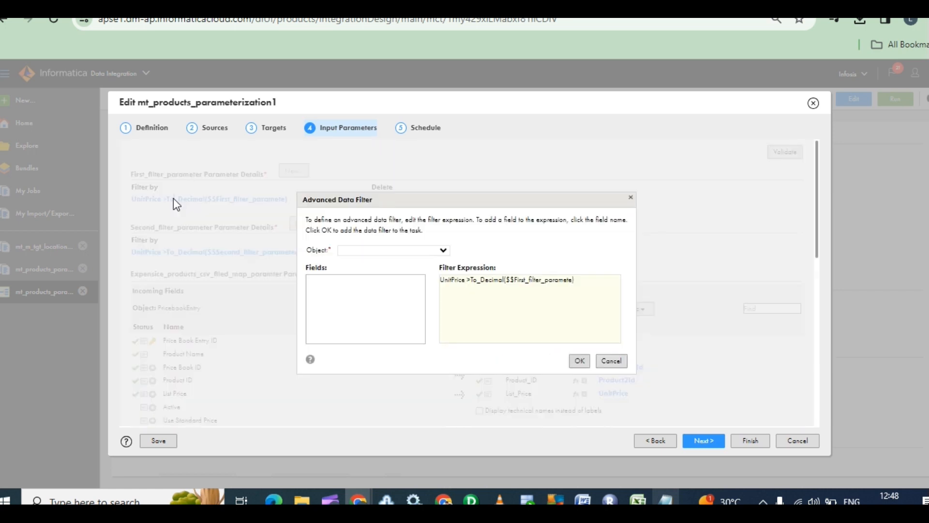
{"action": "left_click", "coordinate": [573, 311]}
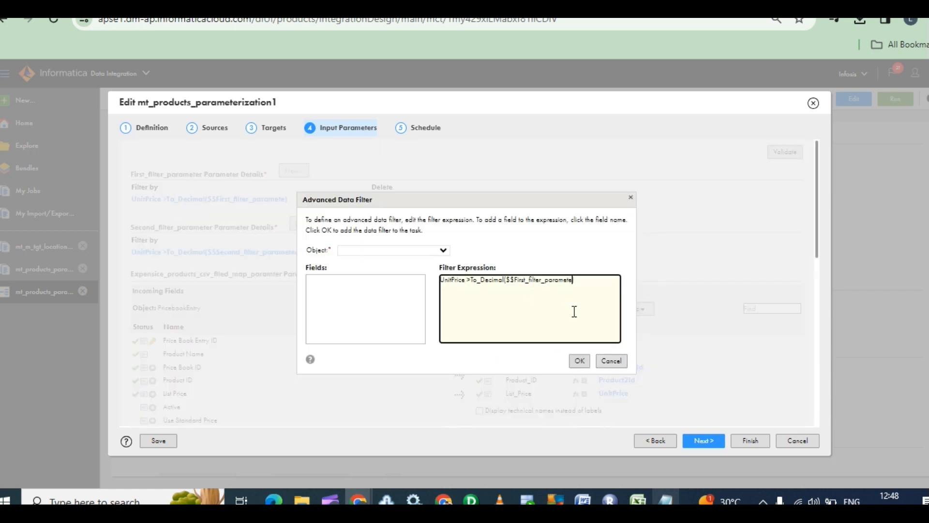
{"action": "left_click", "coordinate": [580, 361]}
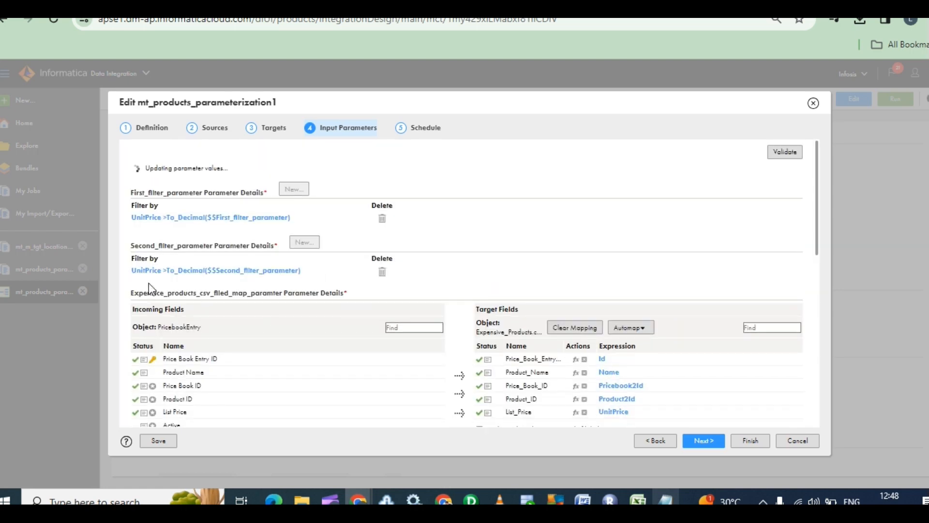
Continue to the schedule settings, review the parameter file name and advanced options, and finish editing the mapping task
{"action": "scroll", "coordinate": [698, 346], "scroll_direction": "down", "scroll_amount": 5}
{"action": "scroll", "coordinate": [698, 346], "scroll_direction": "down", "scroll_amount": 4}
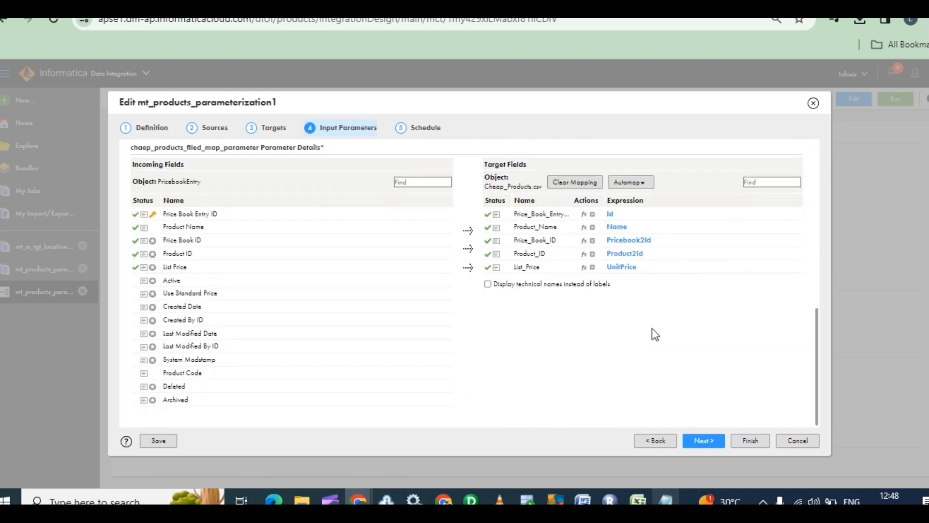
{"action": "left_click", "coordinate": [713, 438]}
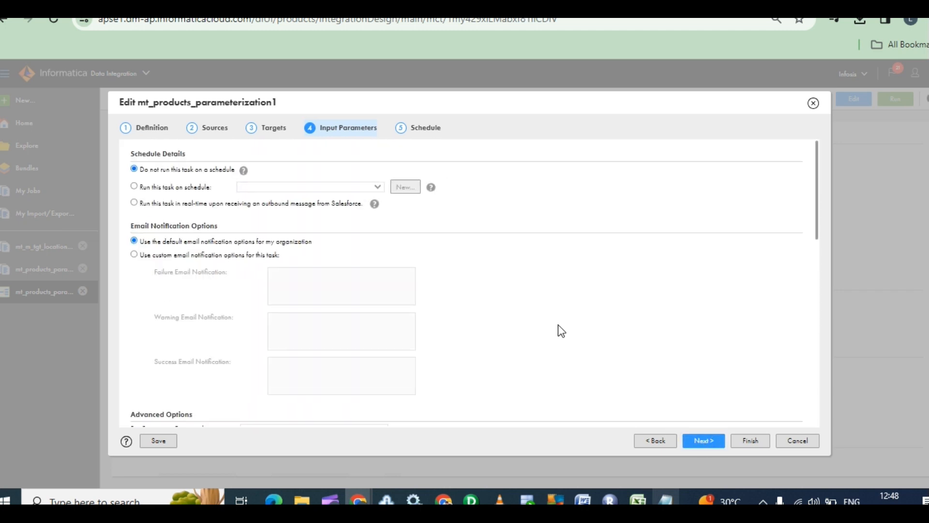
{"action": "scroll", "coordinate": [560, 328], "scroll_direction": "down", "scroll_amount": 10}
{"action": "scroll", "coordinate": [531, 344], "scroll_direction": "down", "scroll_amount": 2}
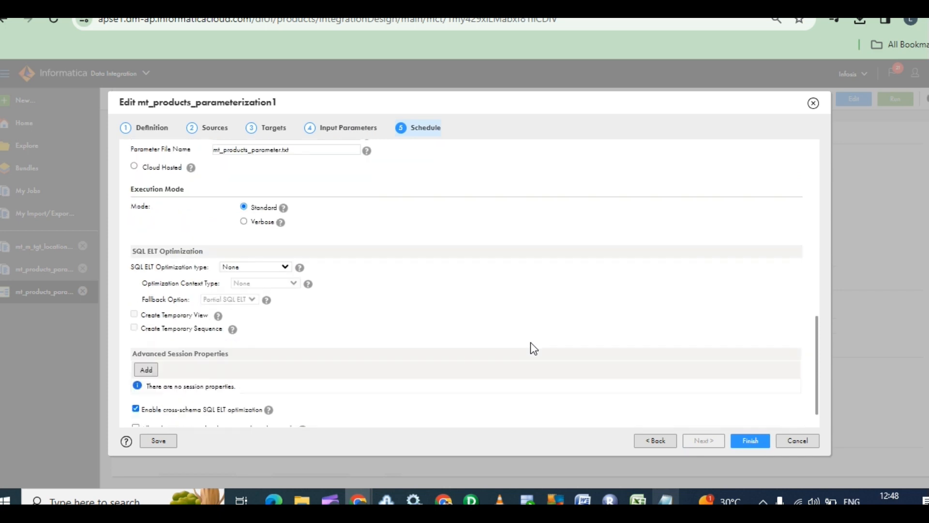
{"action": "scroll", "coordinate": [537, 342], "scroll_direction": "up", "scroll_amount": 2}
{"action": "left_click", "coordinate": [759, 441]}
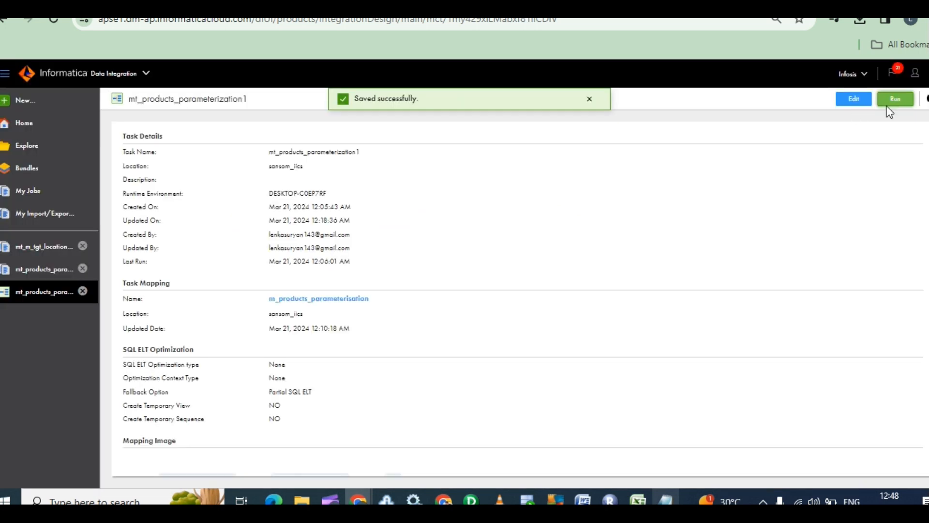
Check the two filter parameter values in the mt_products_parameter file and close Notepad
{"action": "left_click", "coordinate": [638, 501]}
{"action": "left_click", "coordinate": [639, 500]}
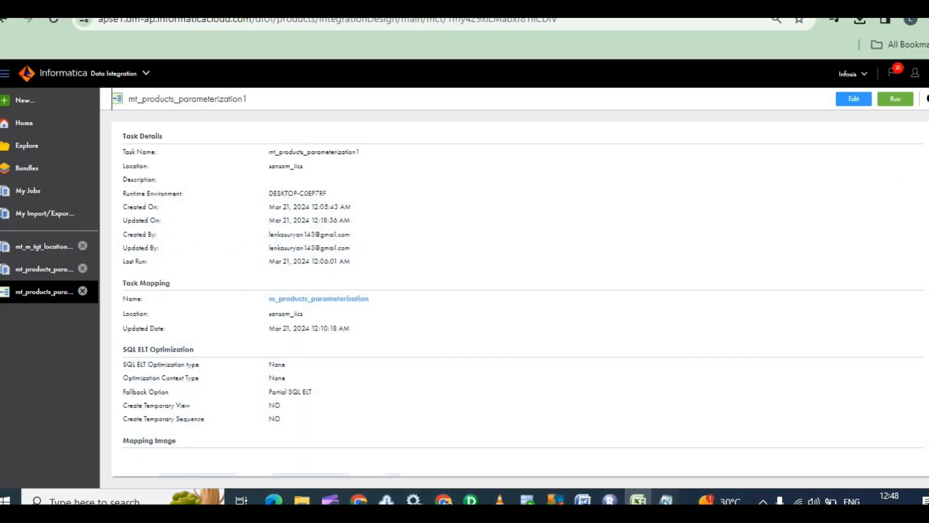
{"action": "left_click", "coordinate": [666, 501]}
{"action": "left_click", "coordinate": [404, 155]}
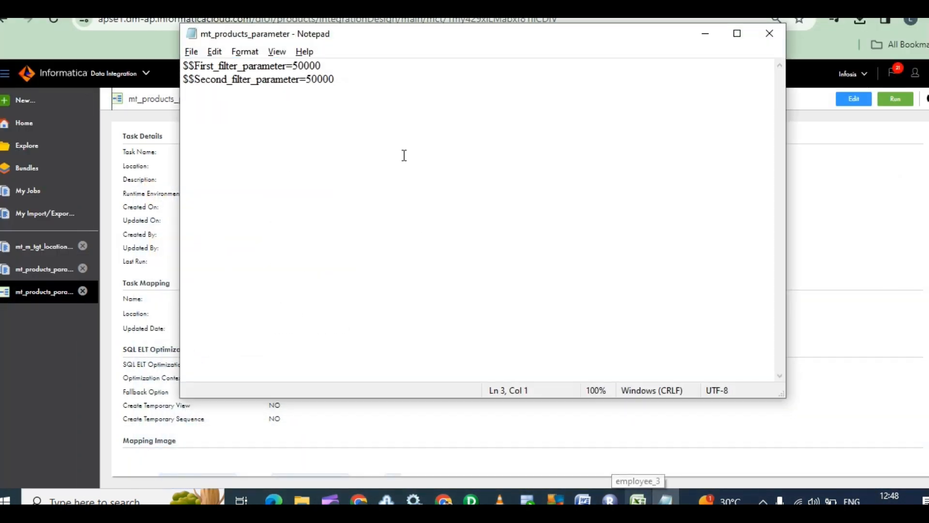
{"action": "left_click", "coordinate": [772, 33]}
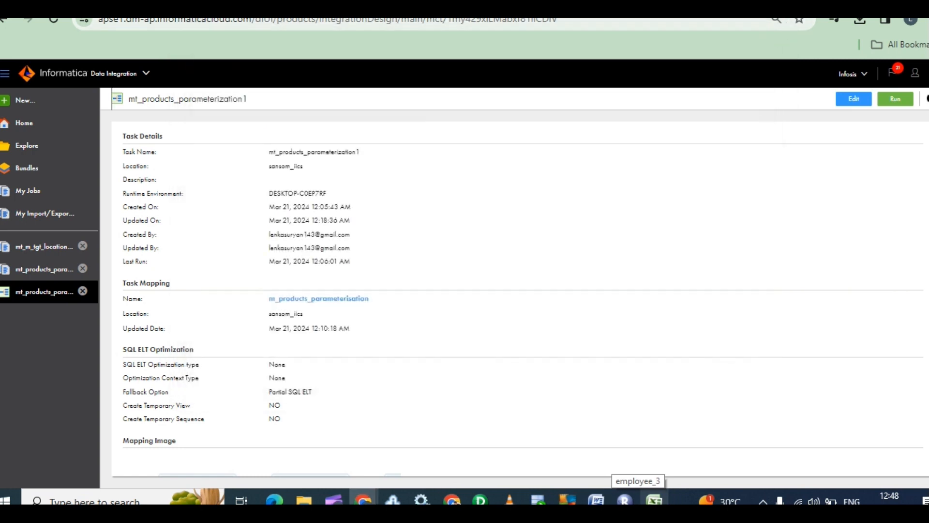
Run the mt_products_parameterization1 task, open its entry in My Jobs, and refresh the job list
{"action": "left_click", "coordinate": [888, 100]}
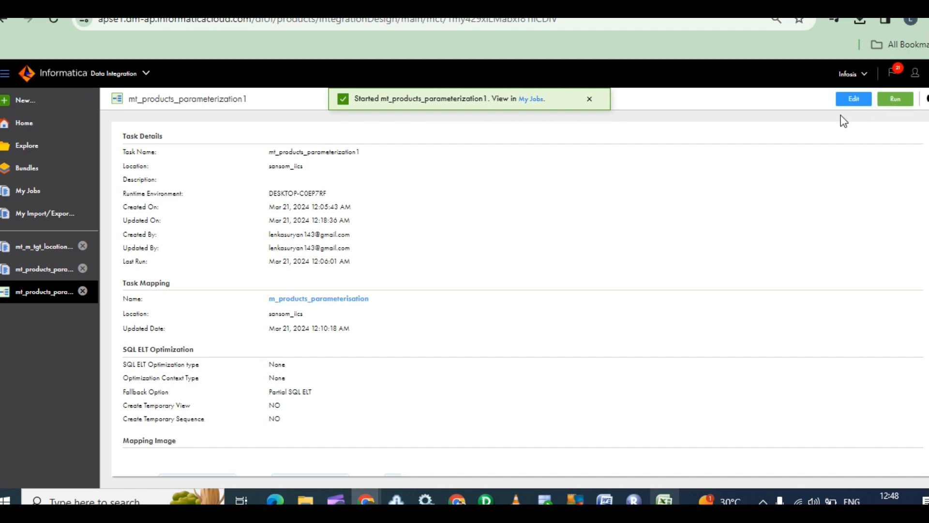
{"action": "left_click", "coordinate": [531, 100]}
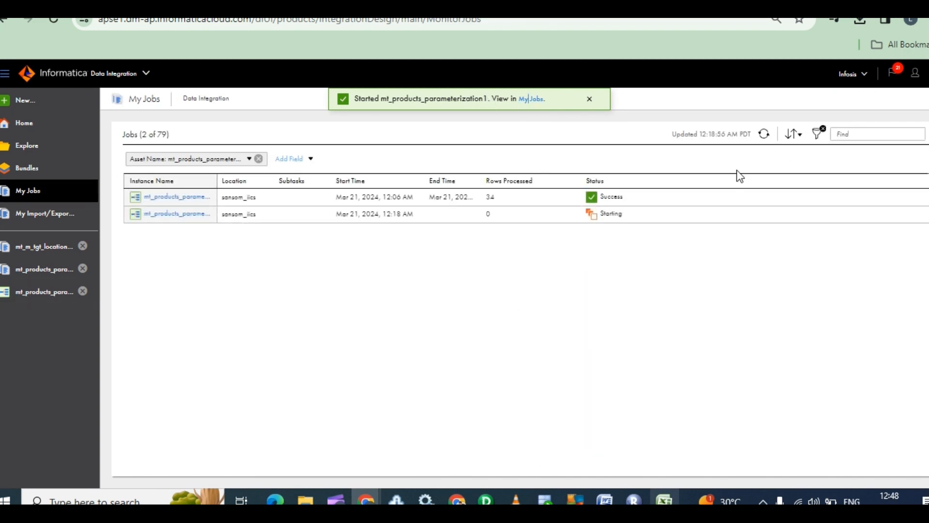
{"action": "left_click", "coordinate": [767, 134]}
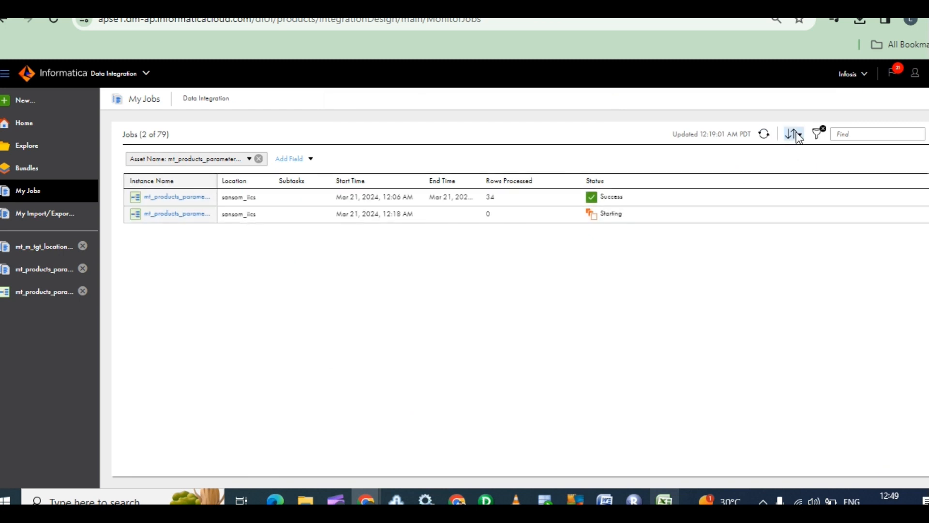
Try sorting the job list by Started By and by Start Time
{"action": "left_click", "coordinate": [789, 136]}
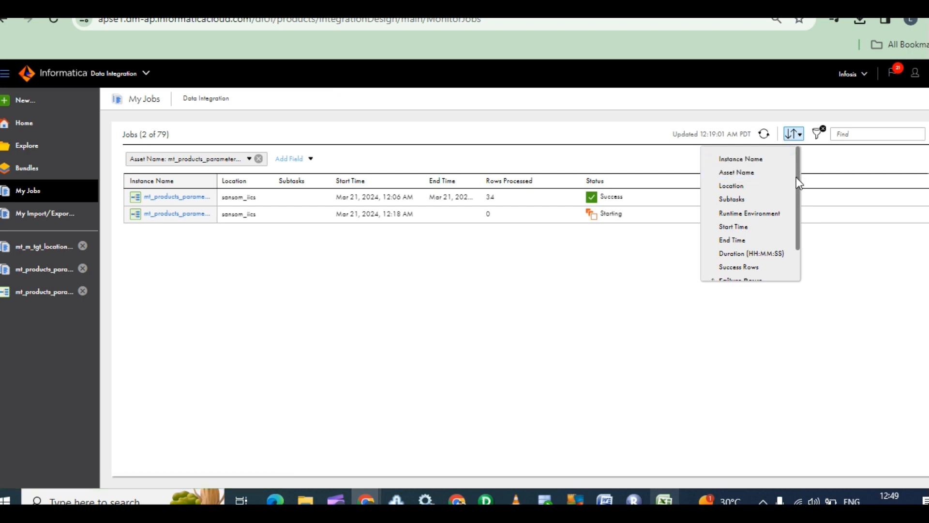
{"action": "left_click_drag", "start_coordinate": [798, 181], "coordinate": [804, 237]}
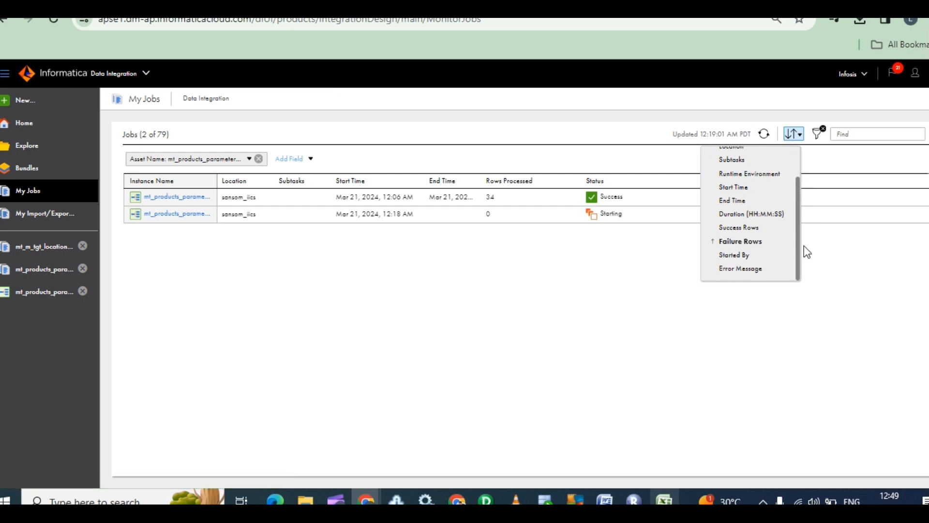
{"action": "left_click", "coordinate": [732, 258]}
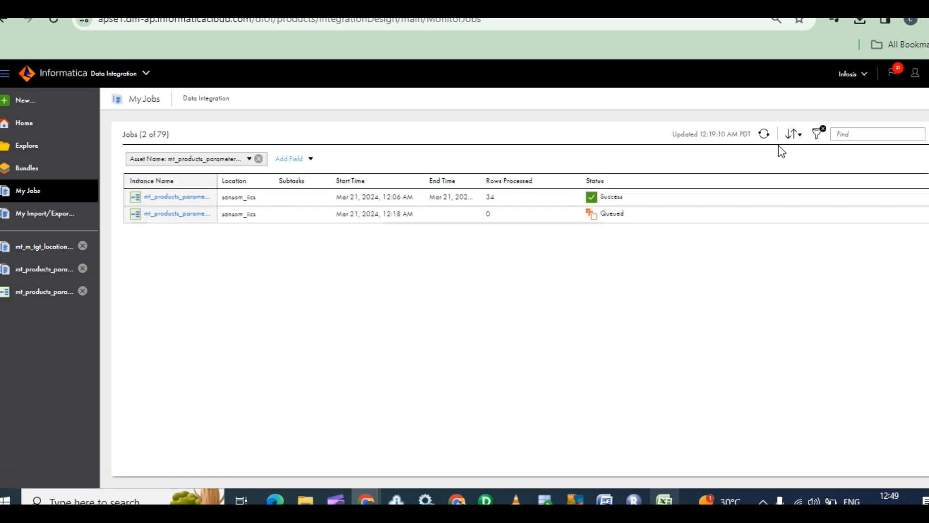
{"action": "left_click", "coordinate": [796, 136]}
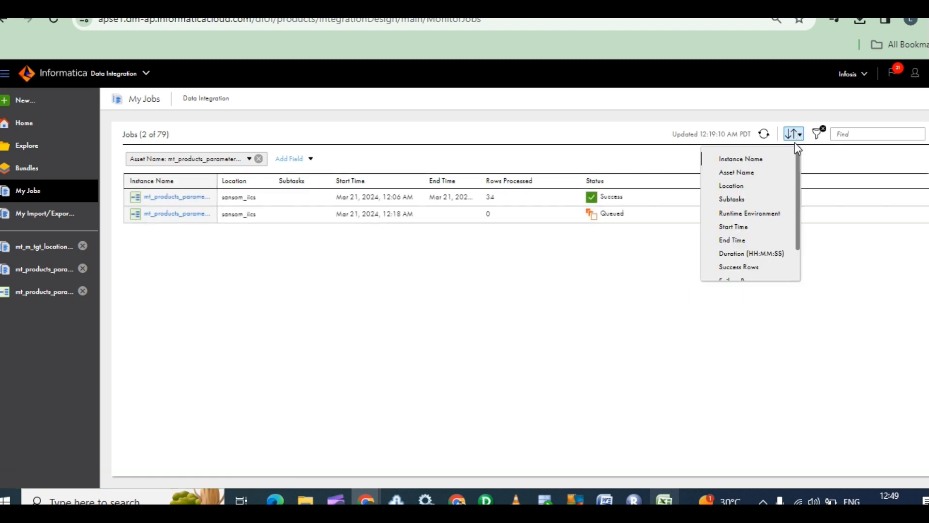
{"action": "scroll", "coordinate": [757, 235], "scroll_direction": "down", "scroll_amount": 2}
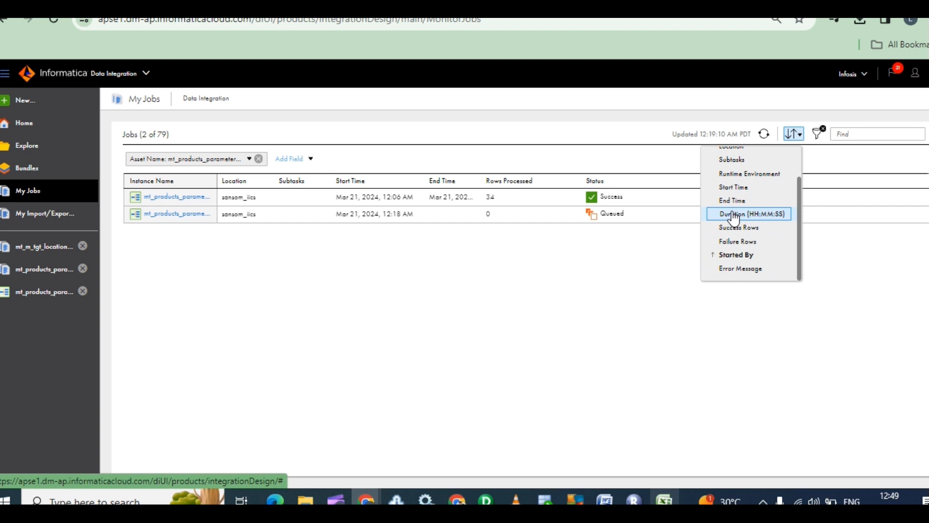
{"action": "left_click", "coordinate": [734, 188]}
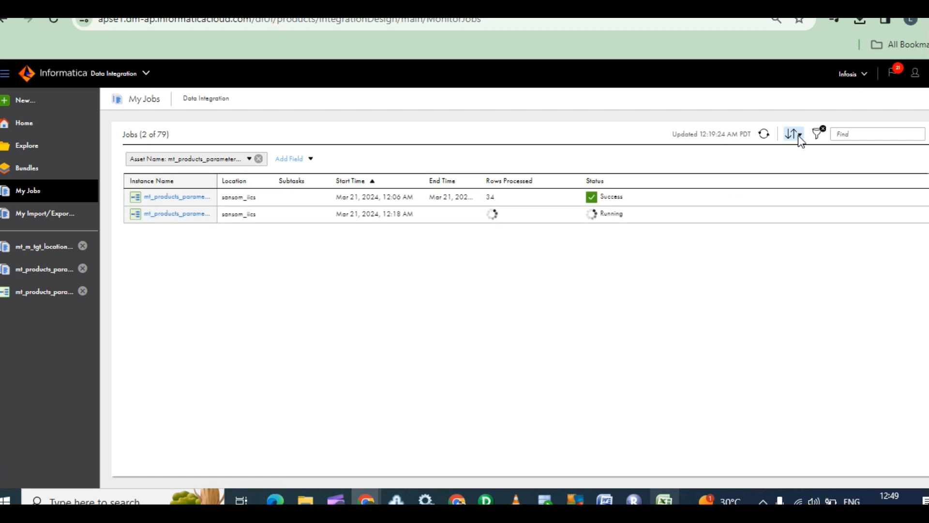
Sort the job list by End Time and reopen the list of sort fields
{"action": "left_click", "coordinate": [797, 135]}
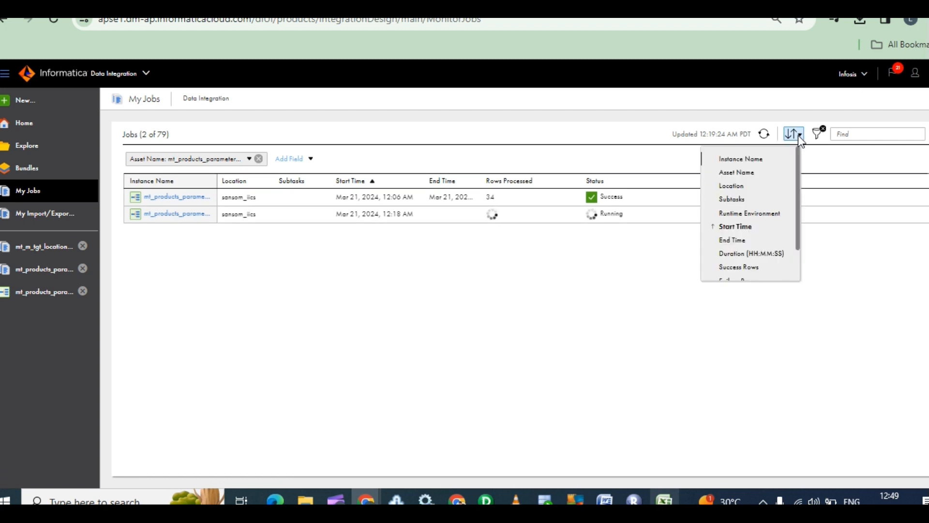
{"action": "left_click", "coordinate": [734, 241]}
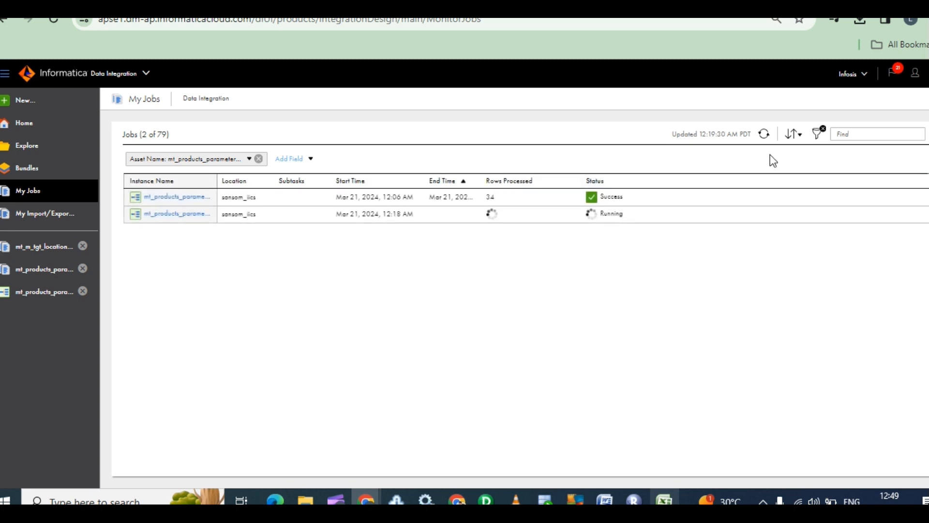
{"action": "left_click", "coordinate": [797, 135]}
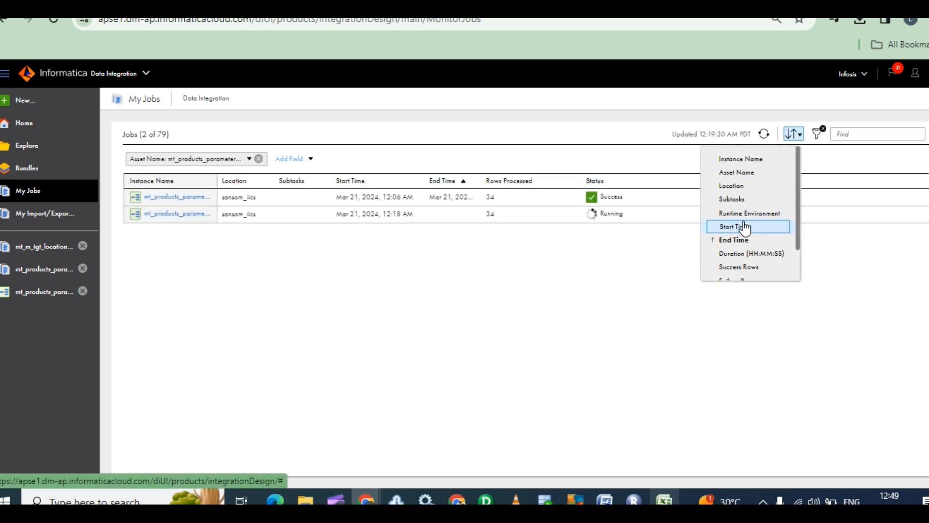
Sort the filtered jobs by instance name and examine the row counts per source and target in the mt_products_parameterization1-2 run
{"action": "left_click", "coordinate": [753, 160]}
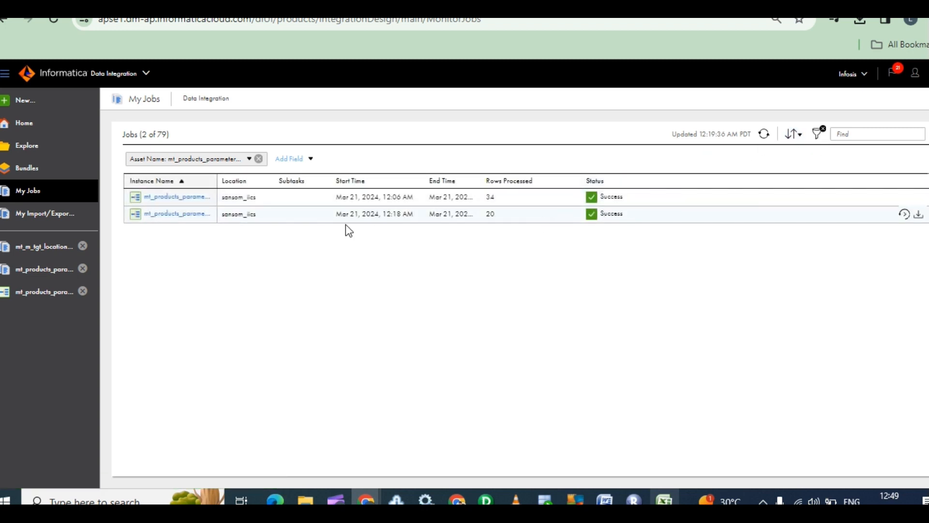
{"action": "left_click", "coordinate": [176, 213]}
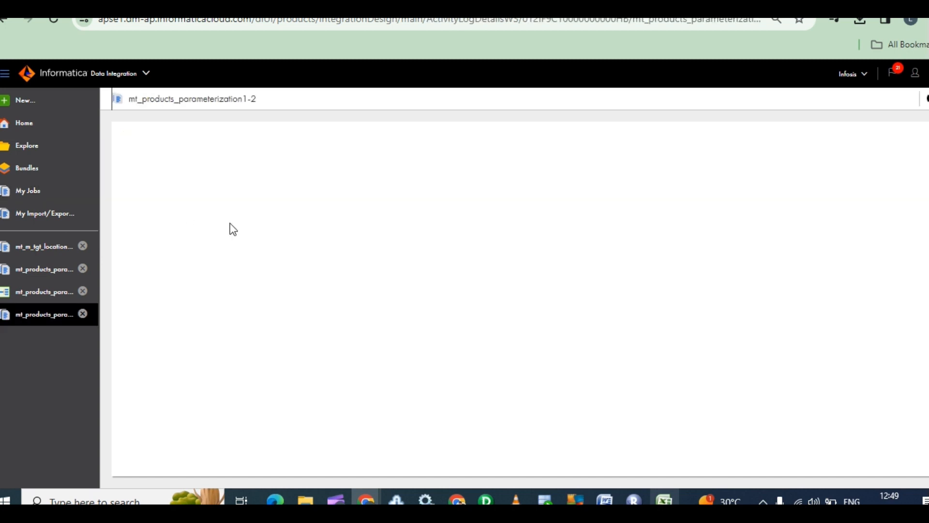
{"action": "scroll", "coordinate": [475, 287], "scroll_direction": "down", "scroll_amount": 1}
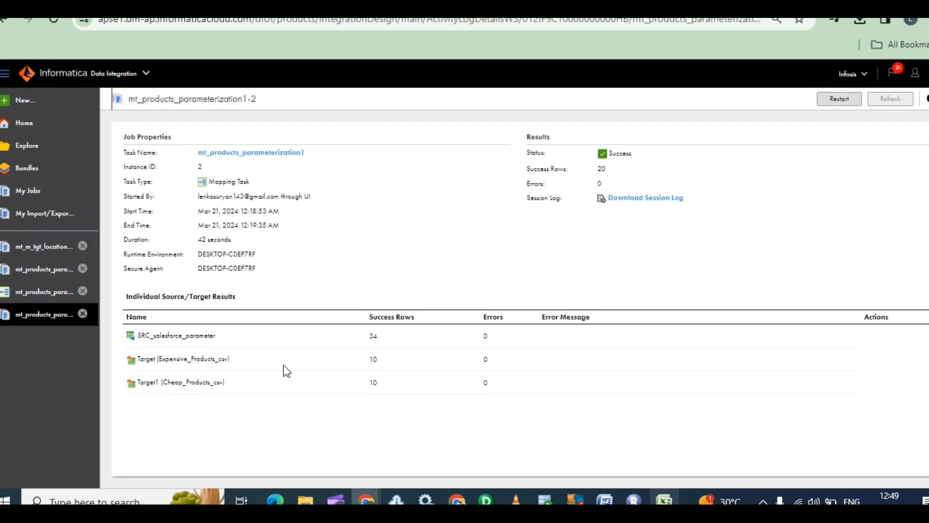
{"action": "left_click_drag", "start_coordinate": [187, 369], "coordinate": [232, 360]}
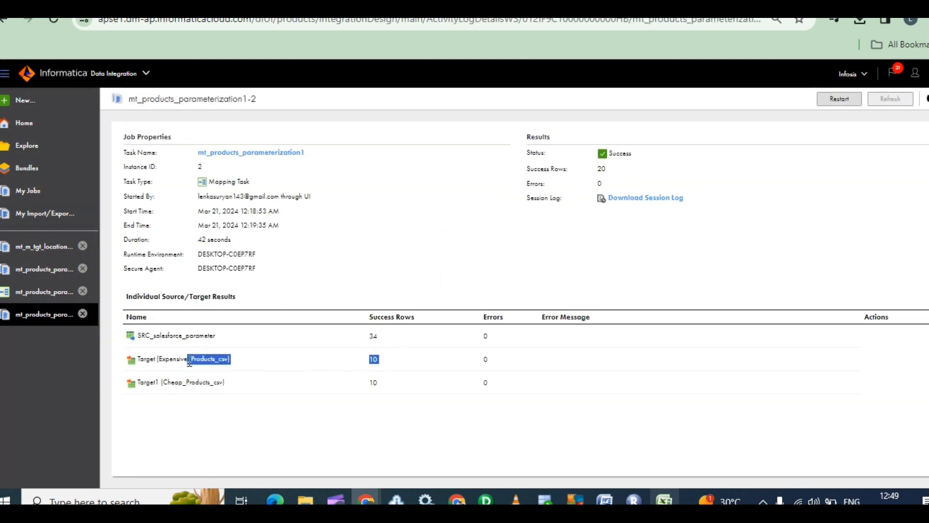
{"action": "double_click", "coordinate": [378, 381]}
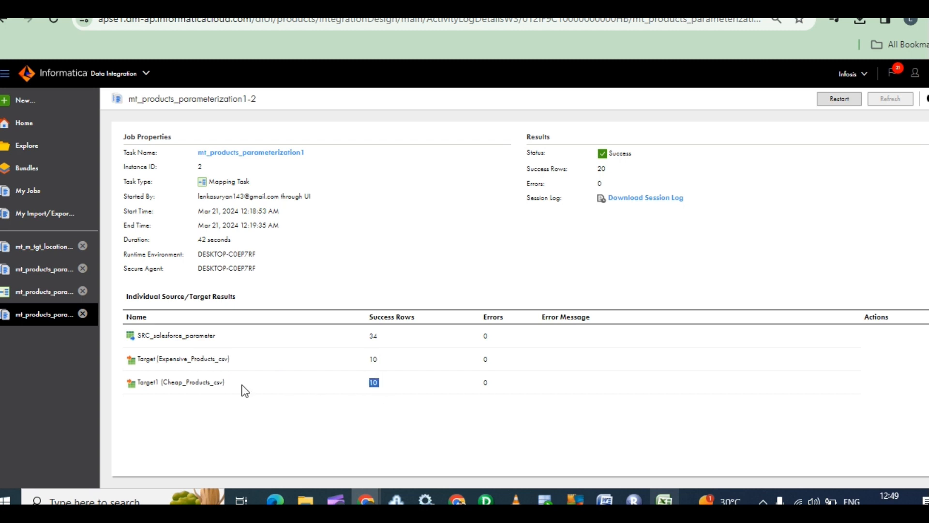
{"action": "left_click", "coordinate": [363, 406]}
Open the mt_products_parameterization1 mapping task for editing at its input parameters
{"action": "left_click", "coordinate": [260, 154]}
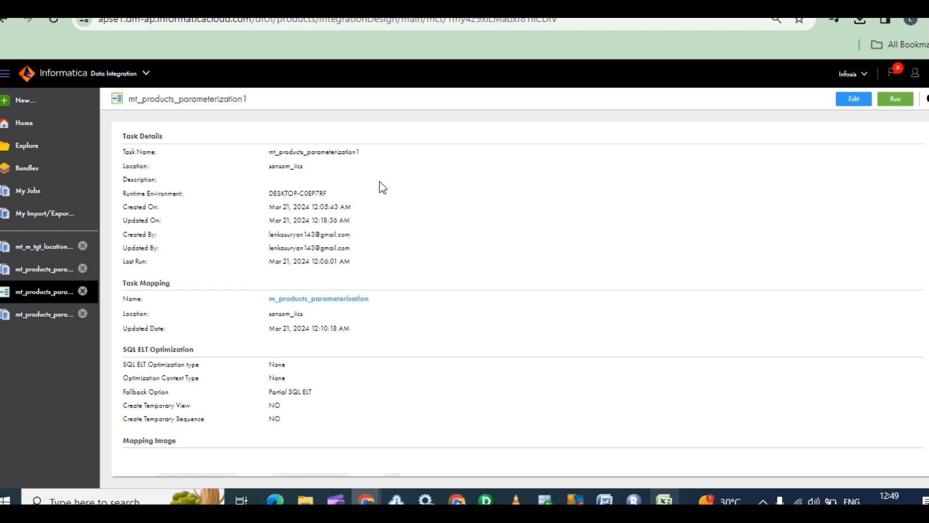
{"action": "left_click", "coordinate": [854, 99]}
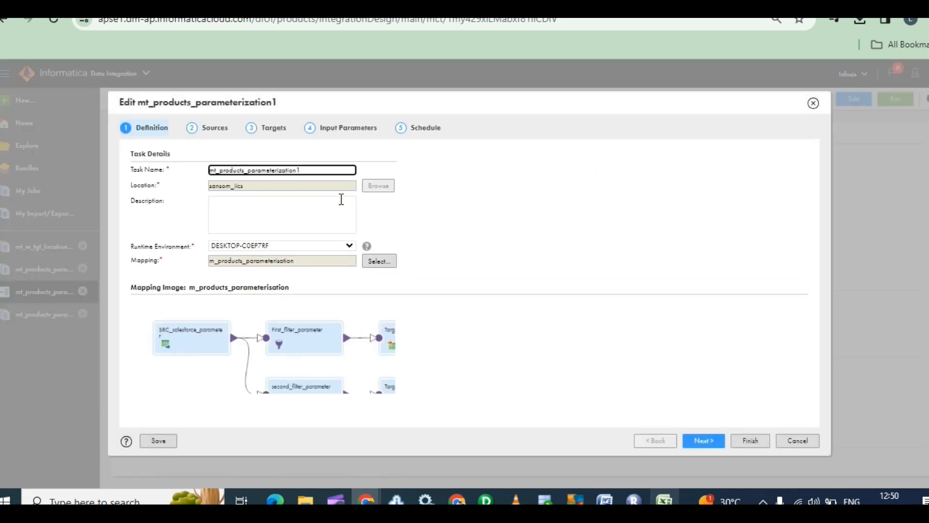
{"action": "left_click", "coordinate": [312, 129]}
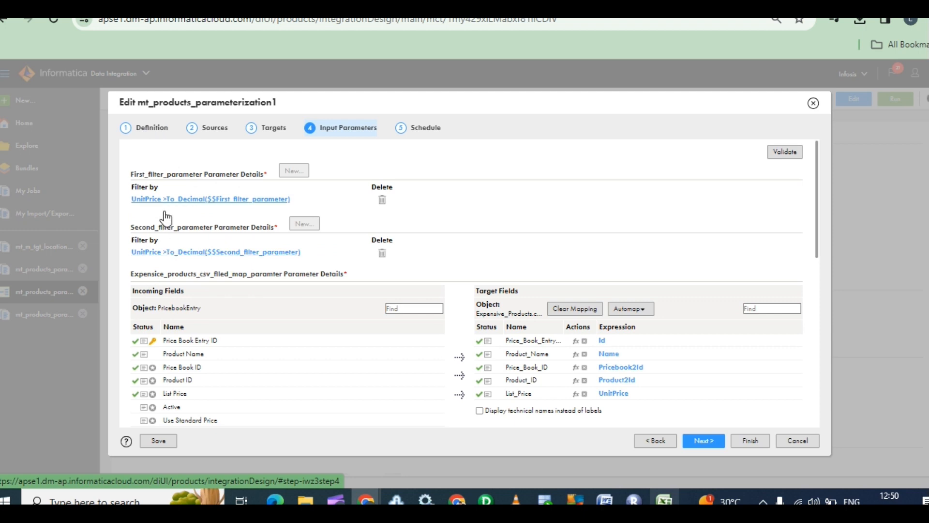
Try to change the existing second filter's expression to UnitPrice <To_Decimal($$Second_filter_parameter)
{"action": "left_click", "coordinate": [183, 252]}
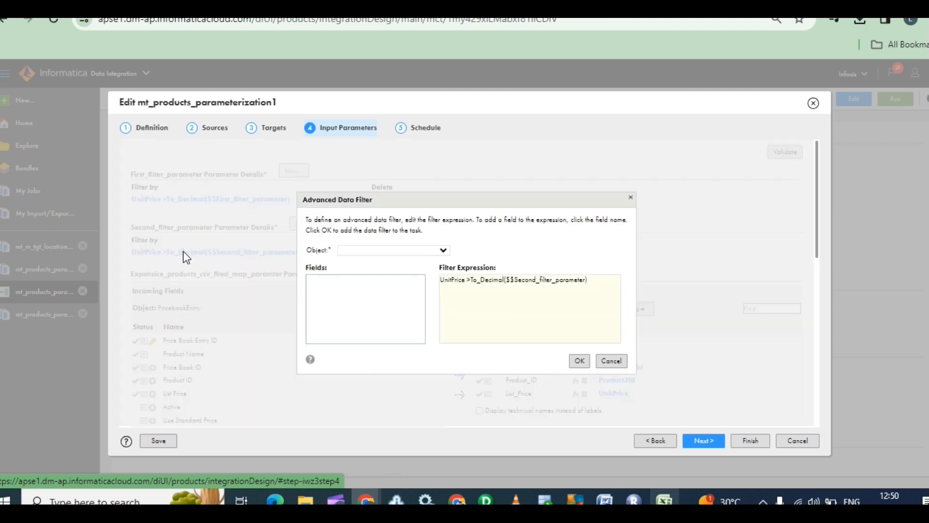
{"action": "left_click", "coordinate": [472, 278]}
{"action": "key", "text": "BackSpace"}
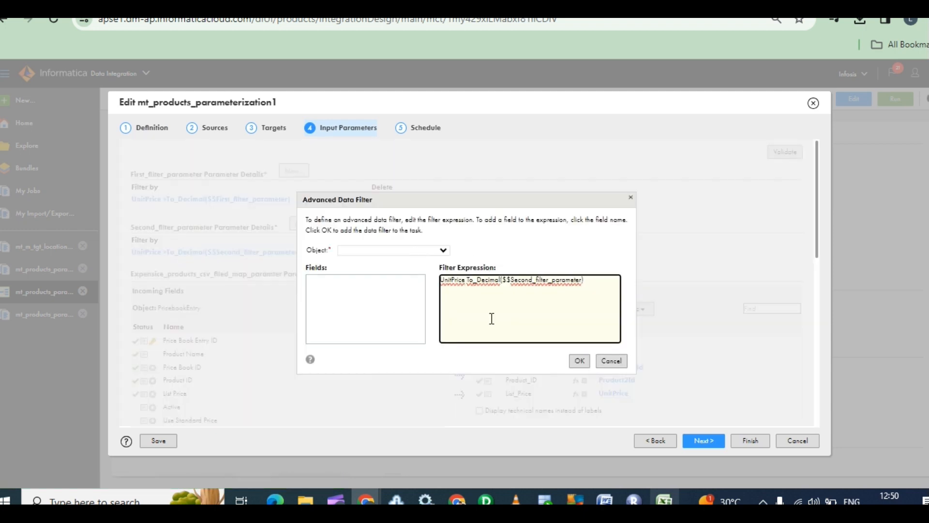
{"action": "type", "text": "<"}
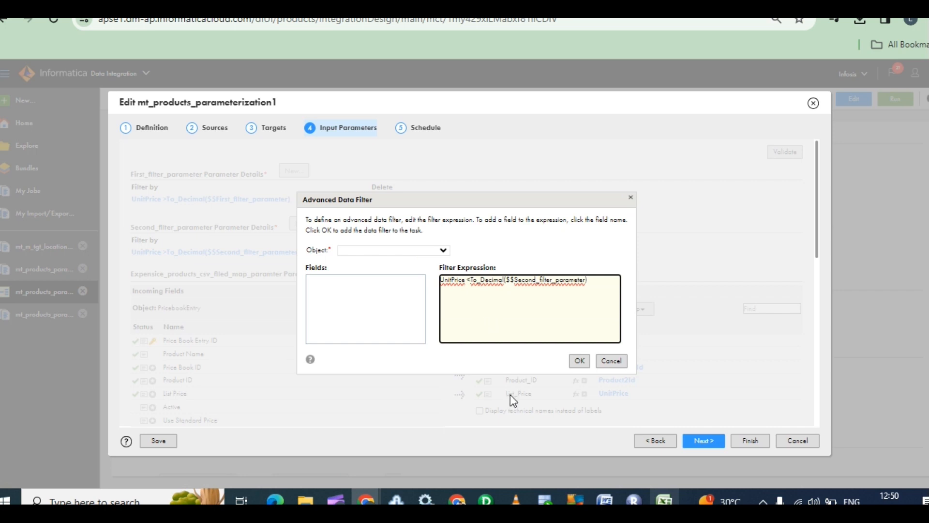
{"action": "left_click", "coordinate": [583, 361]}
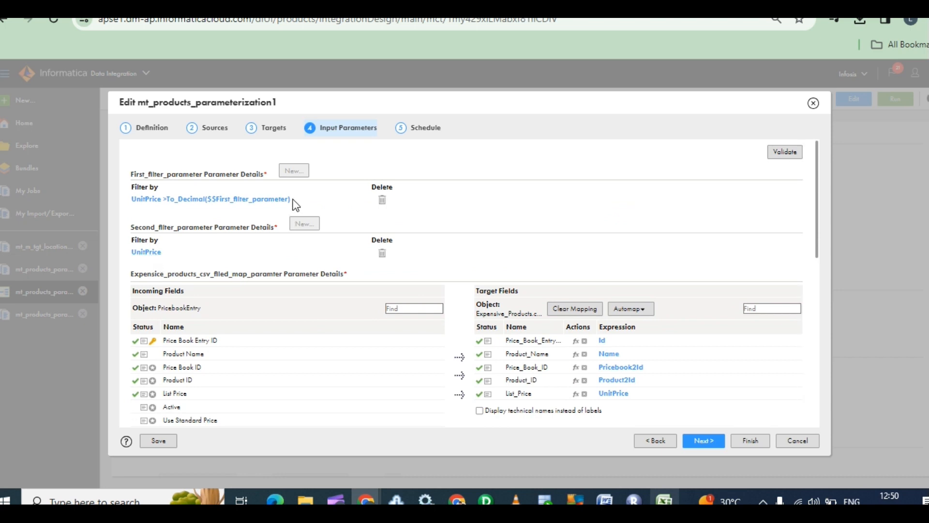
{"action": "left_click_drag", "start_coordinate": [293, 201], "coordinate": [134, 206]}
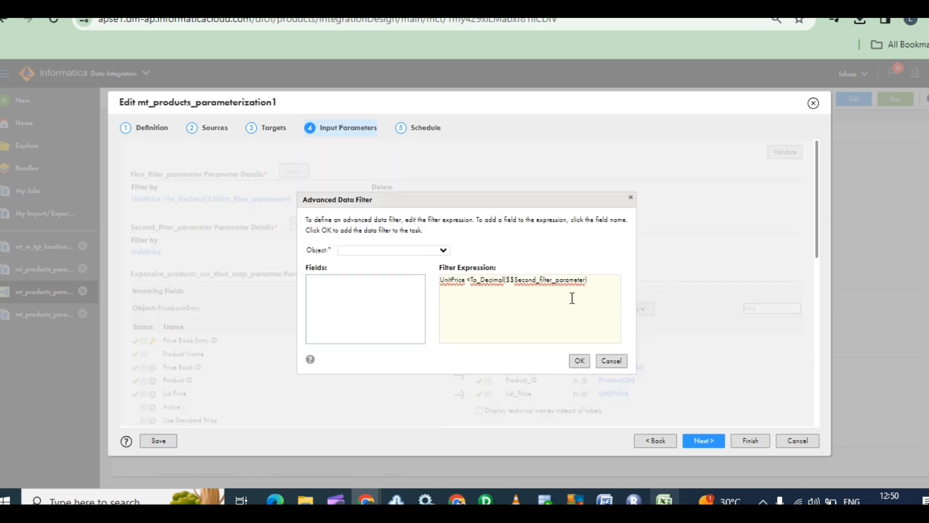
{"action": "left_click", "coordinate": [592, 283]}
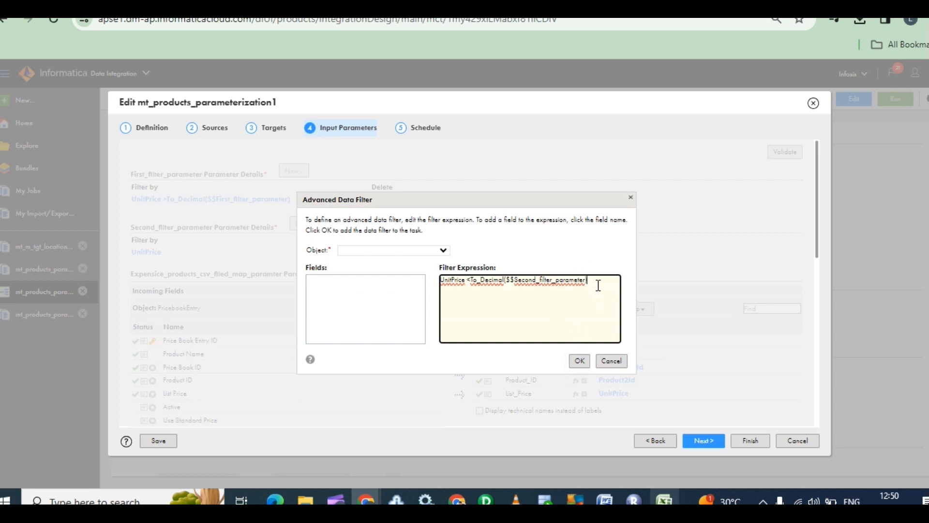
{"action": "left_click", "coordinate": [578, 361]}
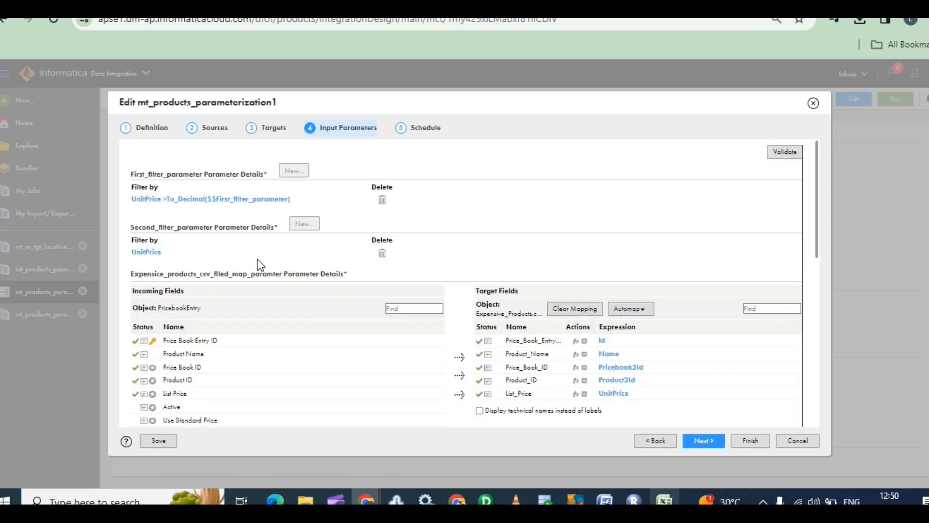
Delete the second filter parameter's condition and start a new one on List Price equals 70000, opened as an advanced filter
{"action": "left_click", "coordinate": [382, 253]}
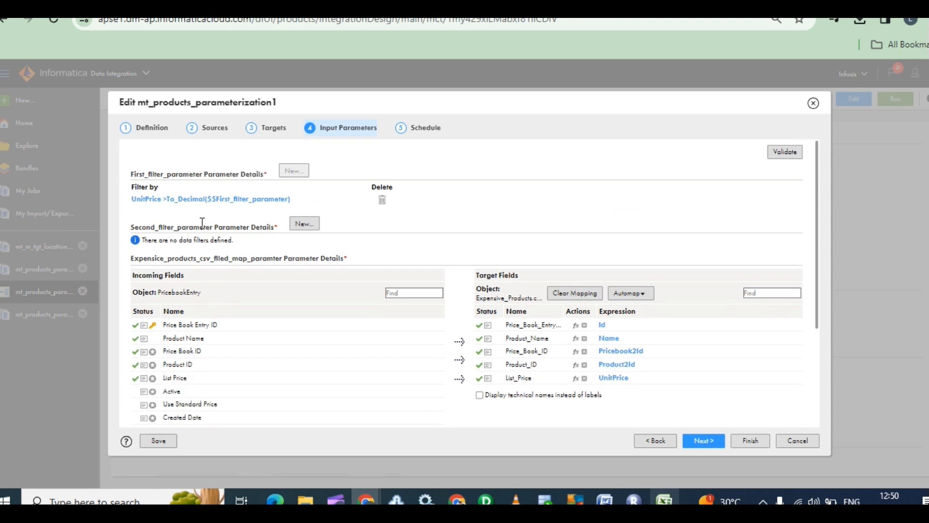
{"action": "left_click", "coordinate": [304, 223]}
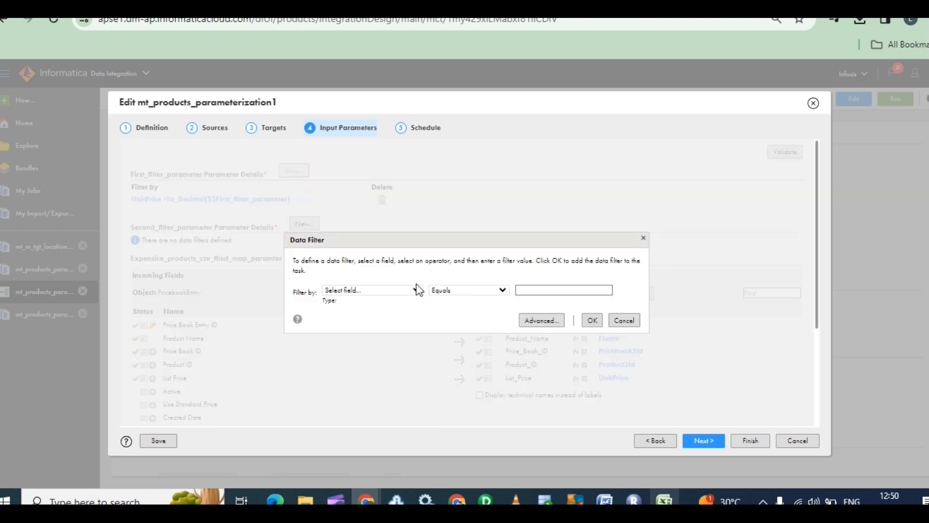
{"action": "left_click", "coordinate": [382, 292]}
{"action": "left_click", "coordinate": [340, 347]}
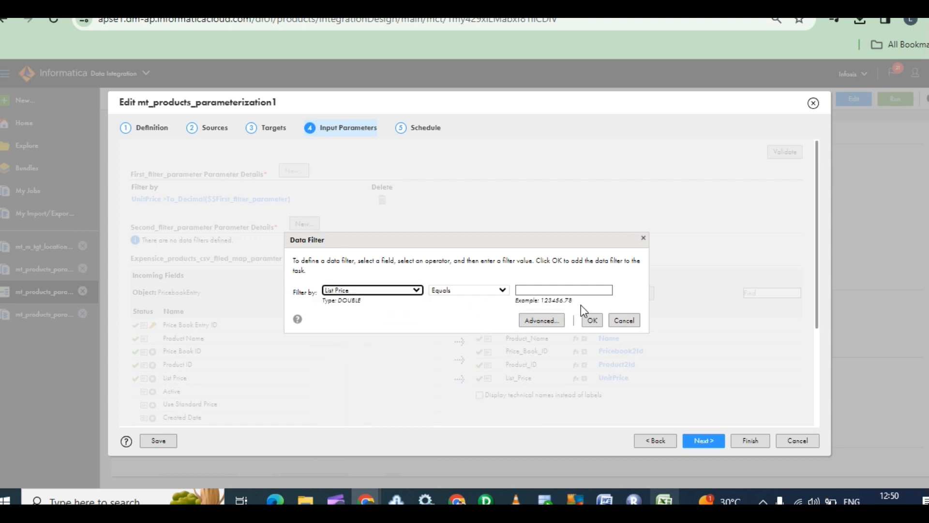
{"action": "left_click", "coordinate": [576, 290]}
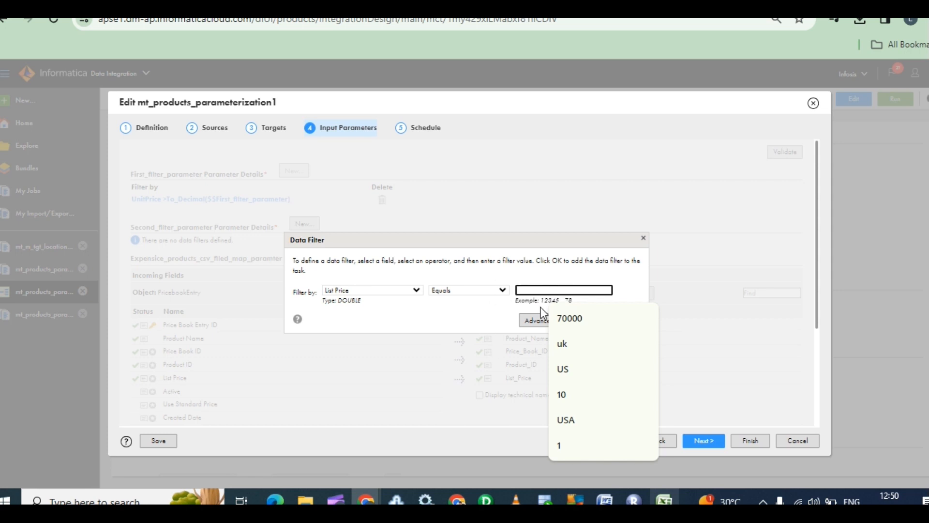
{"action": "left_click", "coordinate": [586, 318]}
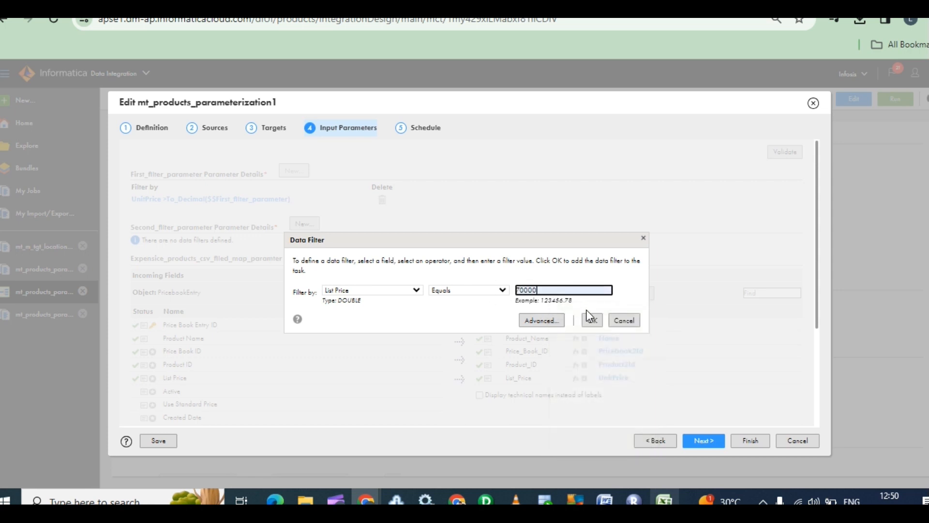
{"action": "left_click", "coordinate": [521, 320]}
Replace the advanced filter expression with UnitPrice >To_Decimal($$Second_filter_parameter)
{"action": "left_click_drag", "start_coordinate": [512, 296], "coordinate": [361, 281]}
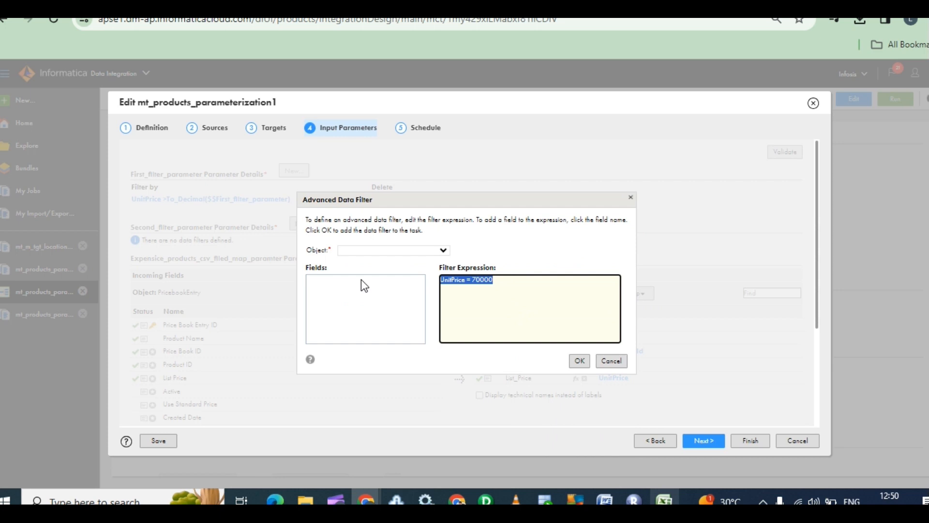
{"action": "type", "text": "UnitPrice >To_Decimal($$First_filter_parameter)"}
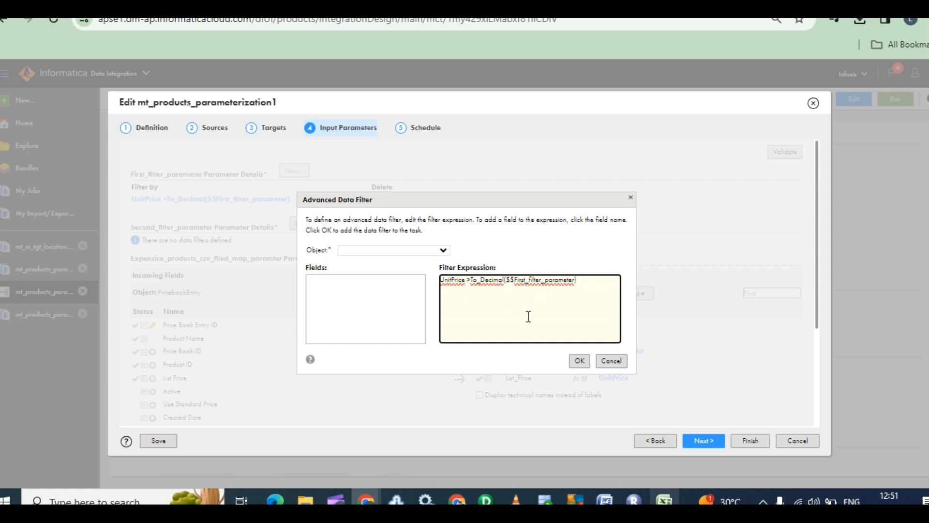
{"action": "key", "text": "BackSpace"}
{"action": "key", "text": "BackSpace"}
{"action": "key", "text": "BackSpace"}
{"action": "key", "text": "BackSpace"}
{"action": "key", "text": "BackSpace"}
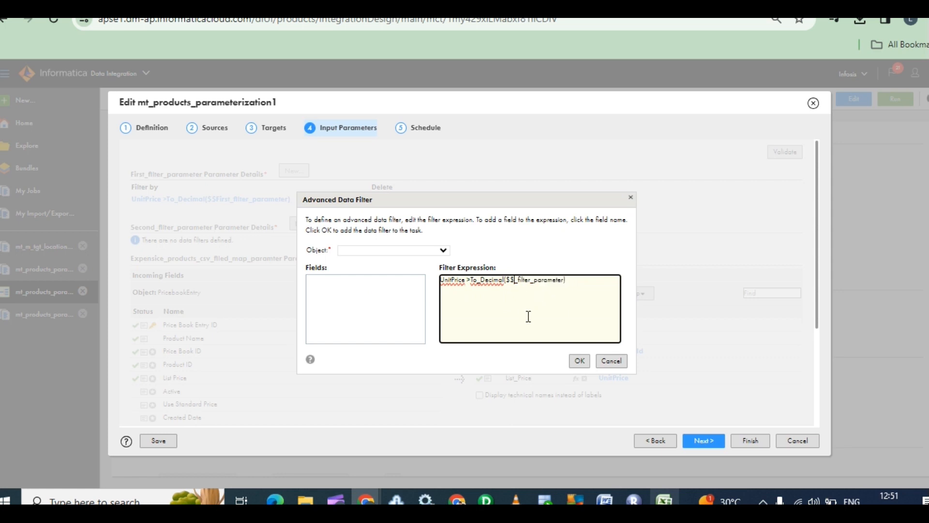
{"action": "type", "text": "Second"}
Change the comparison operator in the second filter's expression to < and apply the filter
{"action": "key", "text": "Left"}
{"action": "key", "text": "Left"}
{"action": "key", "text": "Left"}
{"action": "key", "text": "Left"}
{"action": "key", "text": "Left"}
{"action": "key", "text": "Left"}
{"action": "key", "text": "Left"}
{"action": "key", "text": "Left"}
{"action": "key", "text": "Left"}
{"action": "key", "text": "Left"}
{"action": "key", "text": "Left"}
{"action": "key", "text": "Left"}
{"action": "key", "text": "Left"}
{"action": "key", "text": "Left"}
{"action": "key", "text": "Left"}
{"action": "key", "text": "Left"}
{"action": "key", "text": "Left"}
{"action": "key", "text": "Left"}
{"action": "key", "text": "Left"}
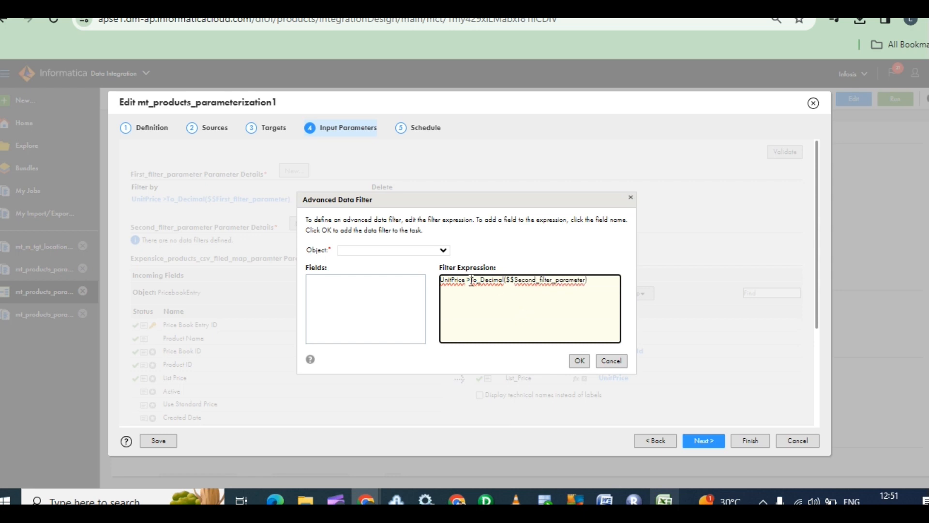
{"action": "key", "text": "BackSpace"}
{"action": "type", "text": "<"}
{"action": "left_click", "coordinate": [583, 362]}
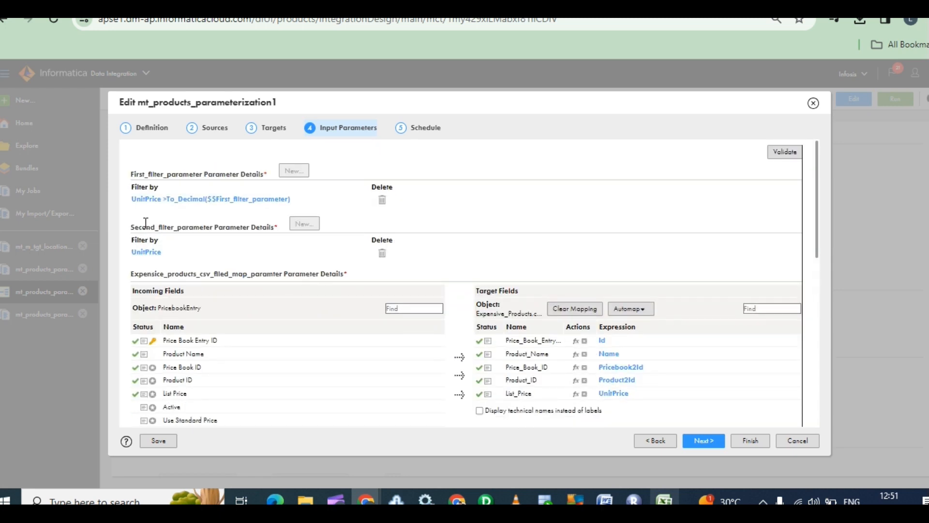
Check the second filter parameter's stored expression and the task's schedule settings
{"action": "left_click", "coordinate": [147, 252]}
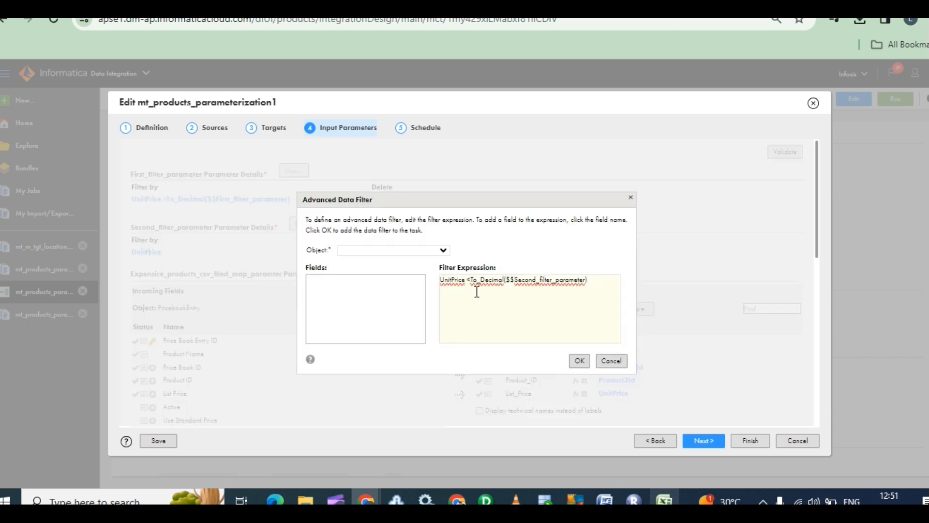
{"action": "left_click", "coordinate": [579, 361]}
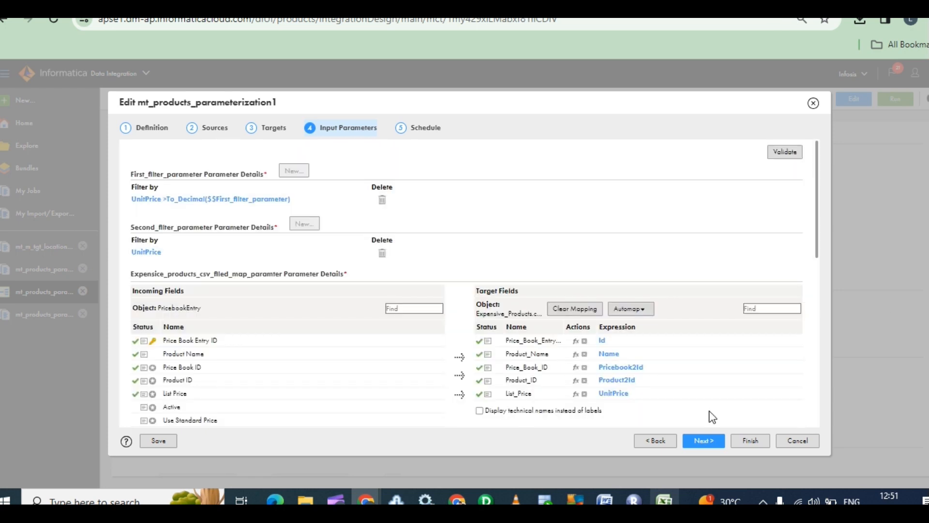
{"action": "left_click", "coordinate": [707, 437]}
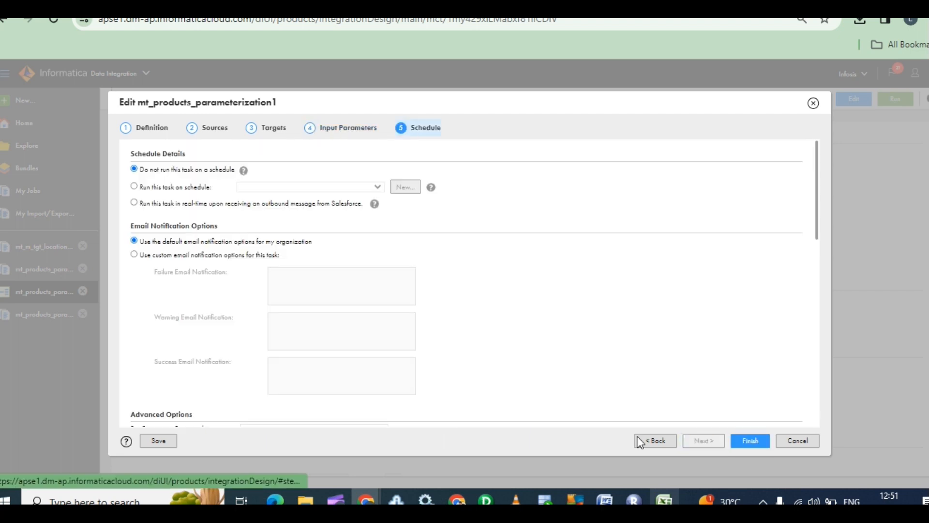
{"action": "left_click", "coordinate": [639, 442]}
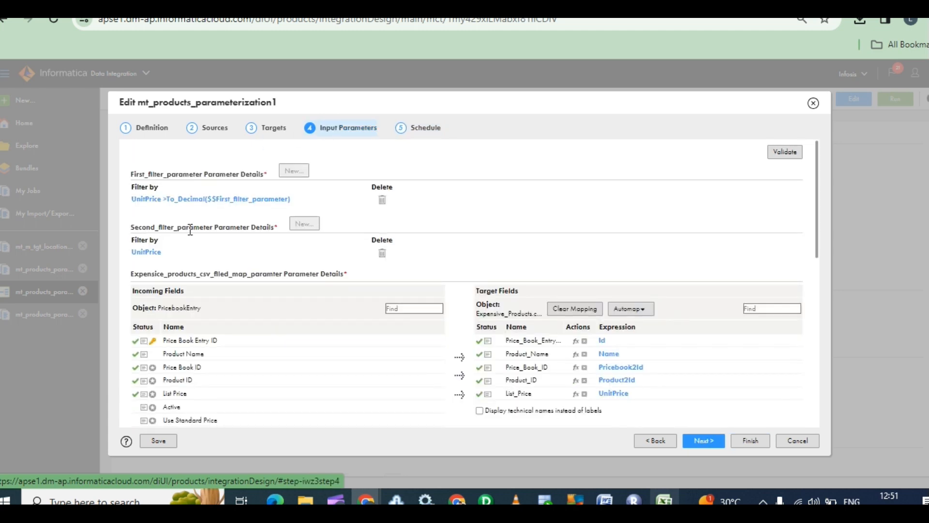
{"action": "left_click", "coordinate": [143, 252]}
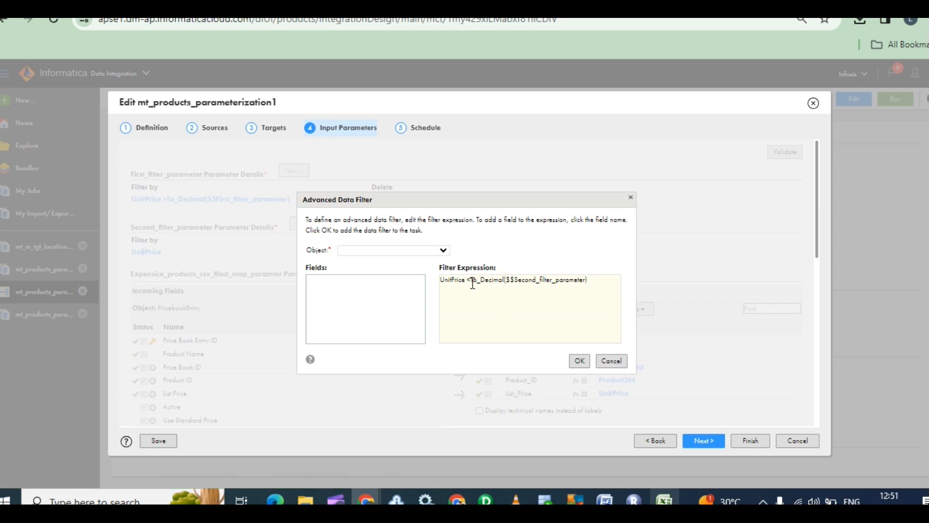
{"action": "left_click", "coordinate": [580, 362]}
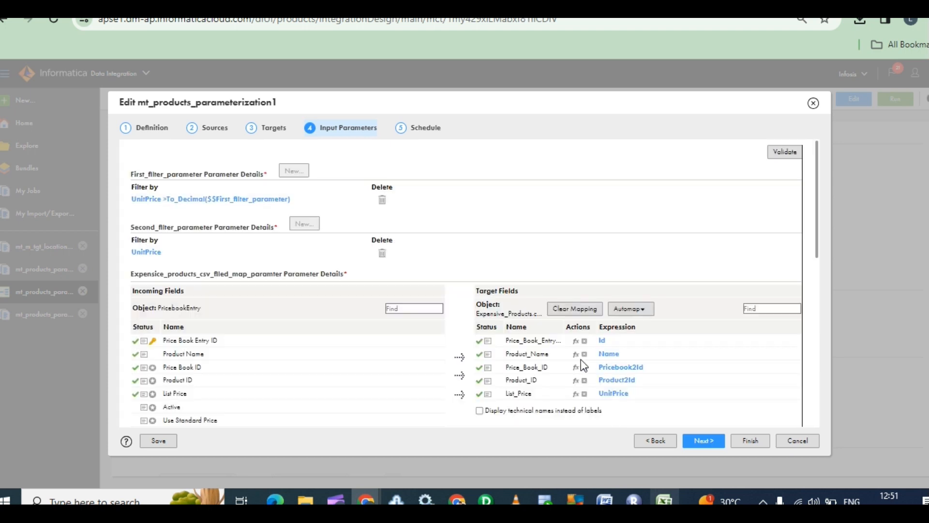
Save the edited mapping task, review its parameter values, and run it
{"action": "left_click", "coordinate": [755, 441]}
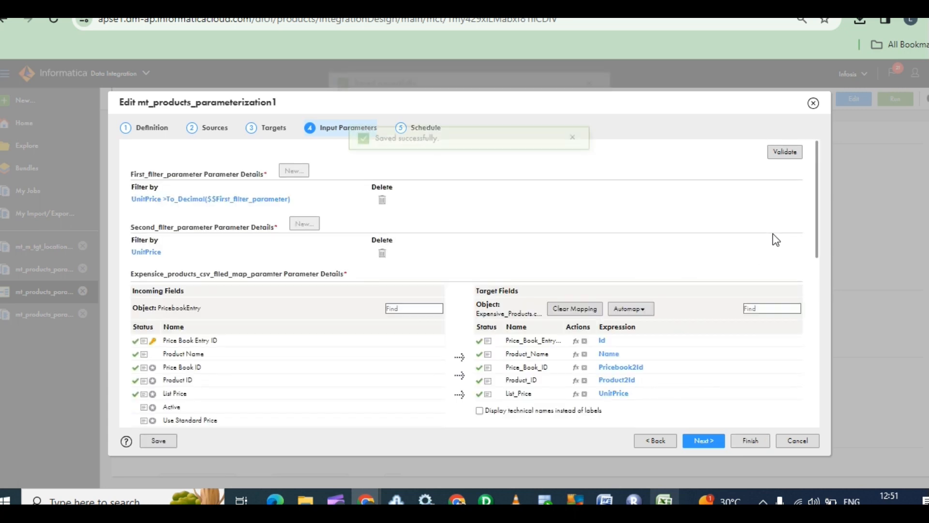
{"action": "left_click", "coordinate": [786, 156]}
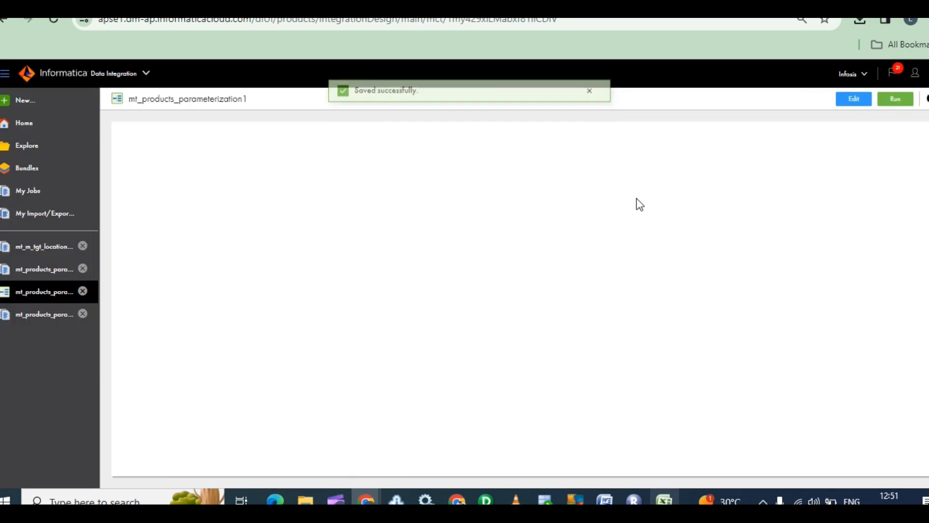
{"action": "scroll", "coordinate": [665, 257], "scroll_direction": "down", "scroll_amount": 10}
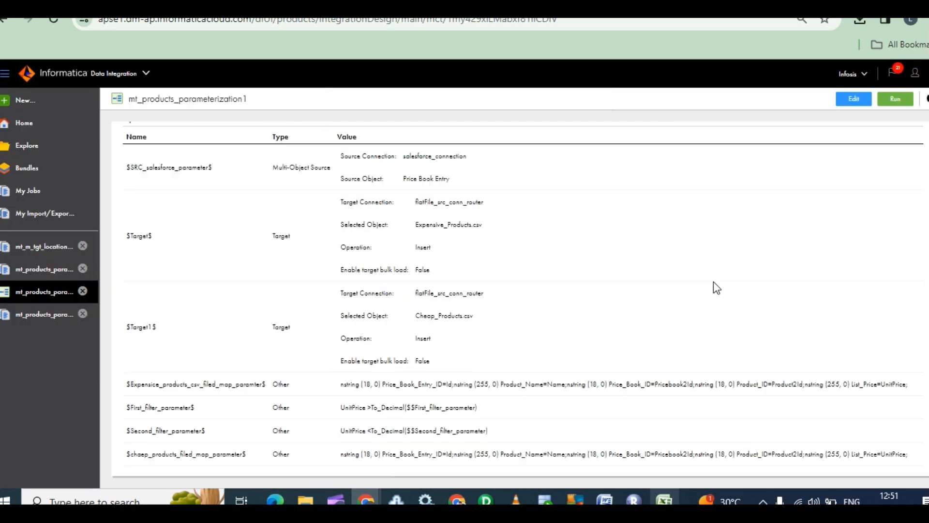
{"action": "left_click", "coordinate": [896, 99]}
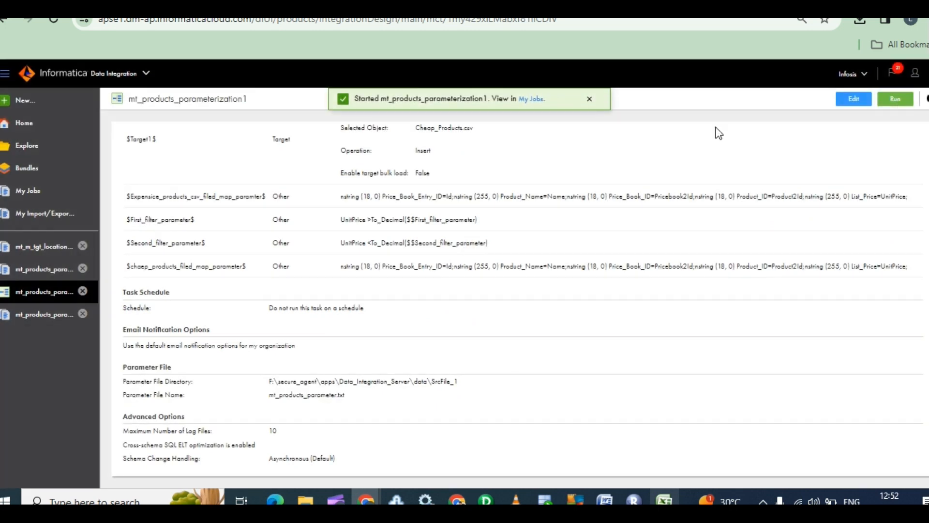
Open the job list for the started mt_products_parameterization1 task and sort it by instance name in descending order
{"action": "left_click", "coordinate": [532, 100]}
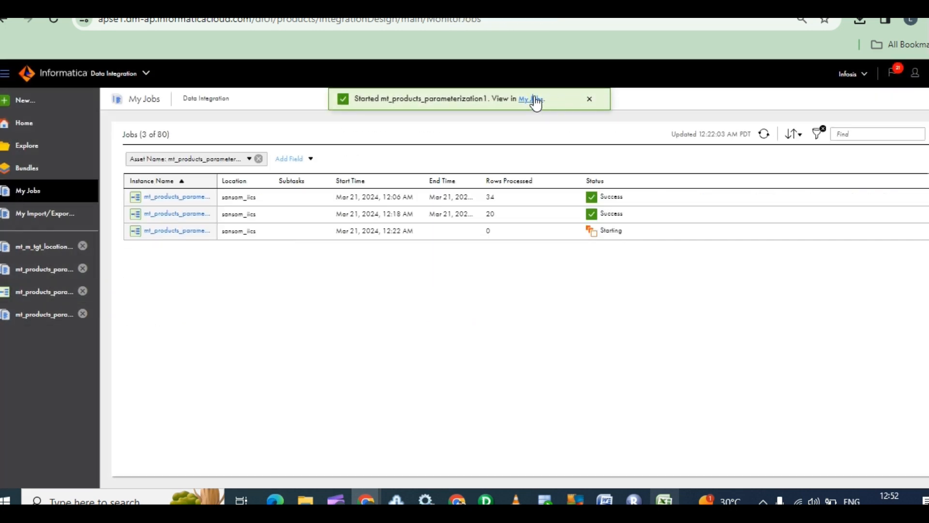
{"action": "left_click", "coordinate": [792, 136]}
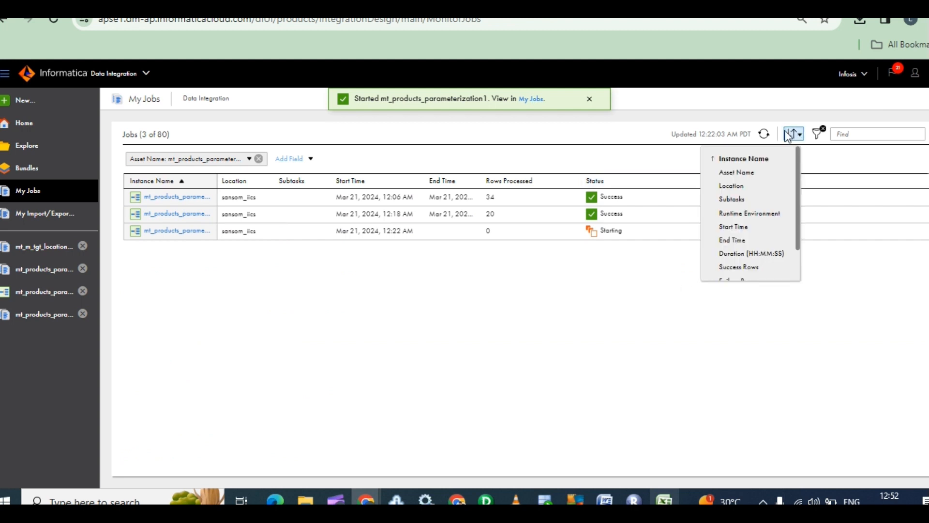
{"action": "left_click", "coordinate": [745, 159]}
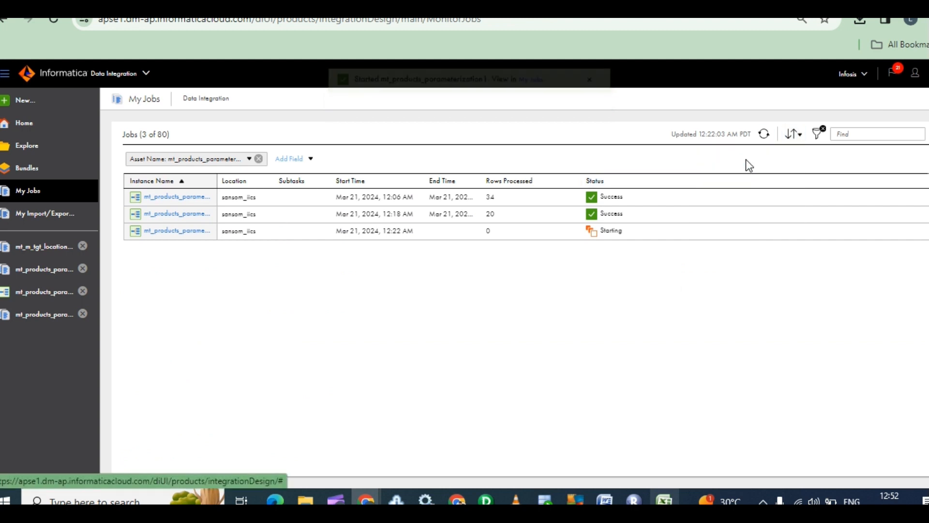
Refresh the job list repeatedly until the newest mt_products_parameterization1 run finishes
{"action": "left_click", "coordinate": [765, 135]}
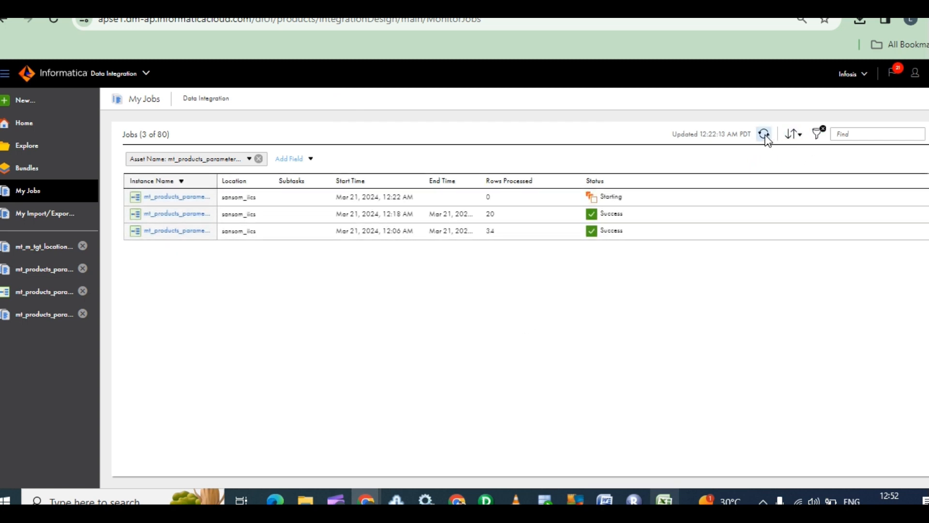
{"action": "left_click", "coordinate": [764, 136]}
{"action": "left_click", "coordinate": [763, 135]}
{"action": "left_click", "coordinate": [764, 135]}
{"action": "left_click", "coordinate": [765, 135]}
{"action": "left_click", "coordinate": [764, 135]}
{"action": "left_click", "coordinate": [763, 135]}
{"action": "left_click", "coordinate": [763, 137]}
{"action": "left_click", "coordinate": [763, 136]}
{"action": "left_click", "coordinate": [764, 136]}
{"action": "left_click", "coordinate": [764, 136]}
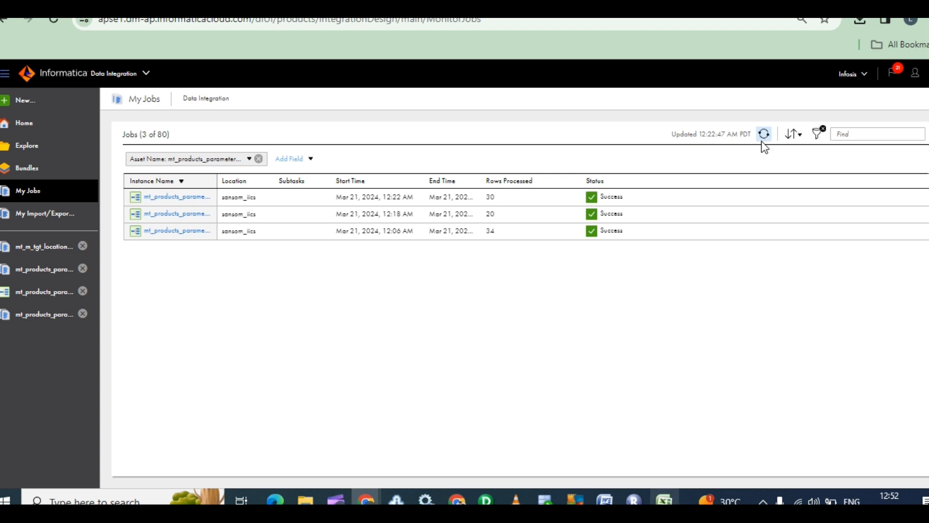
Open the newest run's details and check the success rows for the Expensive_Products and Cheap_Products targets
{"action": "left_click", "coordinate": [193, 197]}
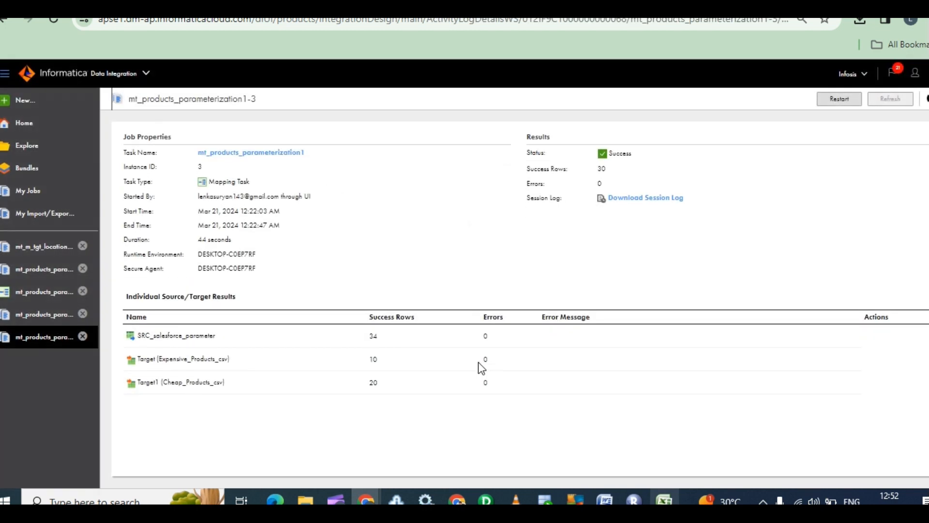
{"action": "left_click_drag", "start_coordinate": [380, 360], "coordinate": [199, 355]}
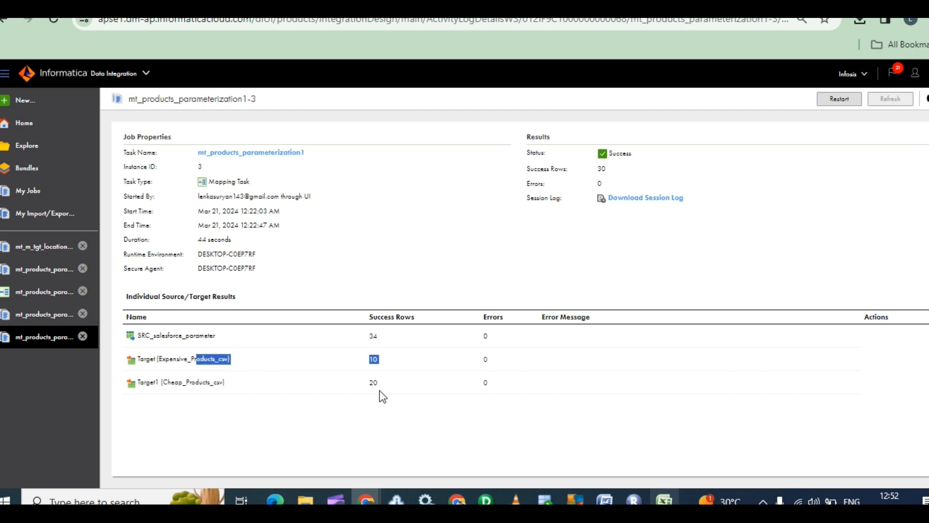
{"action": "left_click_drag", "start_coordinate": [397, 385], "coordinate": [173, 360]}
{"action": "left_click", "coordinate": [380, 417]}
{"action": "left_click_drag", "start_coordinate": [375, 359], "coordinate": [285, 358]}
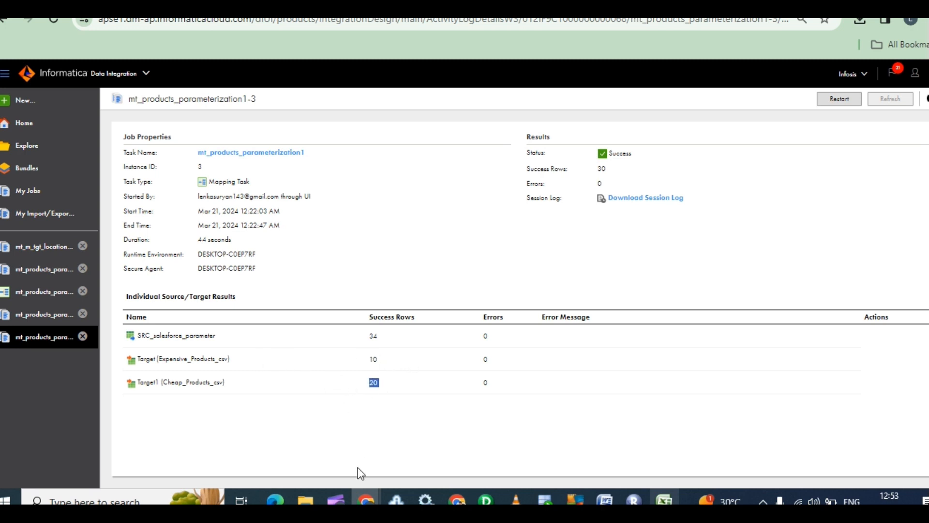
Switch to the SrcFile_1 folder in File Explorer and open Cheap_Products in Notepad++
{"action": "mouse_move", "coordinate": [305, 500]}
{"action": "left_click", "coordinate": [242, 434]}
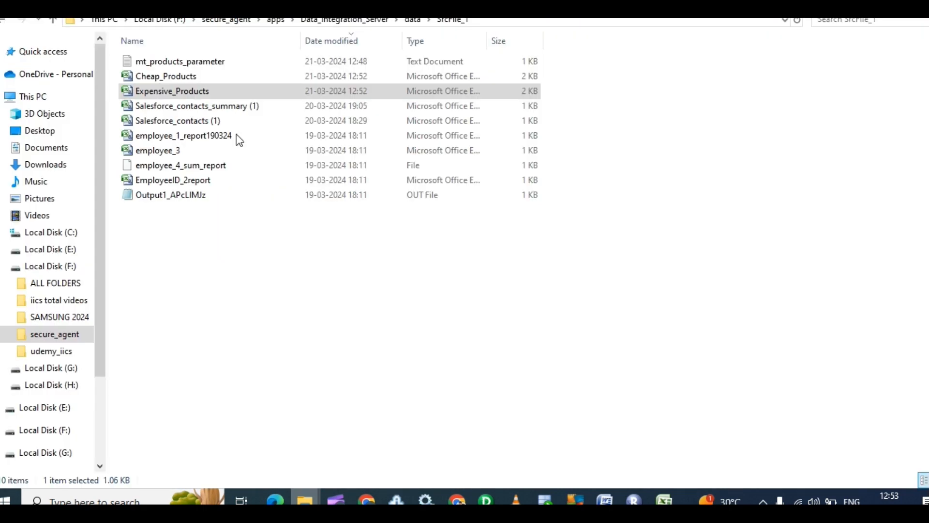
{"action": "double_click", "coordinate": [183, 77]}
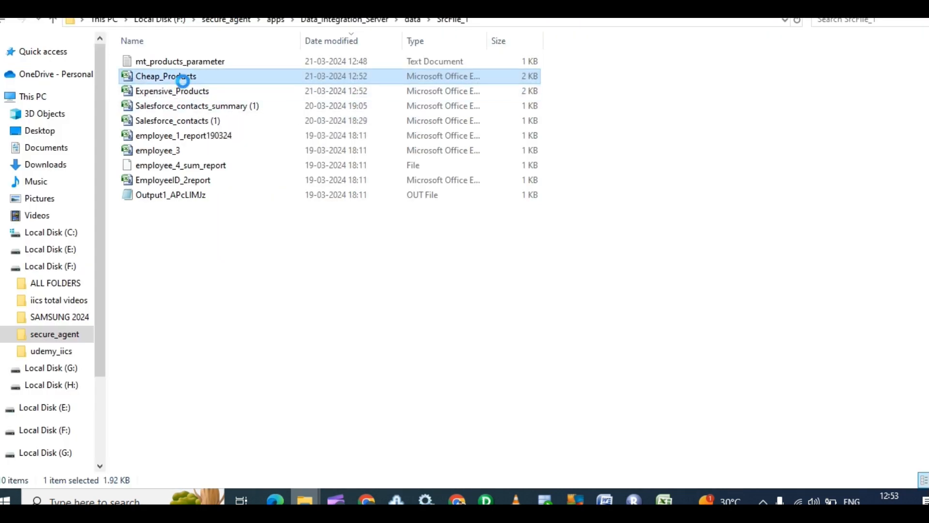
{"action": "right_click", "coordinate": [183, 77]}
{"action": "left_click", "coordinate": [54, 184]}
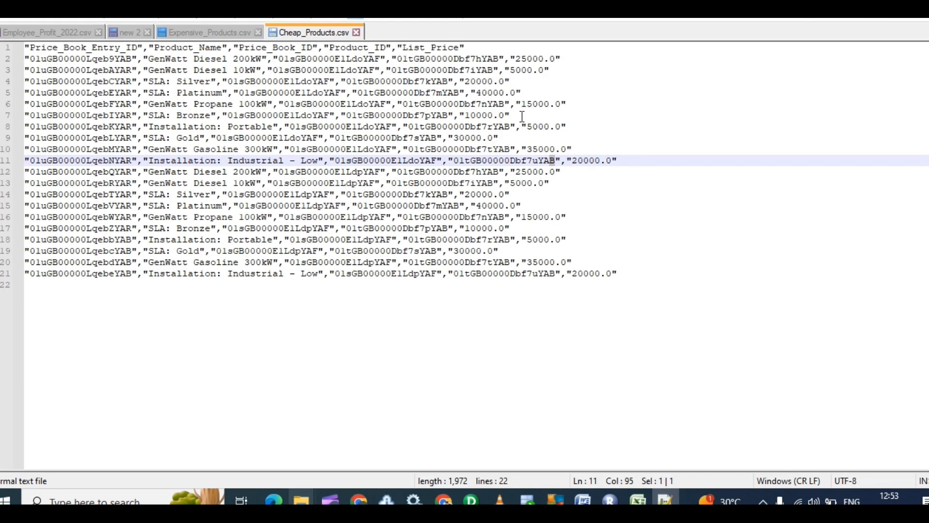
Examine the List_Price values in Cheap_Products.csv and return to the SrcFile_1 folder
{"action": "left_click_drag", "start_coordinate": [517, 58], "coordinate": [619, 80]}
{"action": "left_click", "coordinate": [646, 273]}
{"action": "left_click", "coordinate": [621, 85]}
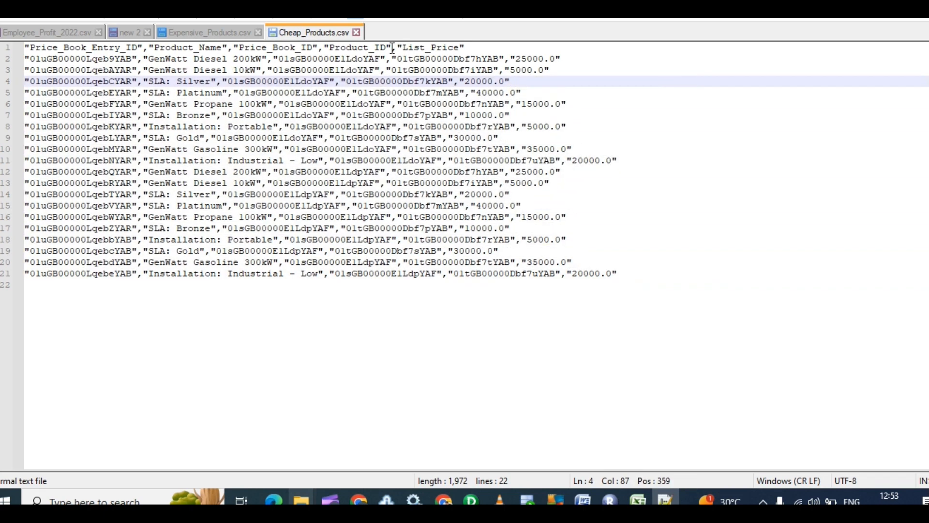
{"action": "left_click_drag", "start_coordinate": [392, 47], "coordinate": [556, 46]}
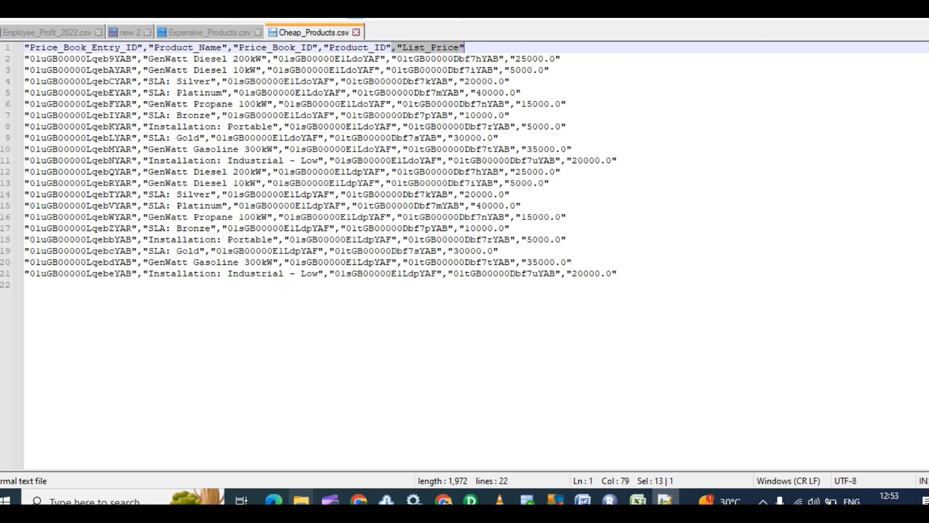
{"action": "left_click", "coordinate": [926, 4]}
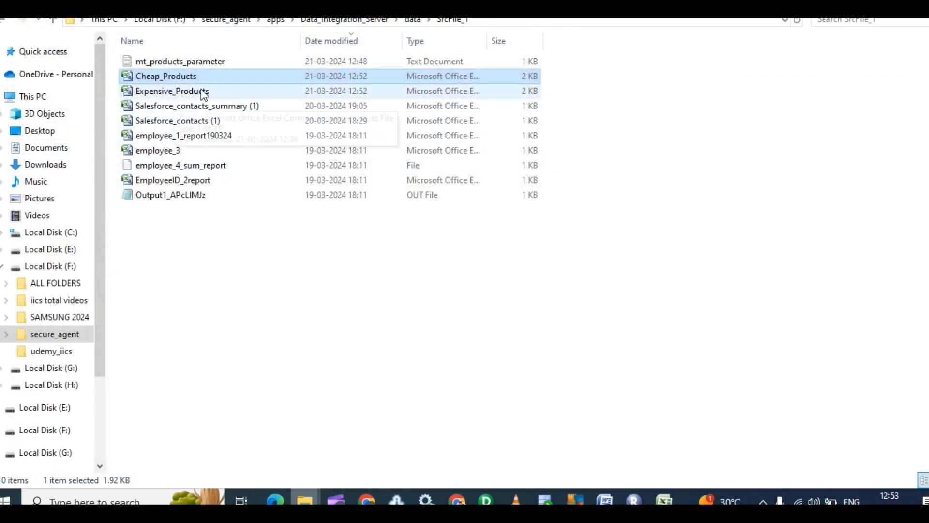
Move the Expensive_Products file to OneDrive
{"action": "left_click", "coordinate": [215, 91]}
{"action": "right_click", "coordinate": [215, 91]}
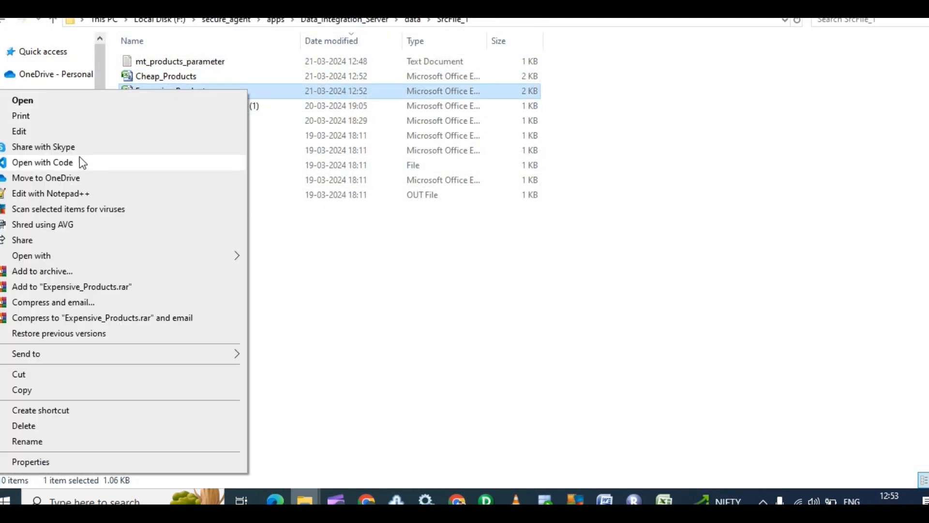
{"action": "left_click", "coordinate": [49, 190]}
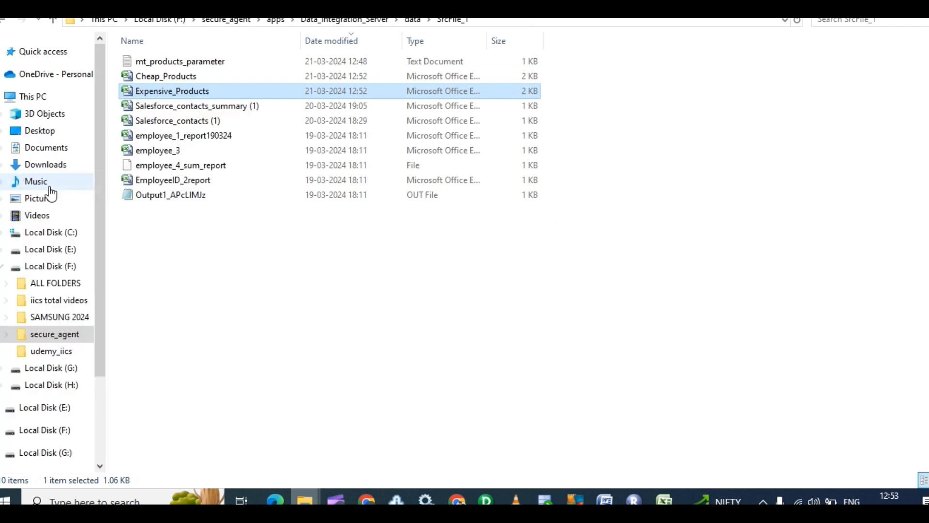
Go to the OneDrive - Personal folder and cut the Expensive_Products file from it
{"action": "left_click", "coordinate": [59, 83]}
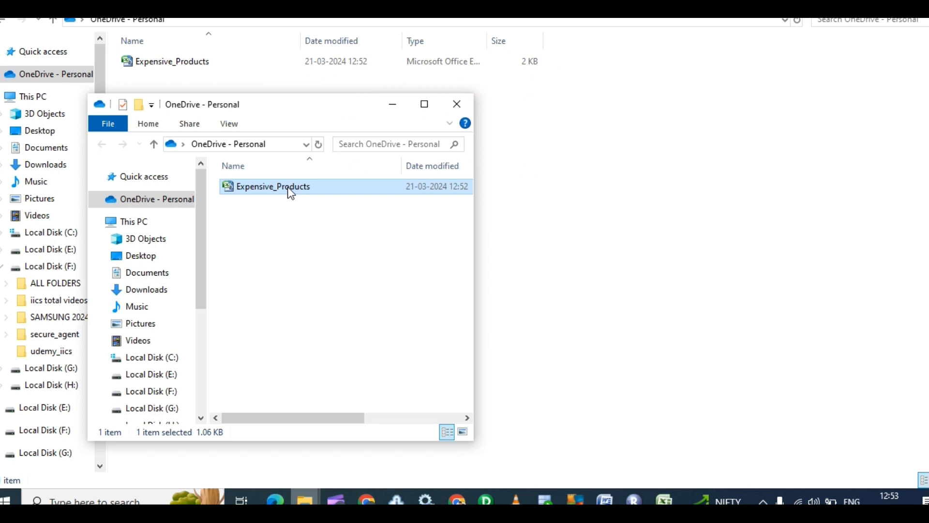
{"action": "left_click", "coordinate": [291, 193]}
{"action": "right_click", "coordinate": [288, 187]}
{"action": "left_click", "coordinate": [353, 240]}
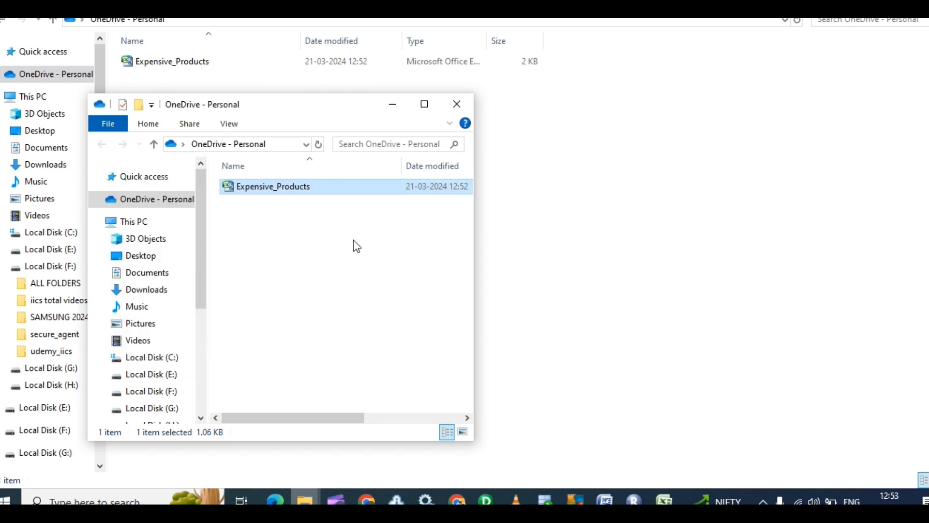
{"action": "right_click", "coordinate": [317, 191]}
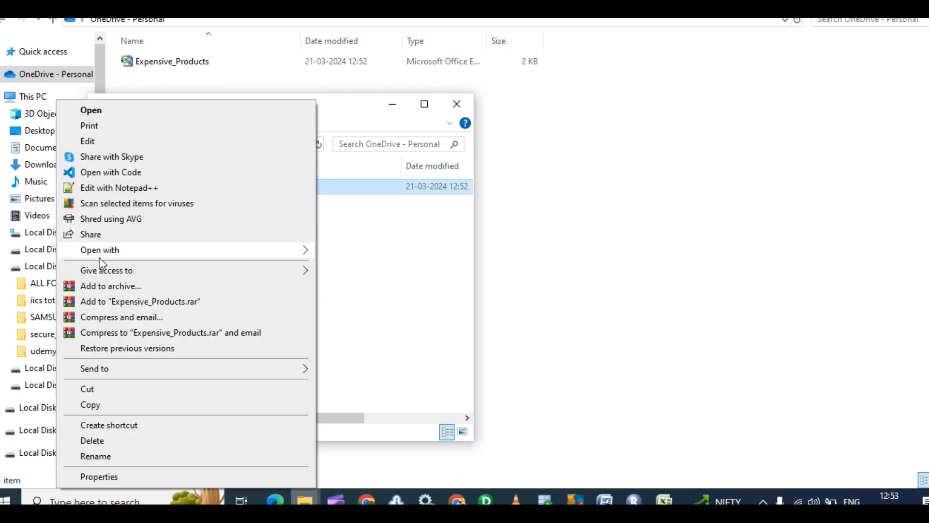
{"action": "left_click", "coordinate": [93, 390]}
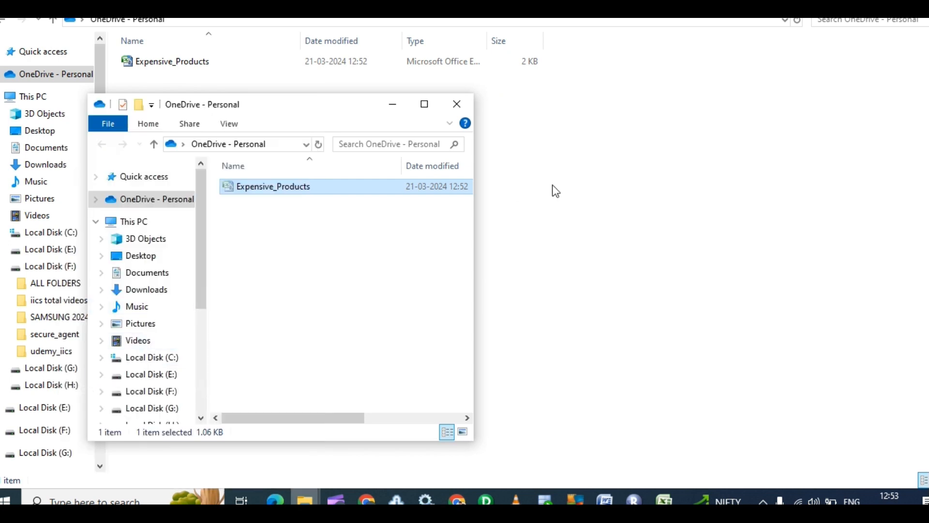
{"action": "left_click", "coordinate": [555, 191]}
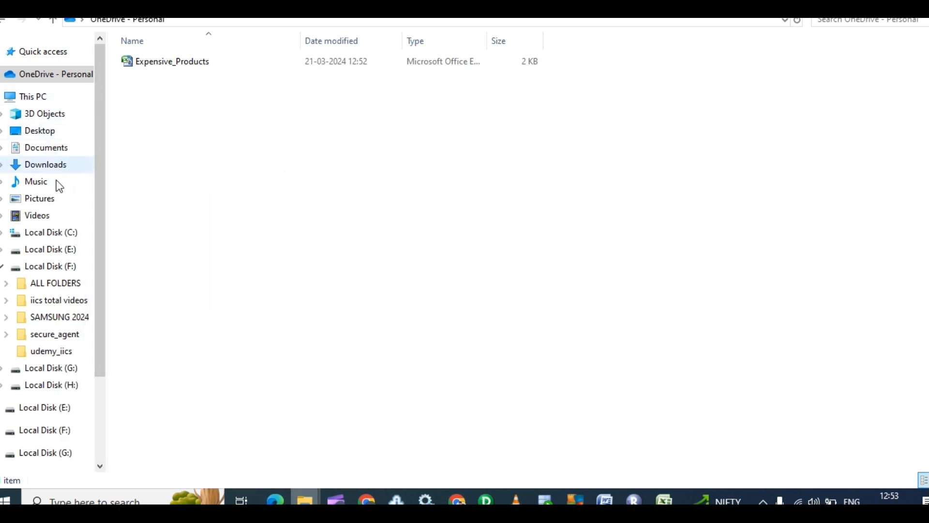
{"action": "left_click", "coordinate": [159, 65]}
{"action": "right_click", "coordinate": [158, 62]}
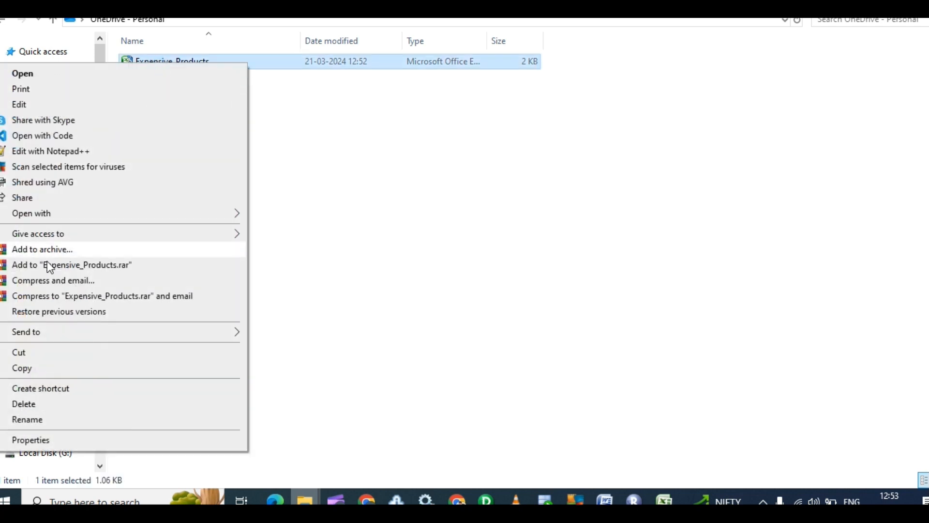
{"action": "left_click", "coordinate": [33, 353]}
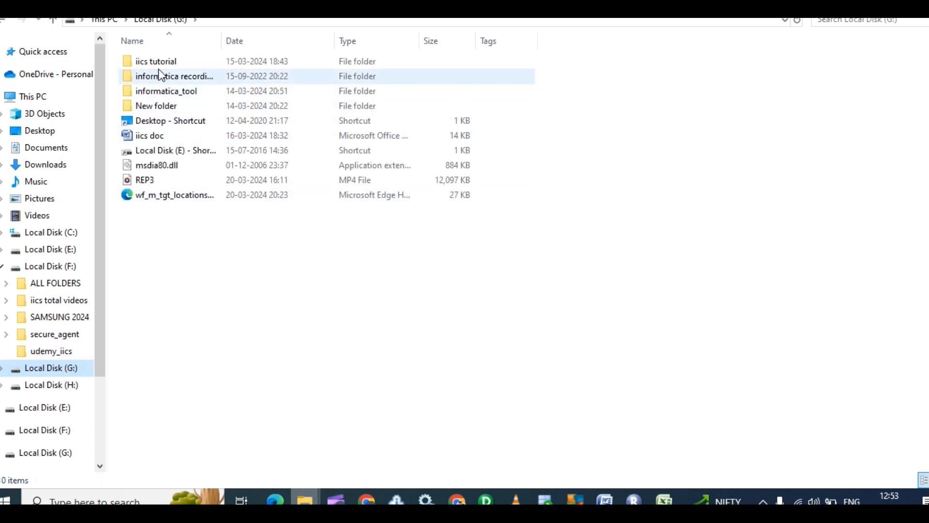
Go back to secure_agent\apps\Data_Integration_Server\data\SrcFile_1 on drive F and paste the Expensive_Products file there
{"action": "left_click", "coordinate": [69, 270]}
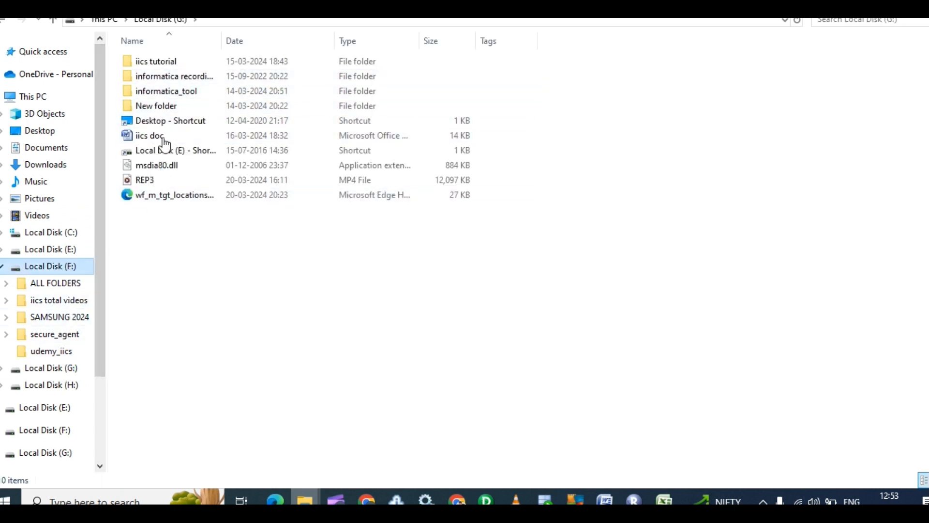
{"action": "left_click", "coordinate": [168, 111]}
{"action": "double_click", "coordinate": [168, 111]}
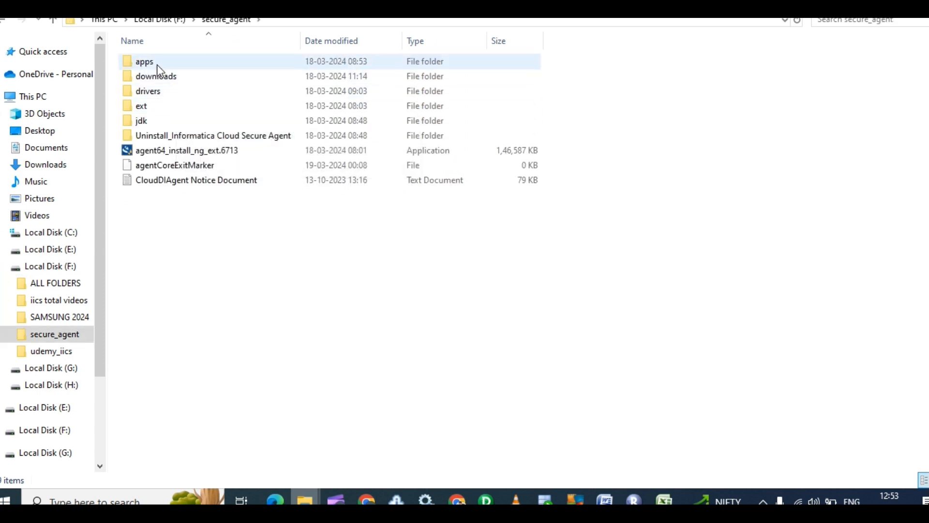
{"action": "double_click", "coordinate": [157, 65]}
{"action": "double_click", "coordinate": [183, 106]}
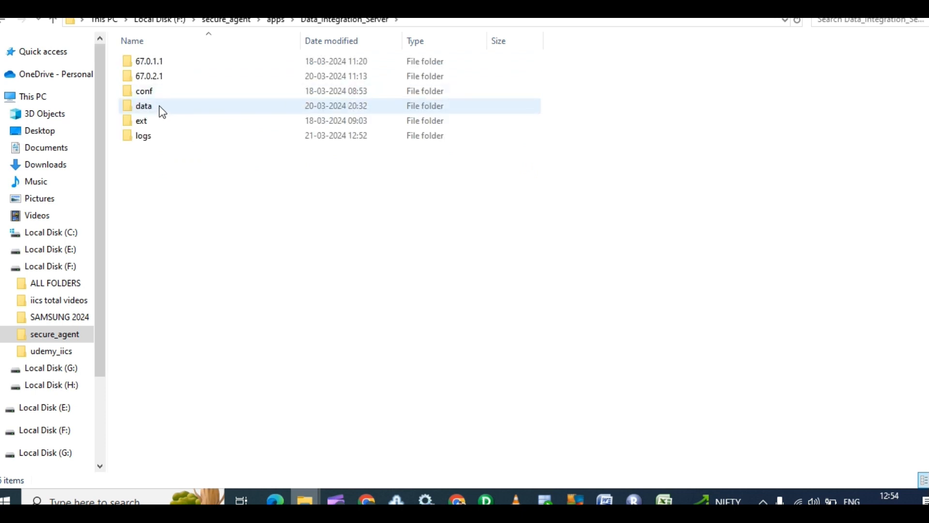
{"action": "double_click", "coordinate": [159, 106]}
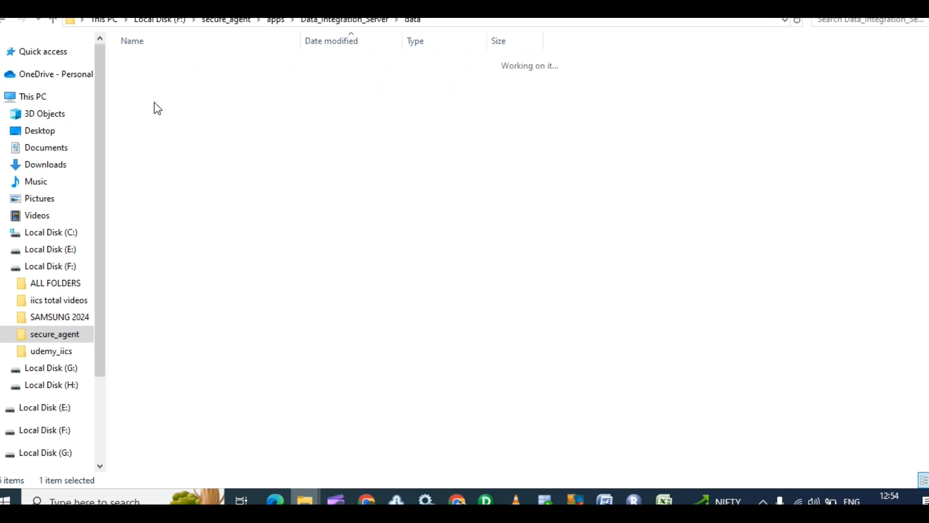
{"action": "double_click", "coordinate": [167, 240]}
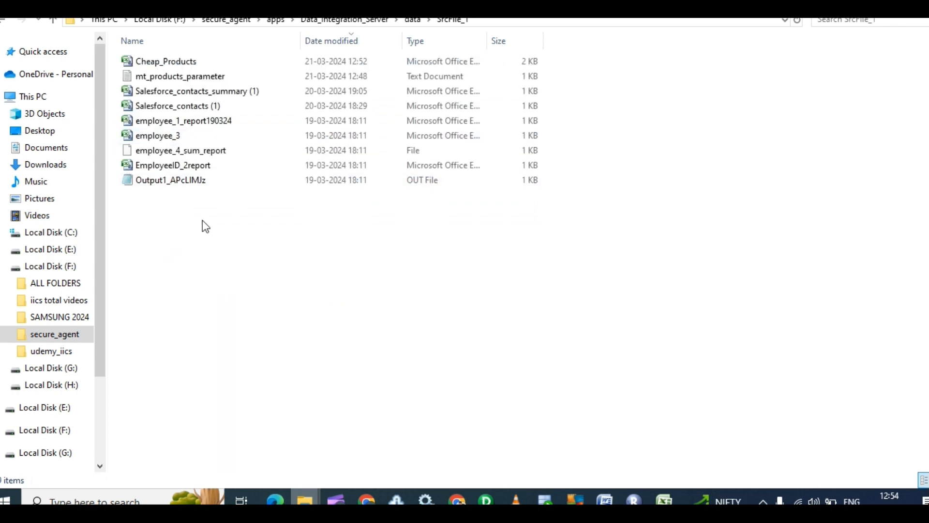
{"action": "right_click", "coordinate": [202, 221]}
{"action": "key", "text": "Escape"}
Sort the SrcFile_1 folder by date modified, newest first, and open Expensive_Products in Notepad++
{"action": "left_click", "coordinate": [341, 41]}
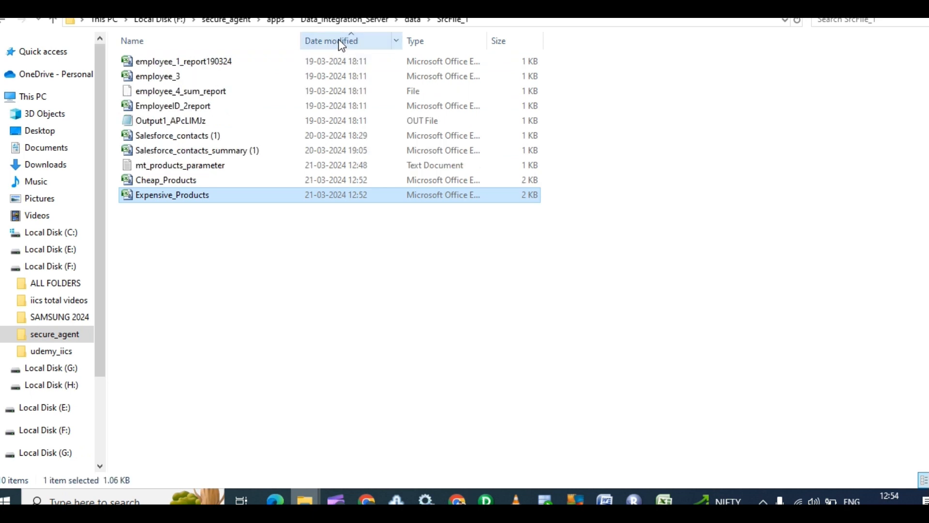
{"action": "left_click", "coordinate": [340, 41]}
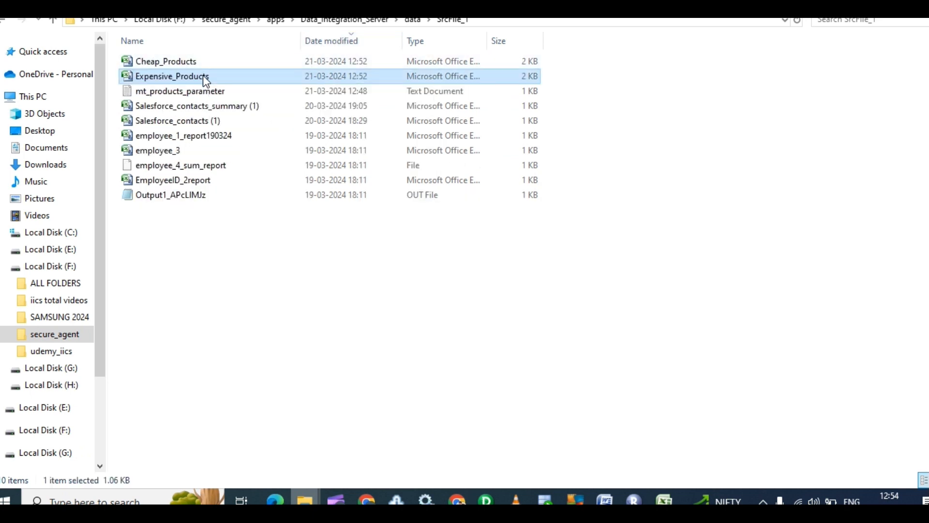
{"action": "right_click", "coordinate": [206, 79]}
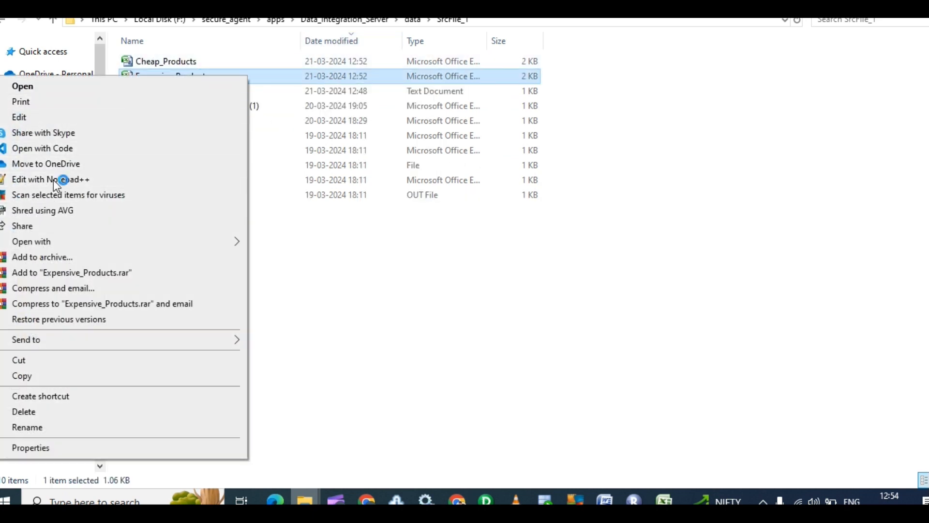
{"action": "left_click", "coordinate": [54, 179]}
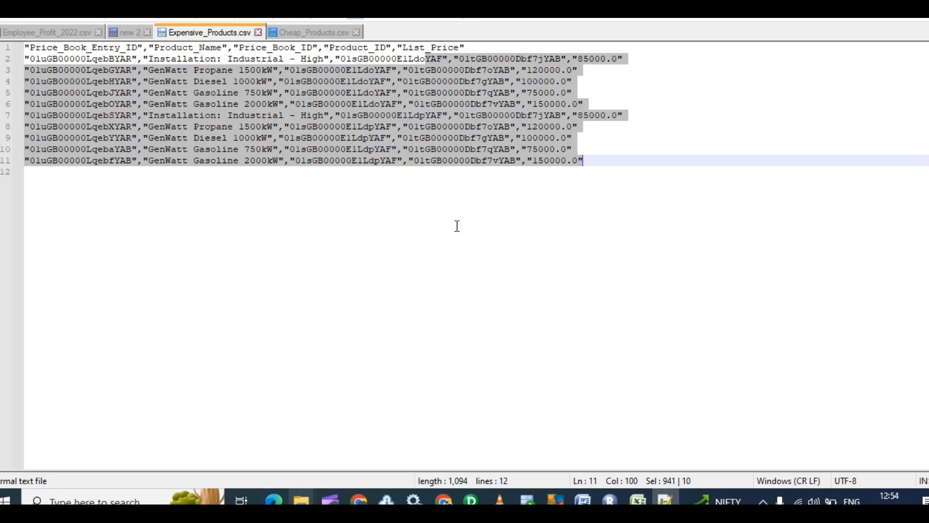
Examine the List_Price values row by row in Expensive_Products.csv
{"action": "left_click", "coordinate": [587, 172]}
{"action": "left_click_drag", "start_coordinate": [580, 58], "coordinate": [624, 59]}
{"action": "left_click_drag", "start_coordinate": [527, 70], "coordinate": [605, 116]}
{"action": "double_click", "coordinate": [595, 115]}
{"action": "left_click", "coordinate": [589, 114]}
{"action": "double_click", "coordinate": [591, 115]}
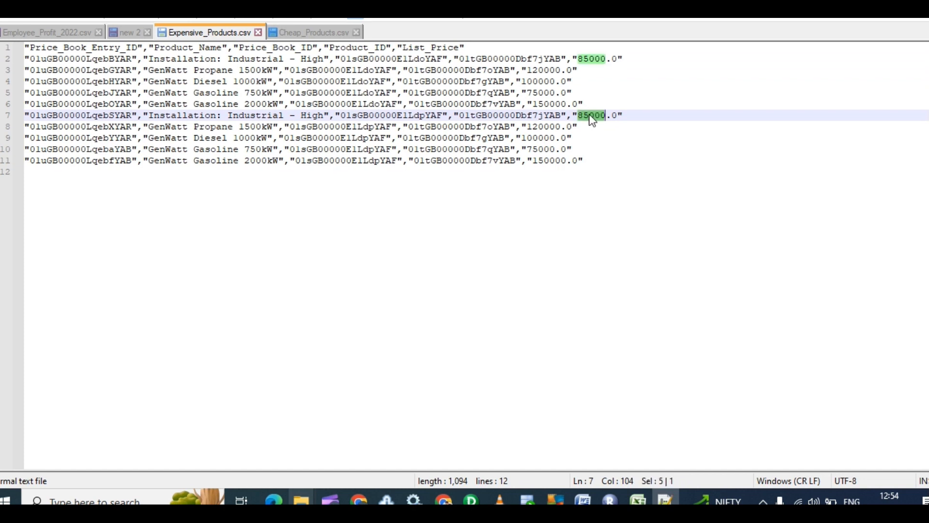
{"action": "double_click", "coordinate": [544, 70]}
{"action": "left_click", "coordinate": [538, 82]}
{"action": "double_click", "coordinate": [541, 81]}
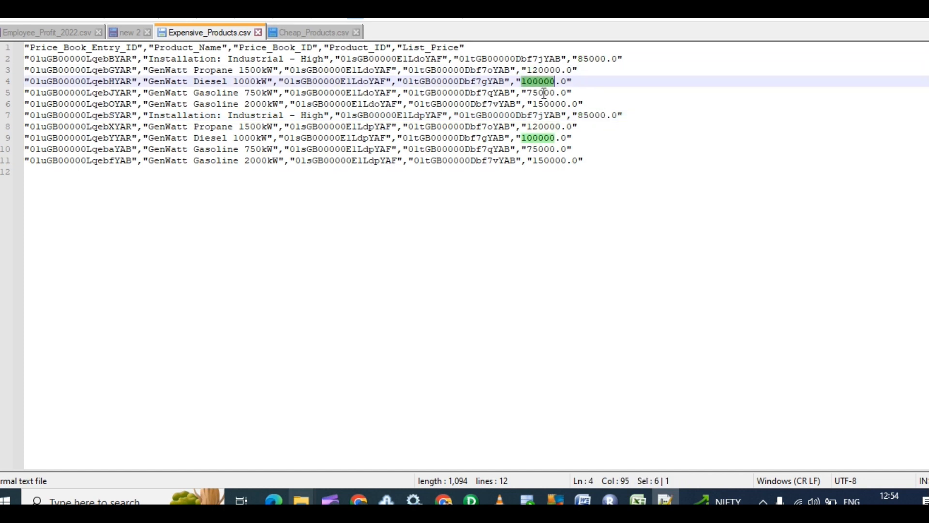
{"action": "double_click", "coordinate": [542, 92]}
{"action": "double_click", "coordinate": [543, 149]}
{"action": "left_click", "coordinate": [550, 149]}
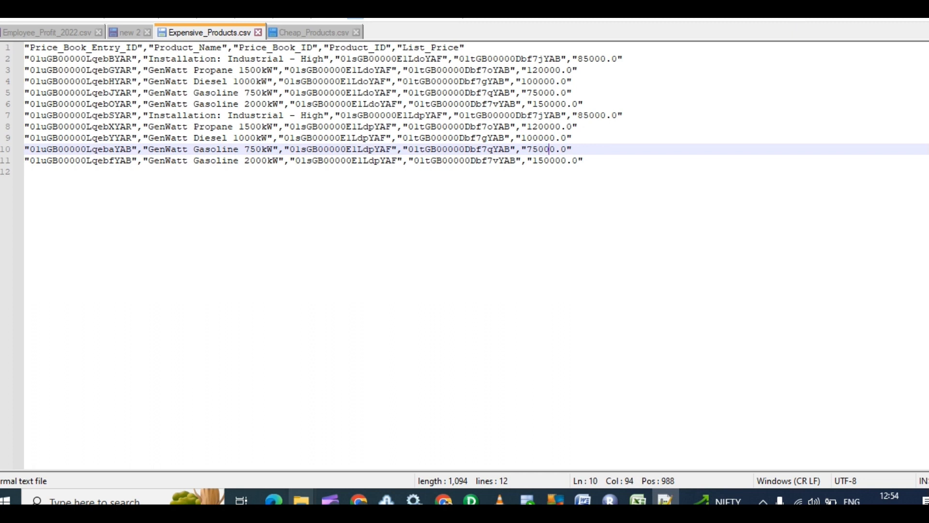
Open mt_products_parameter from the SrcFile_1 folder in Notepad++, review its two filter parameters, and close the editor
{"action": "mouse_move", "coordinate": [298, 502]}
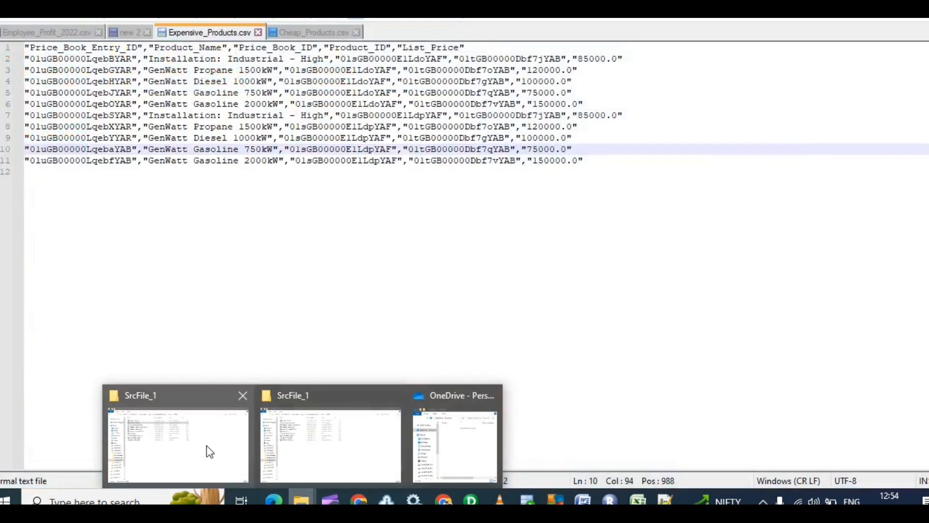
{"action": "left_click", "coordinate": [209, 451]}
{"action": "left_click", "coordinate": [182, 93]}
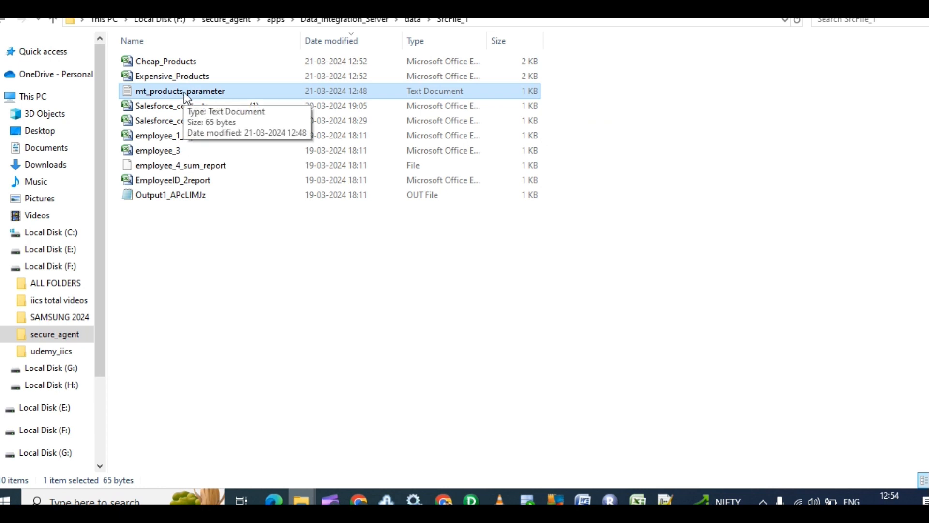
{"action": "right_click", "coordinate": [184, 92]}
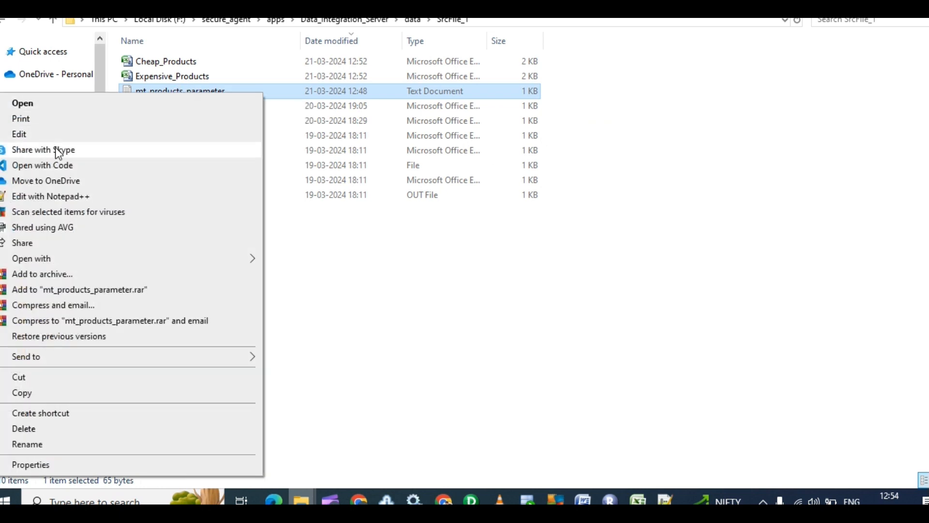
{"action": "left_click", "coordinate": [36, 199]}
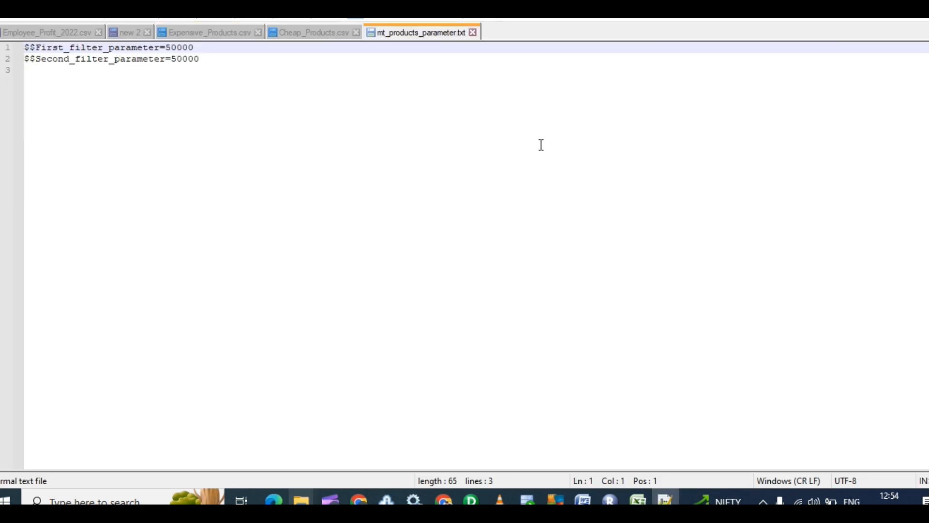
{"action": "left_click", "coordinate": [221, 58]}
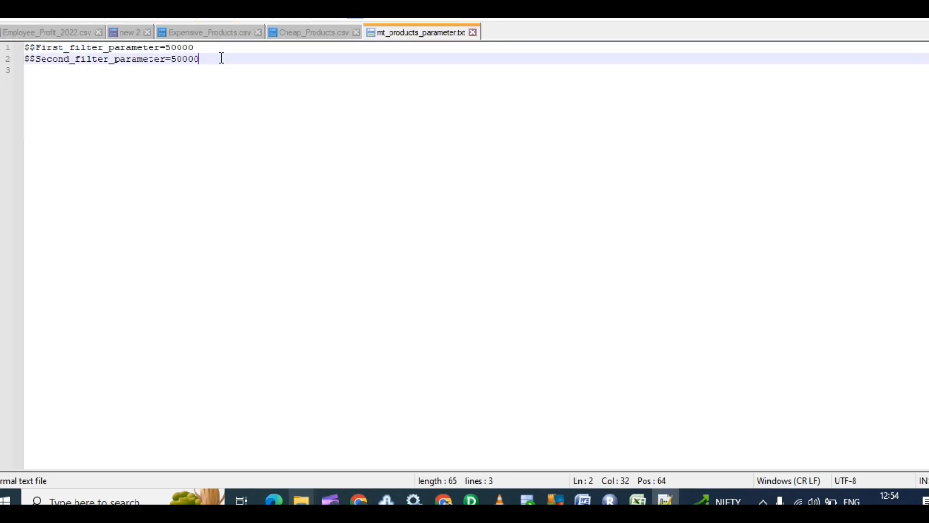
{"action": "left_click", "coordinate": [203, 49]}
{"action": "left_click", "coordinate": [691, 71]}
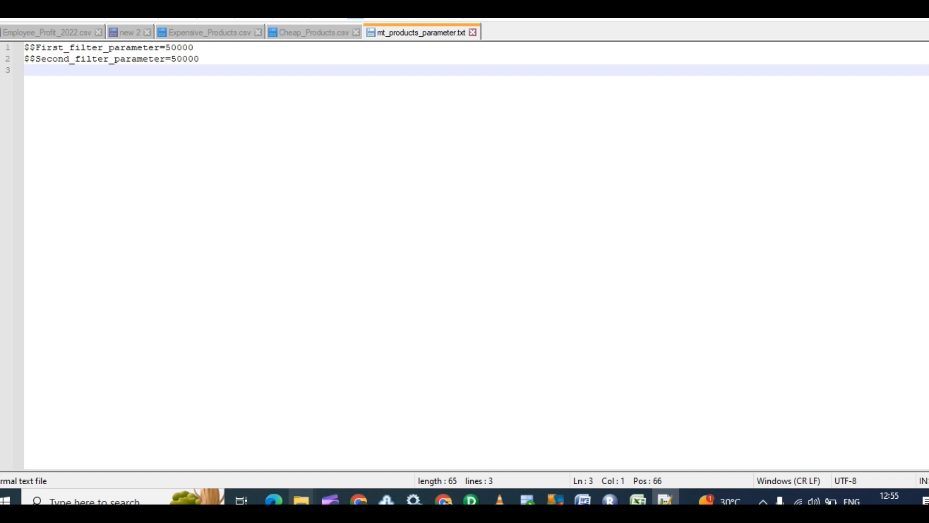
{"action": "key", "text": "alt+F4"}
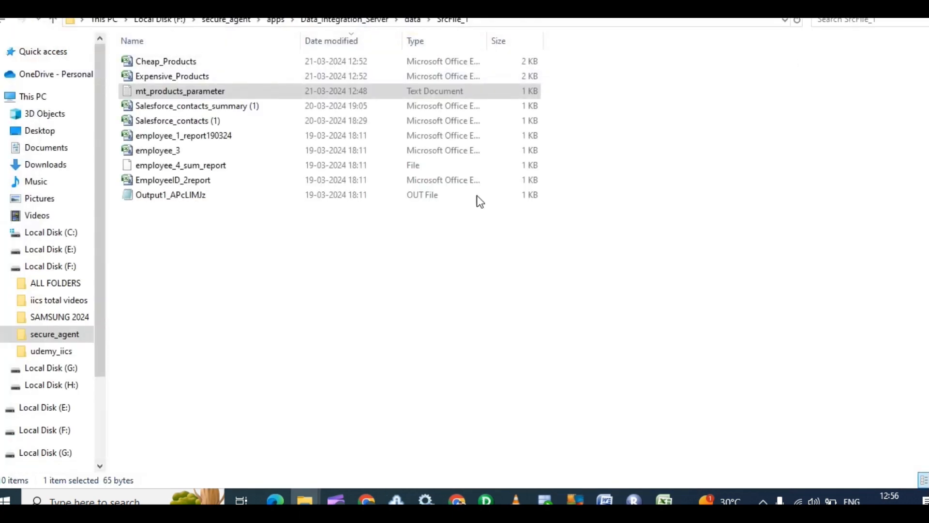
Switch to Informatica in Chrome and open the mapping task mt_products_parameterization1 for editing at its Schedule step
{"action": "mouse_move", "coordinate": [366, 500]}
{"action": "left_click", "coordinate": [323, 442]}
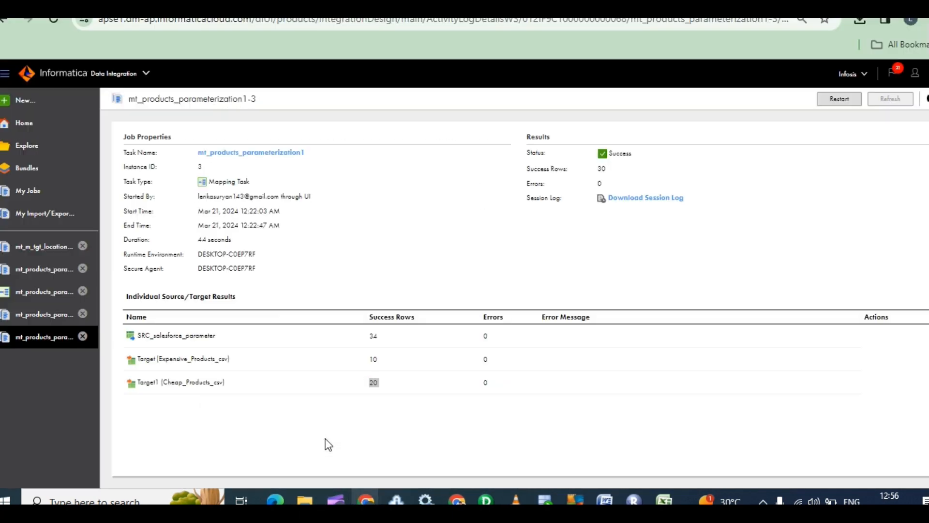
{"action": "left_click", "coordinate": [263, 153]}
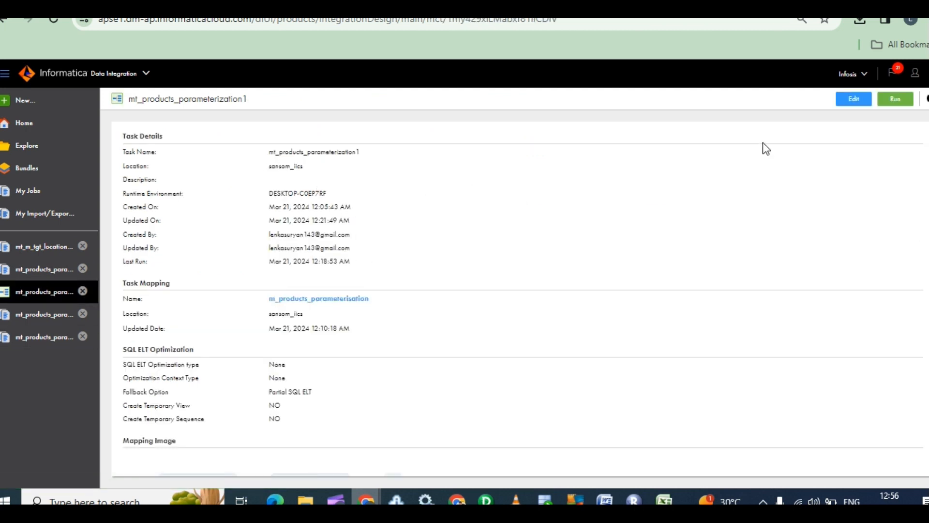
{"action": "left_click", "coordinate": [860, 99]}
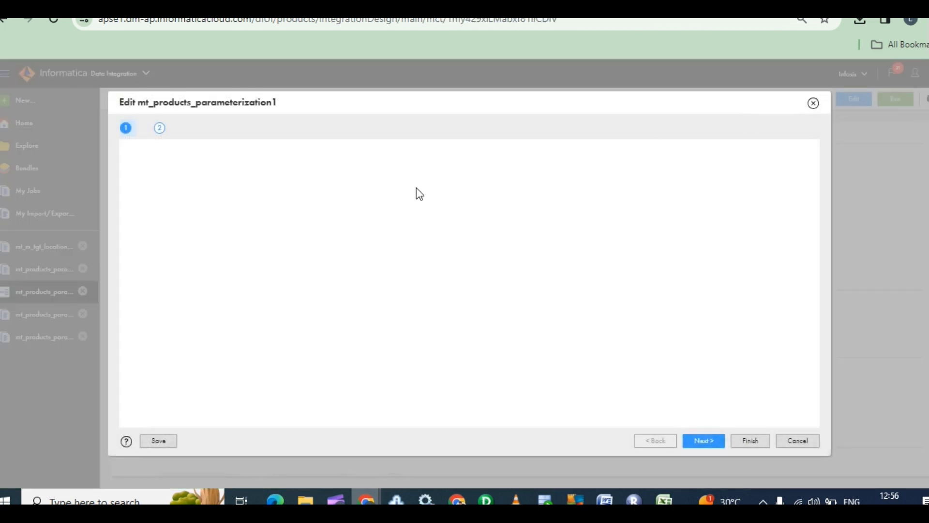
{"action": "left_click", "coordinate": [402, 130]}
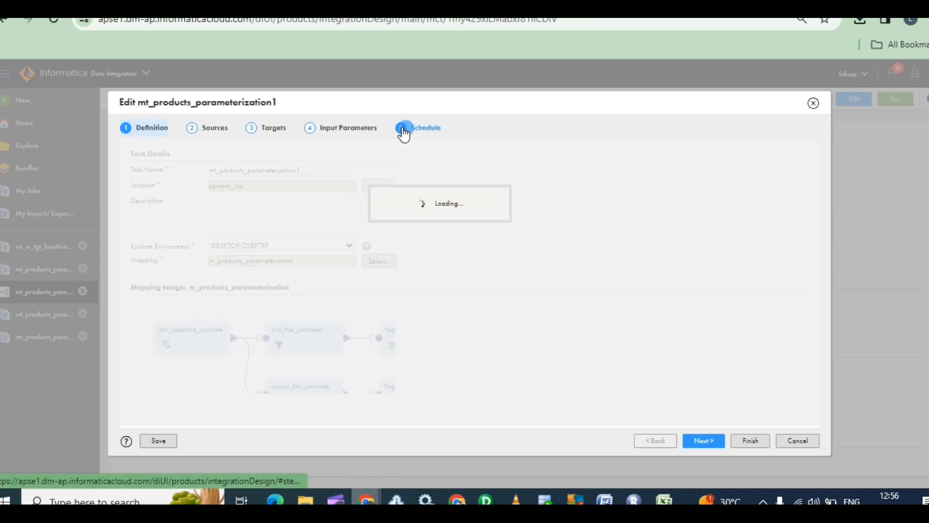
Download the parameter file template from the task's Parameter File Location settings
{"action": "scroll", "coordinate": [300, 301], "scroll_direction": "down", "scroll_amount": 10}
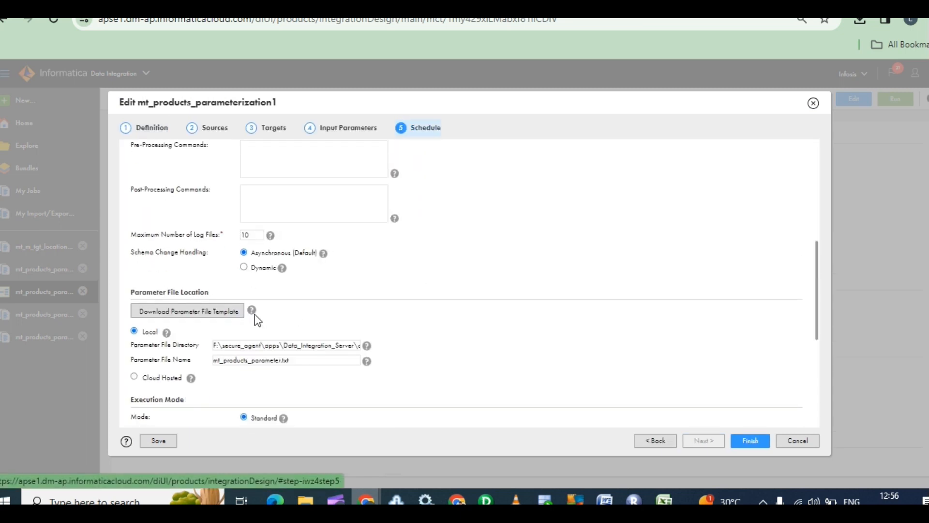
{"action": "scroll", "coordinate": [198, 224], "scroll_direction": "up", "scroll_amount": 3}
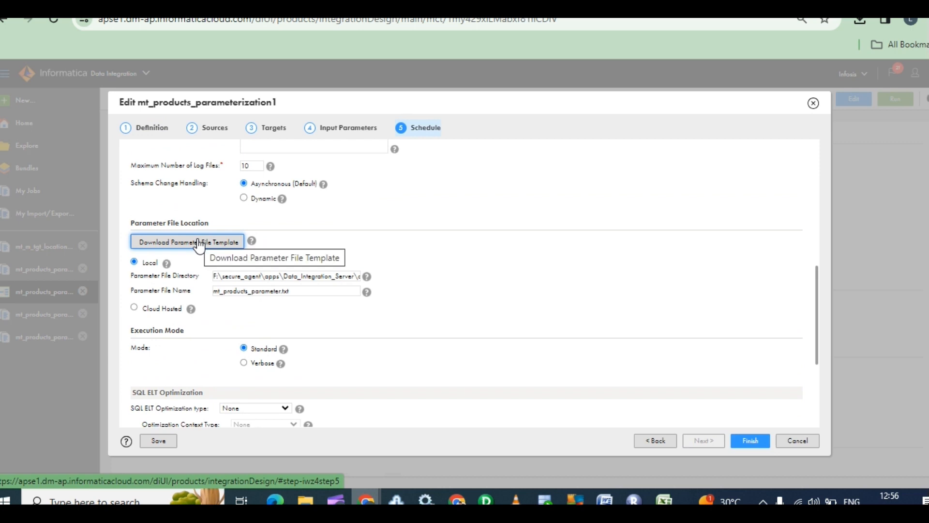
{"action": "left_click", "coordinate": [200, 243]}
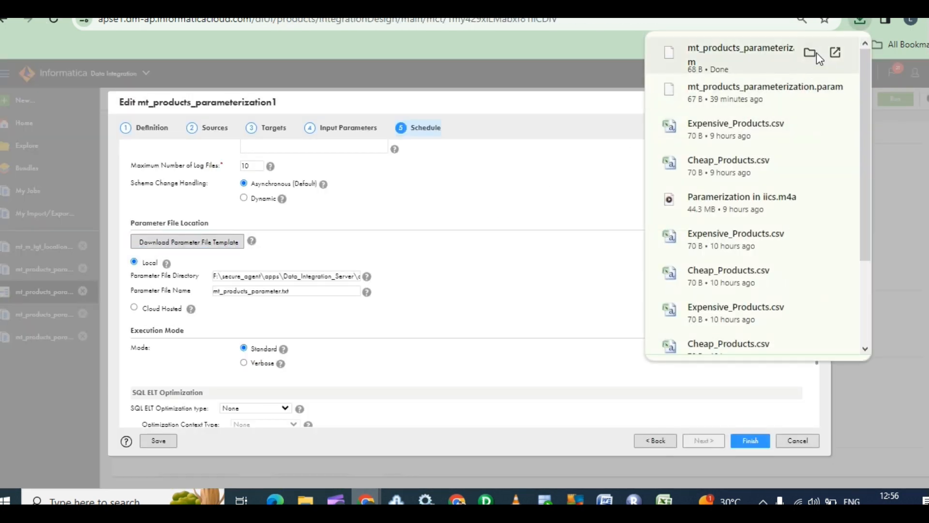
Show the downloaded mt_products_parameterization1.param in its folder, copy it, and go to secure_agent\apps\Data_Integration_Server on drive F
{"action": "left_click", "coordinate": [815, 51]}
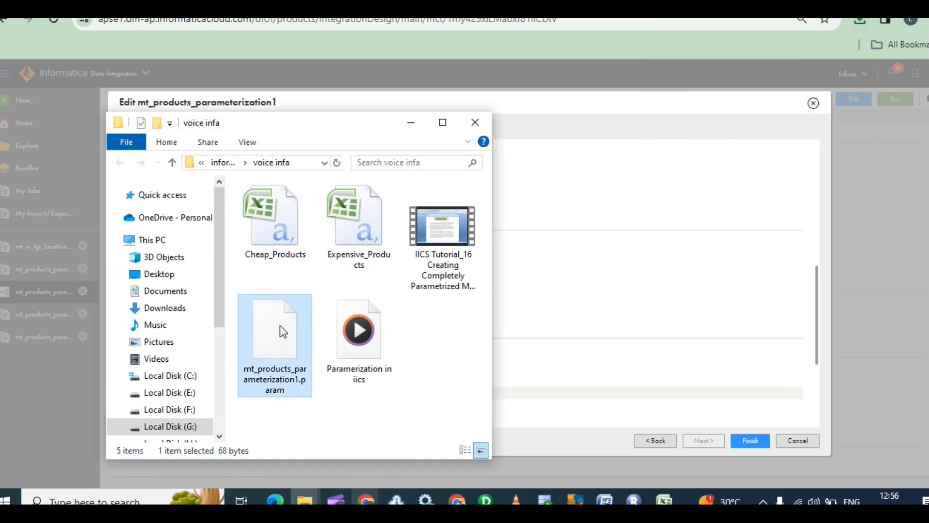
{"action": "left_click", "coordinate": [171, 411]}
{"action": "left_click", "coordinate": [291, 251]}
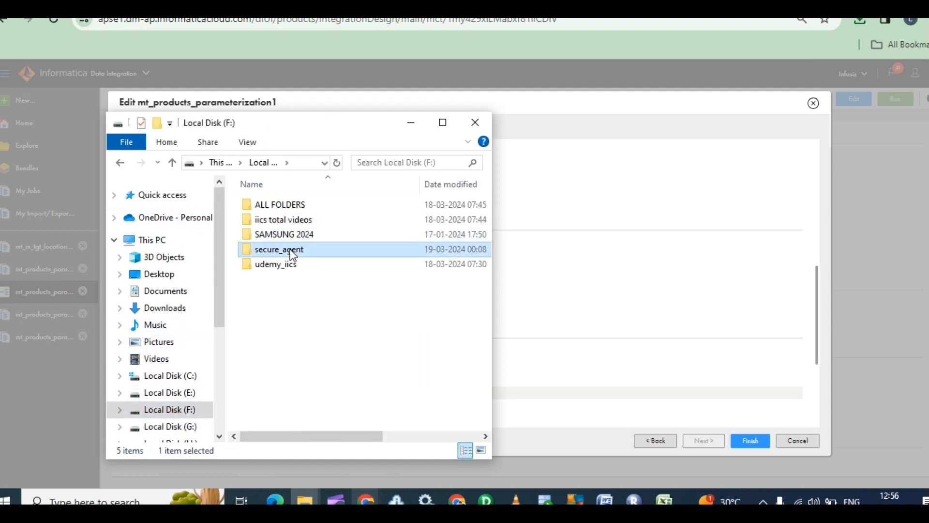
{"action": "double_click", "coordinate": [292, 251]}
{"action": "left_click", "coordinate": [278, 204]}
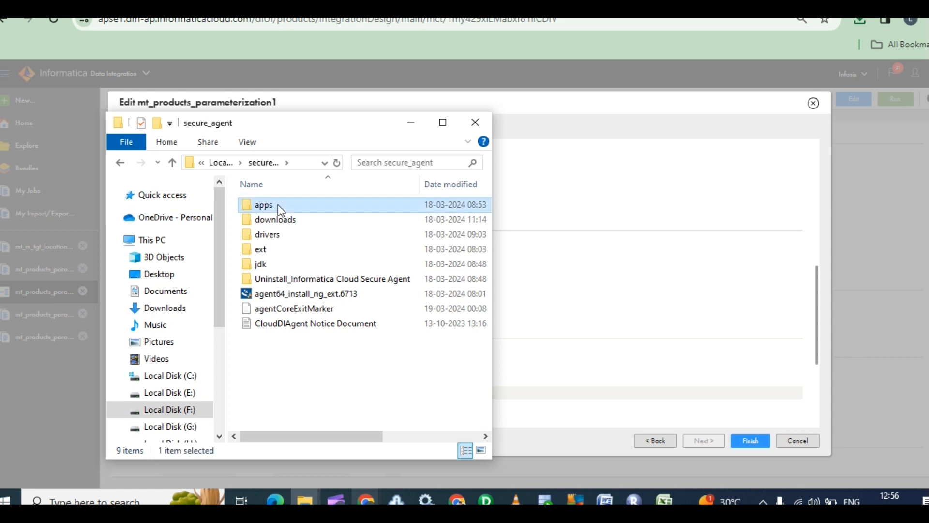
{"action": "double_click", "coordinate": [278, 204]}
{"action": "left_click", "coordinate": [292, 250]}
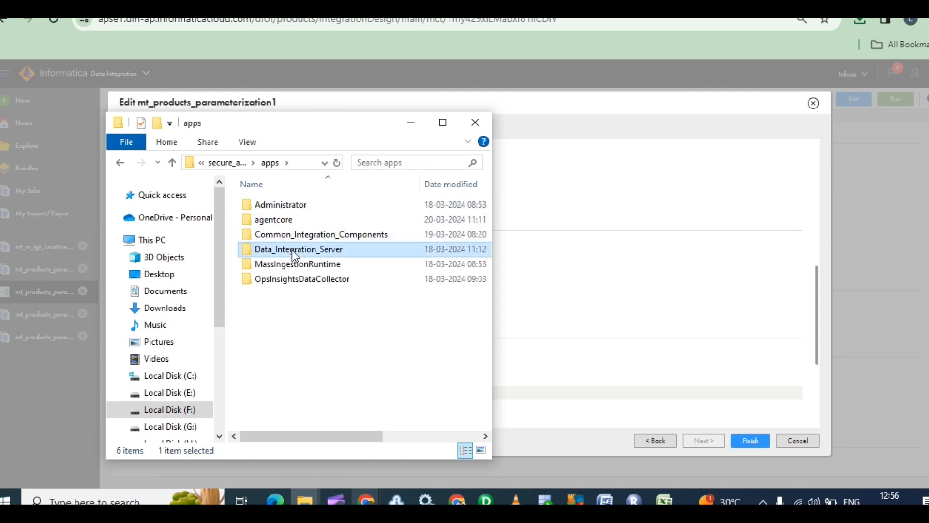
{"action": "double_click", "coordinate": [292, 250]}
Open the data\SrcFile_1 subfolder in a maximized window and paste the downloaded parameter file there
{"action": "left_click", "coordinate": [274, 248]}
{"action": "double_click", "coordinate": [274, 248]}
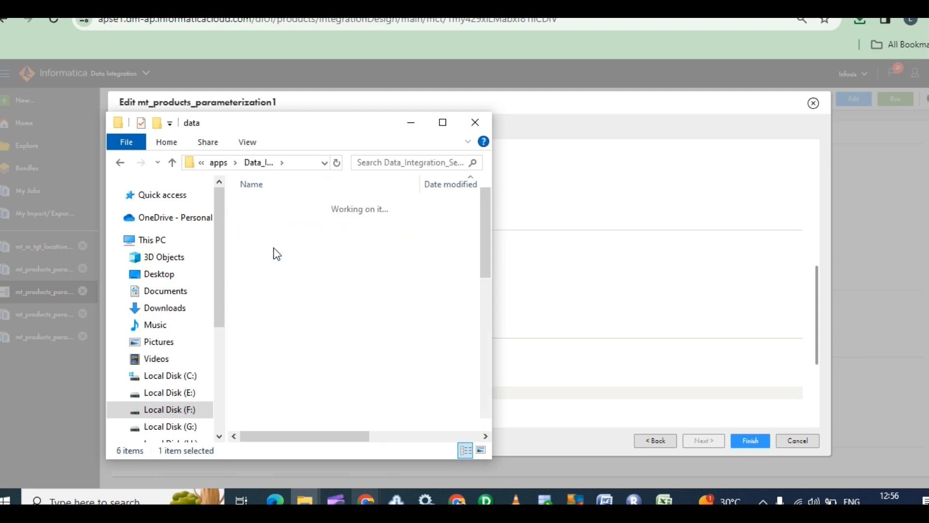
{"action": "left_click", "coordinate": [286, 383]}
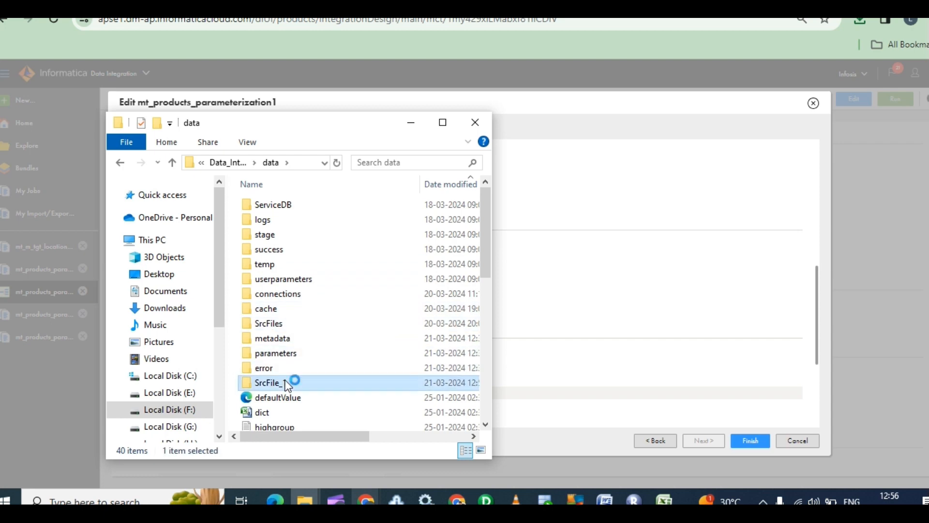
{"action": "double_click", "coordinate": [285, 382]}
{"action": "left_click", "coordinate": [442, 122]}
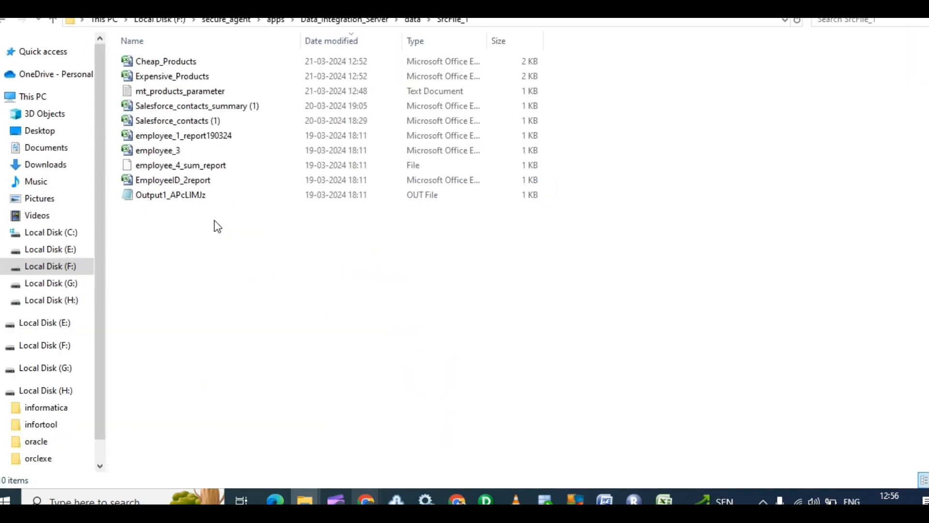
{"action": "key", "text": "ctrl+v"}
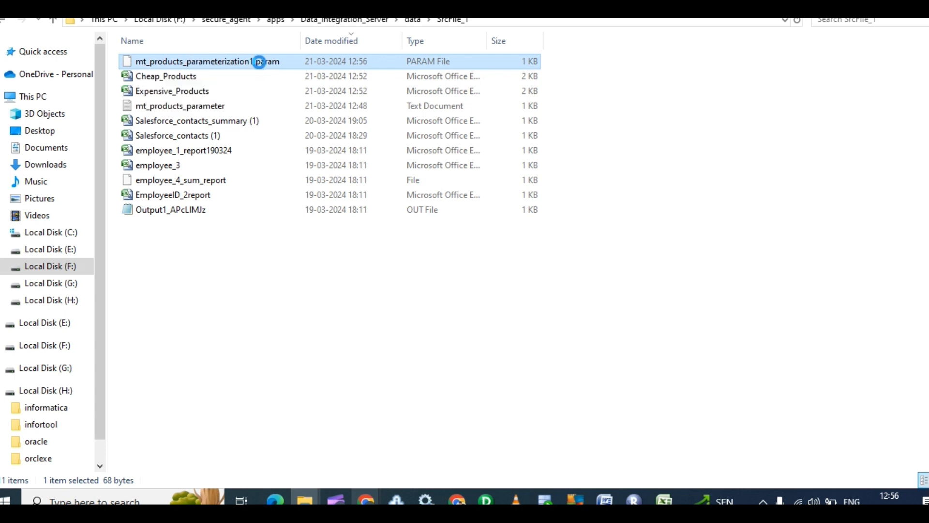
Open mt_products_parameterization1.param in Notepad++ and examine the section line holding the project and mapping task names
{"action": "right_click", "coordinate": [259, 61]}
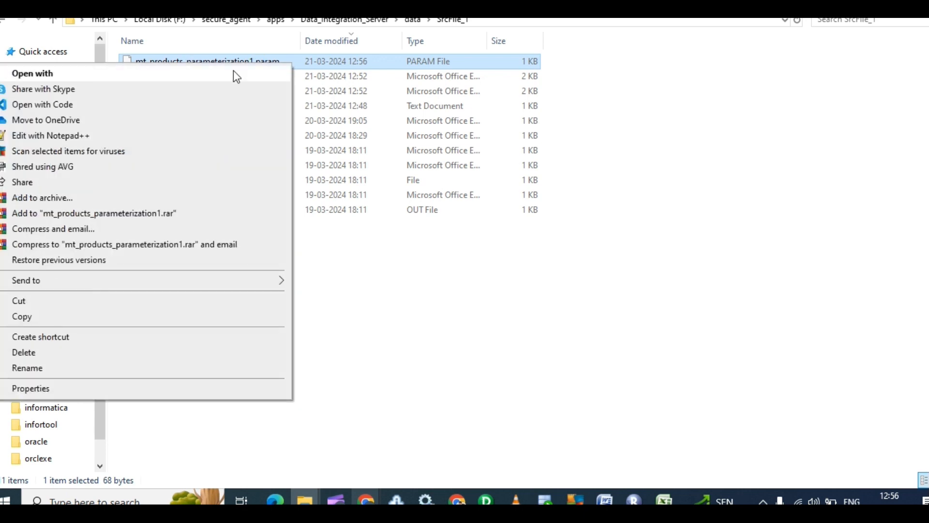
{"action": "left_click", "coordinate": [76, 140]}
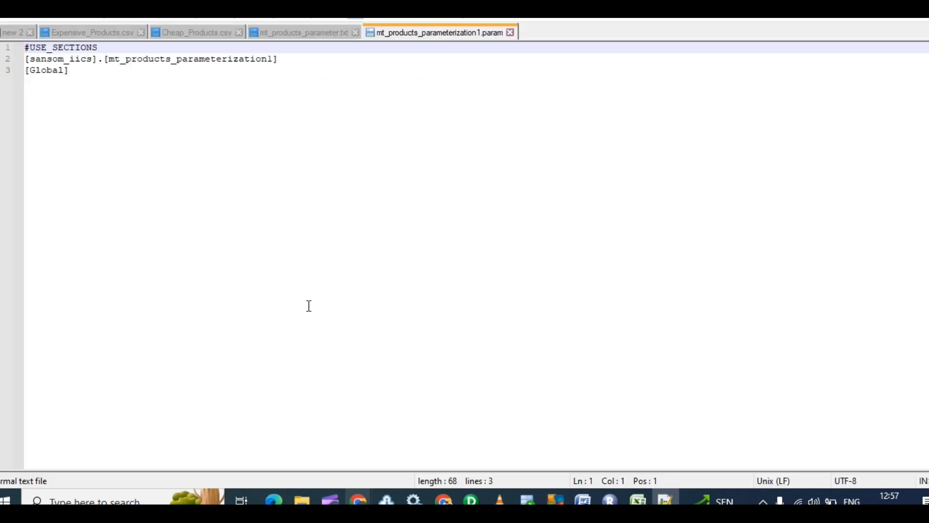
{"action": "double_click", "coordinate": [295, 60]}
{"action": "left_click_drag", "start_coordinate": [296, 62], "coordinate": [140, 68]}
{"action": "left_click", "coordinate": [97, 59]}
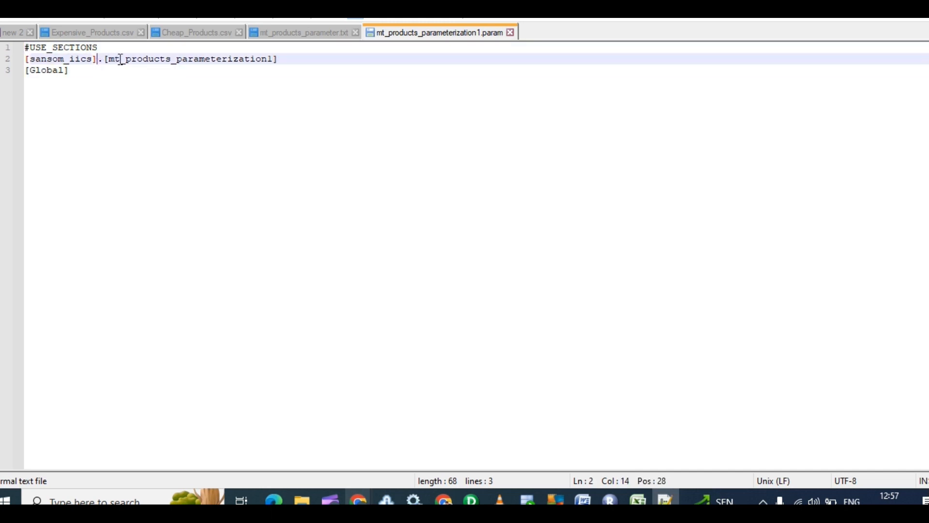
{"action": "left_click", "coordinate": [285, 62]}
{"action": "double_click", "coordinate": [285, 62]}
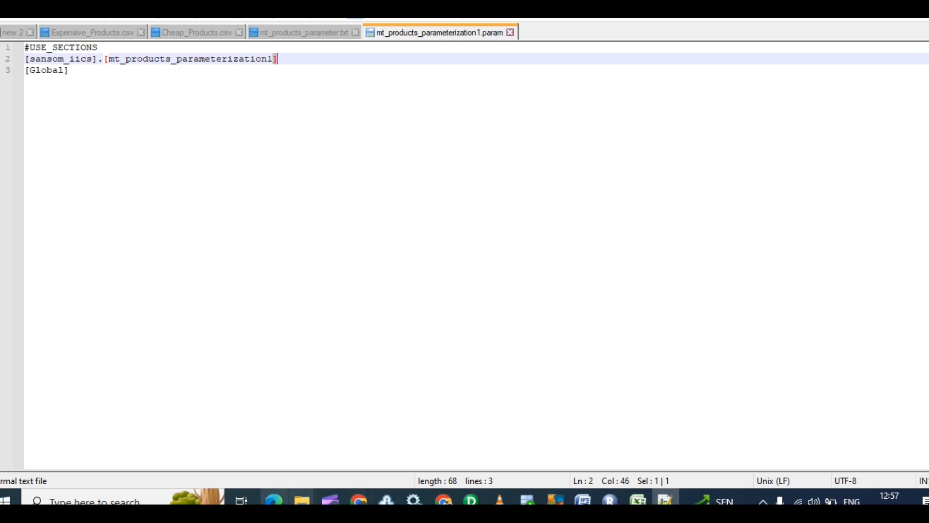
Switch to File Explorer and go to the infortool\server\infa_shared\BWParam folder on drive H
{"action": "mouse_move", "coordinate": [302, 499]}
{"action": "left_click", "coordinate": [100, 438]}
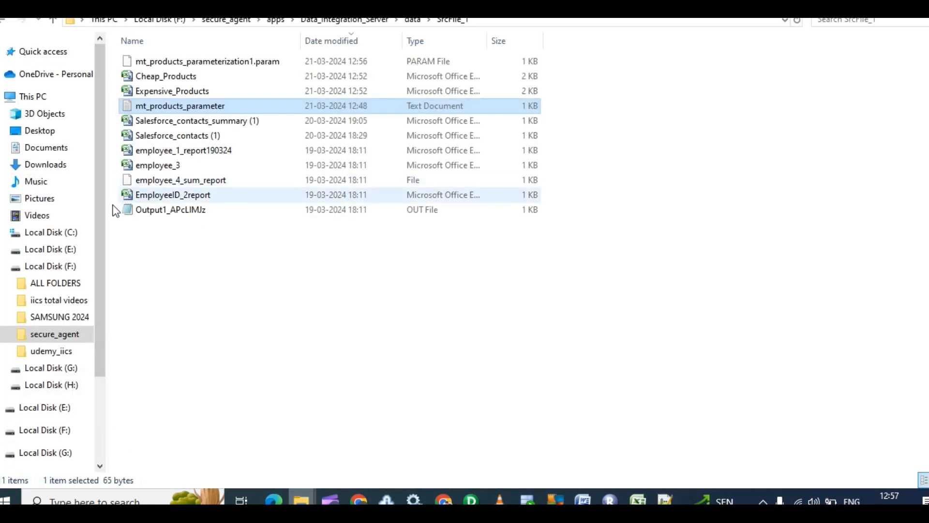
{"action": "left_click", "coordinate": [63, 387]}
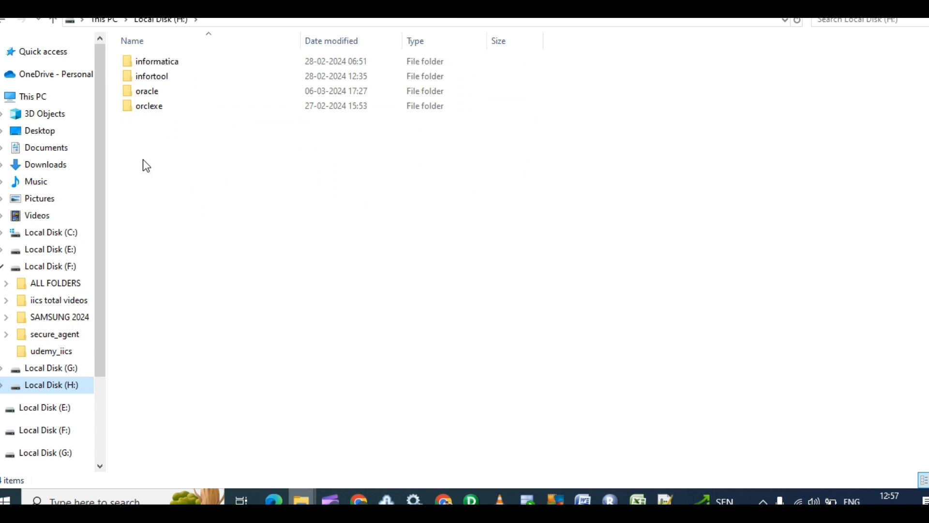
{"action": "double_click", "coordinate": [180, 76]}
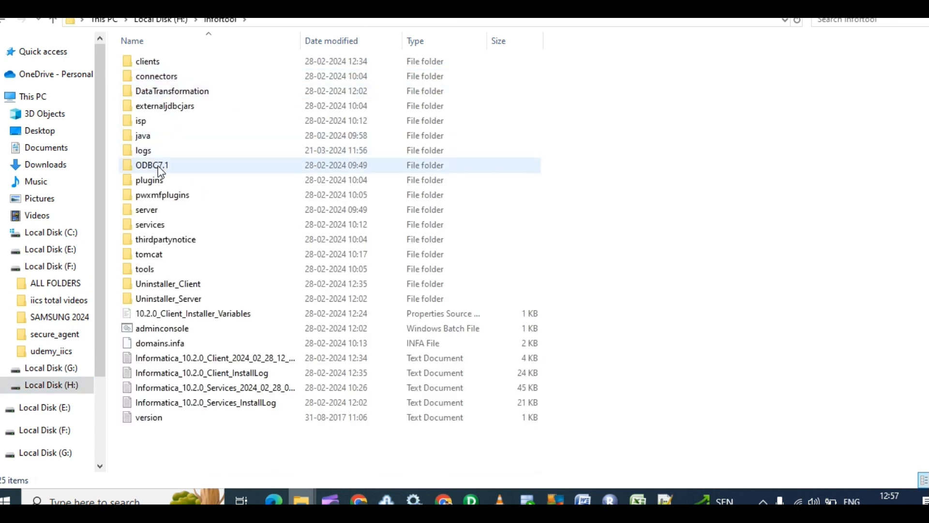
{"action": "double_click", "coordinate": [158, 208]}
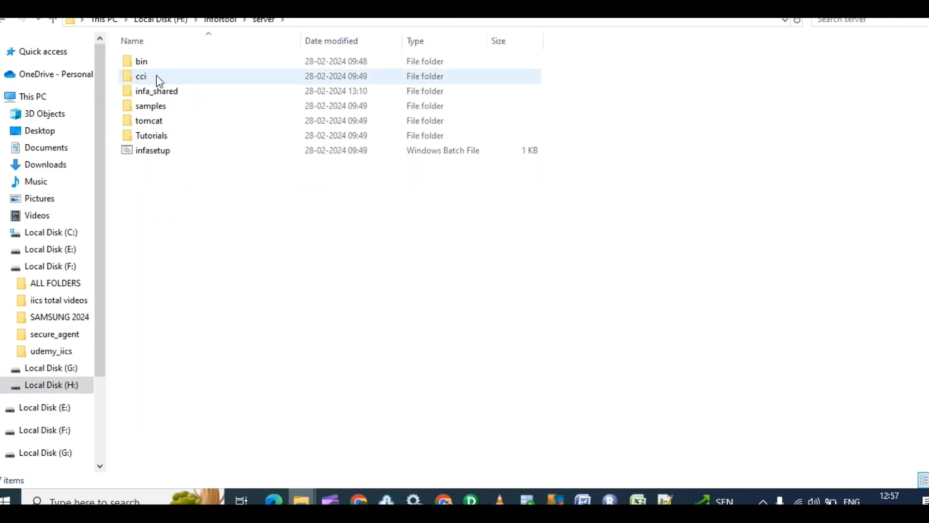
{"action": "double_click", "coordinate": [167, 92]}
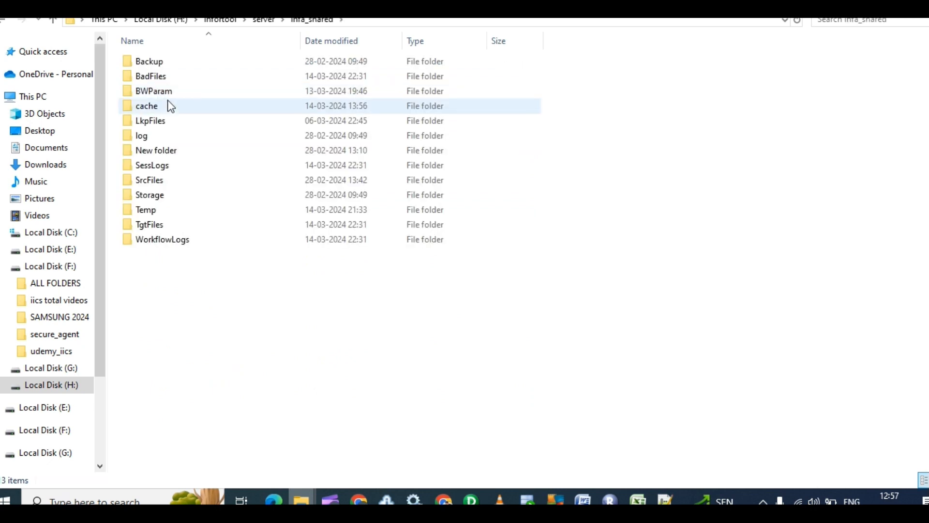
{"action": "double_click", "coordinate": [165, 90]}
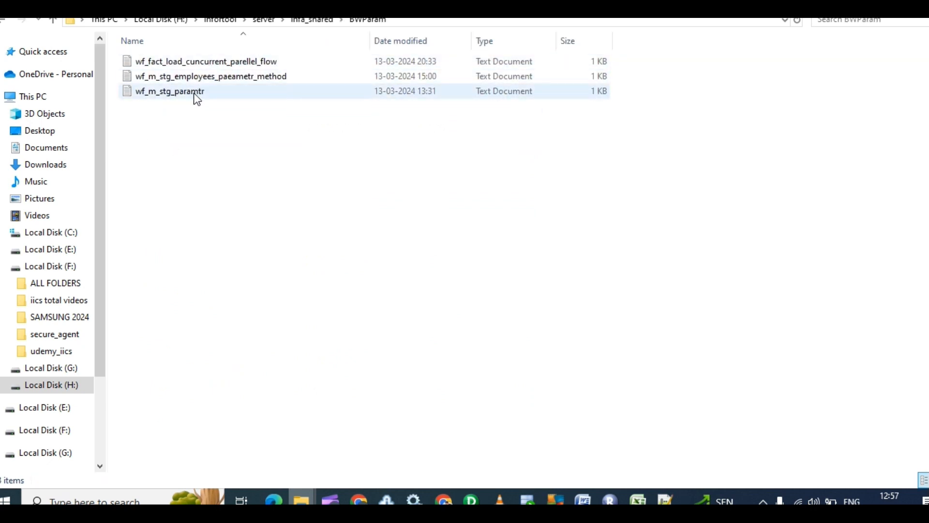
Open the wf_m_stg_paramtr parameter file in Notepad
{"action": "right_click", "coordinate": [195, 94]}
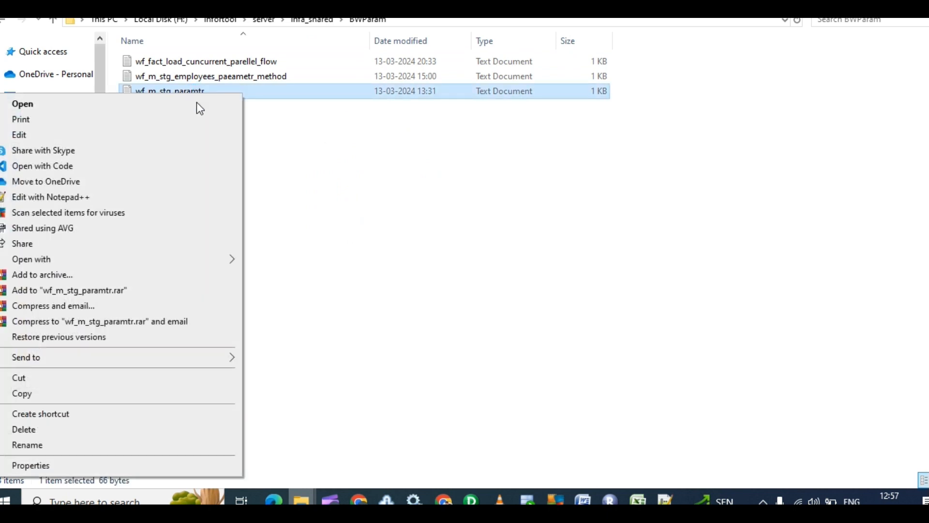
{"action": "mouse_move", "coordinate": [229, 261]}
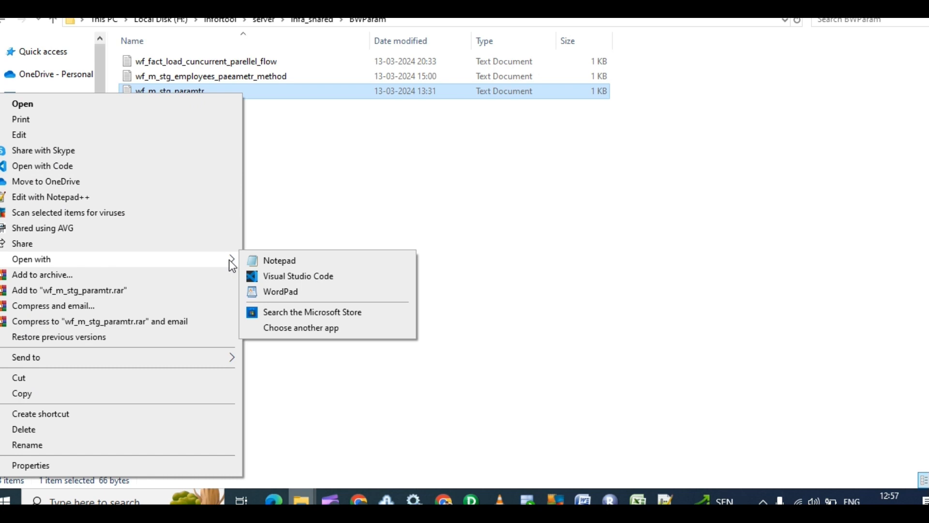
{"action": "left_click", "coordinate": [271, 261]}
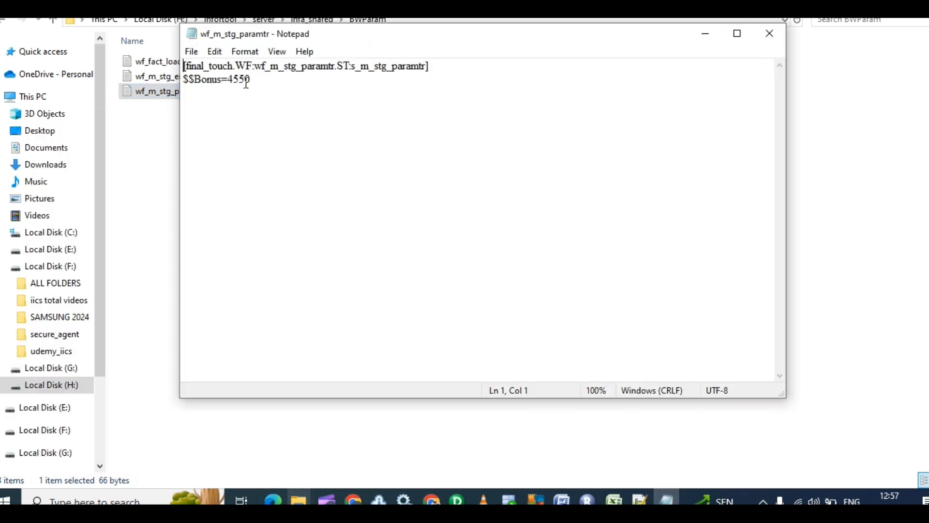
Examine the folder, workflow and session names and the $$Bonus line in the wf_m_stg_paramtr file, and close it
{"action": "left_click", "coordinate": [254, 85]}
{"action": "left_click_drag", "start_coordinate": [187, 65], "coordinate": [257, 66]}
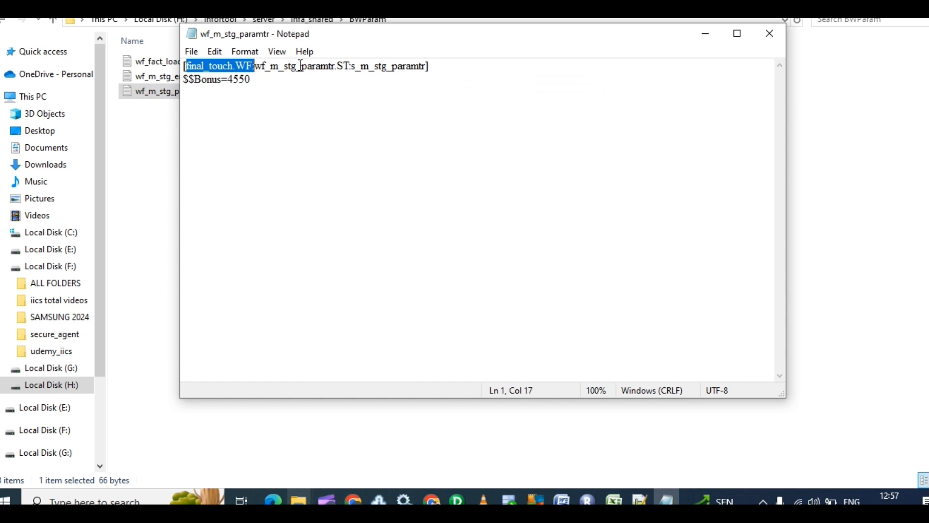
{"action": "left_click_drag", "start_coordinate": [337, 66], "coordinate": [232, 66]}
{"action": "left_click_drag", "start_coordinate": [450, 65], "coordinate": [335, 66]}
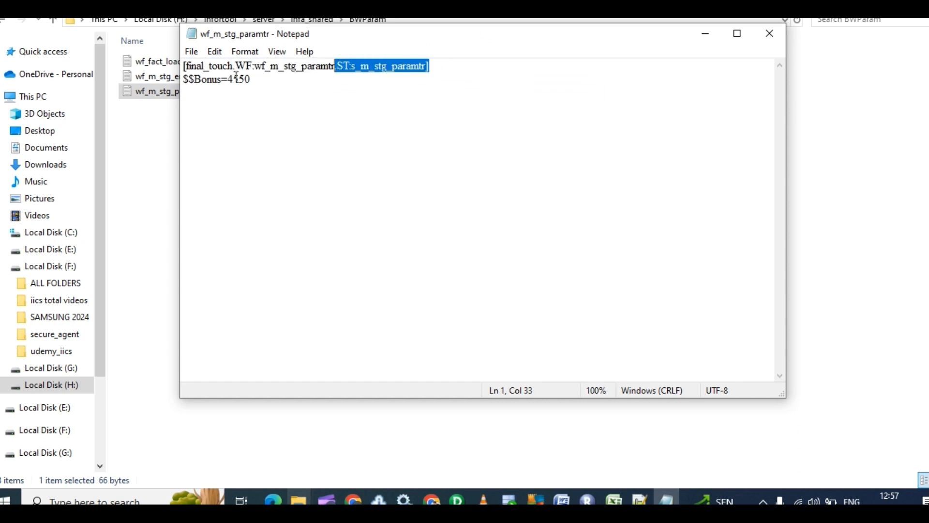
{"action": "left_click", "coordinate": [263, 79]}
{"action": "left_click_drag", "start_coordinate": [263, 80], "coordinate": [168, 82]}
{"action": "left_click", "coordinate": [243, 93]}
{"action": "left_click_drag", "start_coordinate": [260, 82], "coordinate": [166, 75]}
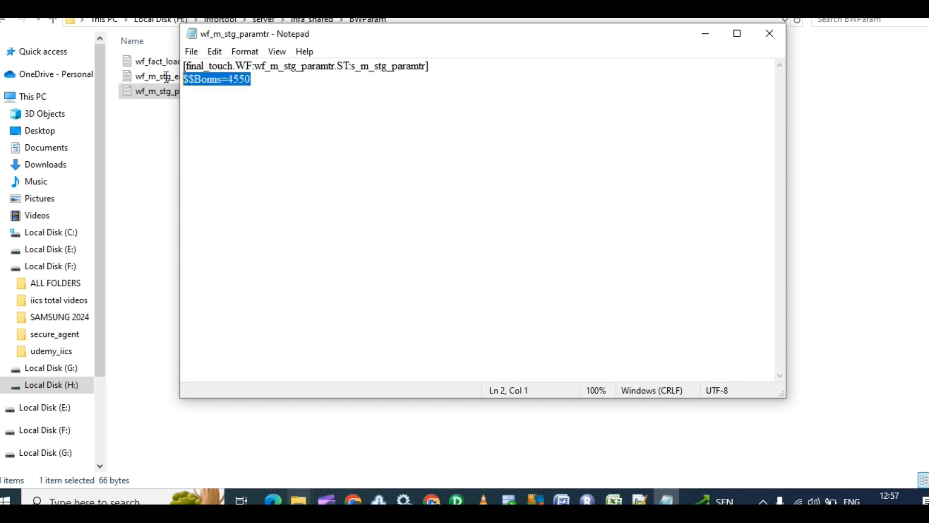
{"action": "left_click", "coordinate": [255, 99]}
{"action": "left_click_drag", "start_coordinate": [267, 83], "coordinate": [168, 66]}
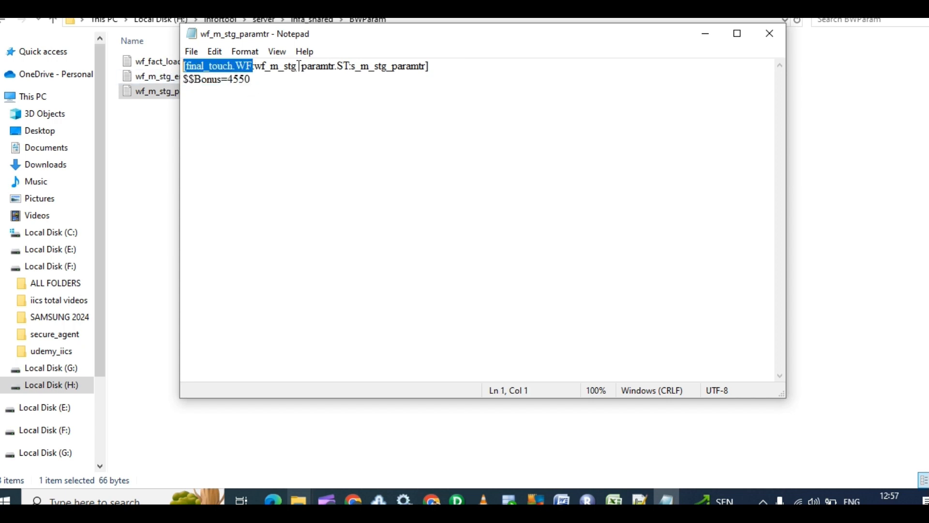
{"action": "left_click_drag", "start_coordinate": [334, 66], "coordinate": [255, 66]}
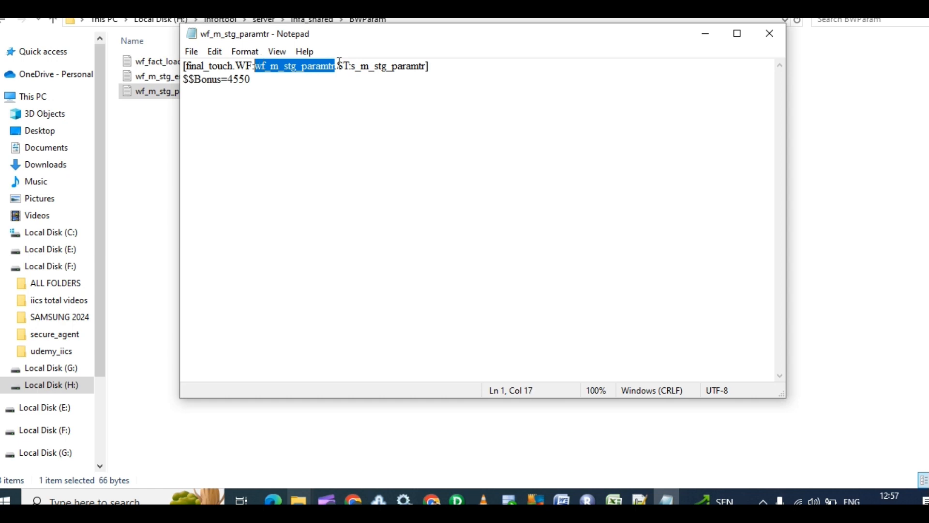
{"action": "left_click_drag", "start_coordinate": [434, 69], "coordinate": [357, 68]}
{"action": "left_click", "coordinate": [365, 141]}
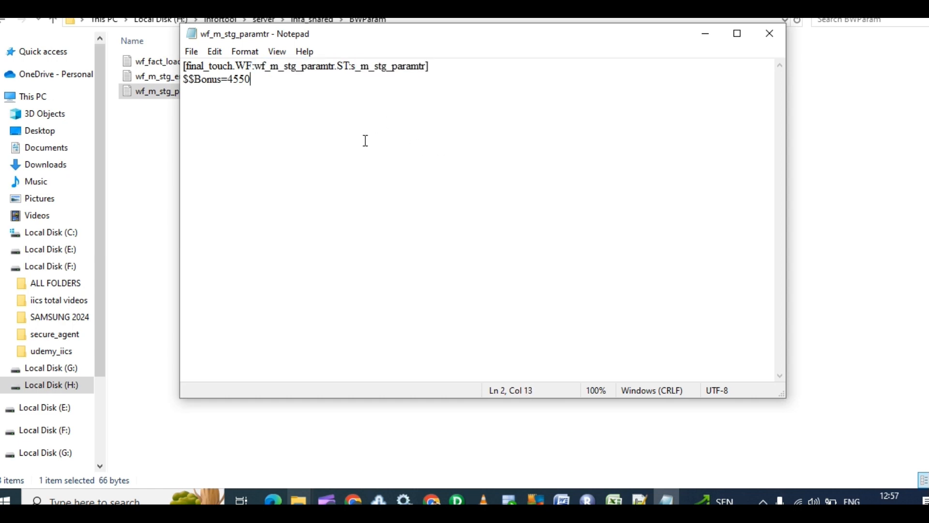
{"action": "left_click", "coordinate": [770, 34]}
Open the wf_fact_load_cuncurrent_parellel_flow parameter file in Notepad
{"action": "left_click", "coordinate": [222, 63]}
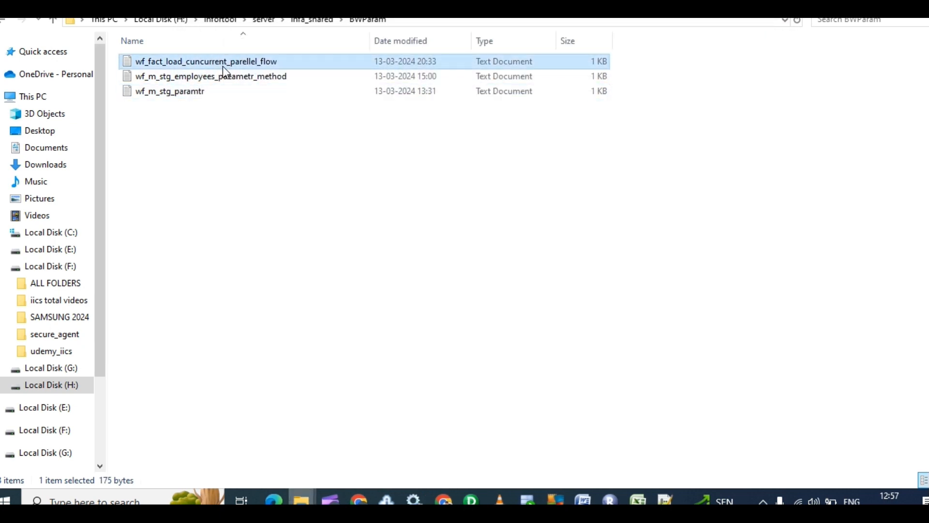
{"action": "right_click", "coordinate": [224, 70]}
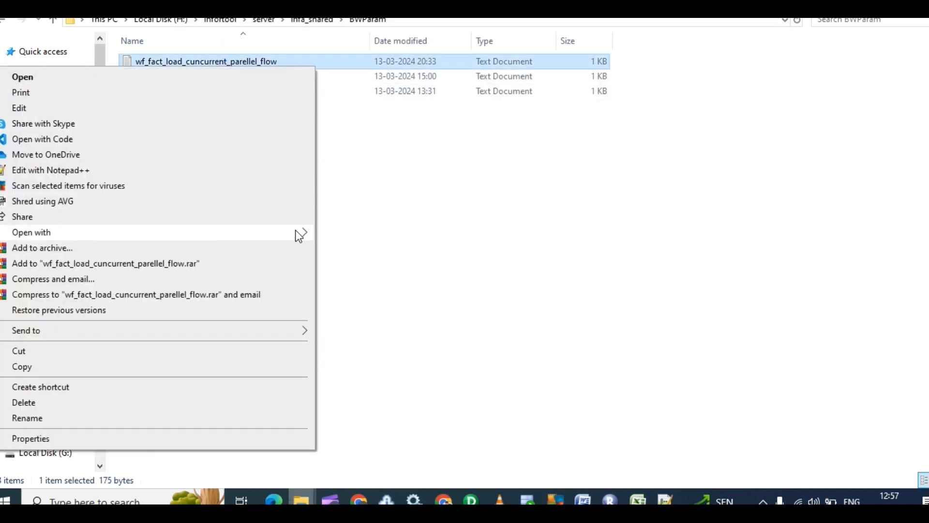
{"action": "mouse_move", "coordinate": [297, 234]}
{"action": "left_click", "coordinate": [348, 234]}
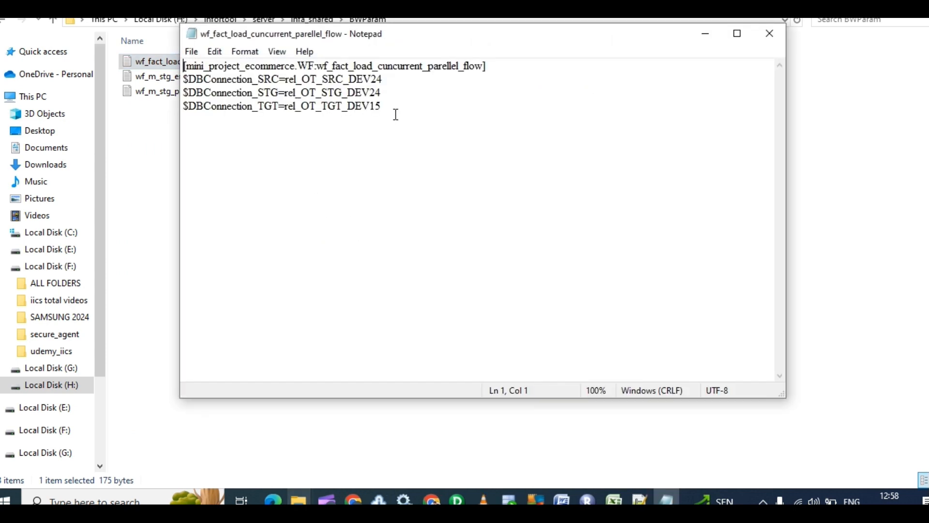
Examine the $DBConnection source, staging and target parameter lines in the workflow parameter file, and close it
{"action": "left_click_drag", "start_coordinate": [393, 107], "coordinate": [247, 106]}
{"action": "left_click_drag", "start_coordinate": [190, 79], "coordinate": [179, 79]}
{"action": "left_click", "coordinate": [190, 103]}
{"action": "left_click", "coordinate": [389, 111]}
{"action": "key", "text": "Return"}
{"action": "left_click", "coordinate": [763, 38]}
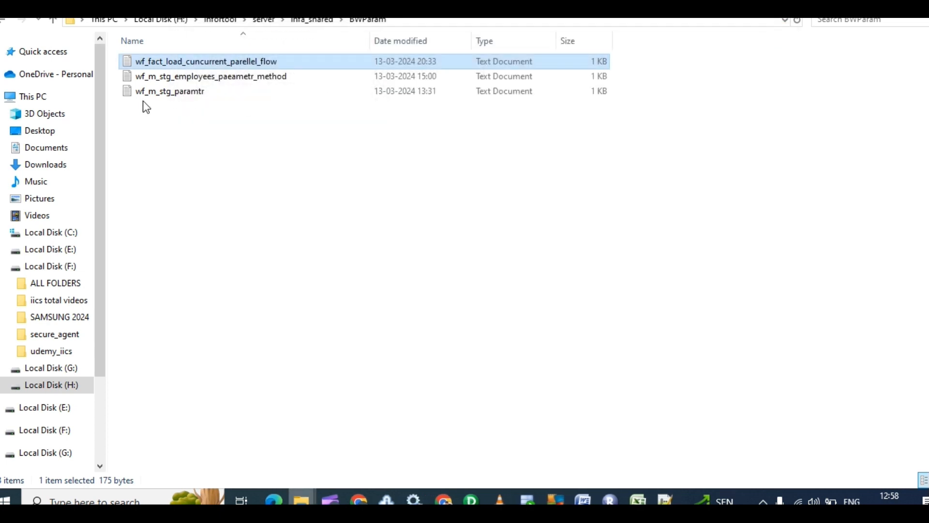
Match the project name in mt_products_parameterization1.param to the sansom_iics project in Informatica, closing the mapping task editor and ending on the home page
{"action": "left_click", "coordinate": [206, 96]}
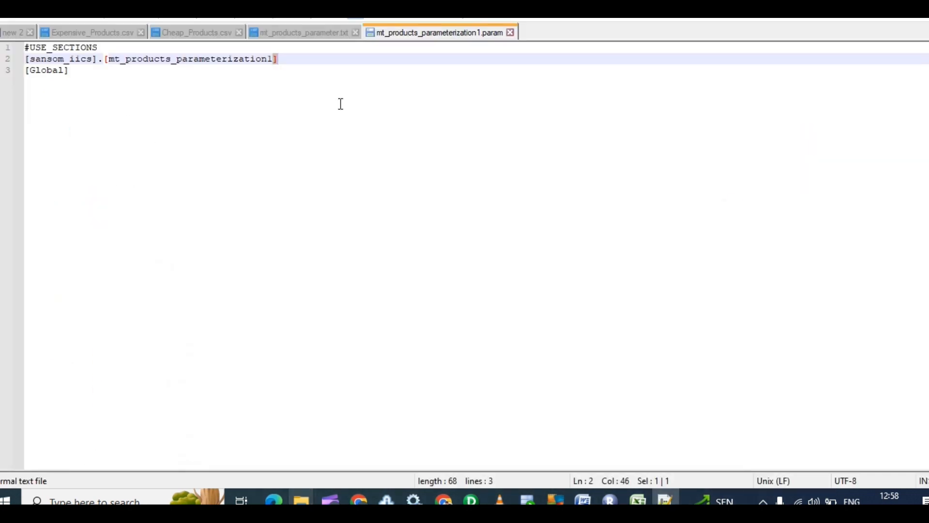
{"action": "left_click_drag", "start_coordinate": [99, 59], "coordinate": [30, 58]}
{"action": "left_click", "coordinate": [359, 500]}
{"action": "left_click", "coordinate": [264, 447]}
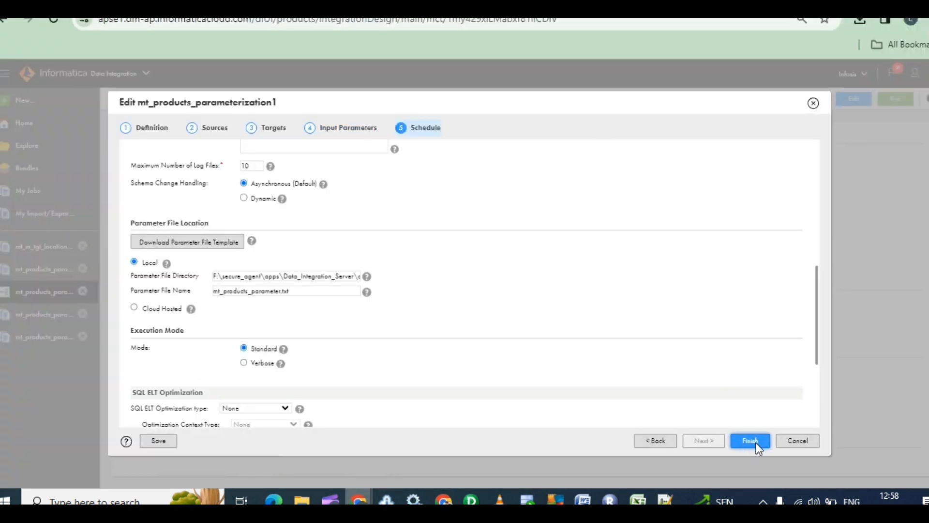
{"action": "left_click", "coordinate": [813, 103]}
{"action": "left_click", "coordinate": [29, 150]}
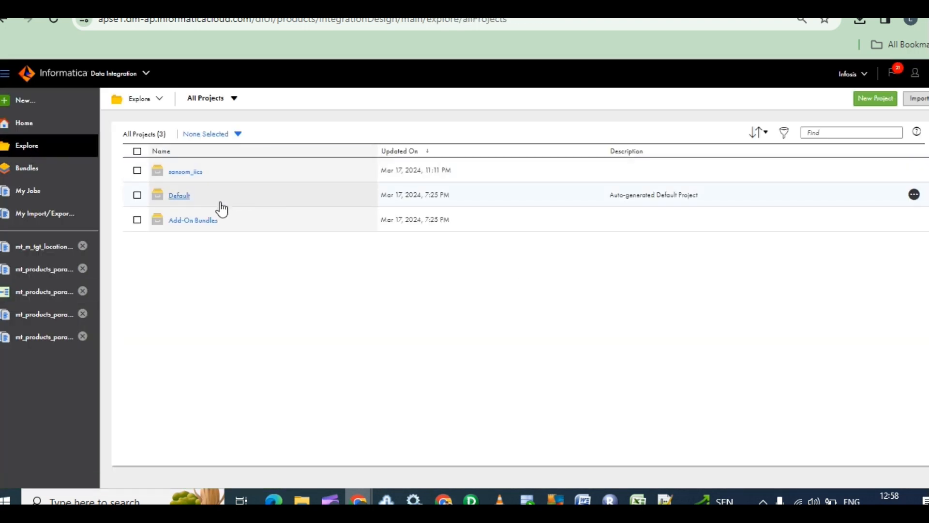
{"action": "left_click", "coordinate": [181, 173]}
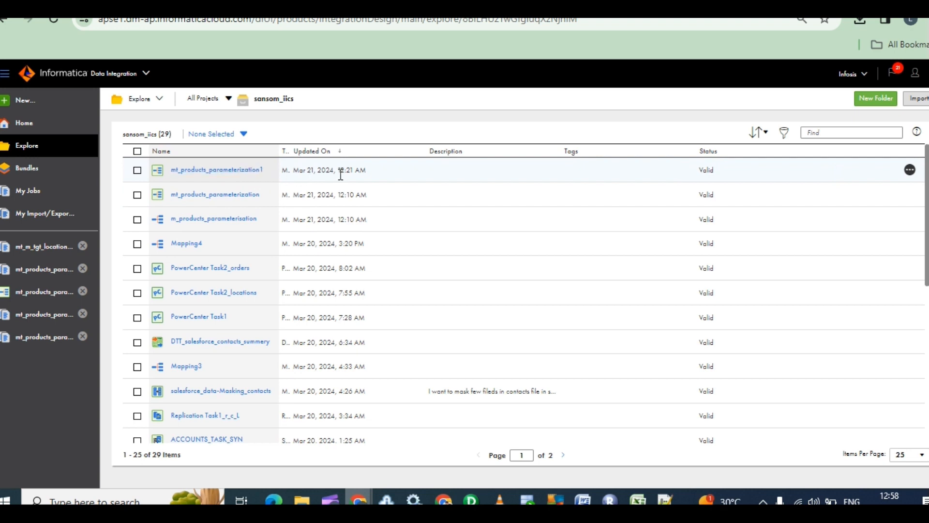
{"action": "left_click", "coordinate": [25, 124]}
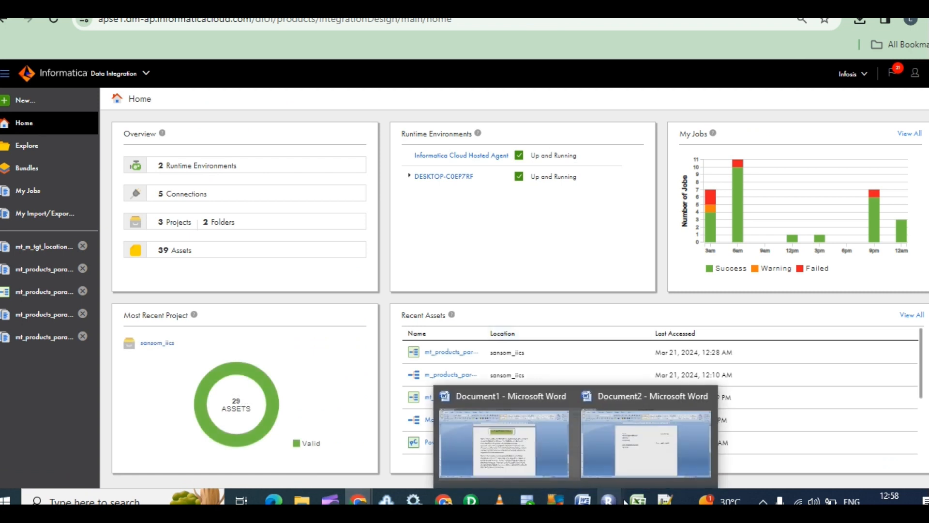
Return to Notepad++ and add an empty line below the [sansom_iics].[mt_products_parameterization1] section line
{"action": "left_click", "coordinate": [666, 499]}
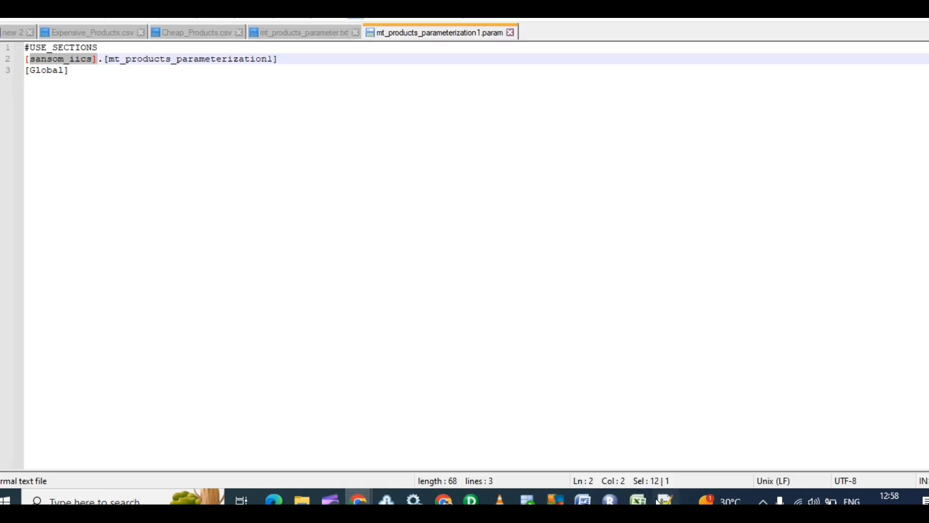
{"action": "left_click", "coordinate": [33, 97]}
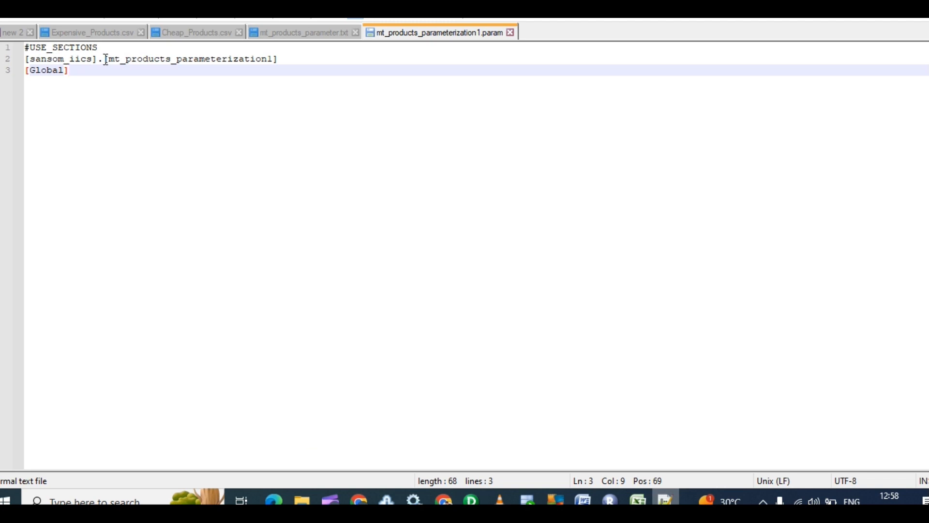
{"action": "left_click_drag", "start_coordinate": [106, 59], "coordinate": [281, 60]}
{"action": "left_click", "coordinate": [293, 59]}
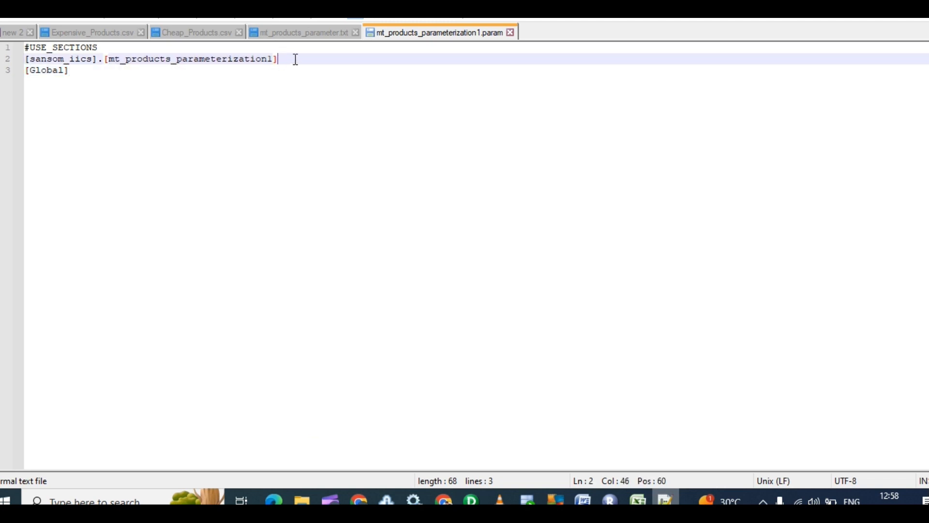
{"action": "left_click", "coordinate": [298, 61]}
{"action": "key", "text": "Return"}
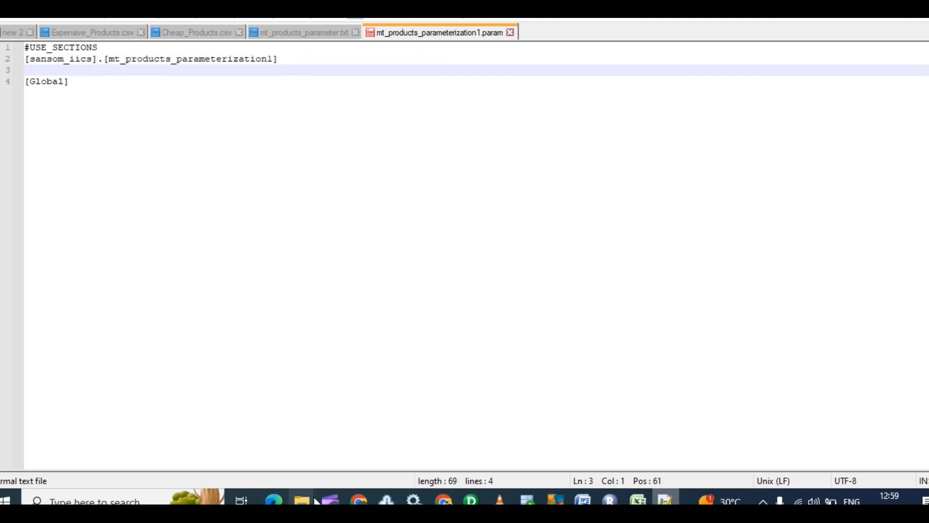
Switch to File Explorer and go to the secure_agent\apps\Data_Integration_Server\data\SrcFile_1 folder on drive F
{"action": "mouse_move", "coordinate": [302, 502]}
{"action": "left_click", "coordinate": [124, 447]}
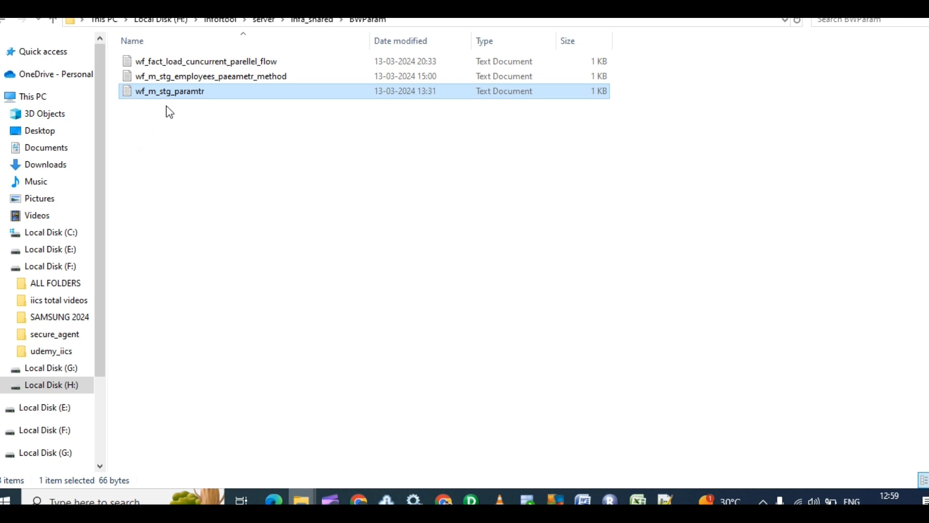
{"action": "left_click", "coordinate": [65, 266]}
{"action": "left_click", "coordinate": [53, 334]}
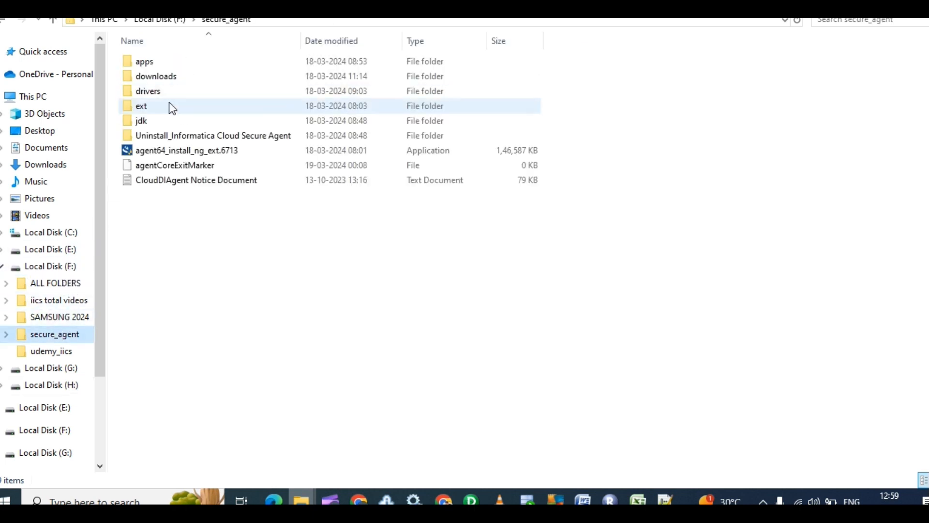
{"action": "double_click", "coordinate": [145, 62]}
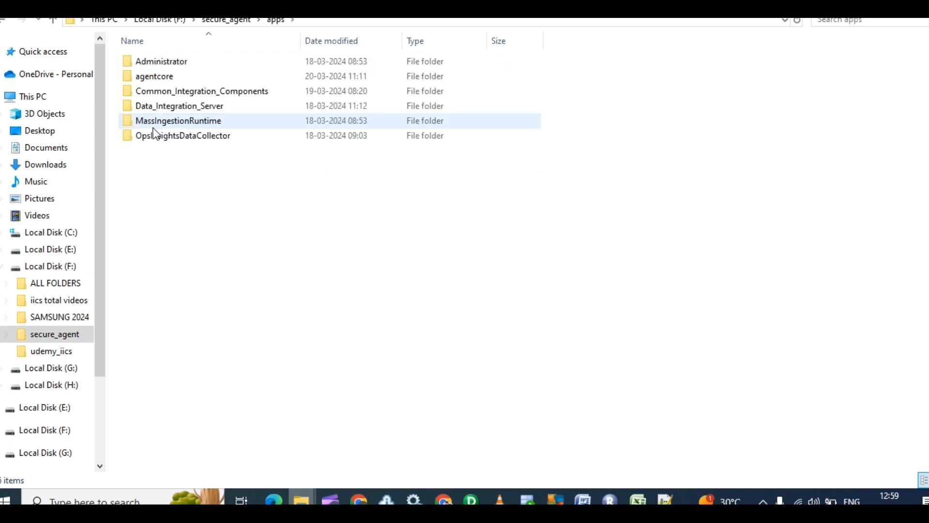
{"action": "double_click", "coordinate": [170, 106]}
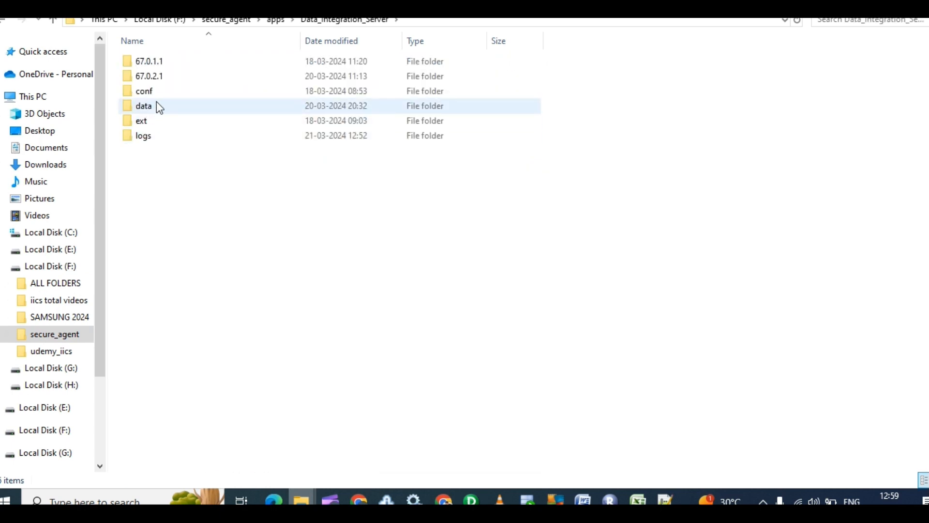
{"action": "left_click", "coordinate": [160, 108]}
{"action": "double_click", "coordinate": [160, 108]}
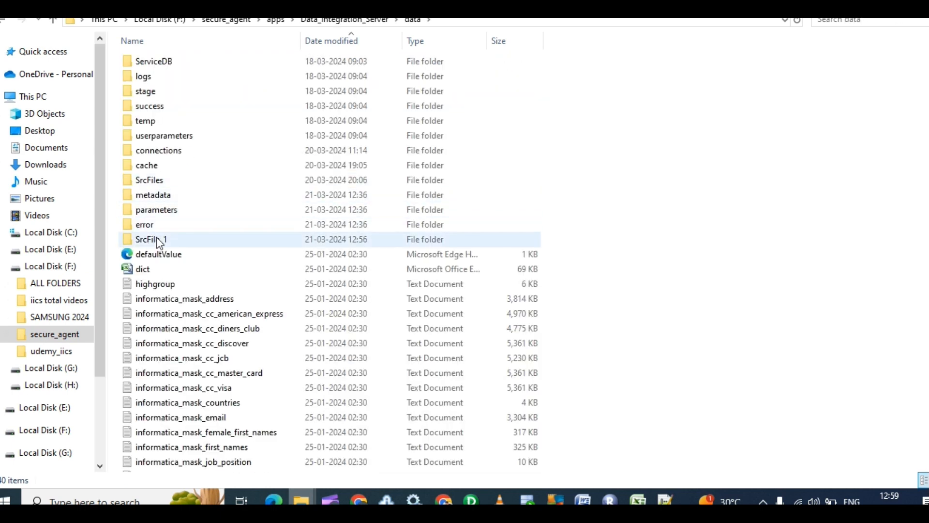
{"action": "left_click", "coordinate": [156, 237]}
{"action": "double_click", "coordinate": [156, 236]}
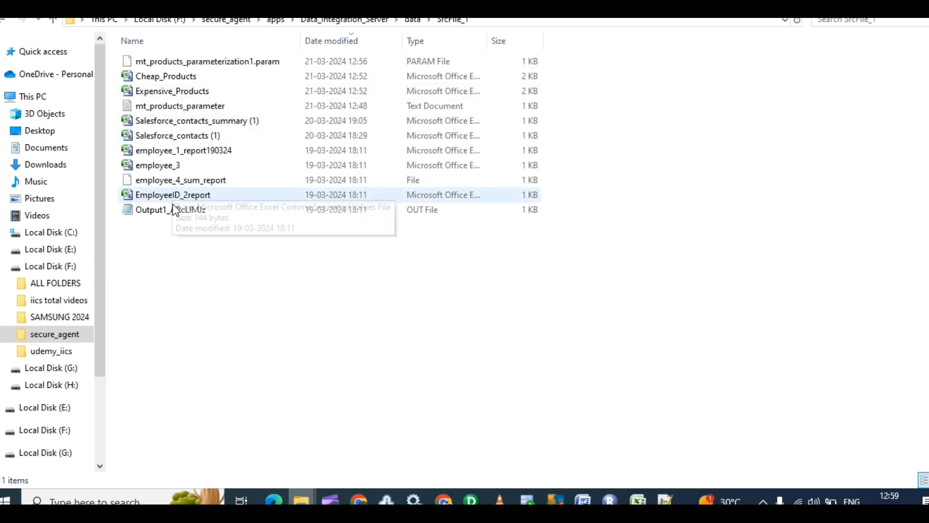
Open the mt_products_parameter text file in Notepad and copy both of its filter parameter lines
{"action": "right_click", "coordinate": [171, 108]}
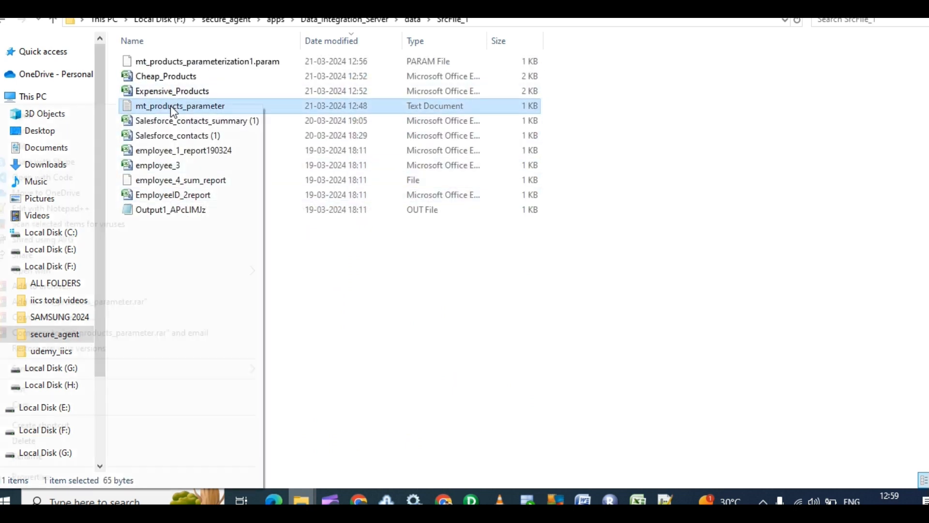
{"action": "mouse_move", "coordinate": [231, 270]}
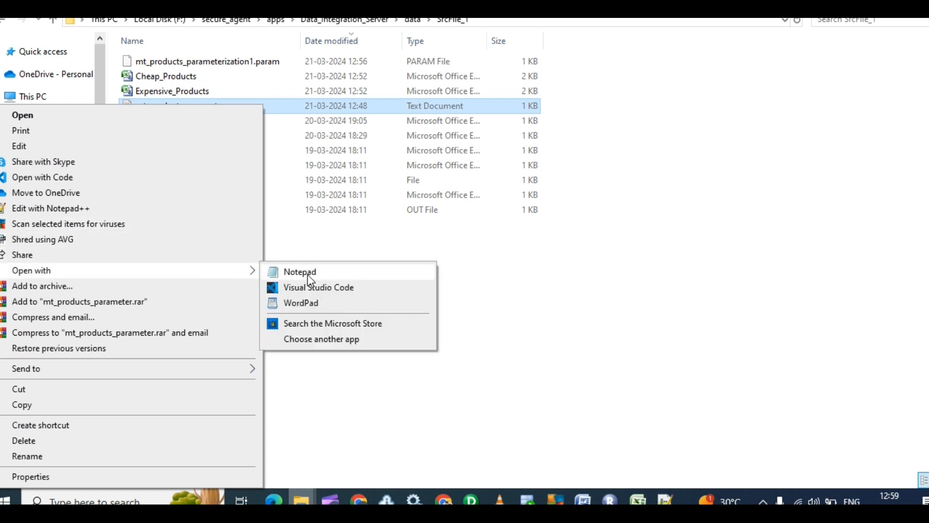
{"action": "left_click", "coordinate": [307, 275]}
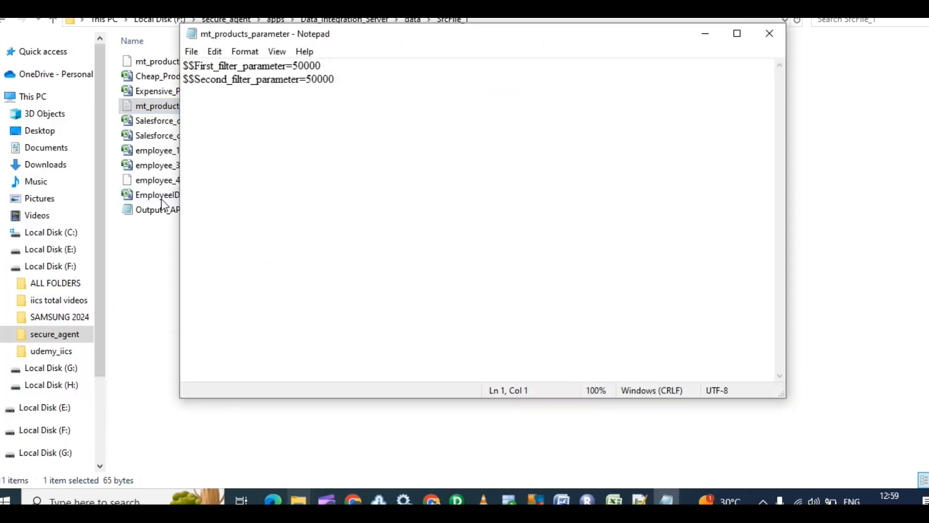
{"action": "left_click_drag", "start_coordinate": [333, 80], "coordinate": [176, 65]}
{"action": "key", "text": "ctrl+c"}
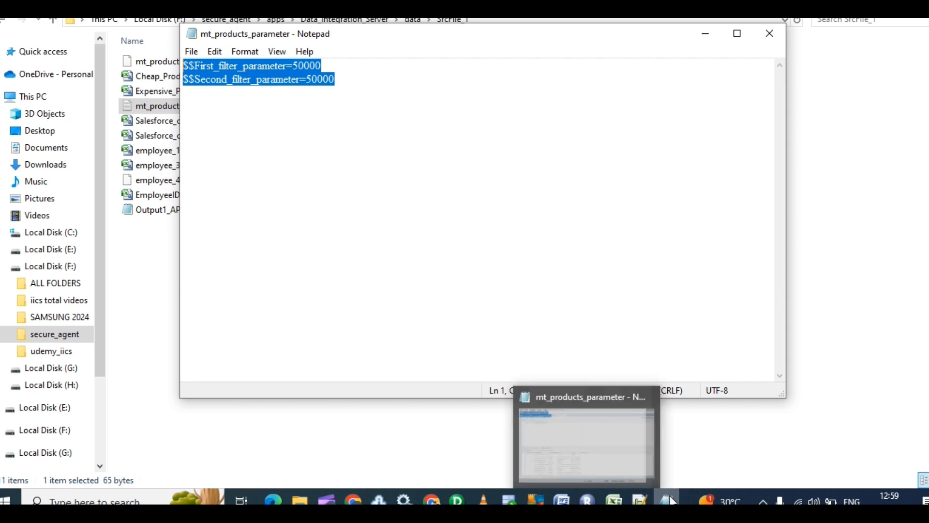
Paste $$First_filter_parameter=50000 and $$Second_filter_parameter=50000 below the section line of mt_products_parameterization1.param in Notepad++
{"action": "mouse_move", "coordinate": [637, 501]}
{"action": "left_click", "coordinate": [637, 436]}
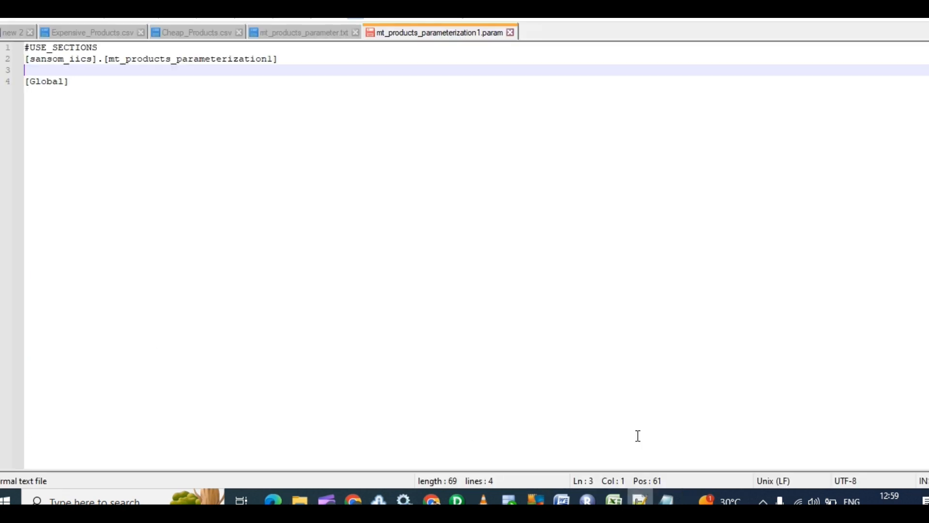
{"action": "key", "text": "ctrl+v"}
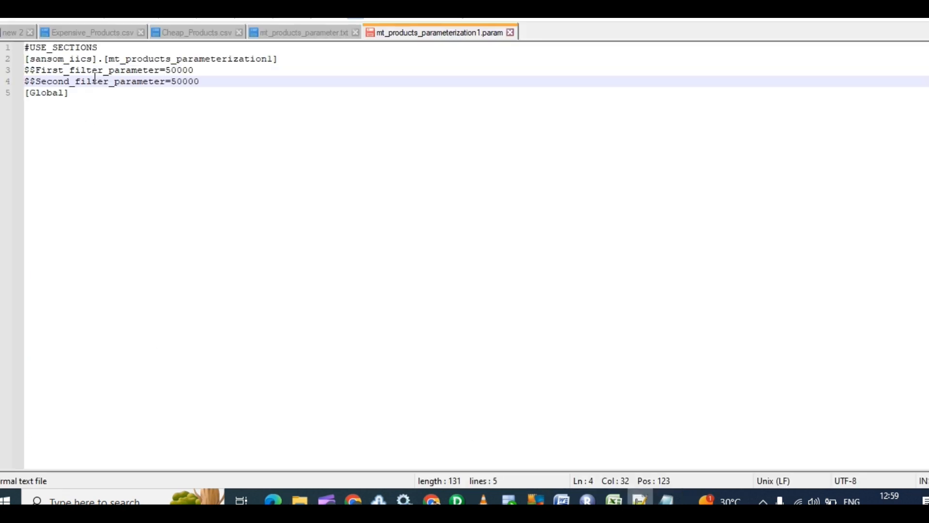
Examine the parameter file block from #USE_SECTIONS through the two filter parameter lines
{"action": "left_click_drag", "start_coordinate": [213, 93], "coordinate": [21, 65]}
{"action": "left_click_drag", "start_coordinate": [117, 45], "coordinate": [22, 47]}
{"action": "left_click", "coordinate": [265, 87]}
{"action": "left_click", "coordinate": [31, 46]}
{"action": "left_click_drag", "start_coordinate": [31, 47], "coordinate": [227, 78]}
{"action": "left_click", "coordinate": [25, 47]}
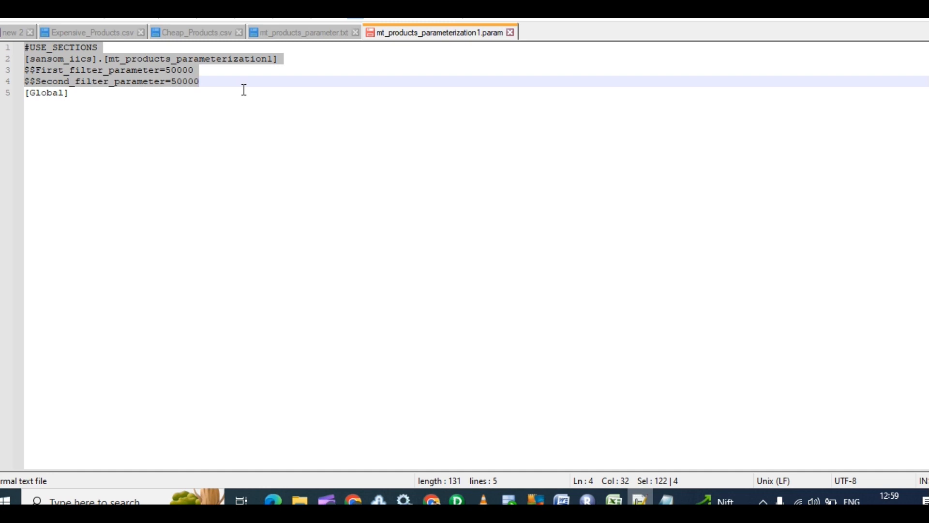
Add an empty line between the $$Second_filter_parameter line and the [Global] section
{"action": "left_click", "coordinate": [209, 88]}
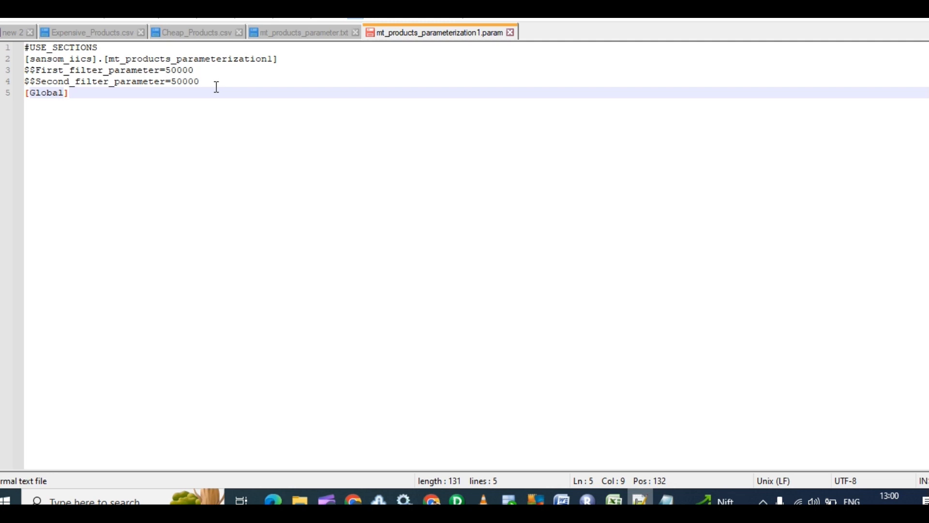
{"action": "left_click", "coordinate": [228, 85]}
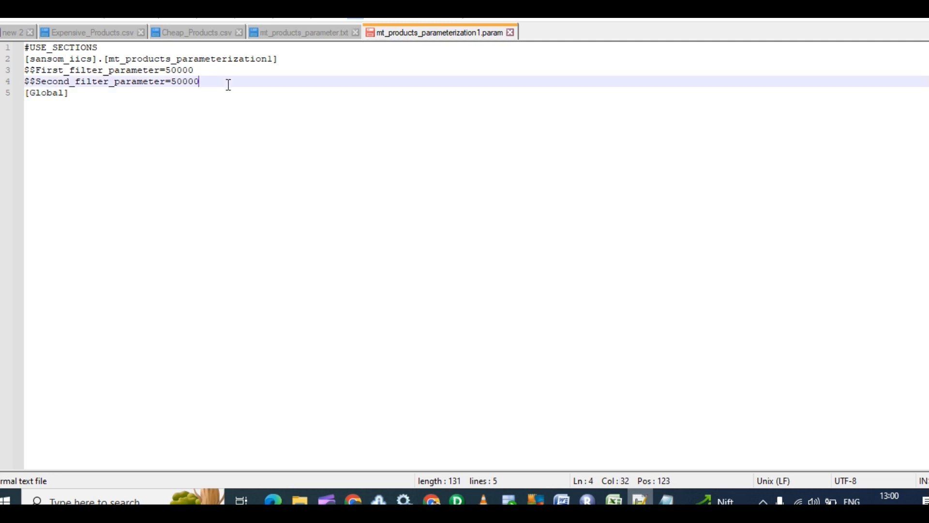
{"action": "key", "text": "Return"}
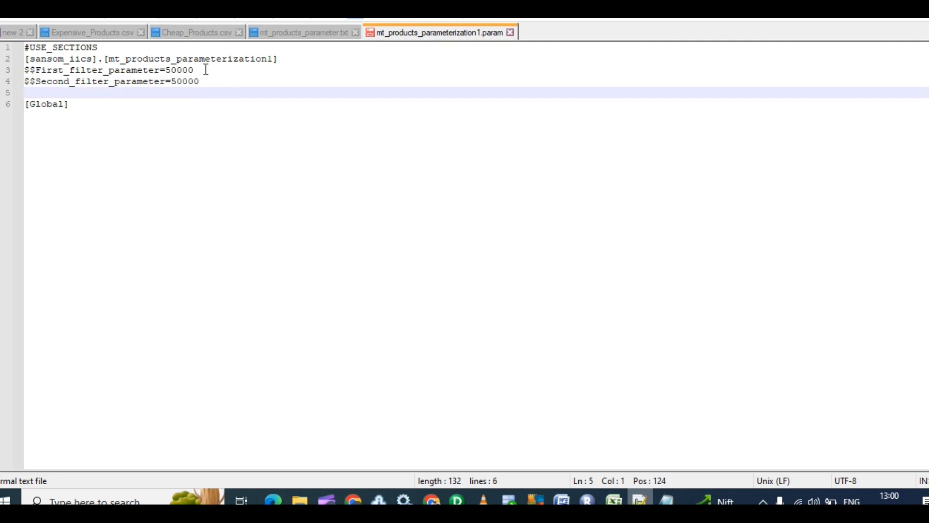
Duplicate the [sansom_iics].[mt_products_parameterization1] section with both filter parameters on the empty line above [Global], and check the copy against #USE_SECTIONS
{"action": "left_click_drag", "start_coordinate": [200, 81], "coordinate": [27, 60]}
{"action": "key", "text": "ctrl+c"}
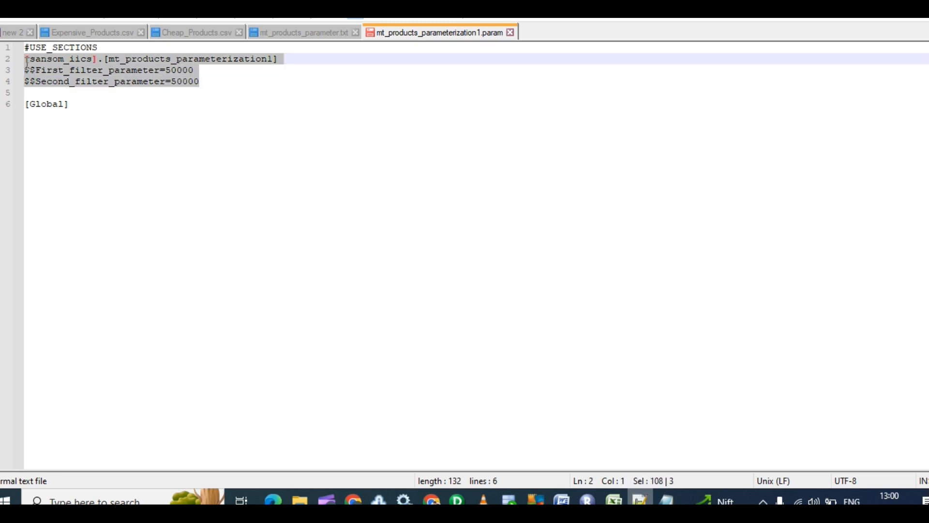
{"action": "left_click", "coordinate": [170, 94]}
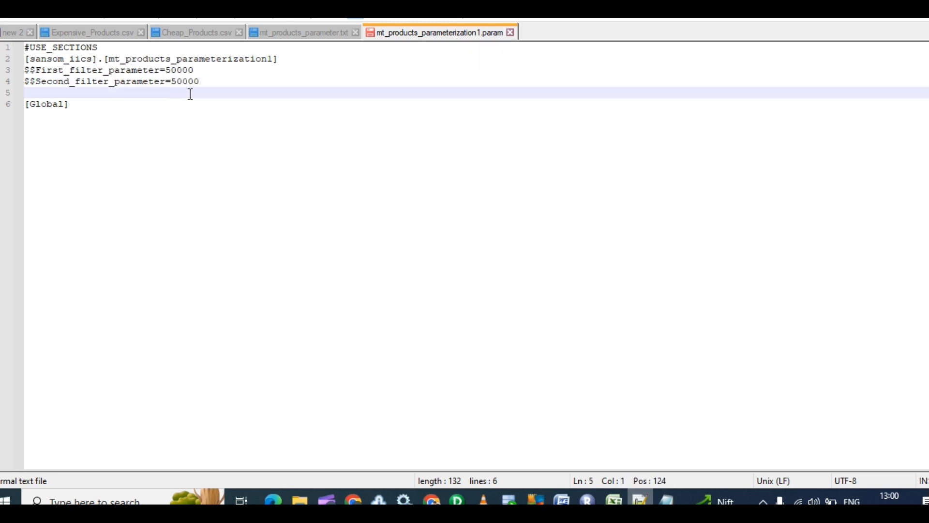
{"action": "key", "text": "ctrl+v"}
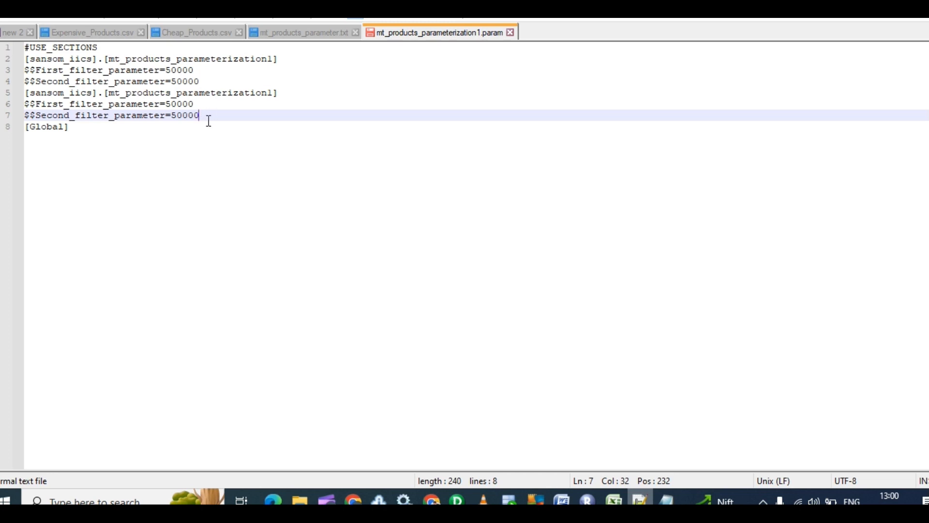
{"action": "left_click_drag", "start_coordinate": [209, 121], "coordinate": [14, 97]}
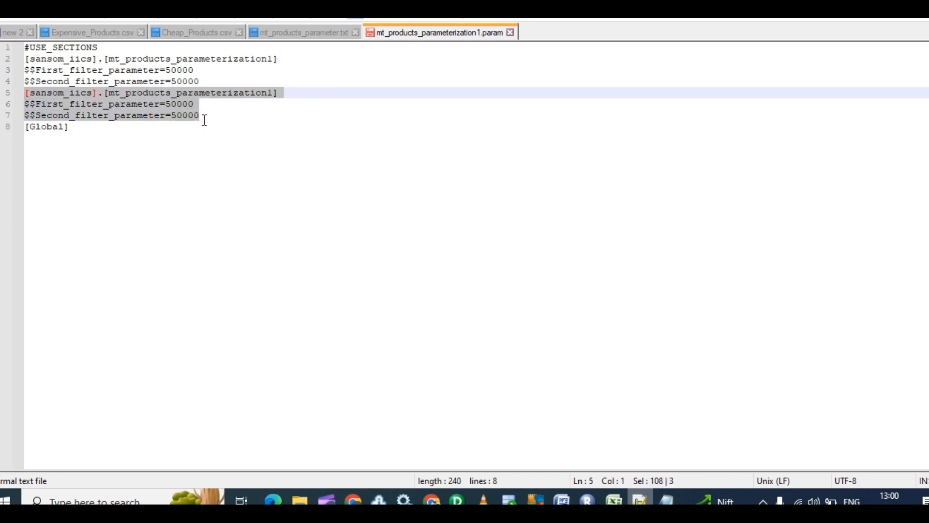
{"action": "left_click_drag", "start_coordinate": [203, 117], "coordinate": [53, 93]}
{"action": "left_click_drag", "start_coordinate": [102, 48], "coordinate": [20, 49]}
{"action": "left_click", "coordinate": [101, 47]}
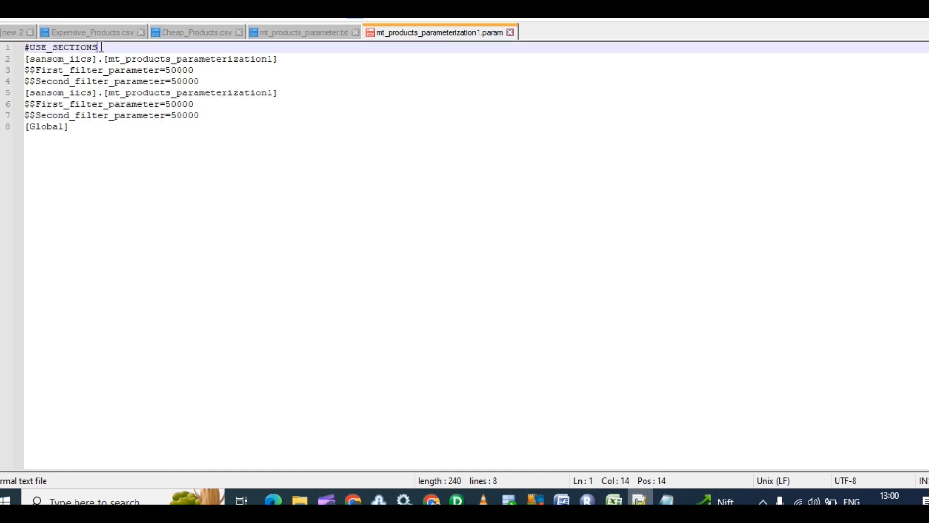
{"action": "left_click_drag", "start_coordinate": [101, 47], "coordinate": [18, 48]}
{"action": "left_click", "coordinate": [81, 135]}
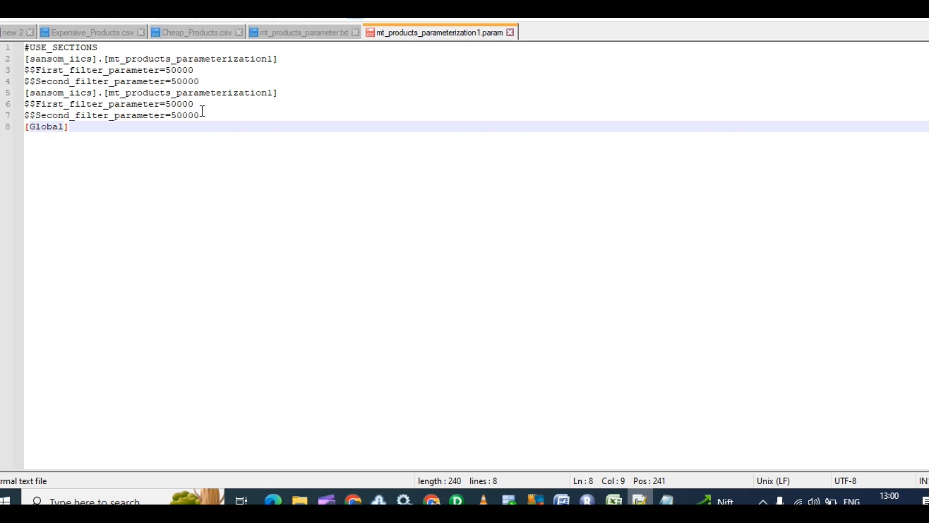
Copy the $$First_filter_parameter=50000 and $$Second_filter_parameter=50000 lines below the [Global] section
{"action": "left_click_drag", "start_coordinate": [199, 116], "coordinate": [24, 103]}
{"action": "key", "text": "ctrl+c"}
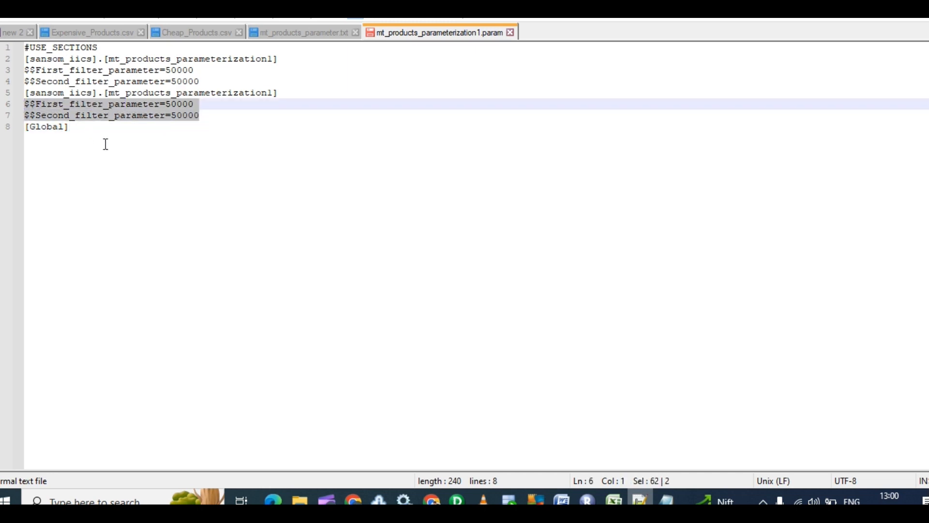
{"action": "left_click", "coordinate": [89, 136]}
{"action": "key", "text": "Return"}
{"action": "key", "text": "ctrl+v"}
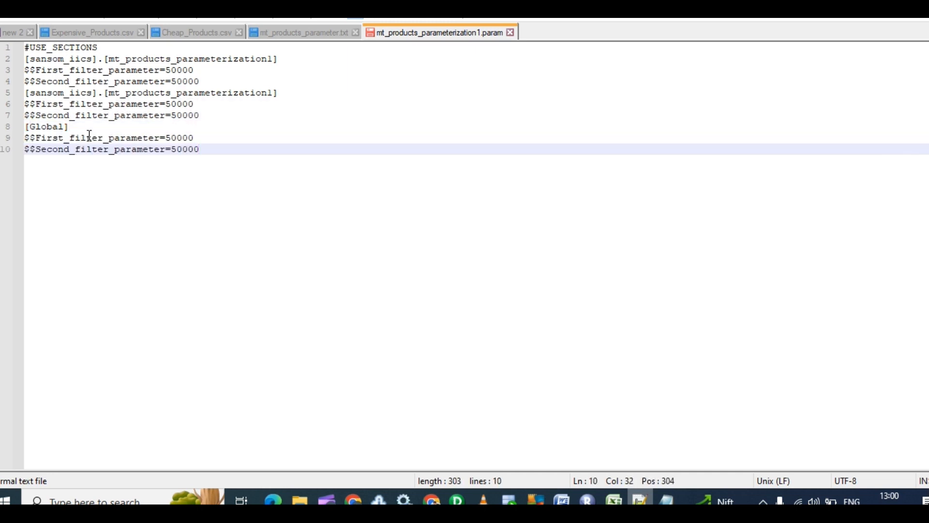
Temporarily cut everything above [Global] to view that section alone, and paste the removed lines back above it
{"action": "left_click_drag", "start_coordinate": [207, 115], "coordinate": [2, 30]}
{"action": "key", "text": "ctrl+c"}
{"action": "key", "text": "Delete"}
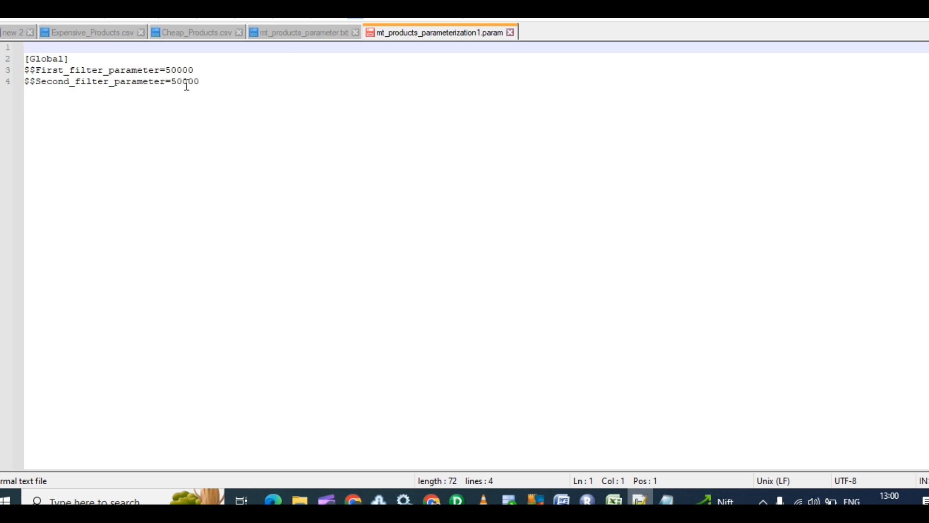
{"action": "left_click_drag", "start_coordinate": [208, 83], "coordinate": [25, 59]}
{"action": "key", "text": "ctrl+End"}
{"action": "left_click_drag", "start_coordinate": [204, 82], "coordinate": [27, 59]}
{"action": "left_click", "coordinate": [30, 49]}
{"action": "key", "text": "Delete"}
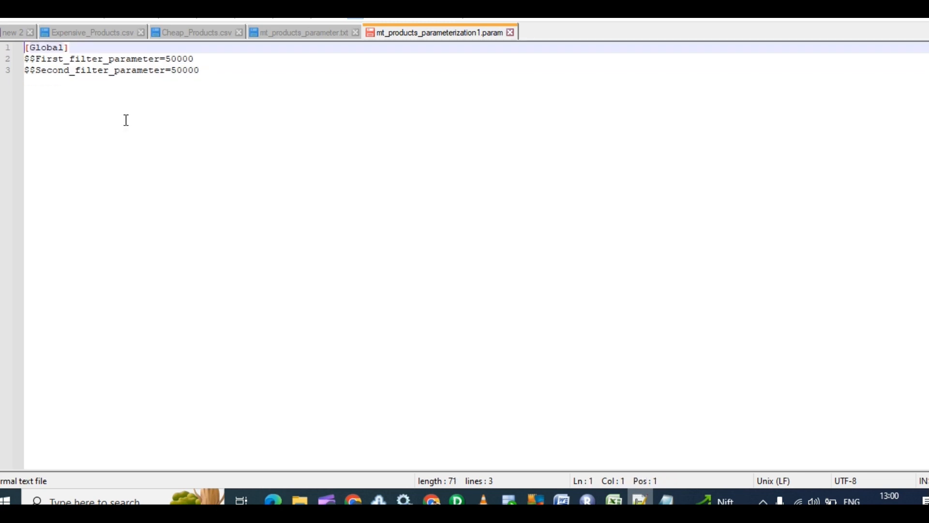
{"action": "key", "text": "Return"}
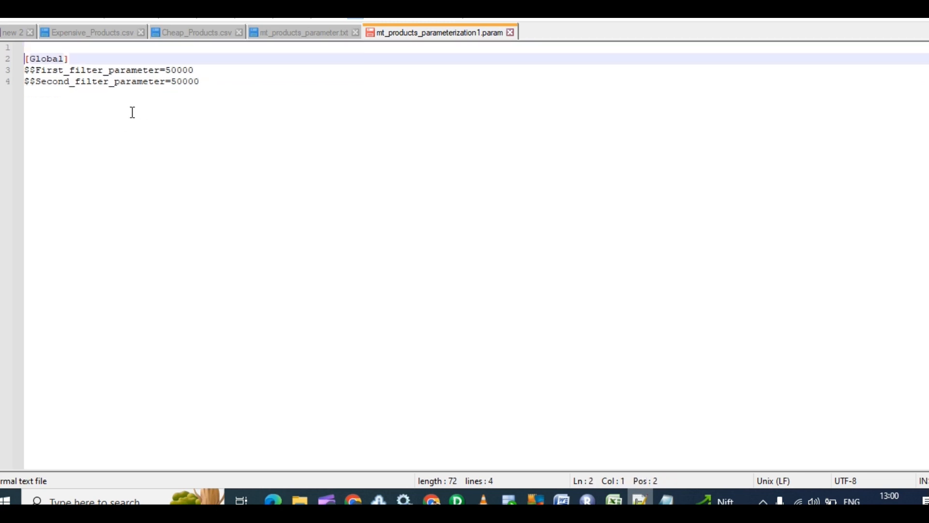
{"action": "key", "text": "Up"}
{"action": "key", "text": "ctrl+v"}
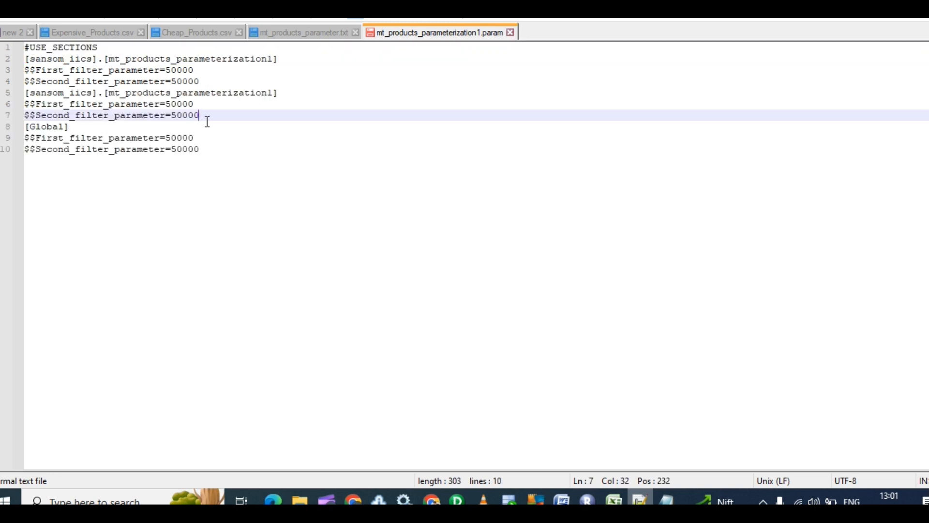
Insert an empty line between the duplicated section's last parameter and [Global]
{"action": "key", "text": "Down"}
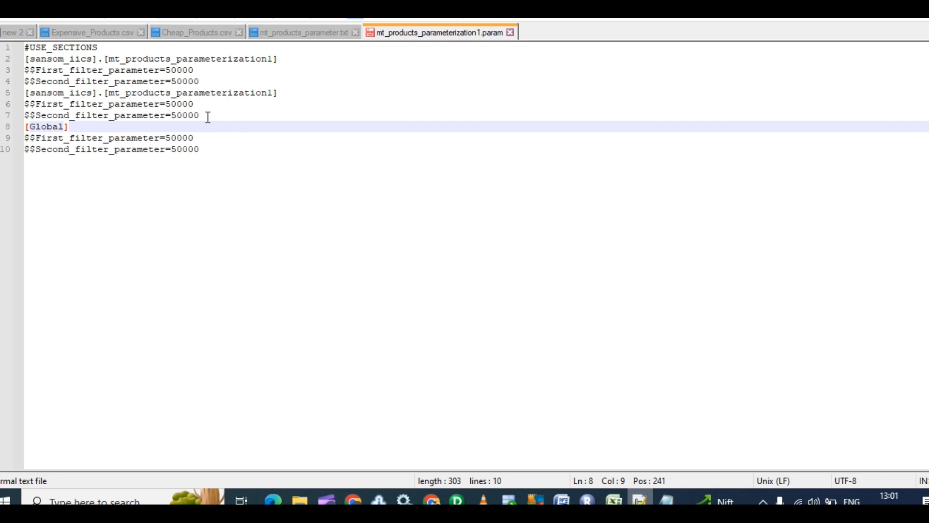
{"action": "left_click", "coordinate": [209, 111]}
{"action": "key", "text": "Return"}
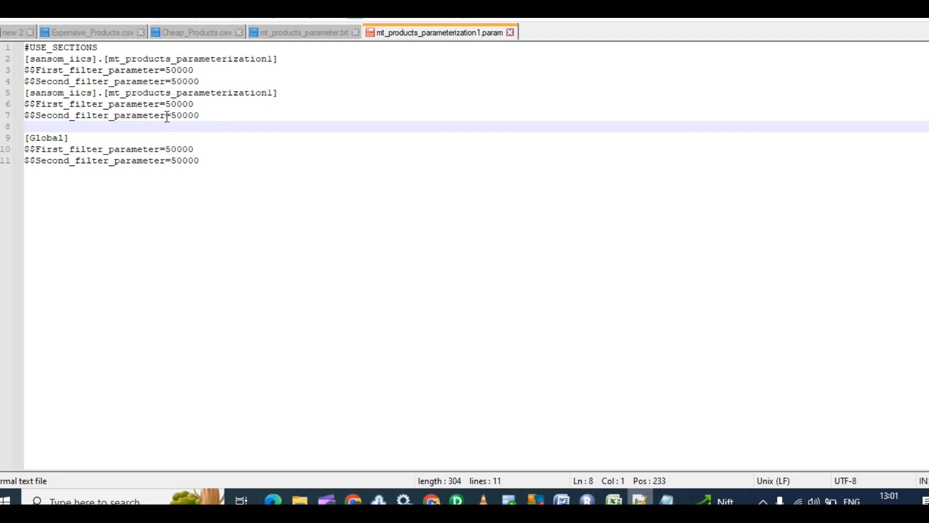
Compare the first [sansom_iics].[mt_products_parameterization1] section with its duplicate, including their filter parameter values
{"action": "left_click_drag", "start_coordinate": [216, 84], "coordinate": [25, 59]}
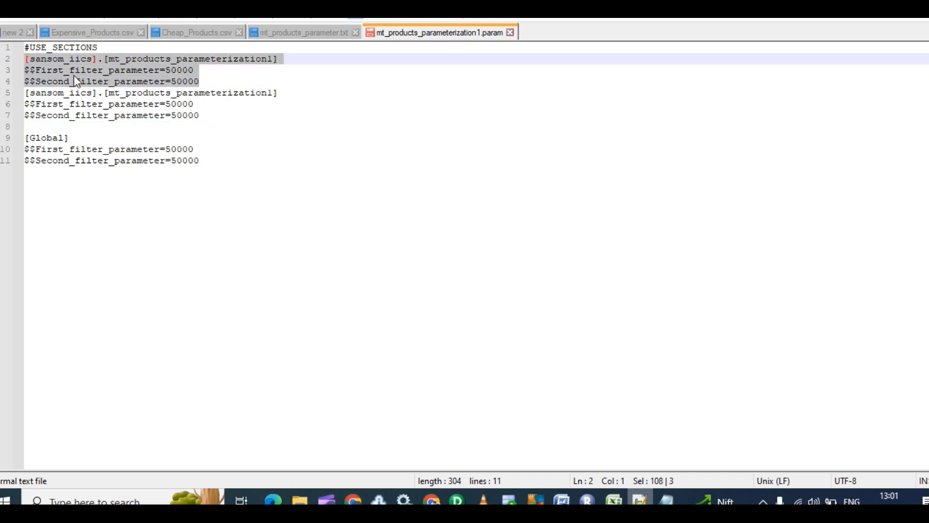
{"action": "left_click_drag", "start_coordinate": [209, 115], "coordinate": [25, 93]}
{"action": "left_click", "coordinate": [201, 117]}
{"action": "double_click", "coordinate": [194, 116]}
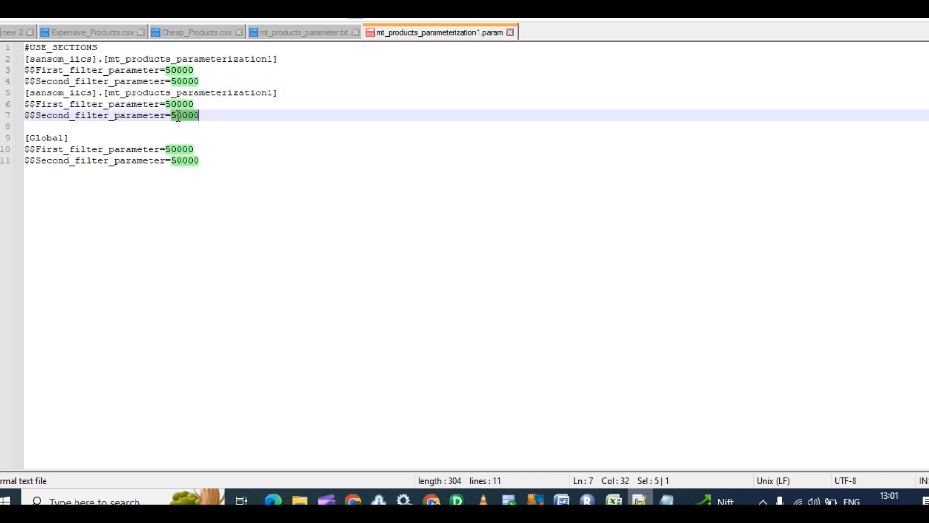
{"action": "left_click_drag", "start_coordinate": [201, 116], "coordinate": [26, 93]}
{"action": "left_click", "coordinate": [204, 115]}
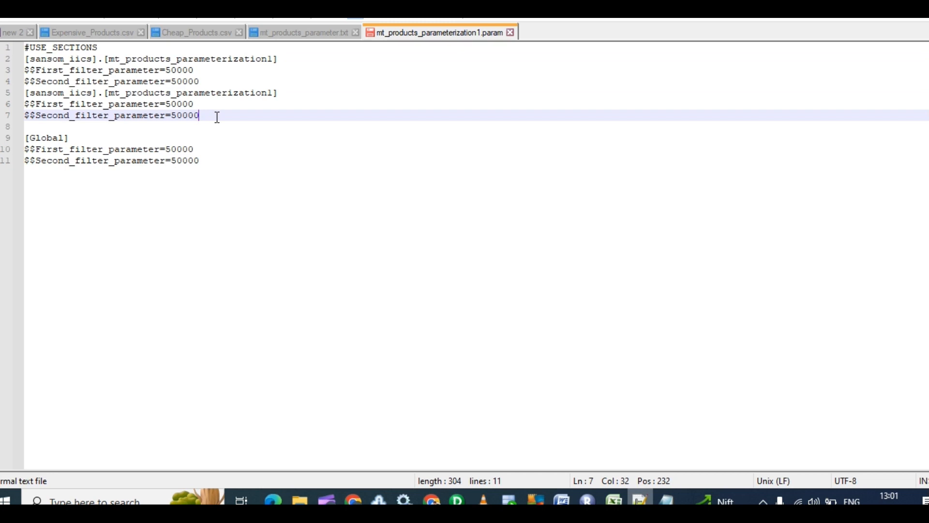
{"action": "left_click_drag", "start_coordinate": [217, 117], "coordinate": [23, 94]}
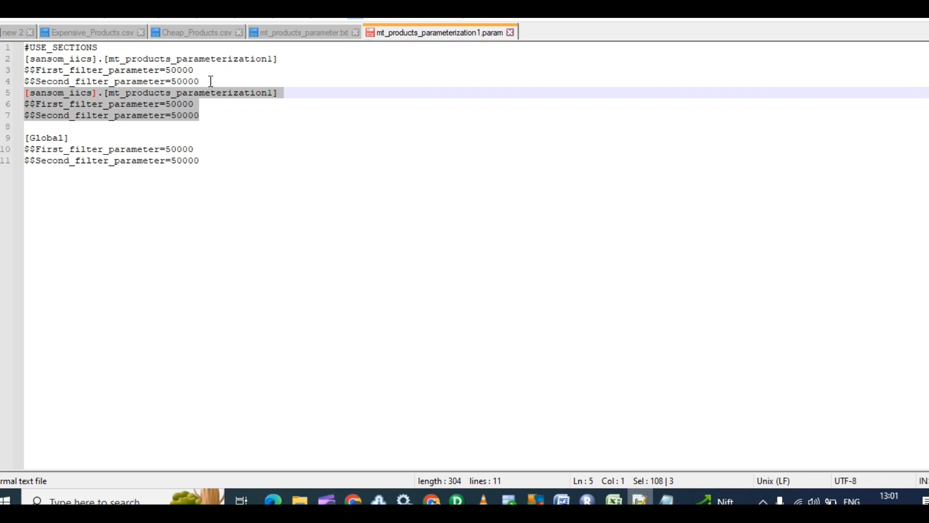
{"action": "left_click", "coordinate": [212, 112]}
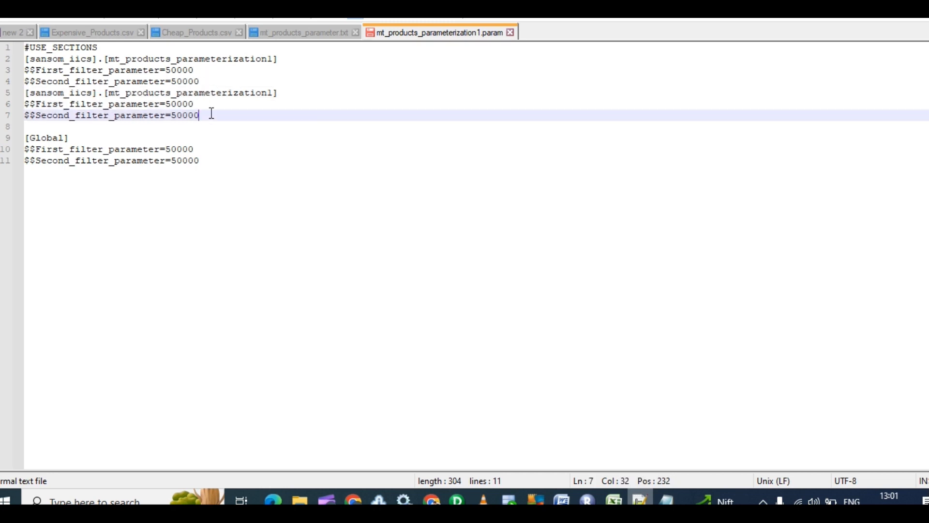
Delete the duplicated [sansom_iics].[mt_products_parameterization1] section and the empty lines above [Global]
{"action": "left_click_drag", "start_coordinate": [212, 112], "coordinate": [21, 93]}
{"action": "key", "text": "Delete"}
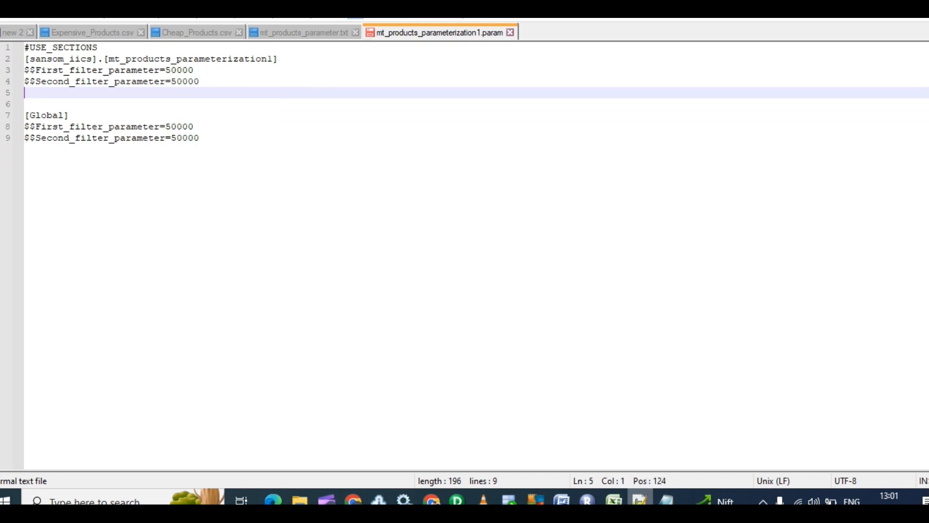
{"action": "left_click", "coordinate": [27, 114]}
{"action": "key", "text": "BackSpace"}
{"action": "key", "text": "BackSpace"}
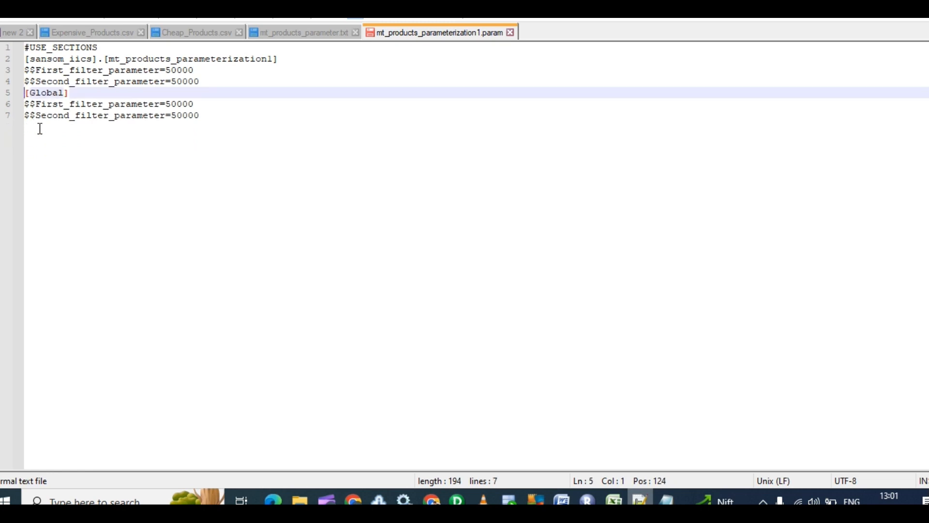
Set $$First_filter_parameter and $$Second_filter_parameter to 20000 in the [sansom_iics].[mt_products_parameterization1] section
{"action": "left_click", "coordinate": [177, 72]}
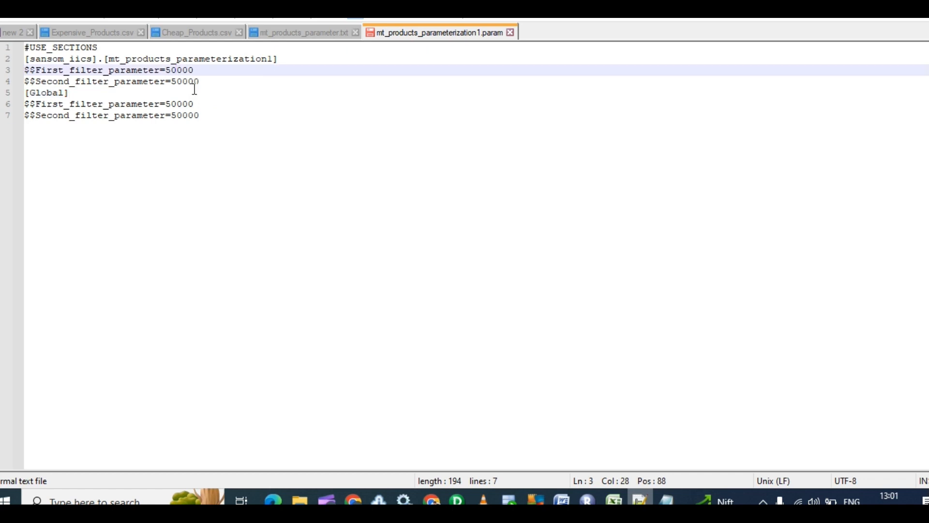
{"action": "key", "text": "BackSpace"}
{"action": "key", "text": "BackSpace"}
{"action": "type", "text": "20"}
{"action": "left_click", "coordinate": [180, 81]}
{"action": "key", "text": "BackSpace"}
{"action": "key", "text": "BackSpace"}
{"action": "type", "text": "2"}
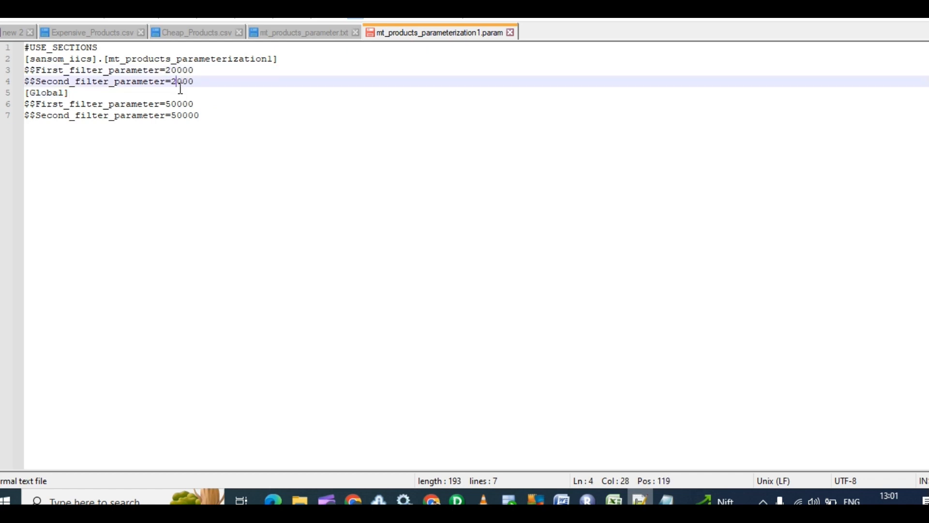
{"action": "type", "text": "0"}
Review the task section's parameter lines and save mt_products_parameterization1.param
{"action": "left_click", "coordinate": [202, 71]}
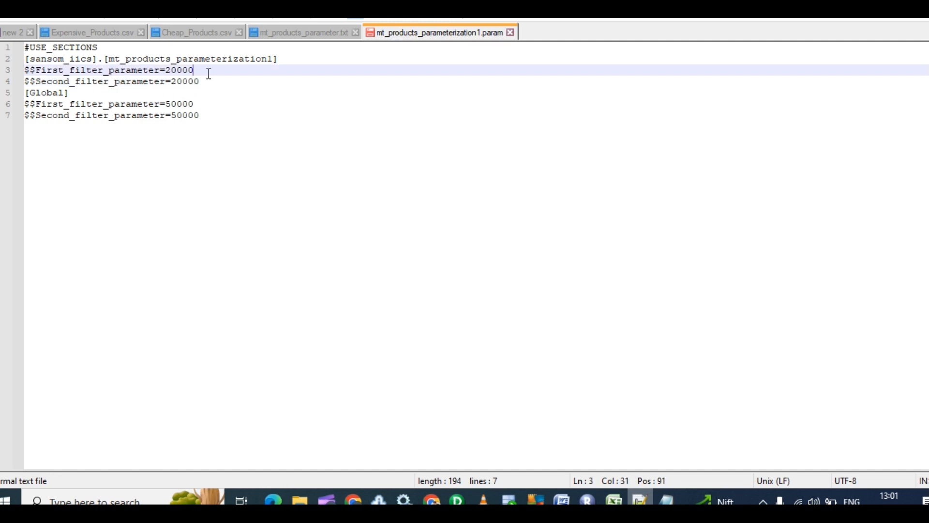
{"action": "left_click", "coordinate": [209, 85]}
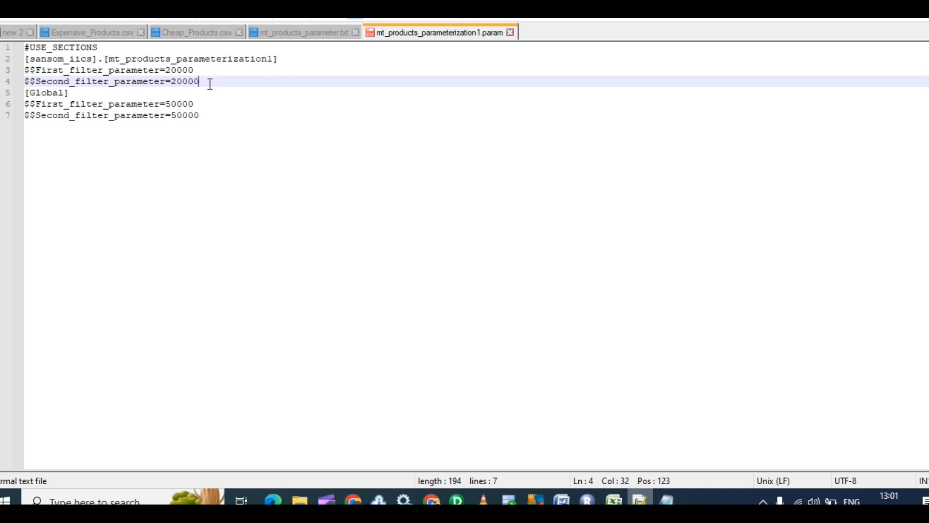
{"action": "left_click", "coordinate": [204, 60]}
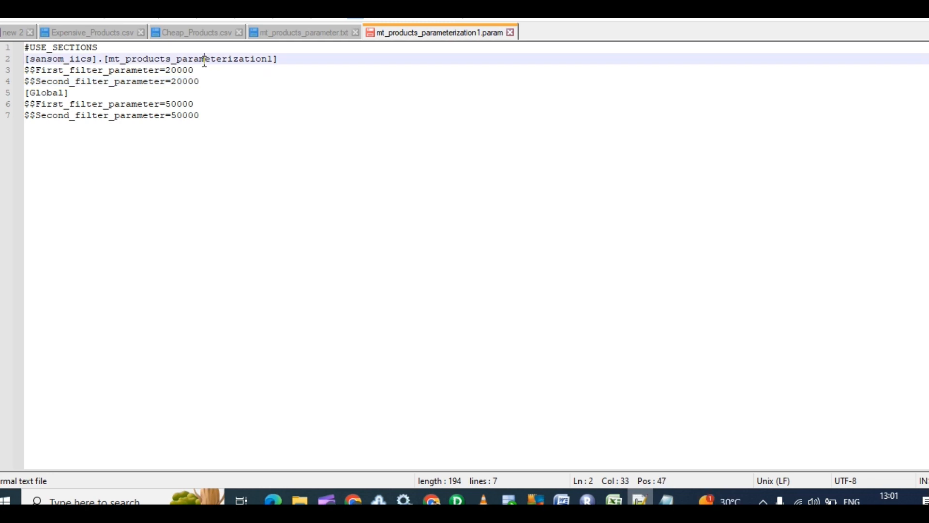
{"action": "left_click", "coordinate": [209, 80]}
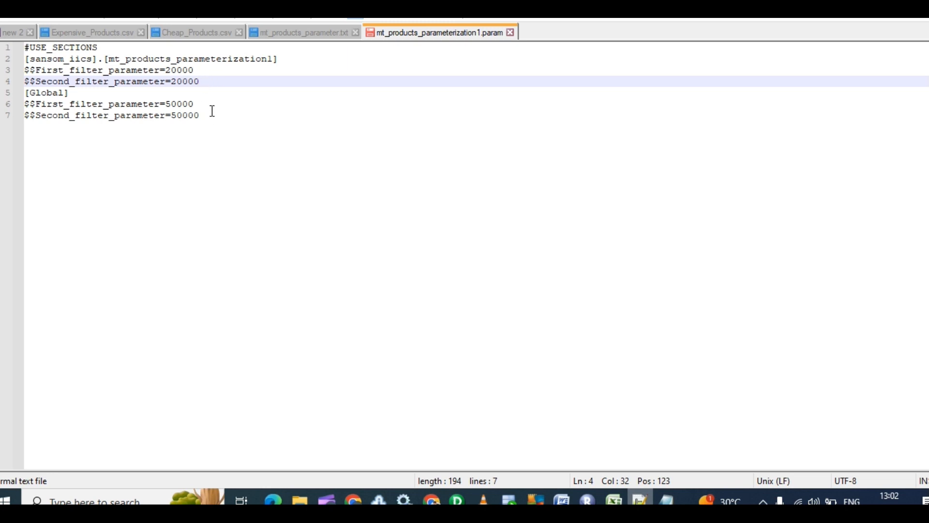
{"action": "key", "text": "ctrl+s"}
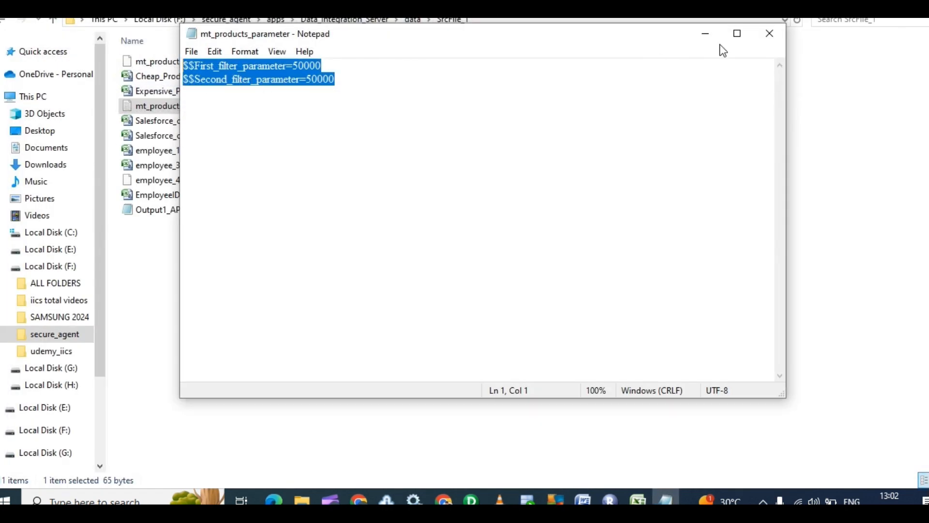
Minimize the mt_products_parameter note and select the full file name mt_products_parameterization1.param in the SrcFile_1 folder
{"action": "left_click", "coordinate": [710, 39]}
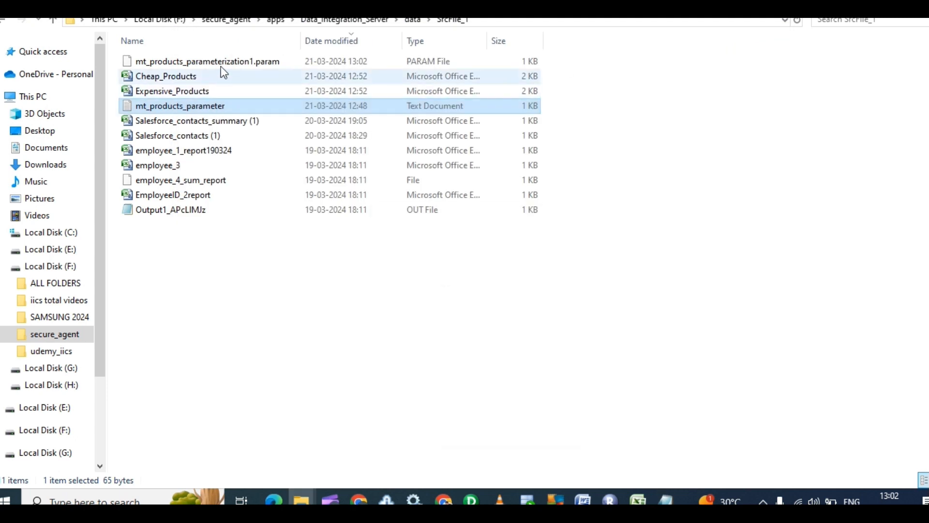
{"action": "left_click", "coordinate": [223, 64]}
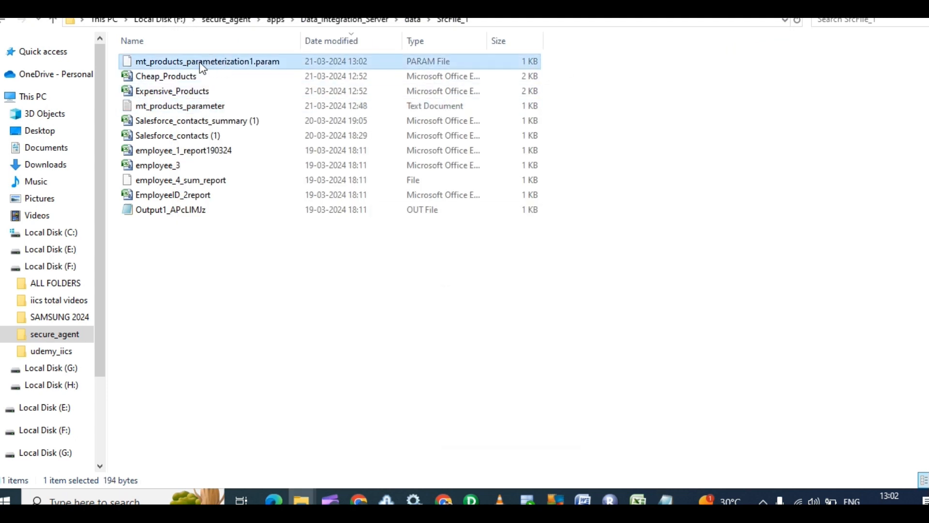
{"action": "left_click", "coordinate": [199, 61]}
{"action": "left_click_drag", "start_coordinate": [290, 61], "coordinate": [125, 63]}
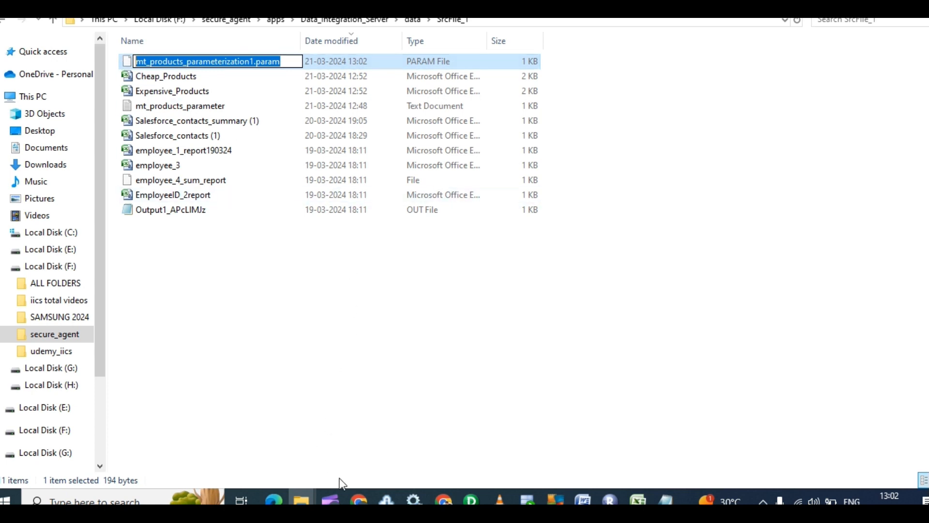
Switch to Informatica Data Integration in Chrome, edit the mt_products_parameterization1 task and show its schedule and advanced settings
{"action": "left_click", "coordinate": [358, 500]}
{"action": "left_click", "coordinate": [299, 451]}
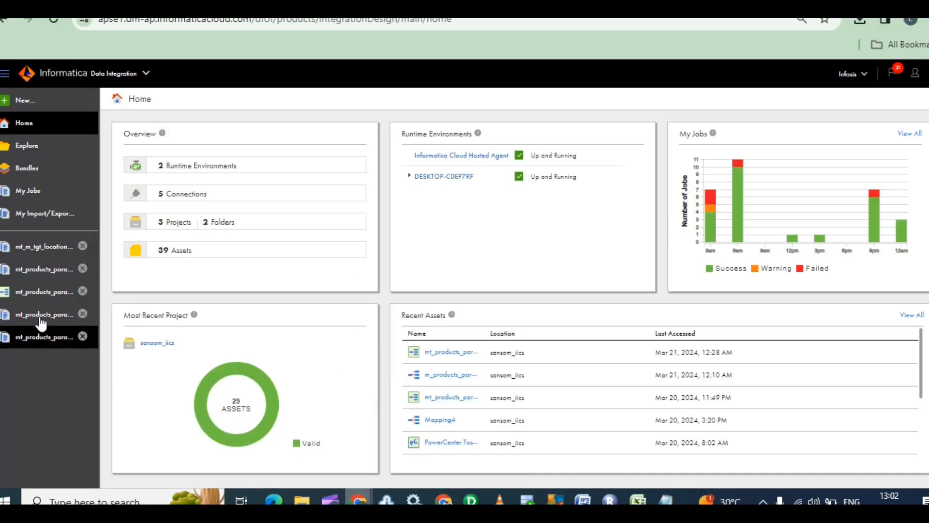
{"action": "left_click", "coordinate": [45, 295]}
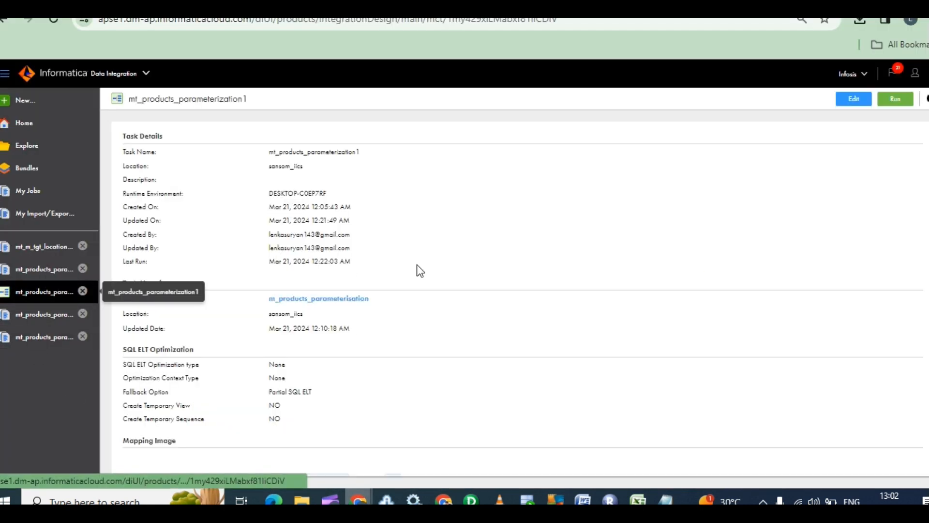
{"action": "left_click", "coordinate": [851, 99]}
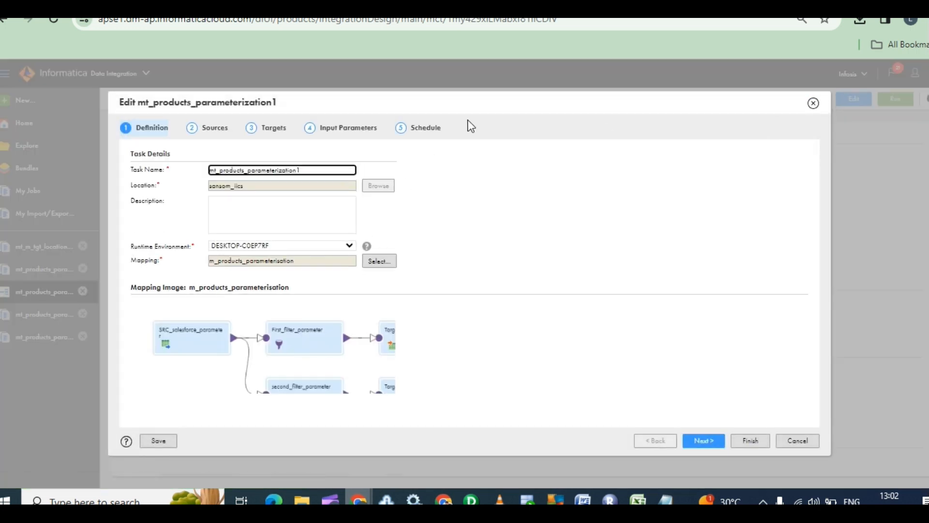
{"action": "left_click", "coordinate": [408, 130]}
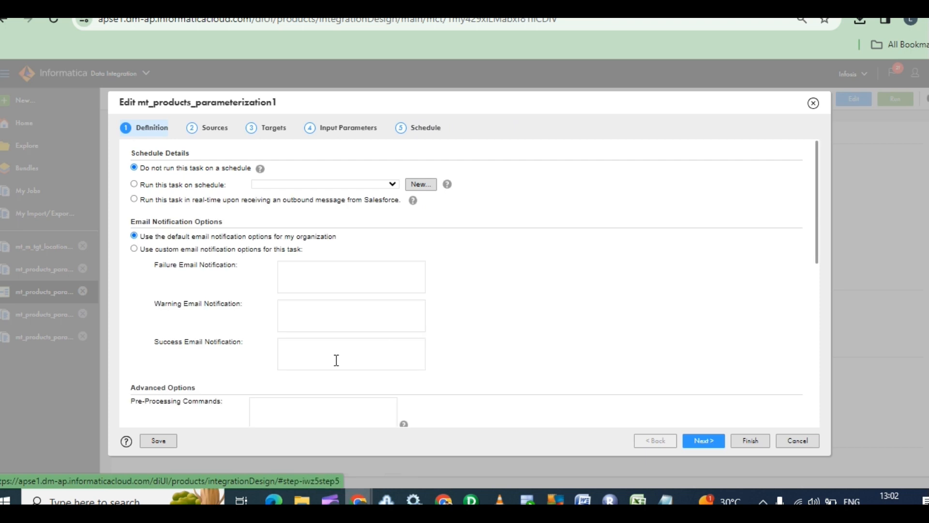
Set the task's parameter file name to mt_products_parameterization1.param in its local parameter file location and finish editing the task
{"action": "scroll", "coordinate": [309, 356], "scroll_direction": "down", "scroll_amount": 10}
{"action": "scroll", "coordinate": [207, 261], "scroll_direction": "up", "scroll_amount": 2}
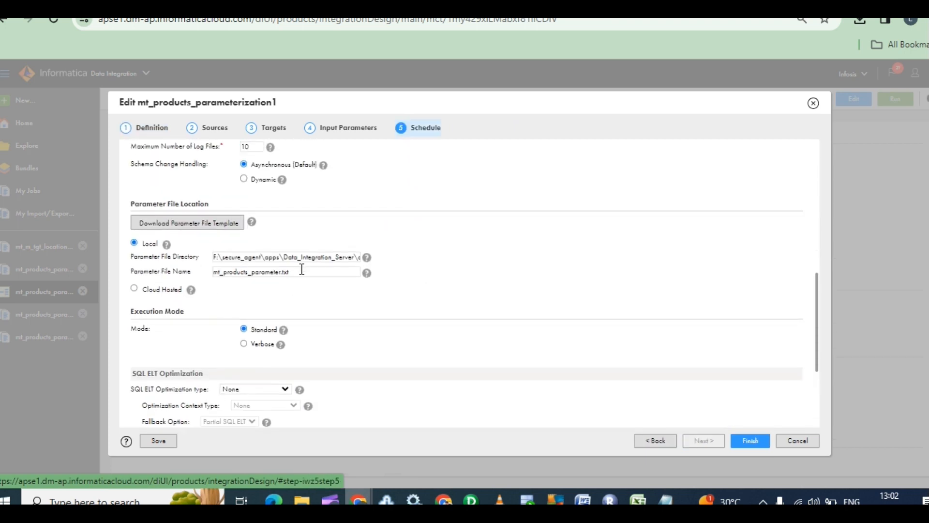
{"action": "left_click_drag", "start_coordinate": [300, 271], "coordinate": [175, 275]}
{"action": "type", "text": "mt_products_parameterization1.param"}
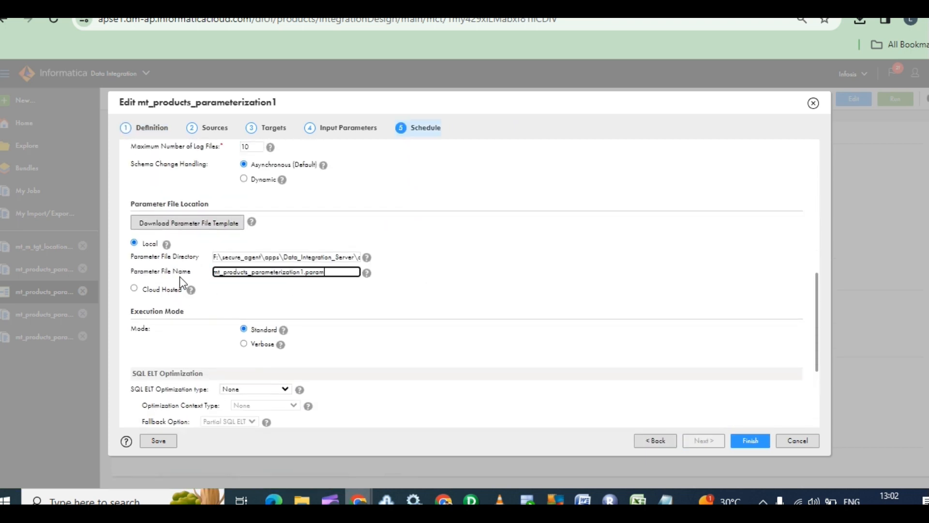
{"action": "left_click", "coordinate": [334, 257]}
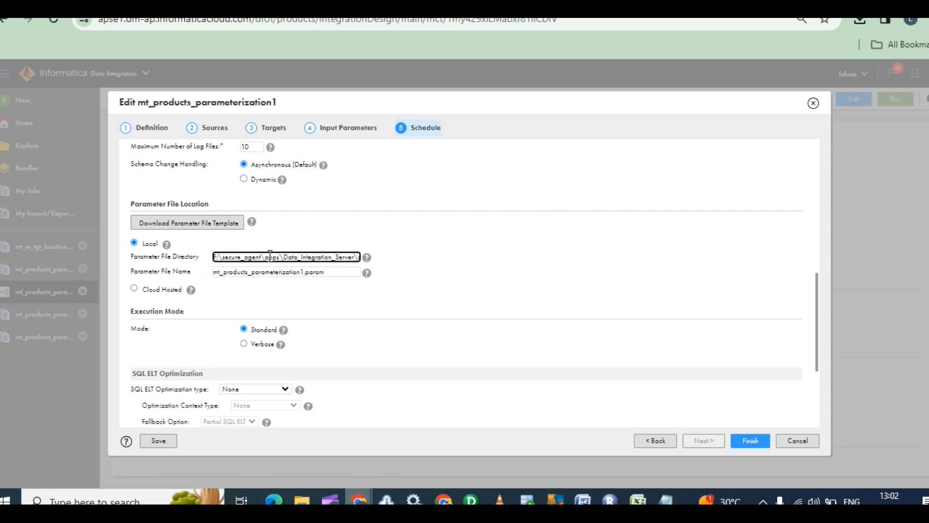
{"action": "left_click", "coordinate": [341, 274]}
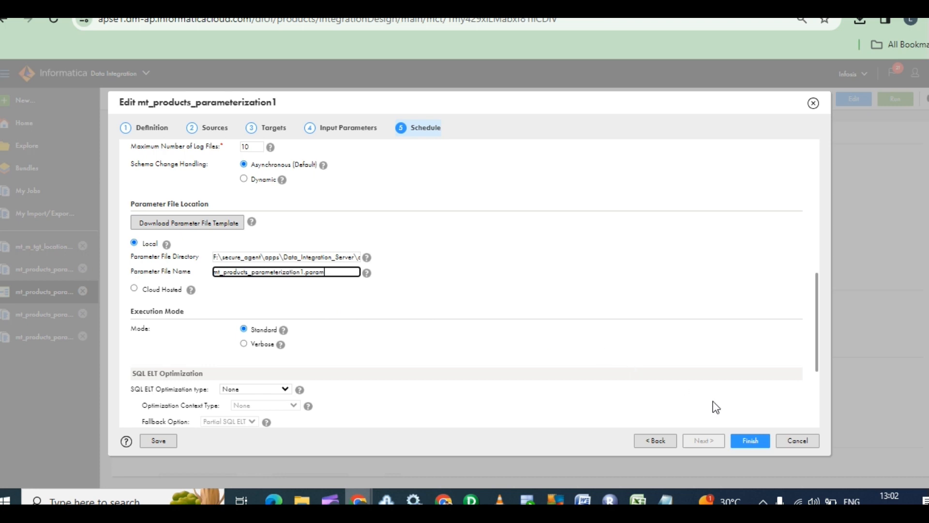
{"action": "left_click", "coordinate": [540, 313]}
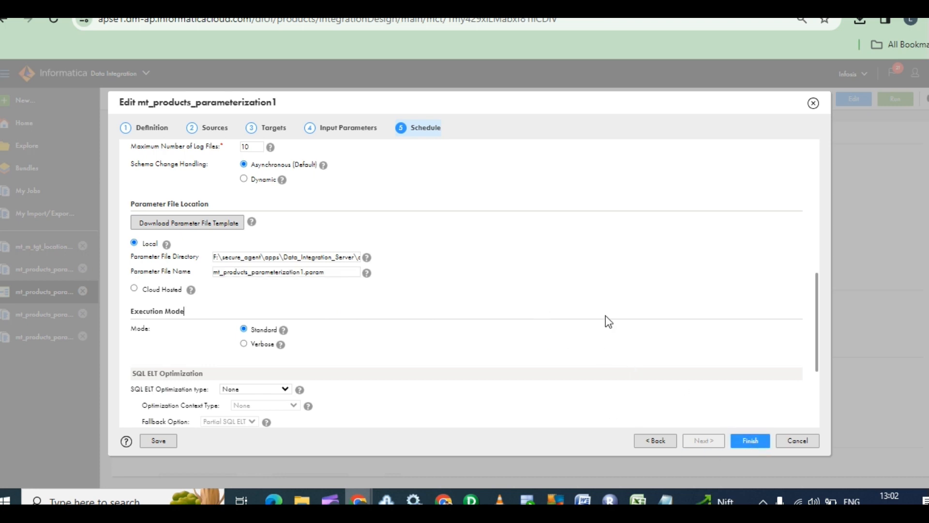
{"action": "left_click", "coordinate": [753, 443]}
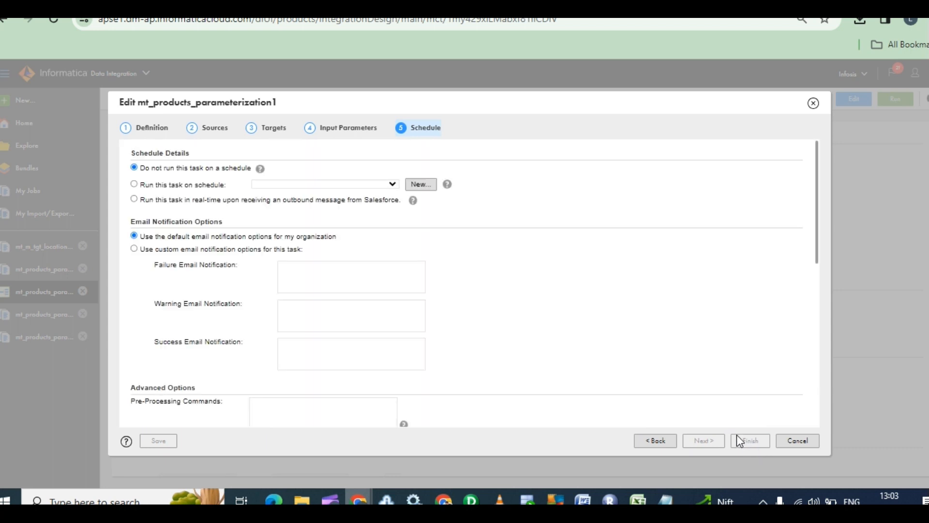
{"action": "scroll", "coordinate": [362, 288], "scroll_direction": "down", "scroll_amount": 5}
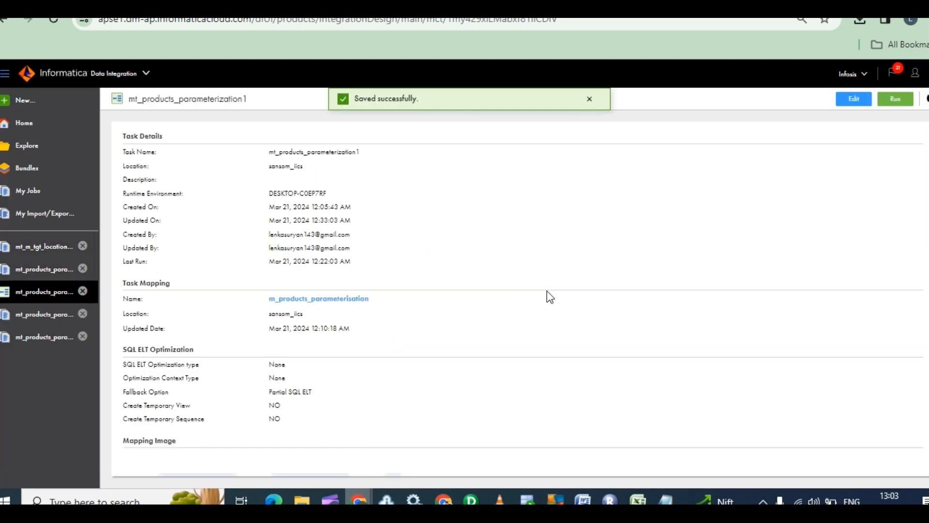
Run the mt_products_parameterization1 task and show its run in the jobs list
{"action": "mouse_move", "coordinate": [667, 500]}
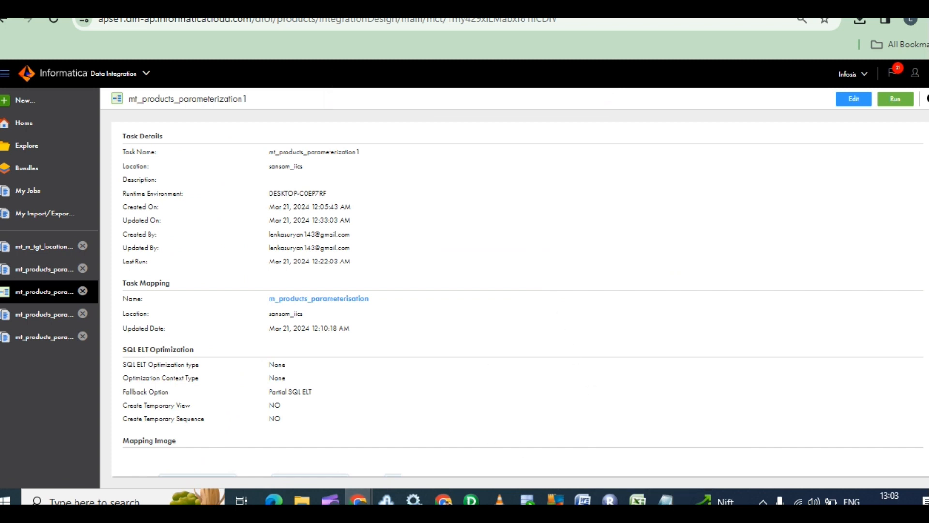
{"action": "left_click", "coordinate": [889, 99]}
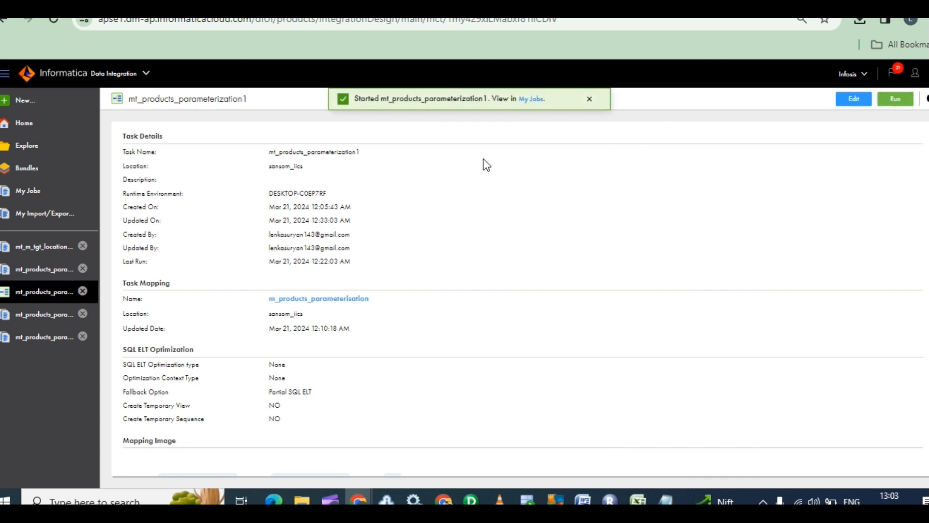
{"action": "left_click", "coordinate": [531, 101]}
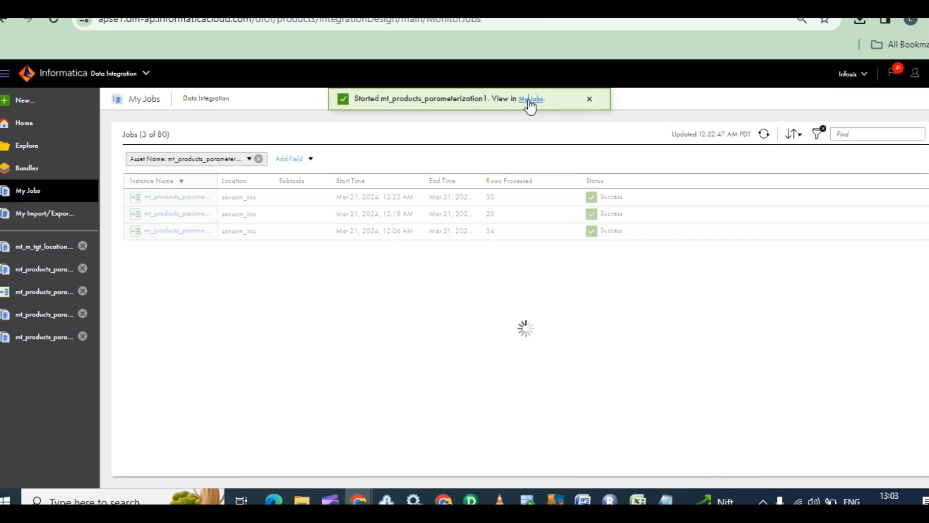
Close the four open job detail pages, keeping only the mt_products_parameterization1 task page open
{"action": "left_click", "coordinate": [82, 314]}
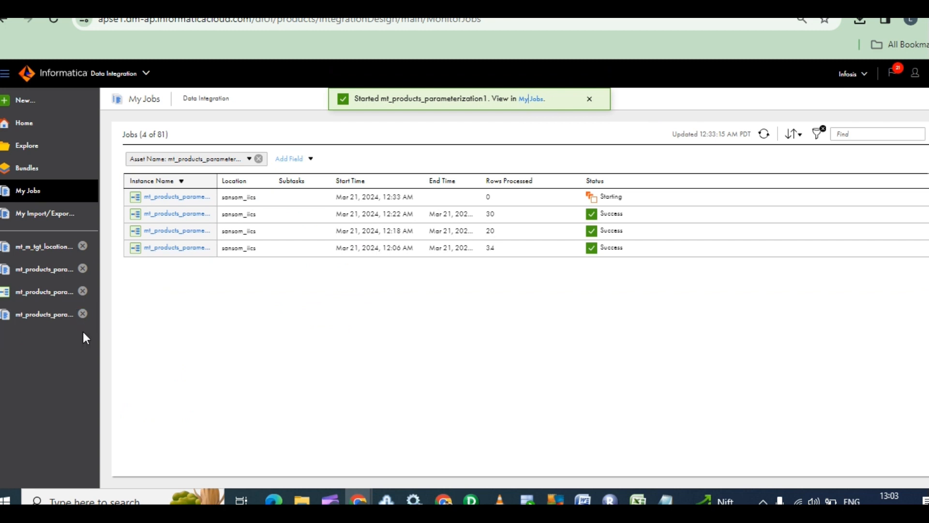
{"action": "left_click", "coordinate": [82, 314]}
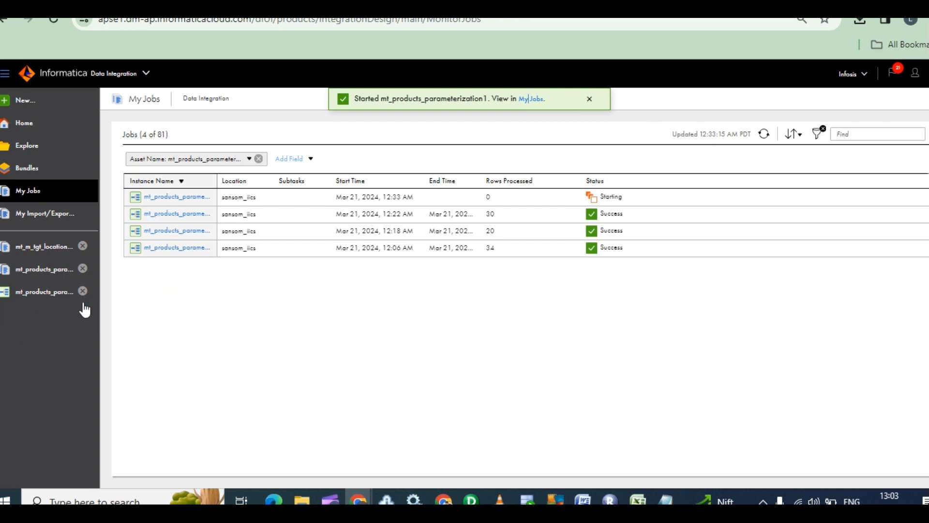
{"action": "left_click", "coordinate": [82, 269]}
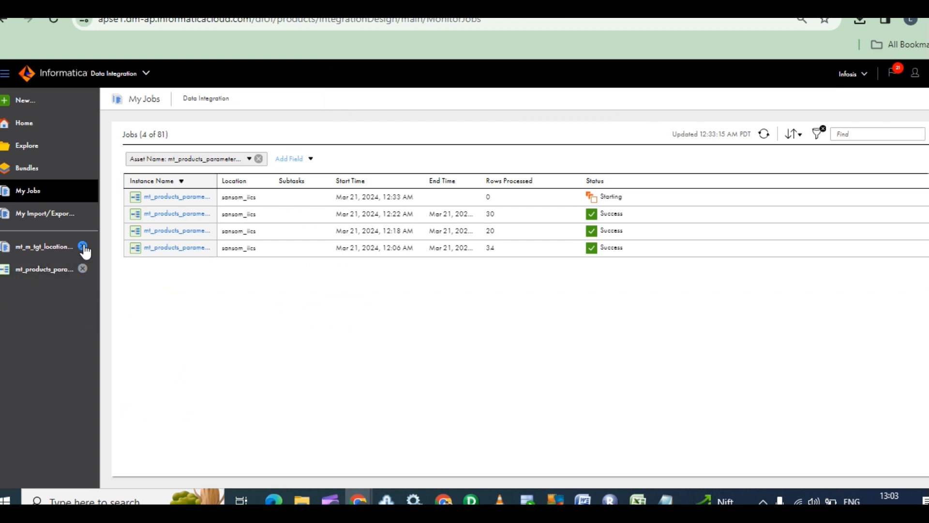
{"action": "left_click", "coordinate": [83, 247]}
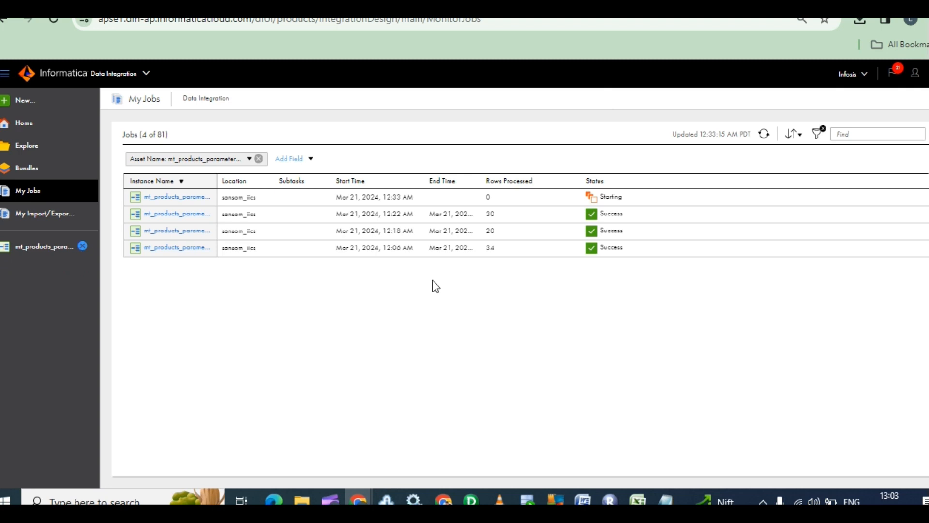
Refresh the jobs list repeatedly to monitor the status of the newest mt_products_parameterization1 run
{"action": "left_click", "coordinate": [764, 134]}
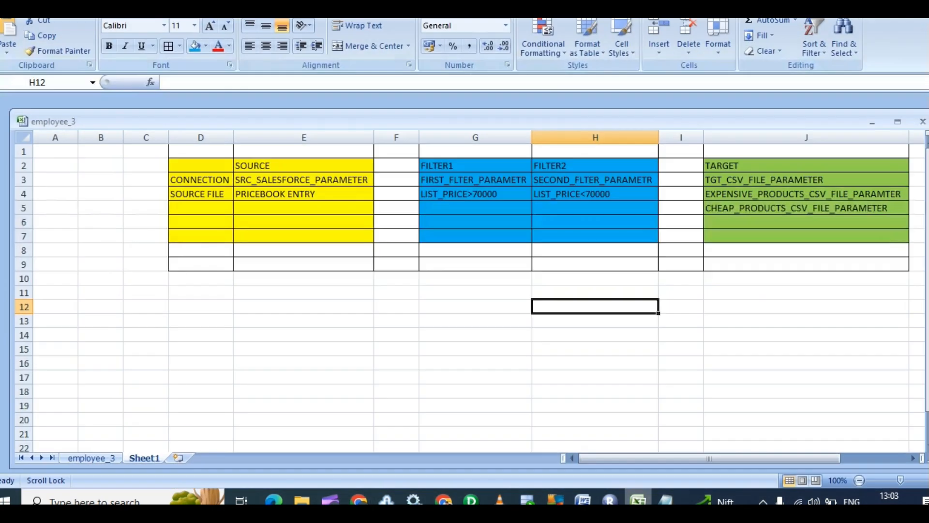
{"action": "left_click", "coordinate": [639, 438]}
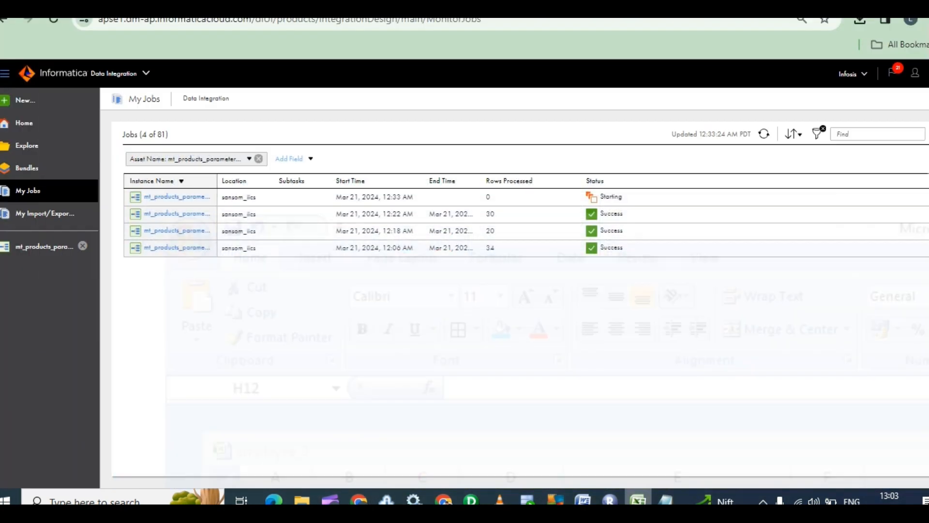
{"action": "left_click", "coordinate": [765, 134]}
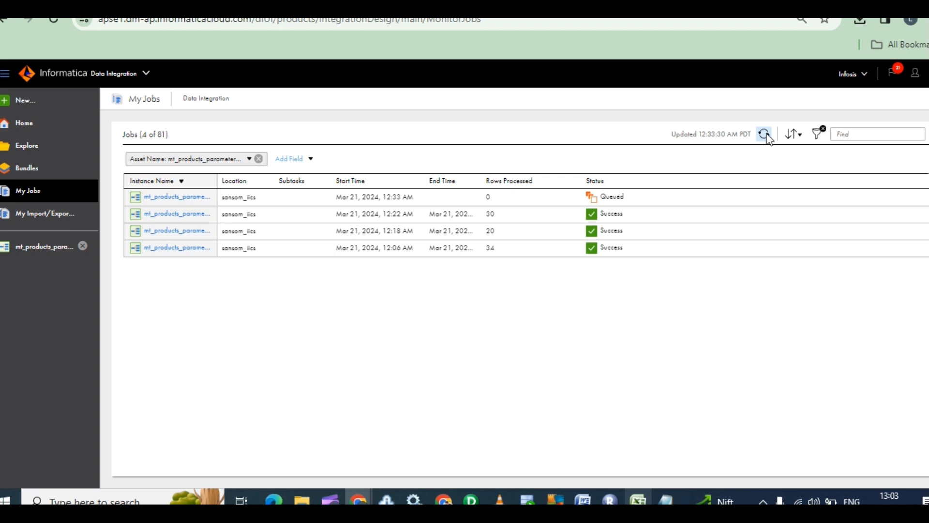
{"action": "left_click", "coordinate": [766, 135]}
{"action": "left_click", "coordinate": [765, 135]}
{"action": "left_click", "coordinate": [765, 135]}
{"action": "left_click", "coordinate": [764, 136]}
{"action": "left_click", "coordinate": [765, 135]}
Switch to File Explorer to check the files in the SrcFile_1 folder, and return to Data Integration in Chrome
{"action": "mouse_move", "coordinate": [301, 499]}
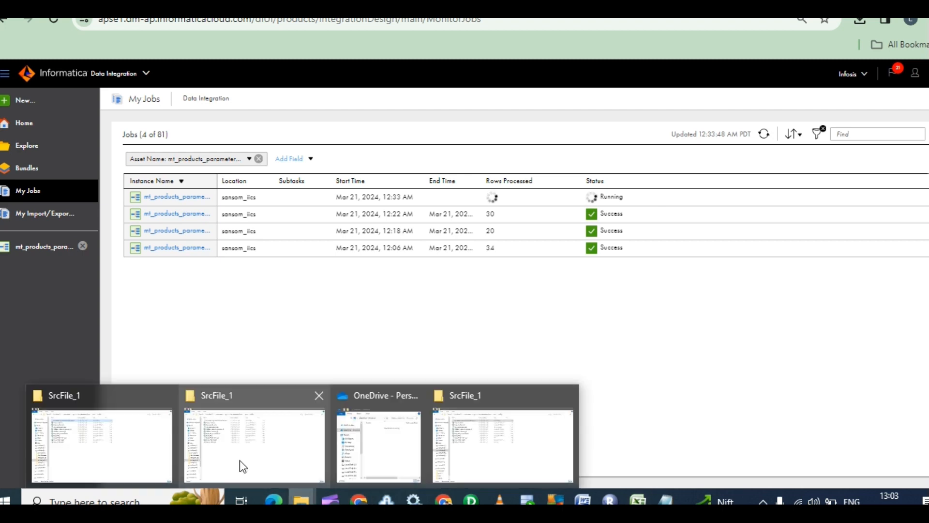
{"action": "mouse_move", "coordinate": [196, 439]}
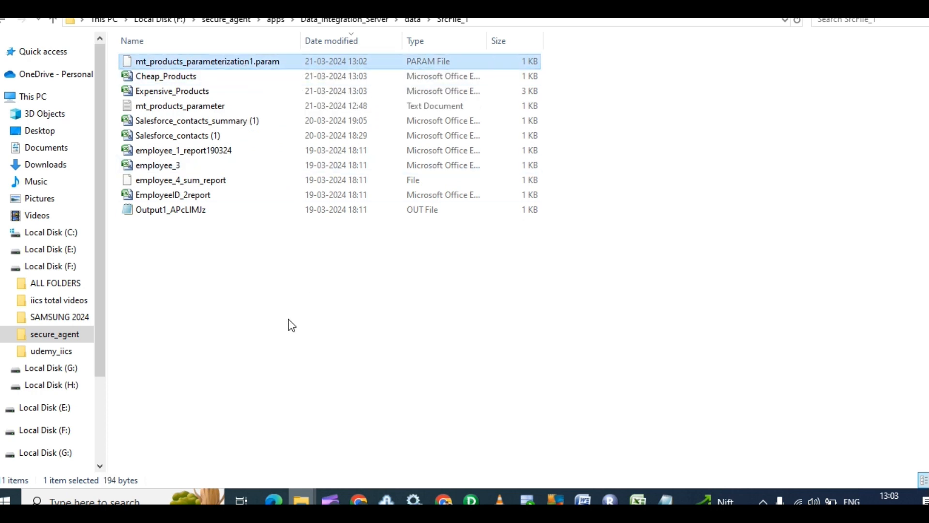
{"action": "left_click", "coordinate": [303, 492]}
{"action": "left_click", "coordinate": [71, 431]}
{"action": "left_click", "coordinate": [360, 499]}
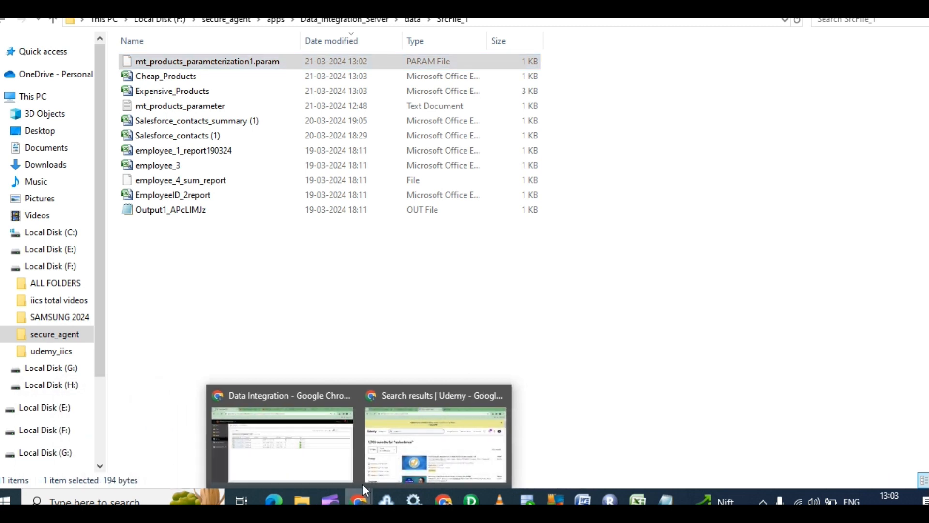
{"action": "left_click", "coordinate": [282, 447]}
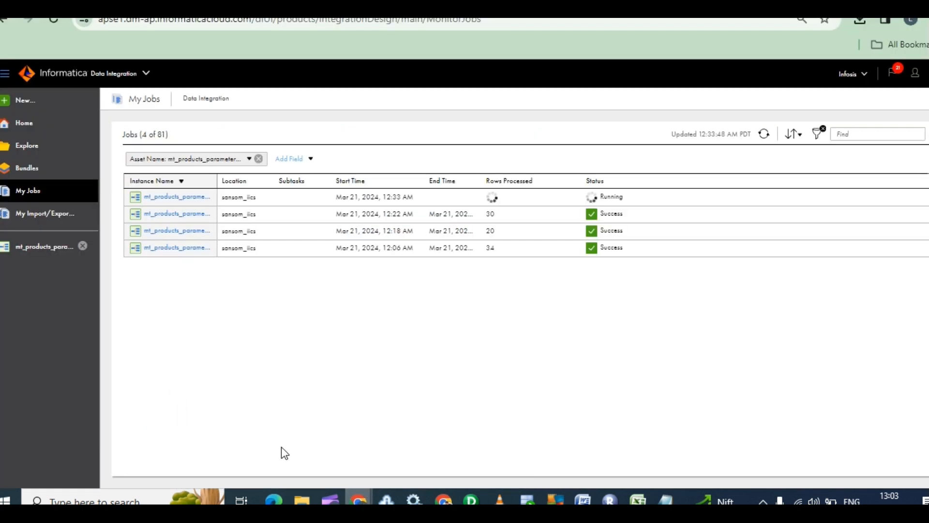
Refresh the jobs list and examine the newest run's success rows for the Expensive_Products and Cheap_Products targets
{"action": "left_click", "coordinate": [765, 134]}
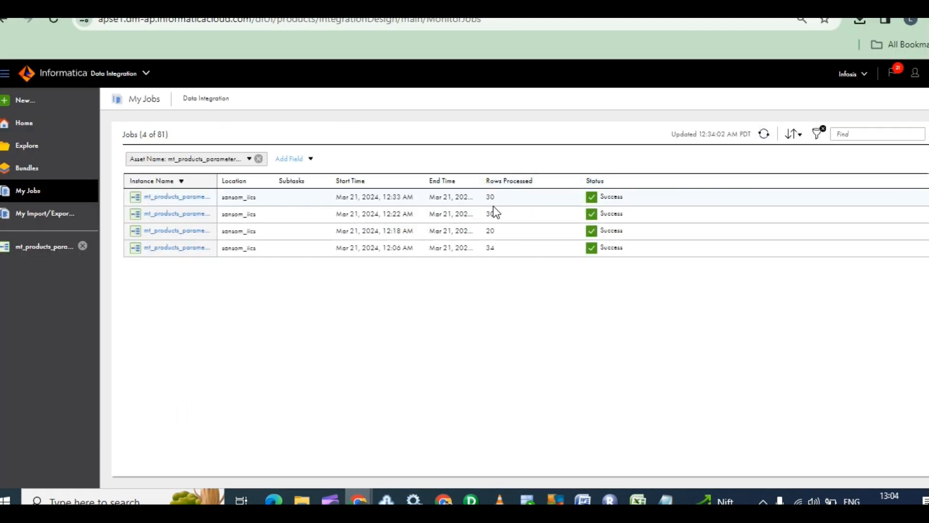
{"action": "left_click_drag", "start_coordinate": [189, 198], "coordinate": [191, 204]}
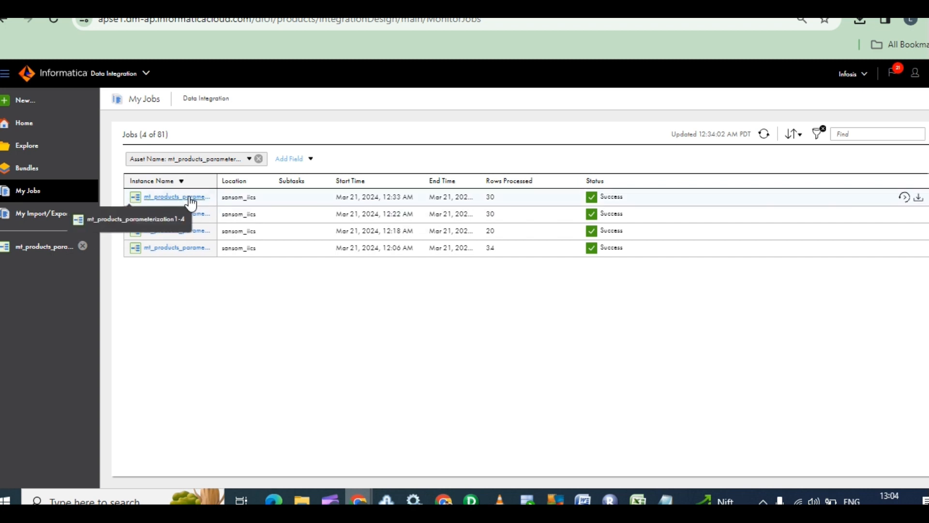
{"action": "left_click", "coordinate": [189, 198]}
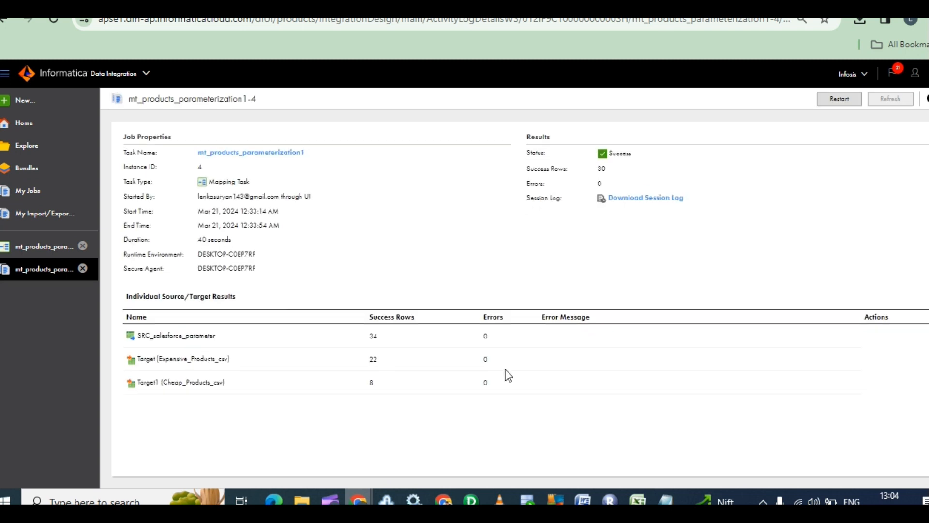
{"action": "left_click_drag", "start_coordinate": [390, 362], "coordinate": [367, 359]}
{"action": "left_click", "coordinate": [383, 368]}
{"action": "left_click_drag", "start_coordinate": [379, 387], "coordinate": [364, 387]}
{"action": "left_click", "coordinate": [387, 394]}
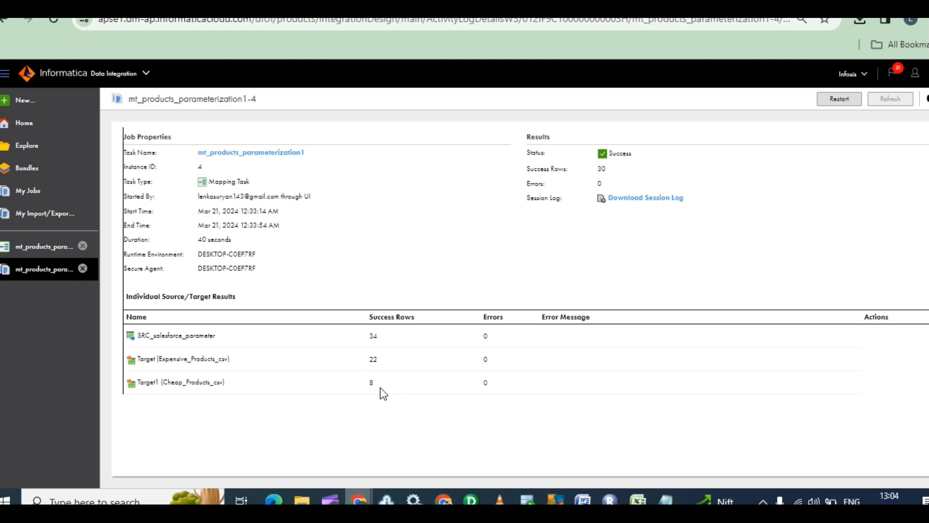
Switch to the SrcFile_1 folder in File Explorer and open Cheap_Products in Notepad++
{"action": "mouse_move", "coordinate": [300, 501]}
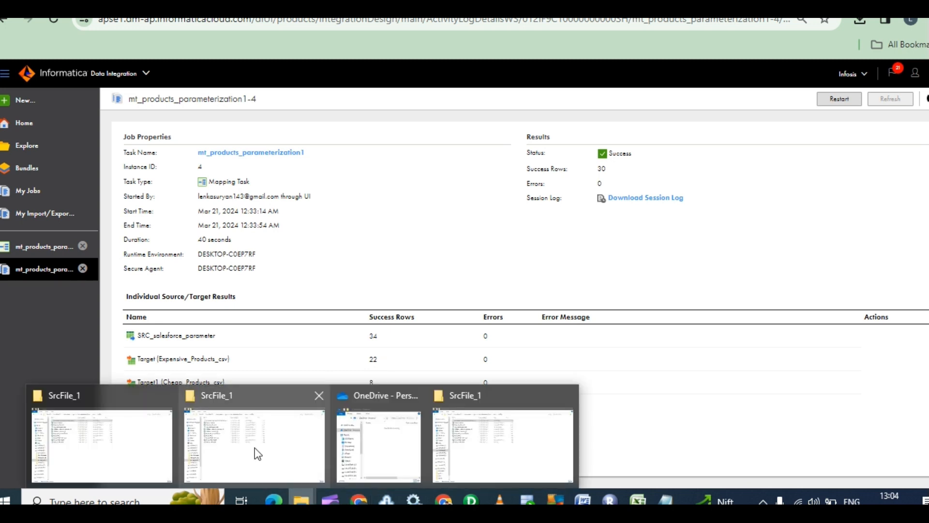
{"action": "left_click", "coordinate": [118, 436]}
{"action": "left_click", "coordinate": [170, 78]}
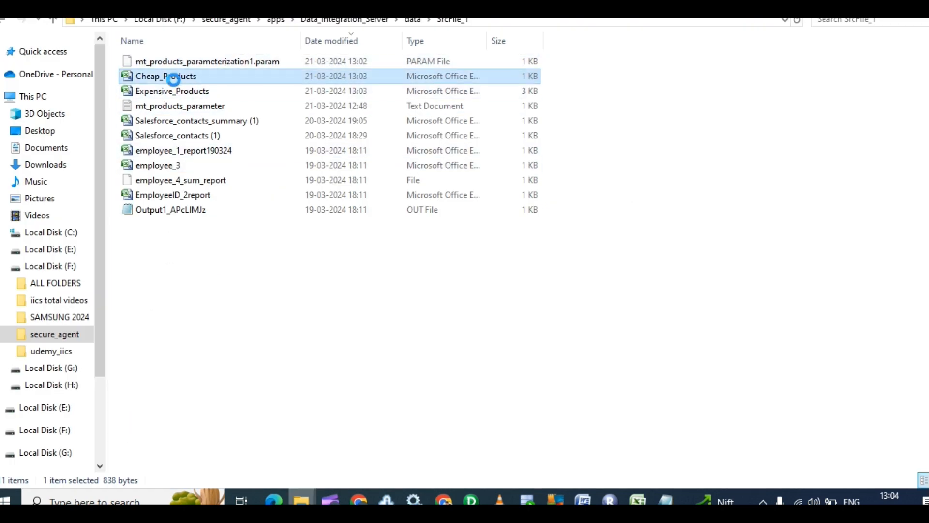
{"action": "right_click", "coordinate": [175, 84]}
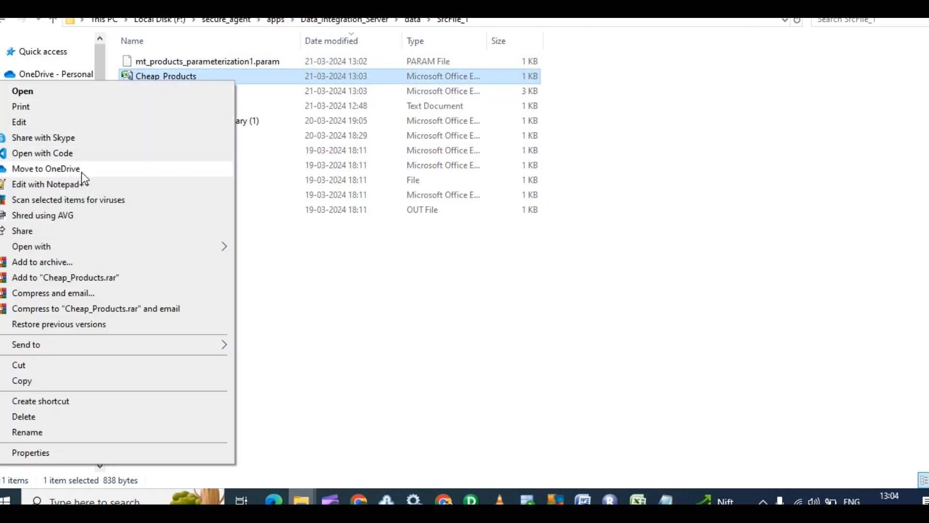
{"action": "left_click", "coordinate": [81, 186]}
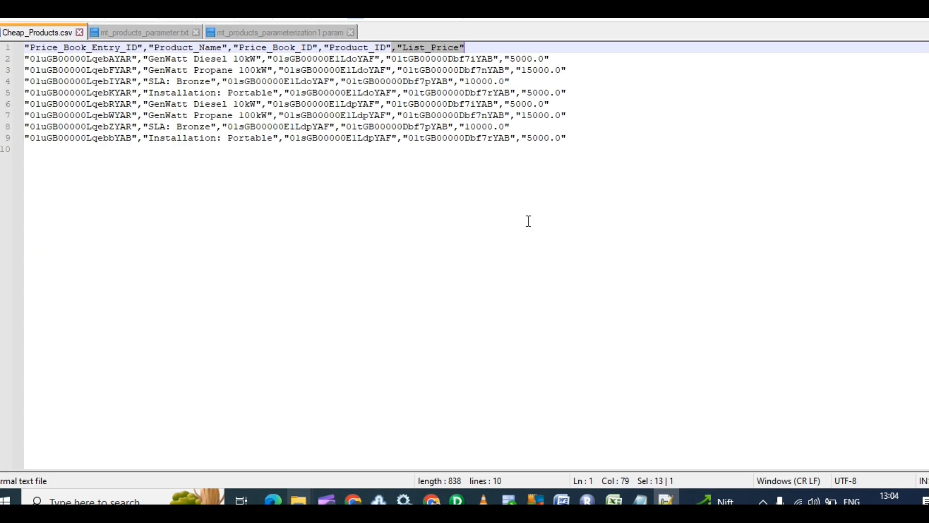
Examine the List_Price values in all rows of Cheap_Products.csv and leave Notepad++
{"action": "left_click_drag", "start_coordinate": [511, 59], "coordinate": [549, 72]}
{"action": "left_click_drag", "start_coordinate": [479, 79], "coordinate": [555, 86]}
{"action": "left_click_drag", "start_coordinate": [511, 114], "coordinate": [521, 116]}
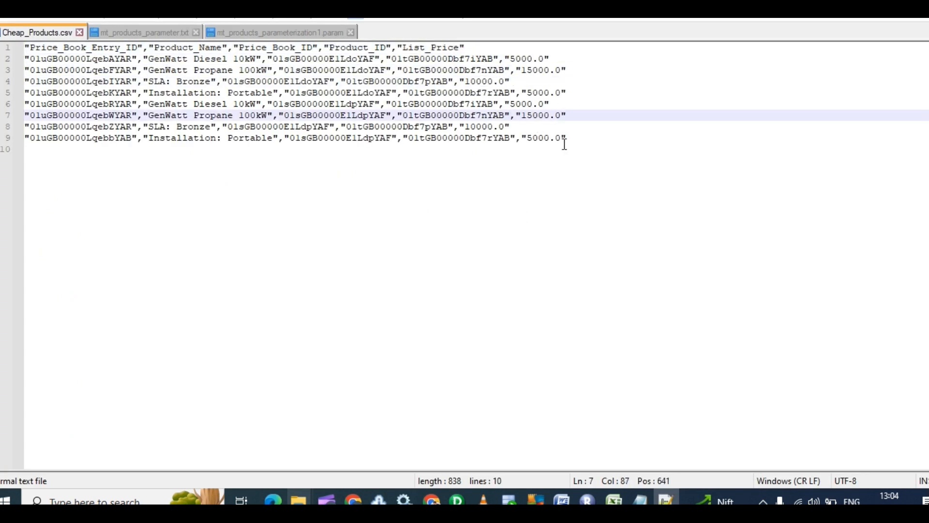
{"action": "left_click_drag", "start_coordinate": [580, 141], "coordinate": [309, 48]}
{"action": "left_click", "coordinate": [567, 168]}
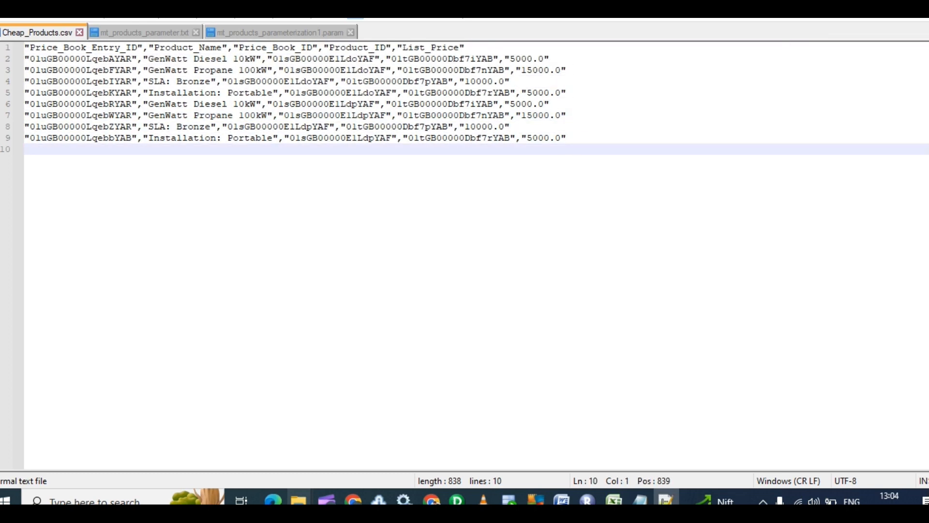
{"action": "key", "text": "alt+F4"}
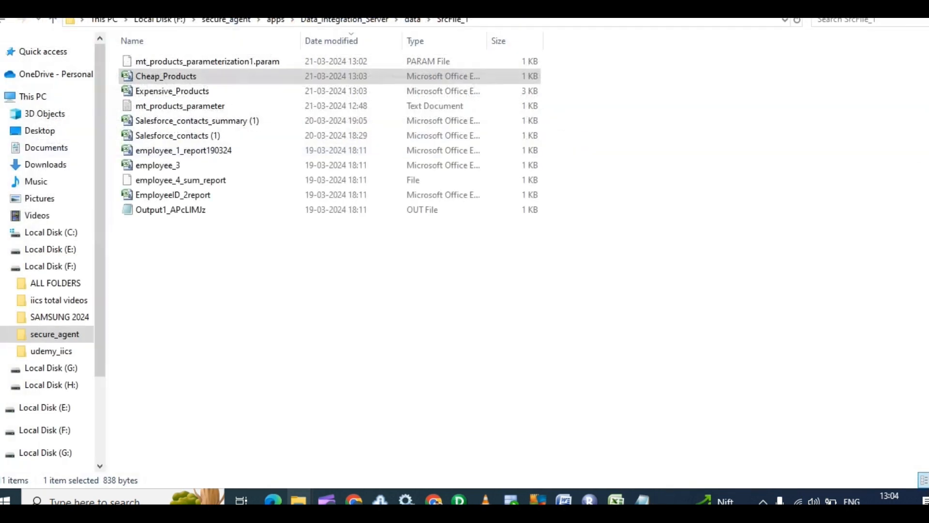
Open mt_products_parameterization1.param from the SrcFile_1 folder in Notepad++
{"action": "left_click", "coordinate": [301, 500]}
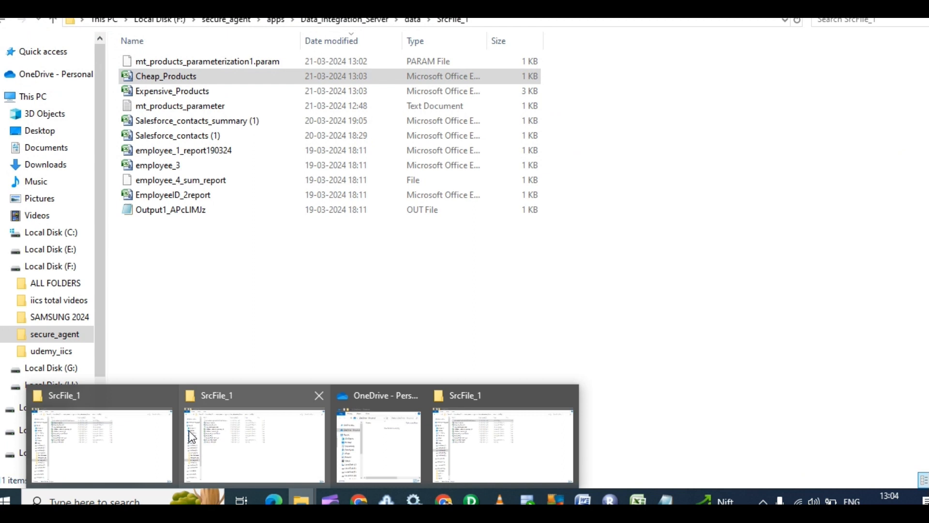
{"action": "left_click", "coordinate": [132, 429]}
{"action": "double_click", "coordinate": [202, 61]}
{"action": "right_click", "coordinate": [202, 61]}
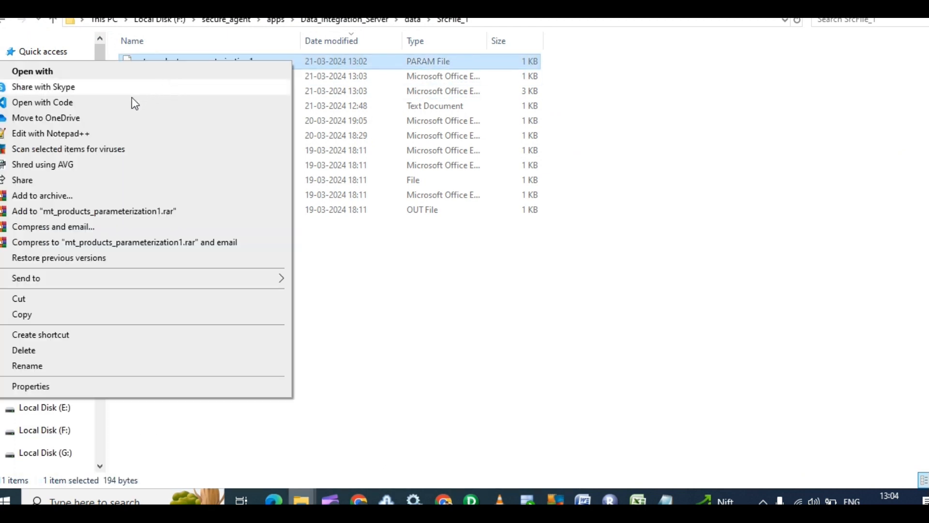
{"action": "left_click", "coordinate": [55, 129]}
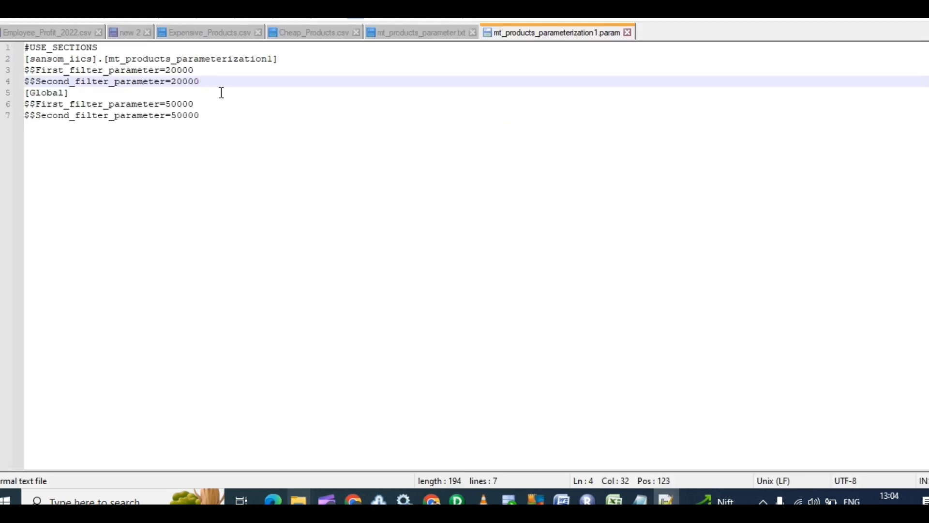
Delete the #USE_SECTIONS line from mt_products_parameterization1.param without leaving a blank line, and save the file
{"action": "left_click_drag", "start_coordinate": [219, 92], "coordinate": [25, 47]}
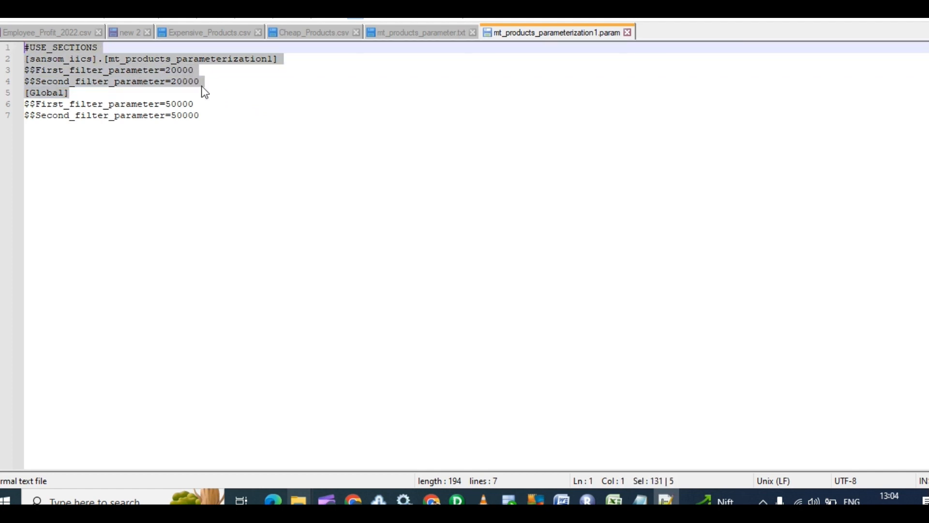
{"action": "left_click_drag", "start_coordinate": [206, 85], "coordinate": [22, 48]}
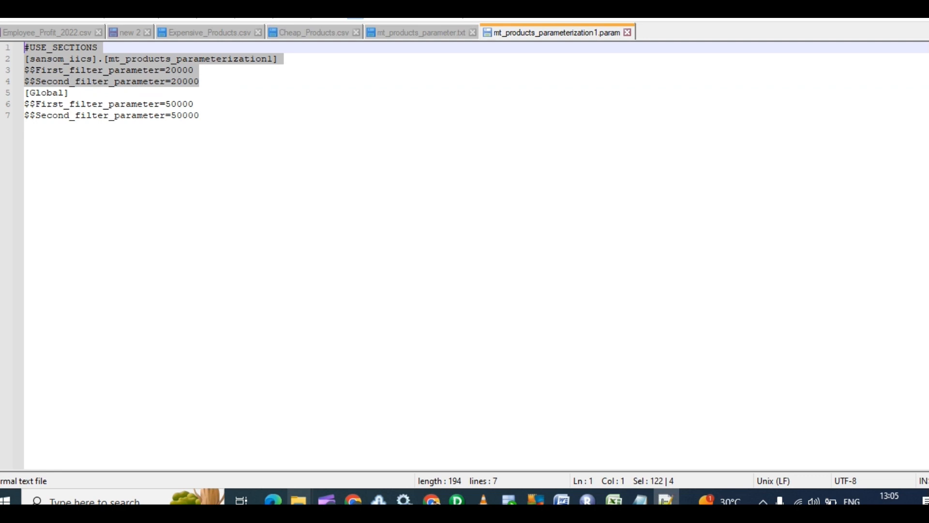
{"action": "left_click", "coordinate": [92, 47]}
{"action": "left_click_drag", "start_coordinate": [98, 47], "coordinate": [25, 47]}
{"action": "key", "text": "BackSpace"}
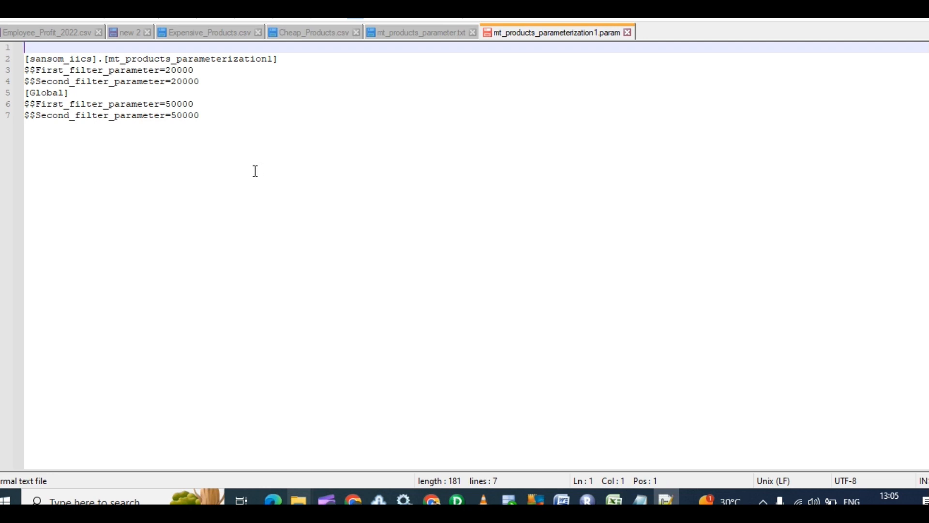
{"action": "key", "text": "Down"}
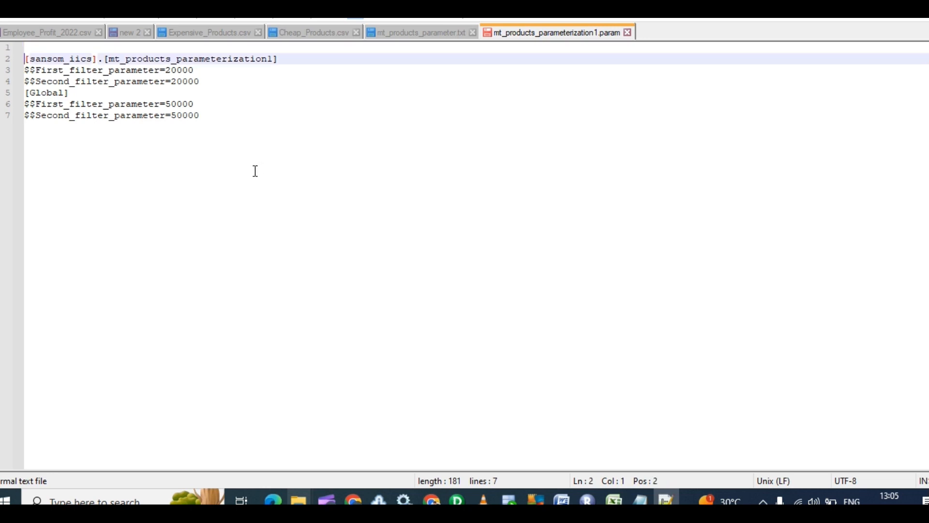
{"action": "key", "text": "BackSpace"}
{"action": "left_click", "coordinate": [249, 116]}
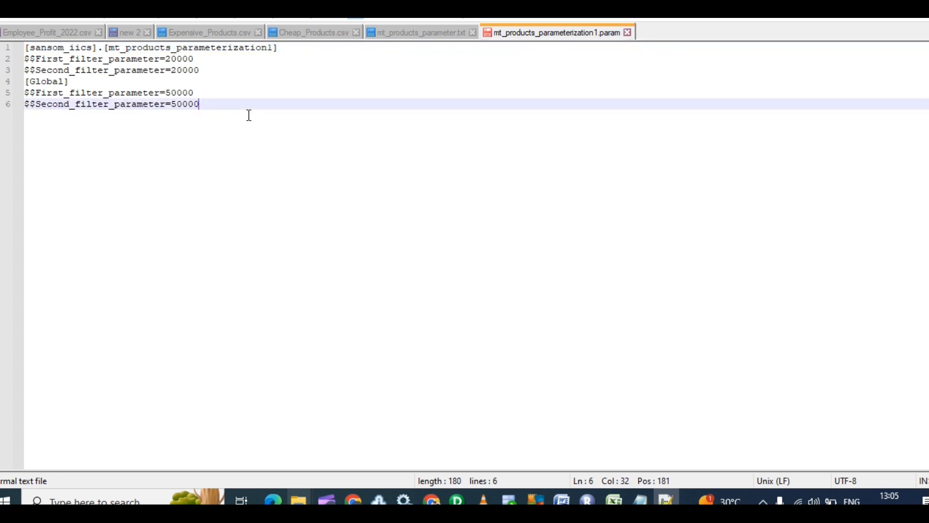
{"action": "key", "text": "ctrl+s"}
Switch to Informatica Data Integration in the browser and restart the mt_products_parameterization1-4 job
{"action": "left_click", "coordinate": [298, 500]}
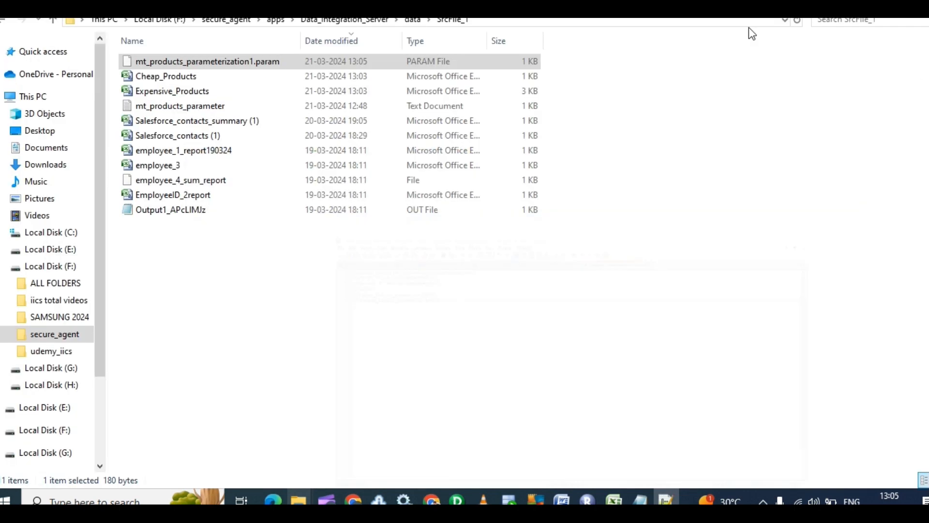
{"action": "left_click", "coordinate": [283, 437]}
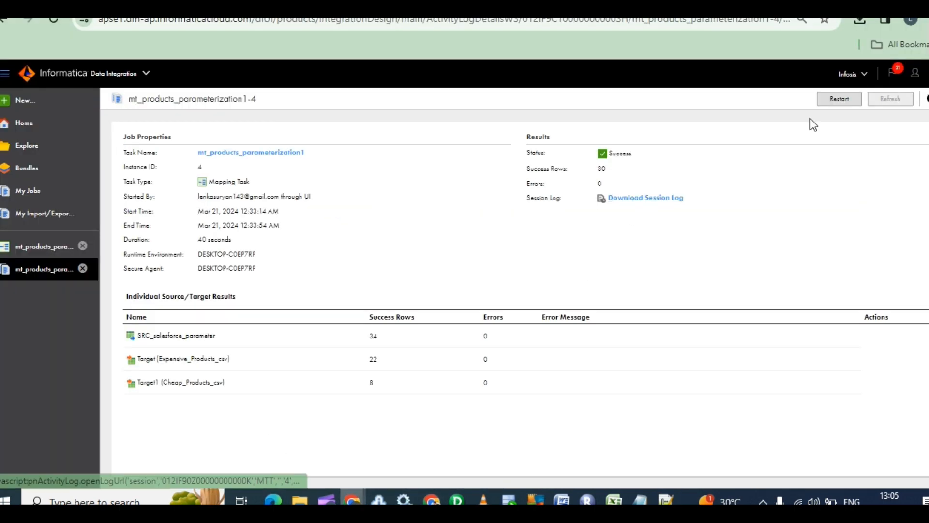
{"action": "left_click", "coordinate": [839, 100]}
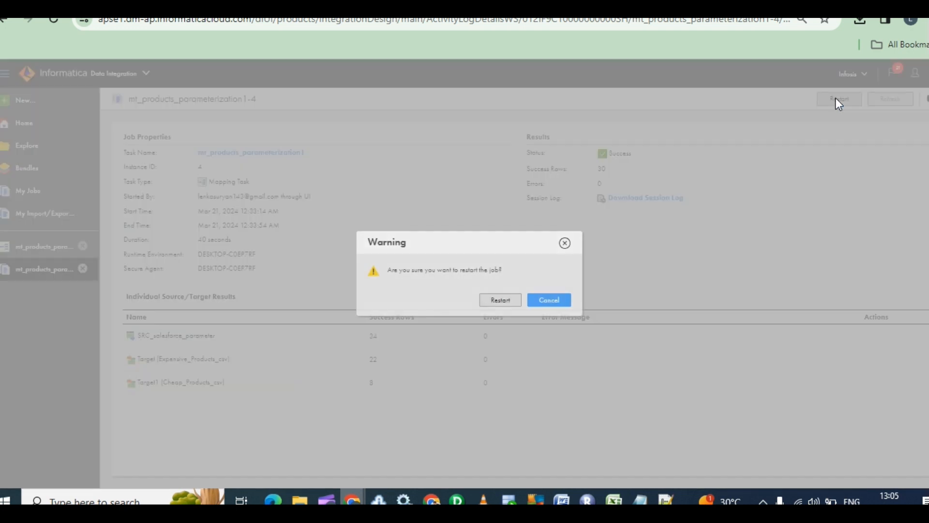
{"action": "left_click", "coordinate": [504, 300]}
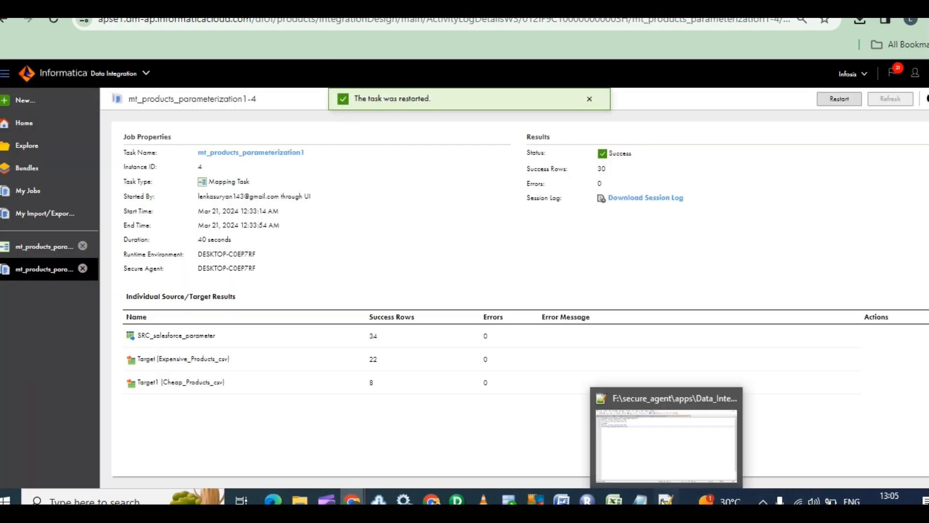
Review the [Global] section's two filter parameters in mt_products_parameterization1.param in Notepad++, and close the editor
{"action": "left_click", "coordinate": [666, 501]}
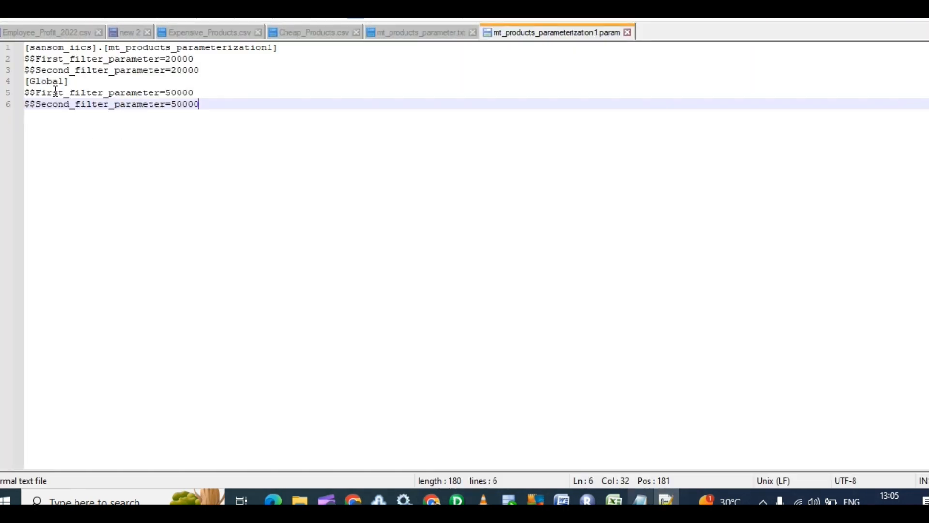
{"action": "left_click_drag", "start_coordinate": [25, 82], "coordinate": [261, 97]}
{"action": "left_click", "coordinate": [255, 105]}
{"action": "left_click_drag", "start_coordinate": [25, 81], "coordinate": [261, 126]}
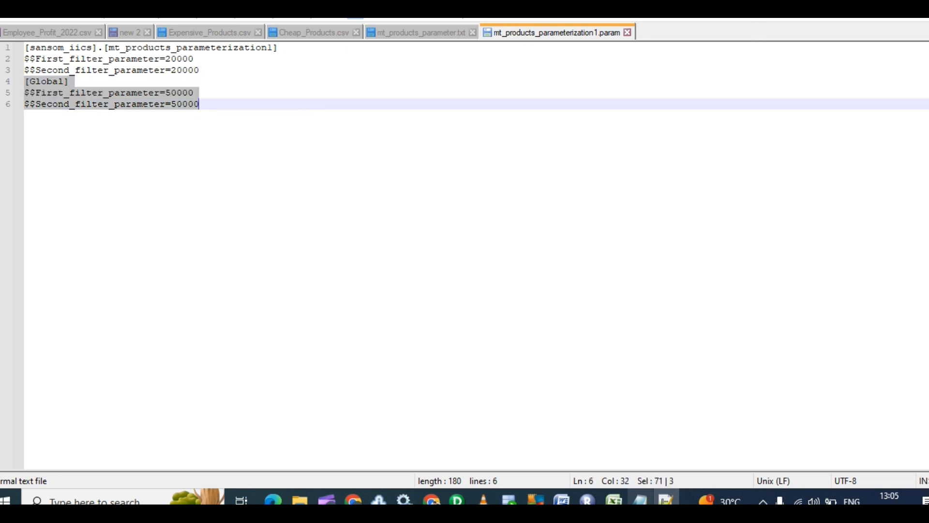
{"action": "key", "text": "alt+F4"}
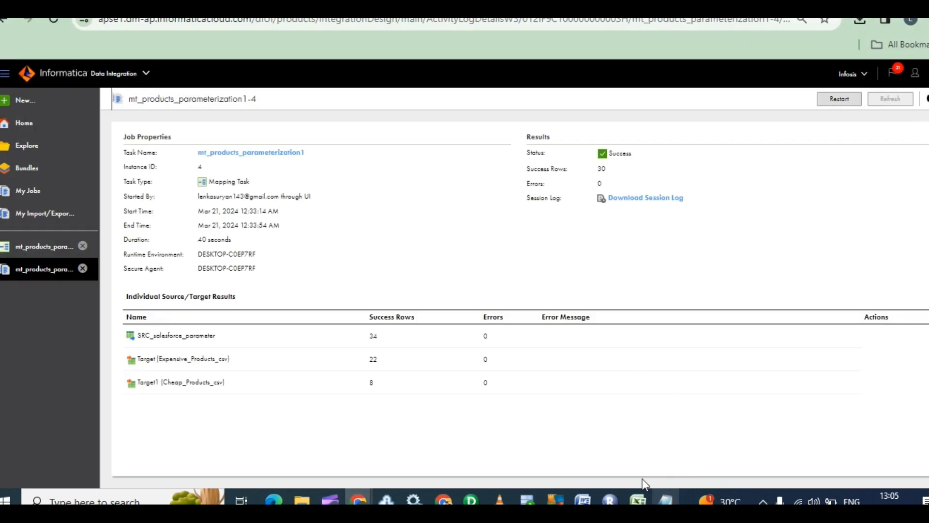
Open the newest mt_products_parameterization1 run in My Jobs and examine the success rows for the Expensive_Products and Cheap_Products targets
{"action": "left_click", "coordinate": [301, 500]}
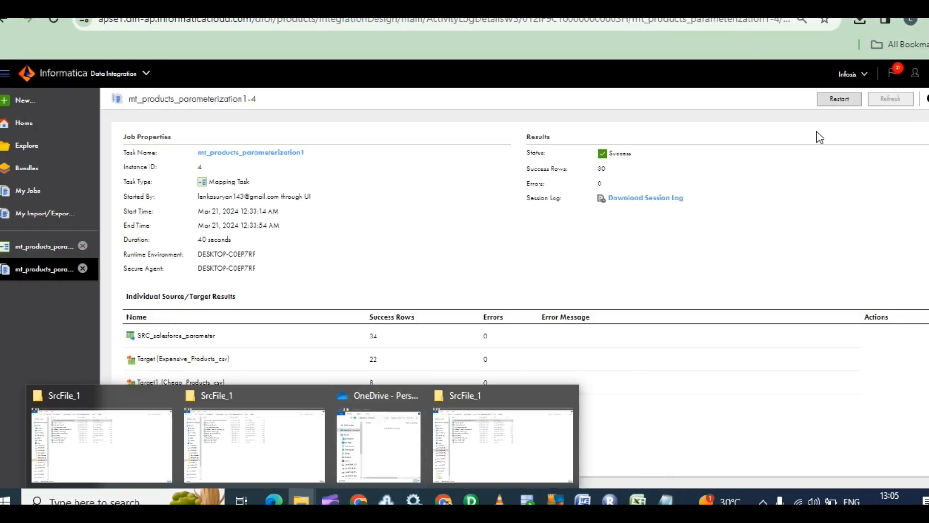
{"action": "left_click", "coordinate": [41, 194]}
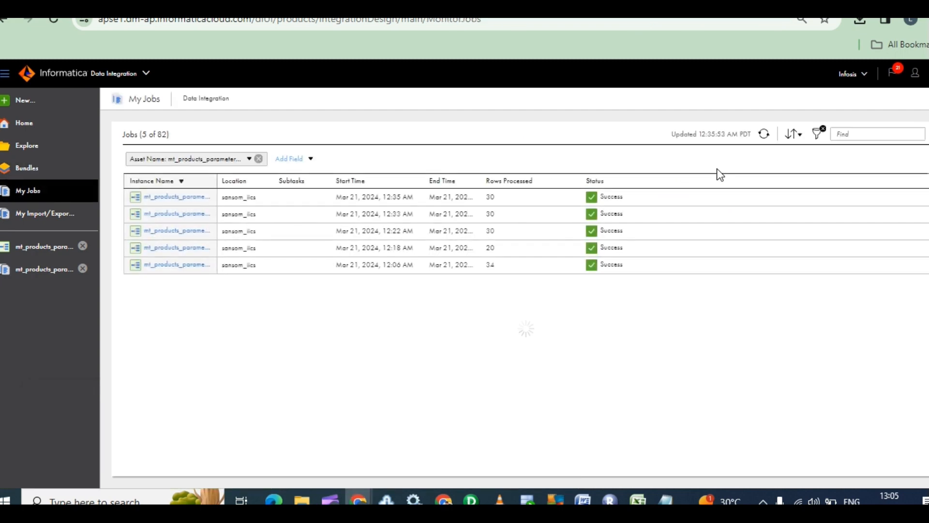
{"action": "left_click", "coordinate": [182, 197]}
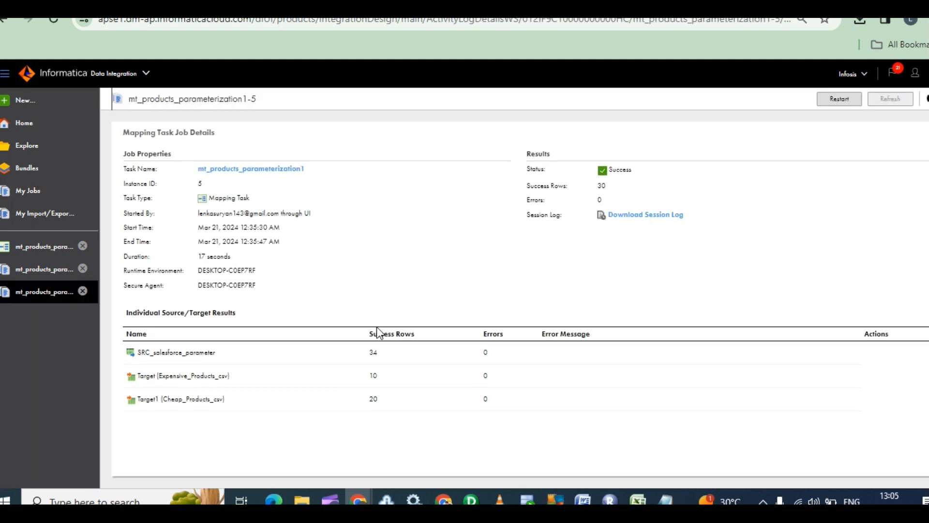
{"action": "left_click_drag", "start_coordinate": [398, 368], "coordinate": [268, 355]}
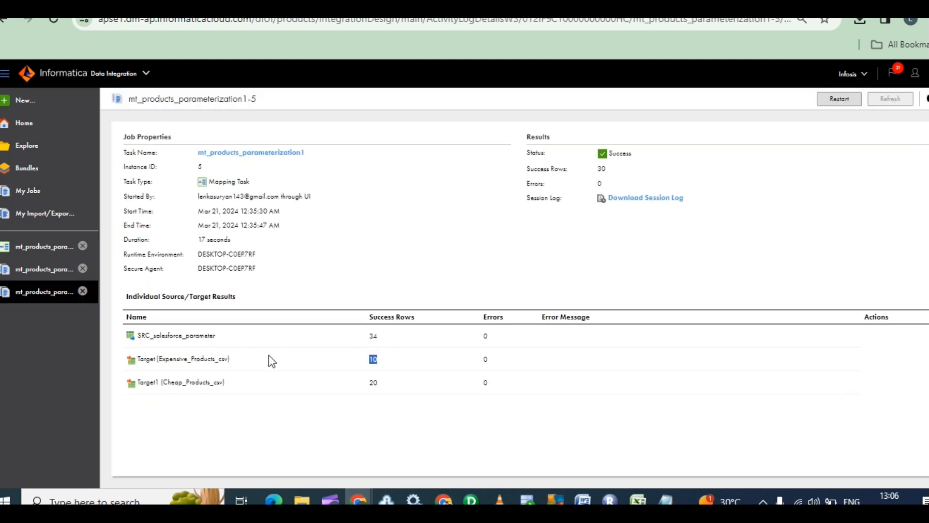
{"action": "left_click_drag", "start_coordinate": [404, 377], "coordinate": [331, 373]}
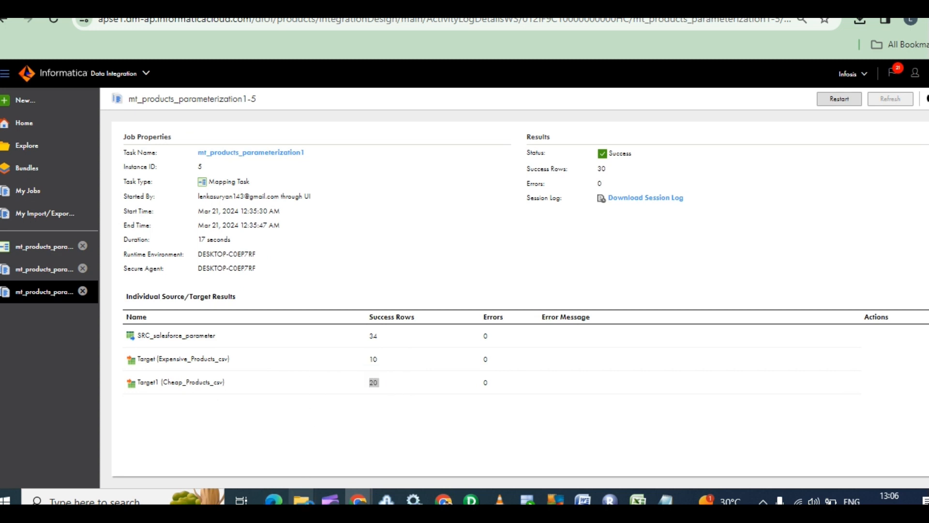
Open the output files from the SrcFile_1 folder in Notepad++ and examine the List_Price values in Cheap_Products.csv and Expensive_Products.csv
{"action": "left_click", "coordinate": [301, 500]}
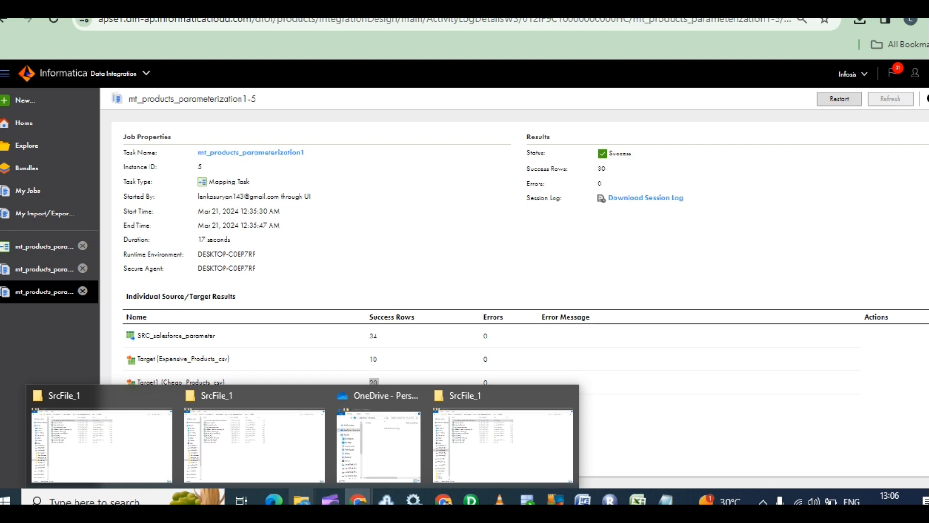
{"action": "left_click", "coordinate": [102, 445]}
{"action": "double_click", "coordinate": [170, 76]}
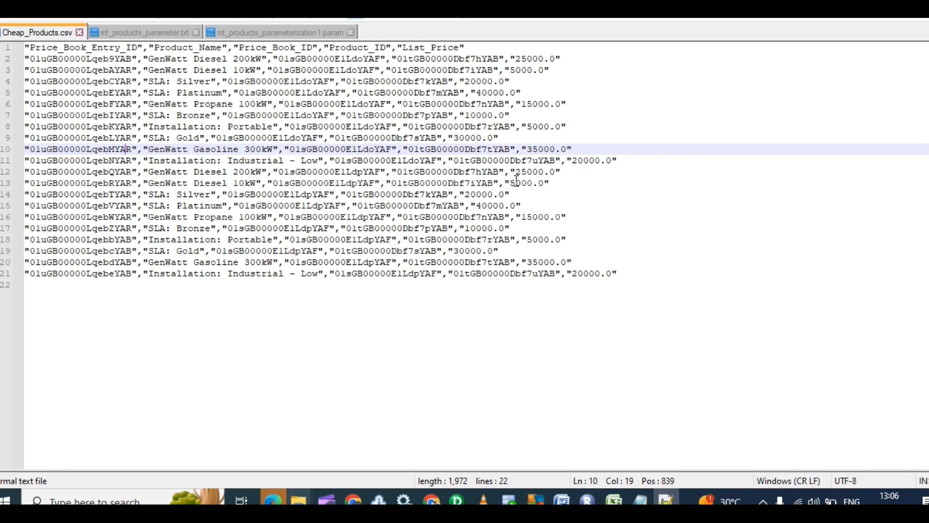
{"action": "left_click_drag", "start_coordinate": [505, 182], "coordinate": [527, 183]}
{"action": "left_click_drag", "start_coordinate": [589, 272], "coordinate": [504, 262]}
{"action": "left_click", "coordinate": [600, 275]}
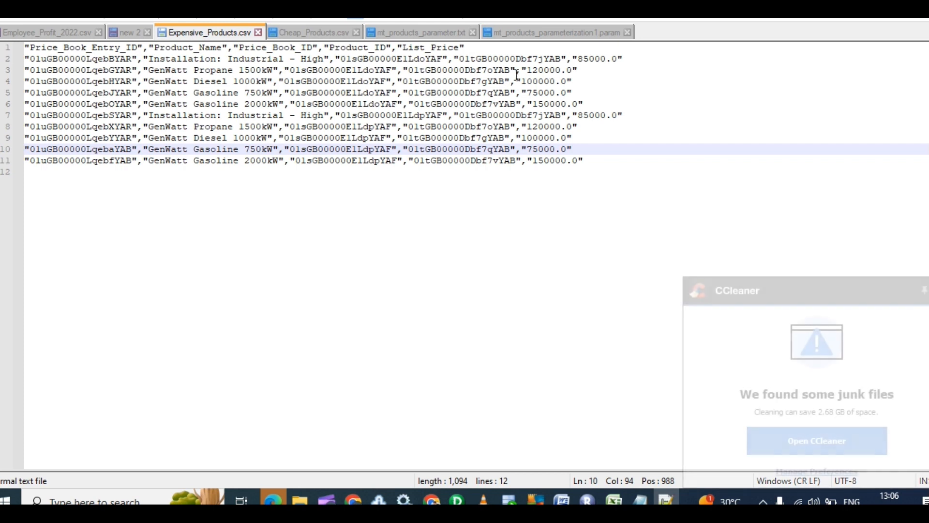
{"action": "left_click_drag", "start_coordinate": [526, 72], "coordinate": [624, 59]}
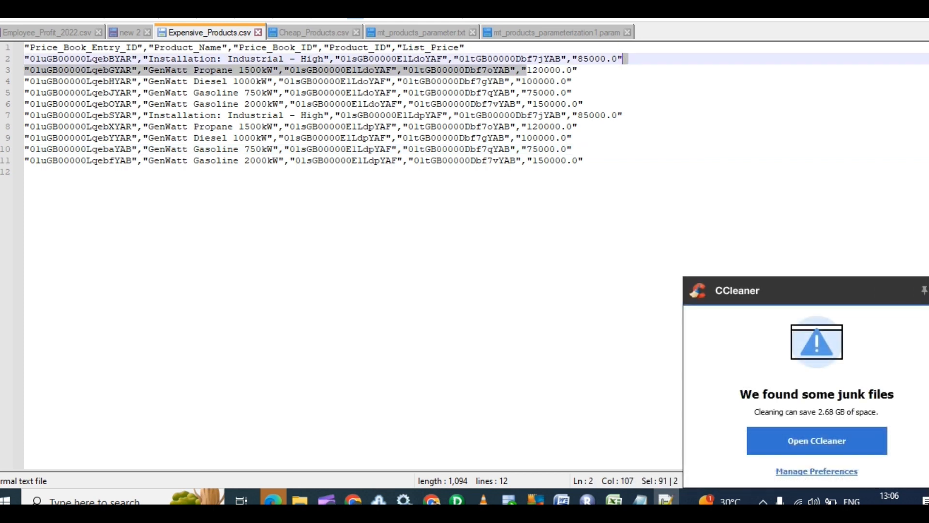
Reopen mt_products_parameterization1.param from the SrcFile_1 folder in Notepad++ and review its [Global] section
{"action": "mouse_move", "coordinate": [299, 500]}
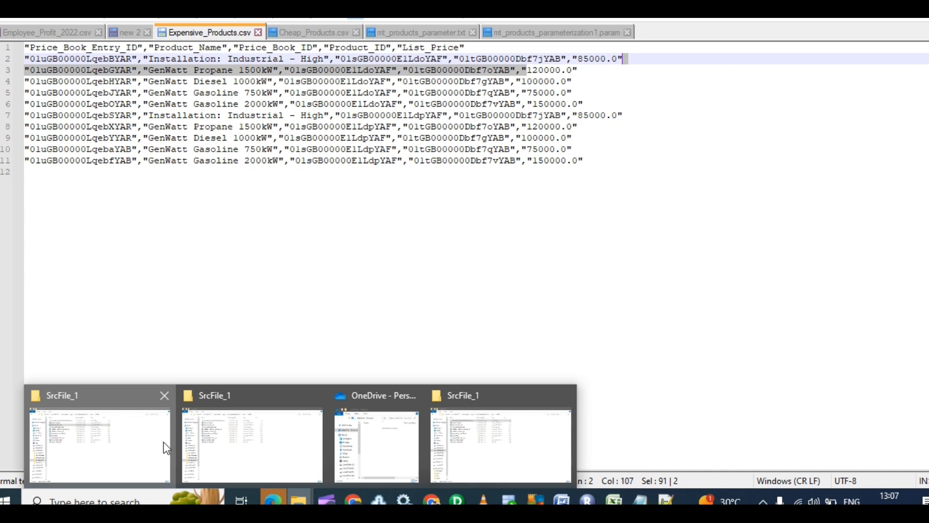
{"action": "left_click", "coordinate": [166, 448]}
{"action": "left_click", "coordinate": [227, 62]}
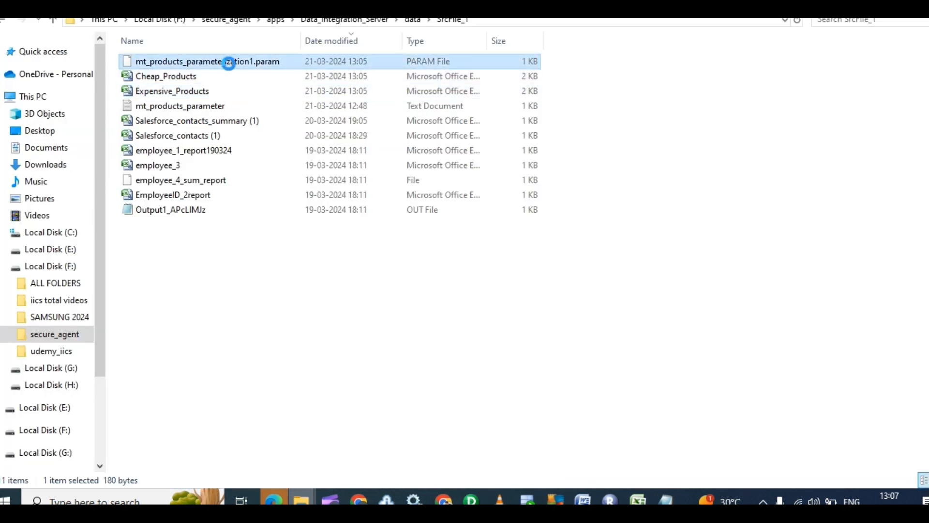
{"action": "right_click", "coordinate": [228, 64]}
{"action": "left_click", "coordinate": [50, 138]}
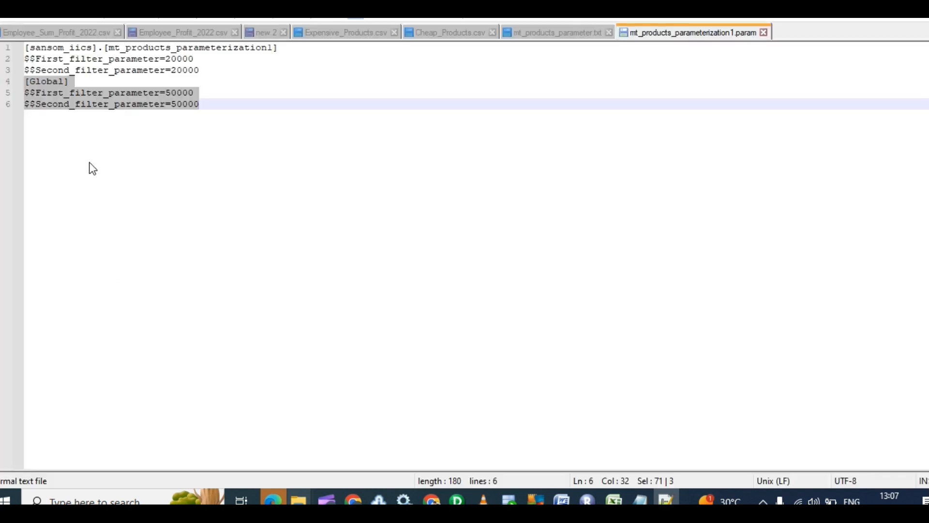
{"action": "left_click", "coordinate": [42, 104]}
{"action": "left_click_drag", "start_coordinate": [28, 82], "coordinate": [209, 93]}
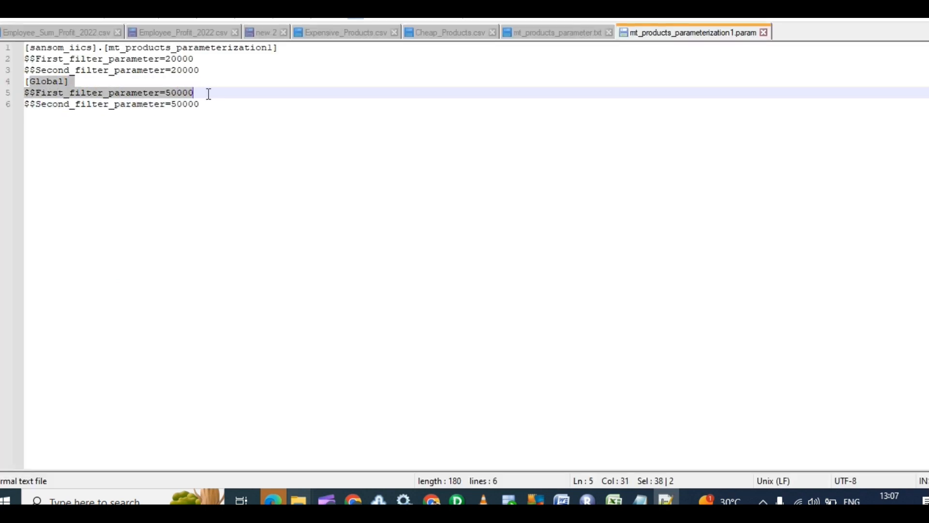
Insert #USE_SECTIONS as a new first line above the [sansom_iics].[mt_products_parameterization1] section
{"action": "left_click", "coordinate": [25, 47]}
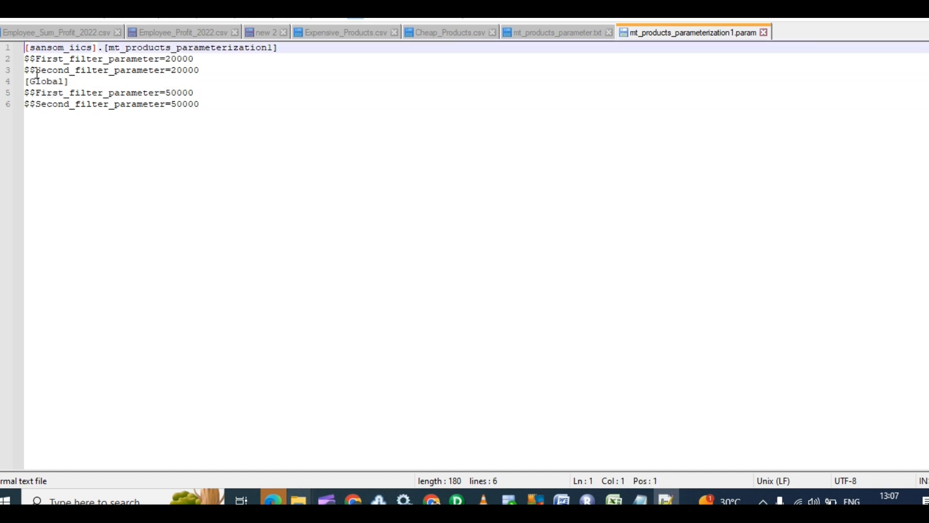
{"action": "left_click", "coordinate": [213, 62]}
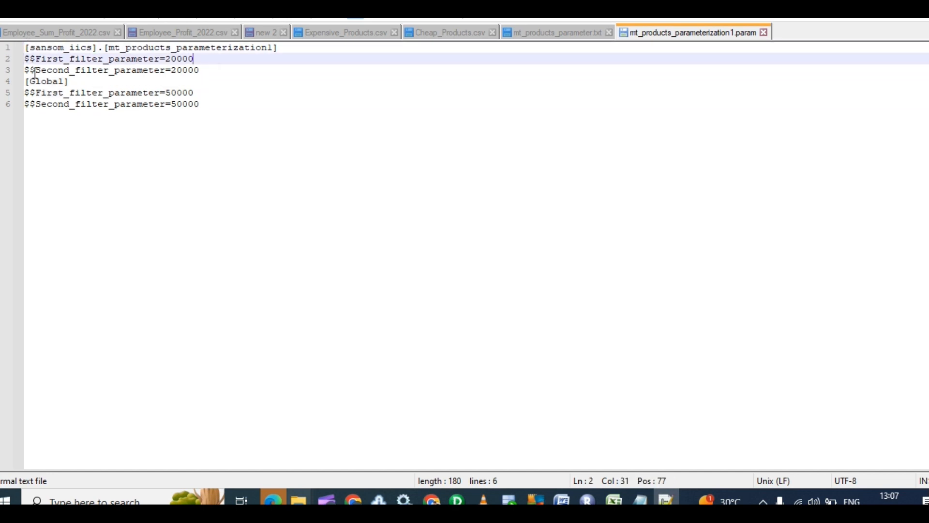
{"action": "left_click", "coordinate": [26, 47]}
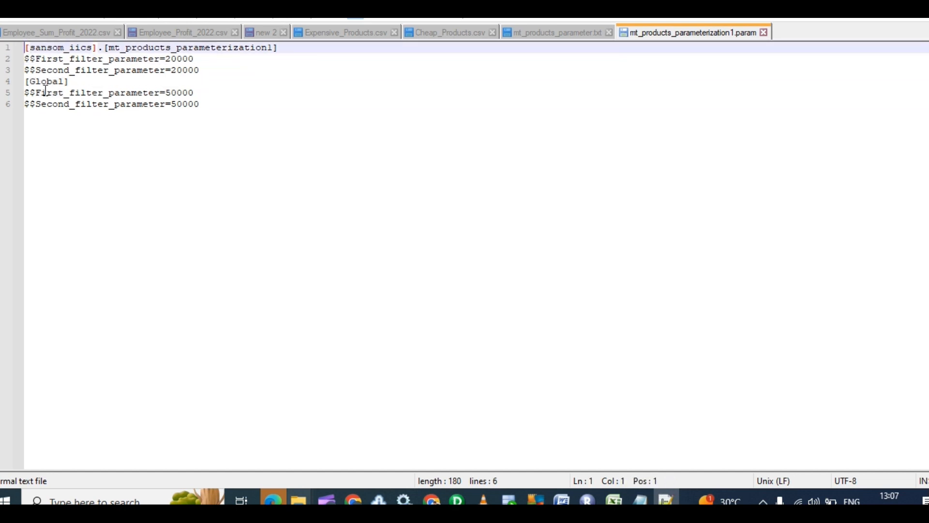
{"action": "key", "text": "Return"}
{"action": "key", "text": "Up"}
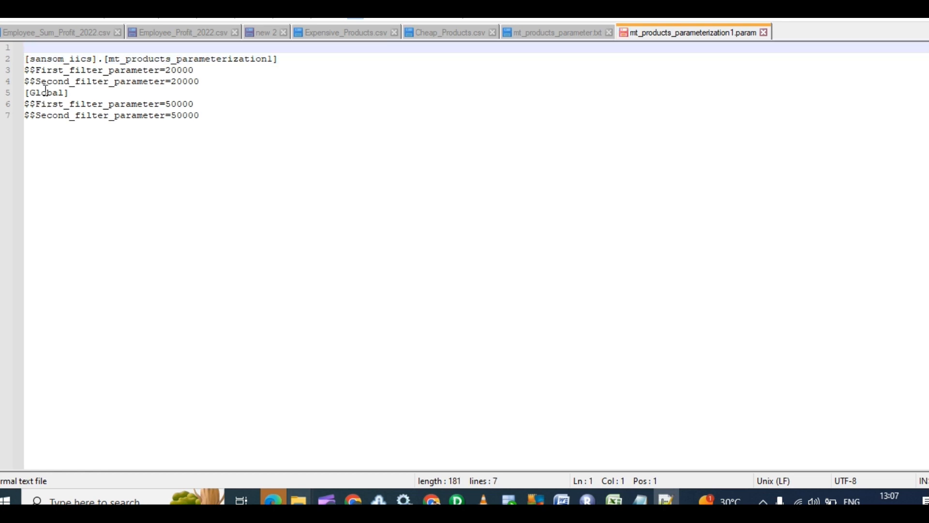
{"action": "type", "text": "#USE_SECTIONS"}
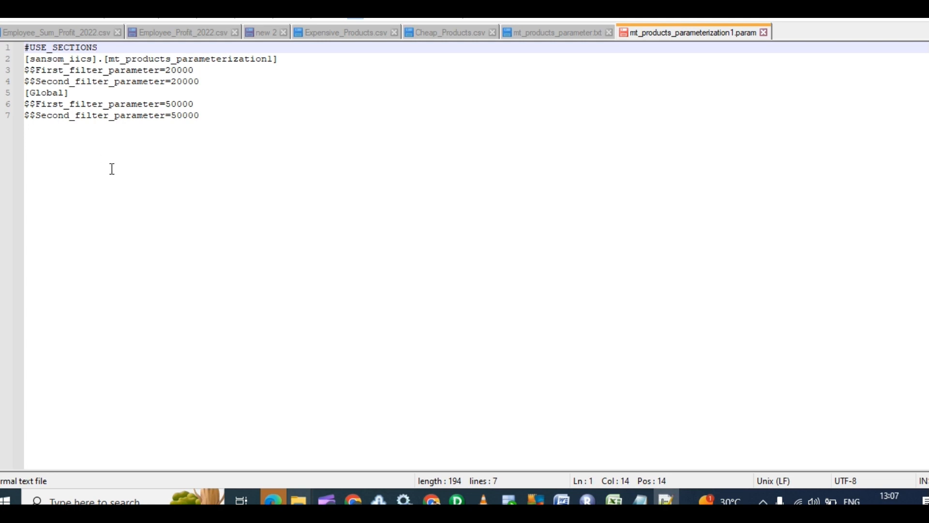
{"action": "left_click", "coordinate": [210, 81]}
{"action": "double_click", "coordinate": [215, 78]}
{"action": "left_click", "coordinate": [249, 95]}
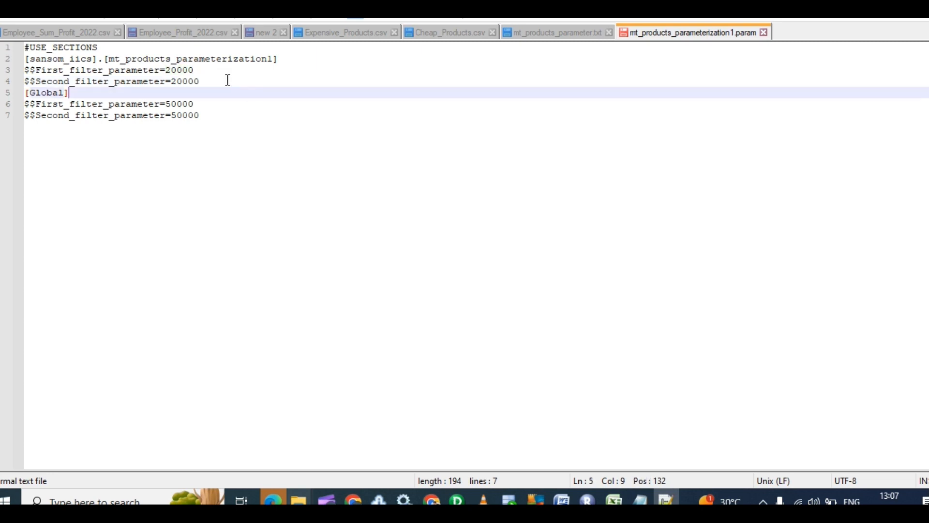
{"action": "left_click", "coordinate": [226, 80]}
{"action": "left_click", "coordinate": [222, 110]}
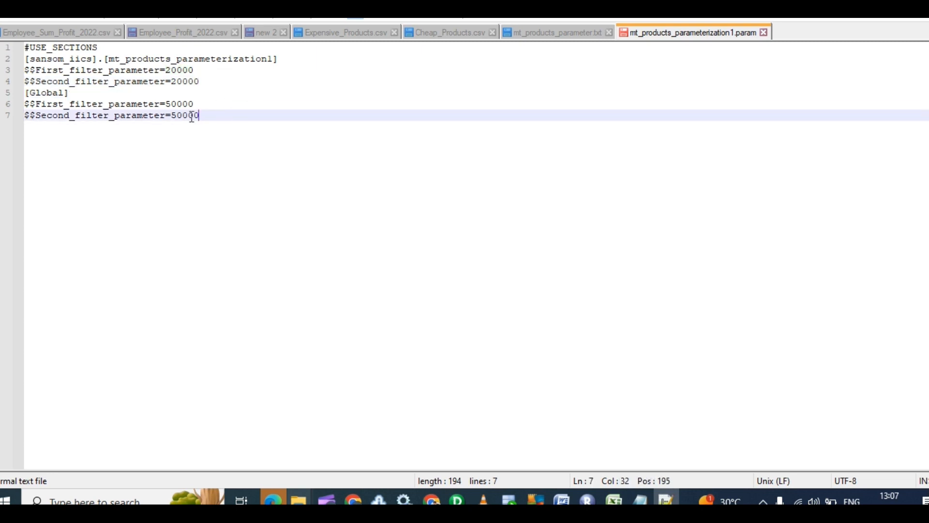